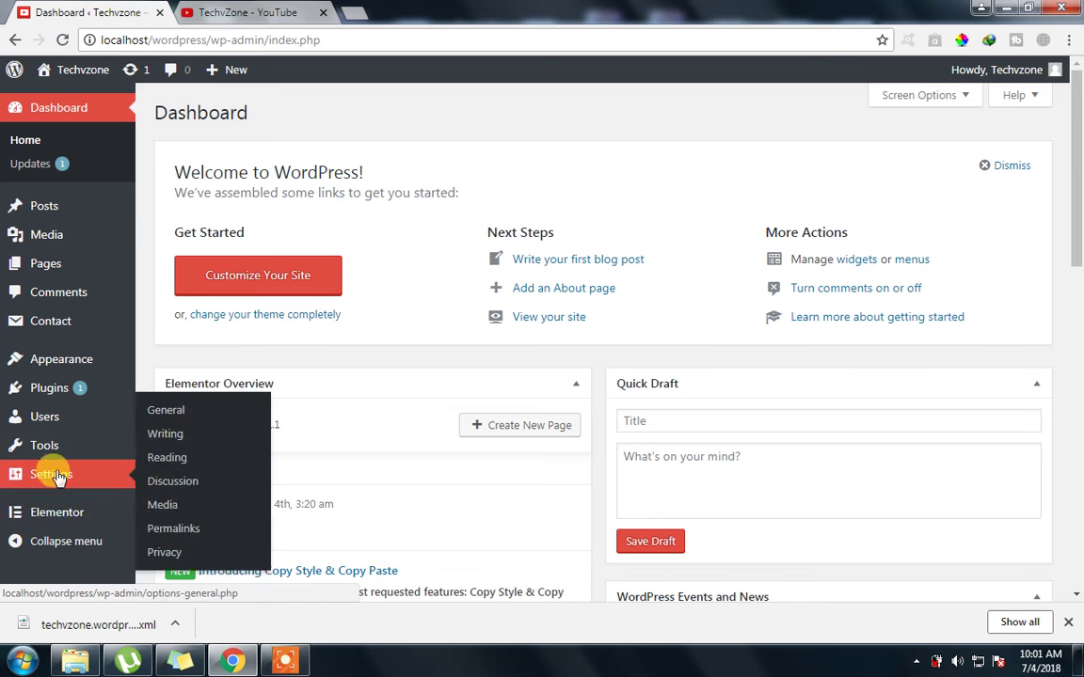
Subscribe to the TechvZone YouTube channel with the notification bell on, then go back to the WordPress dashboard
click(257, 7)
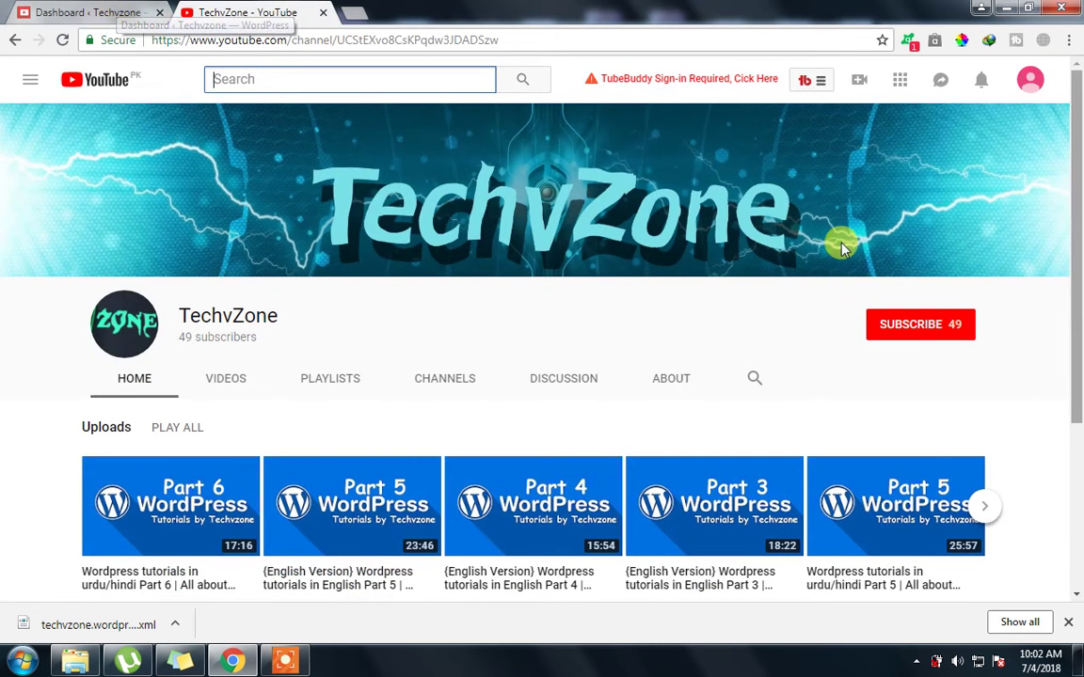
click(910, 330)
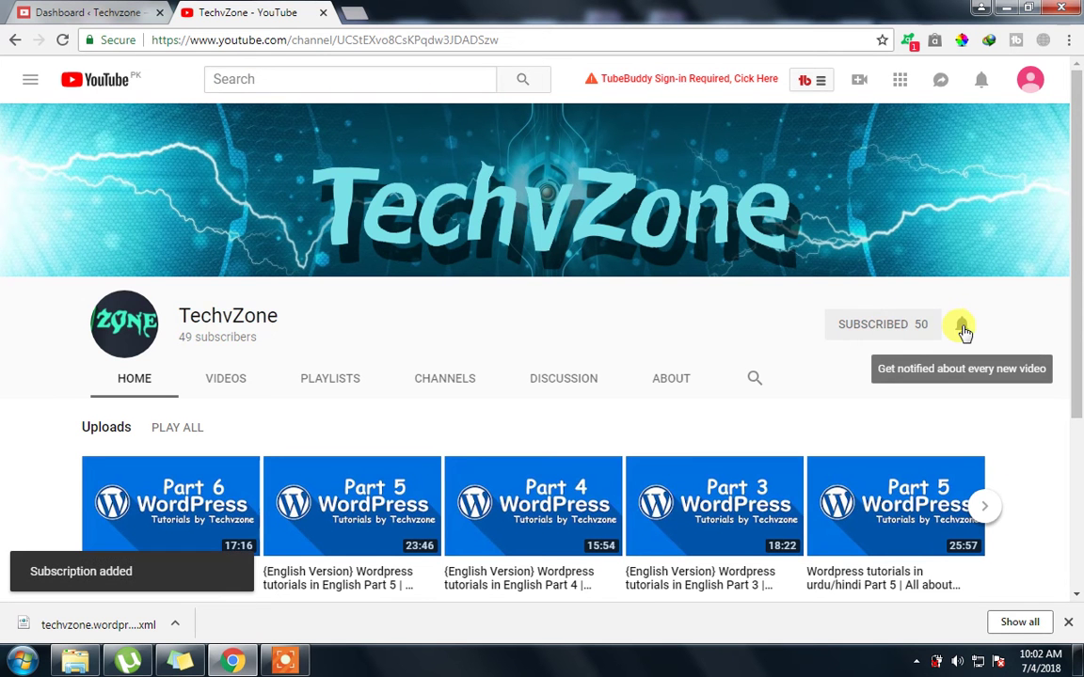
click(966, 326)
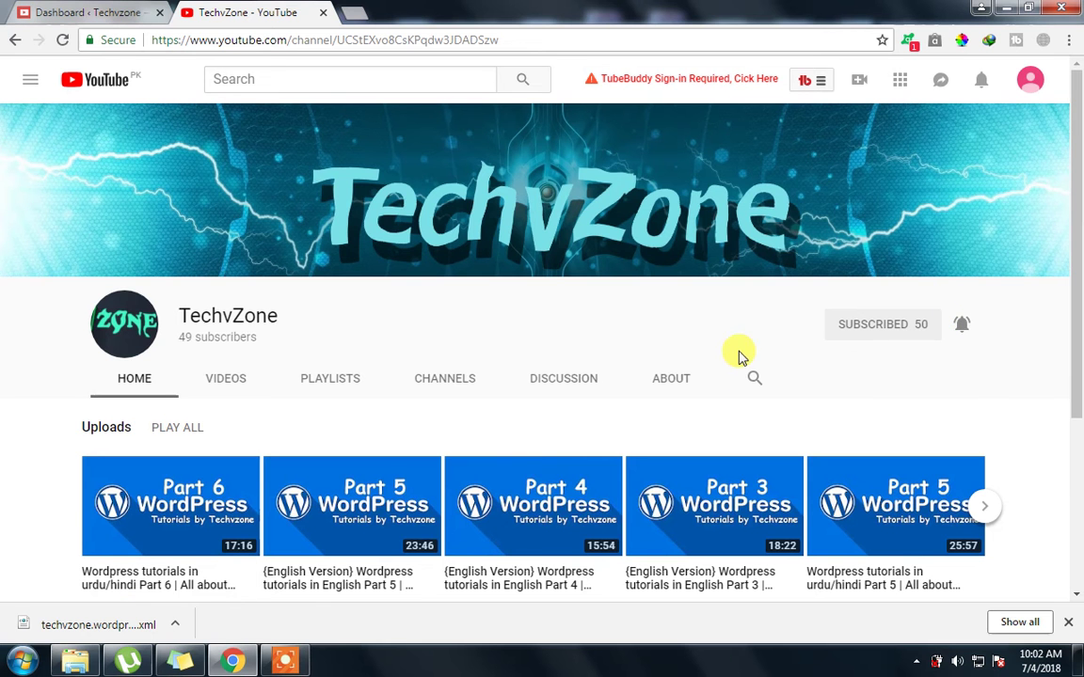
click(1066, 623)
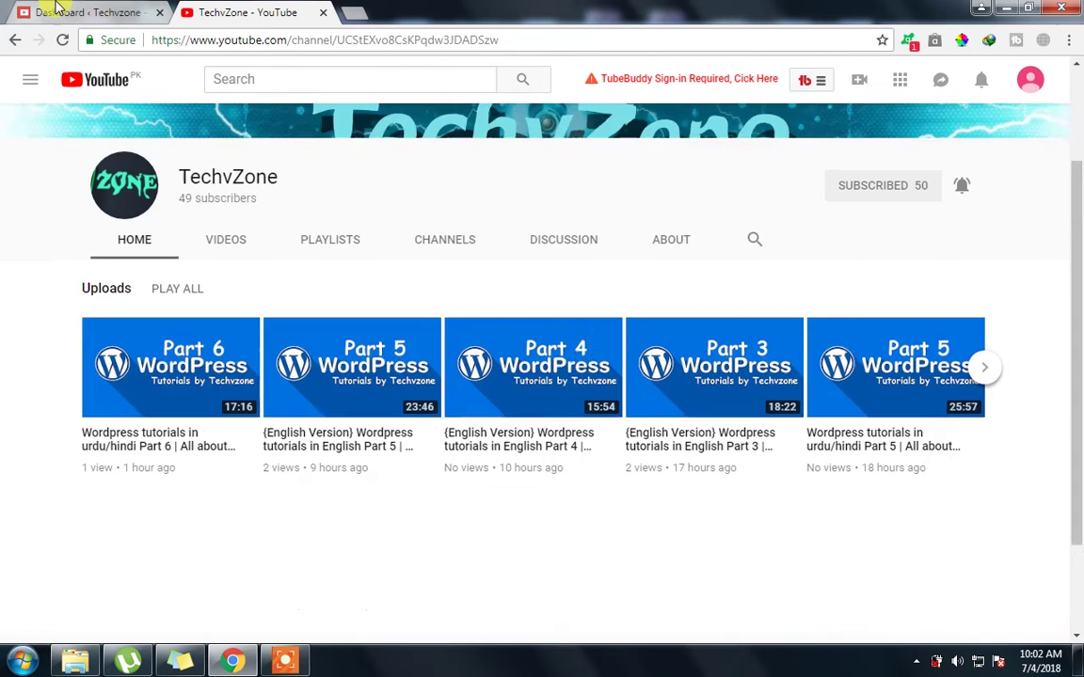
click(37, 12)
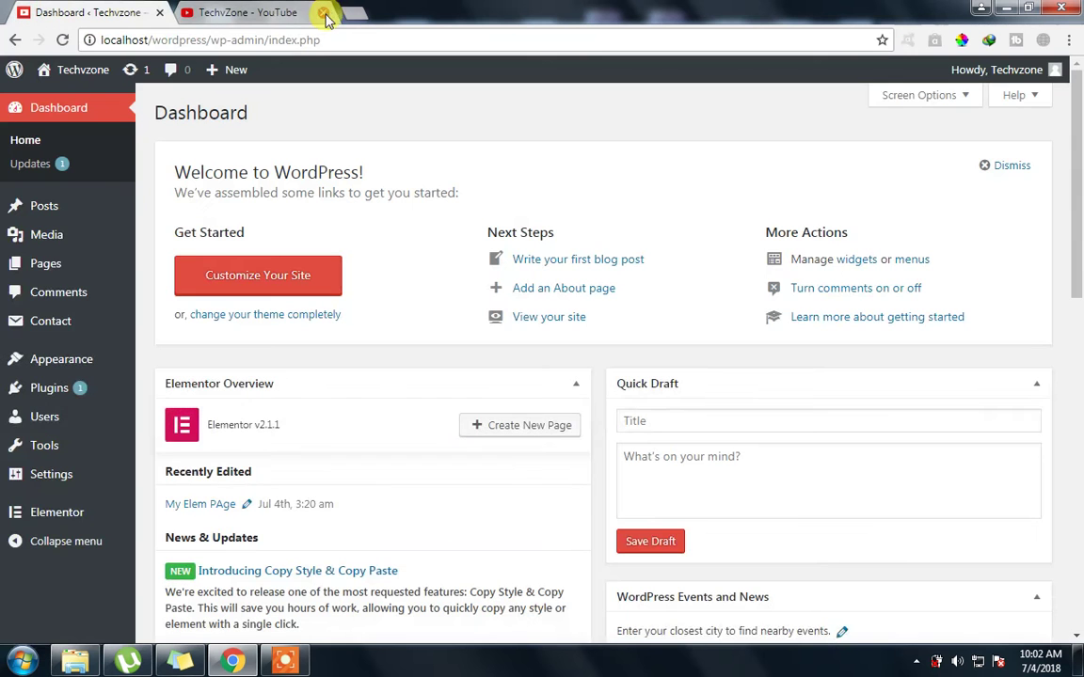
Close the YouTube tab and go to Users > All Users
click(324, 13)
mouse_move(19, 268)
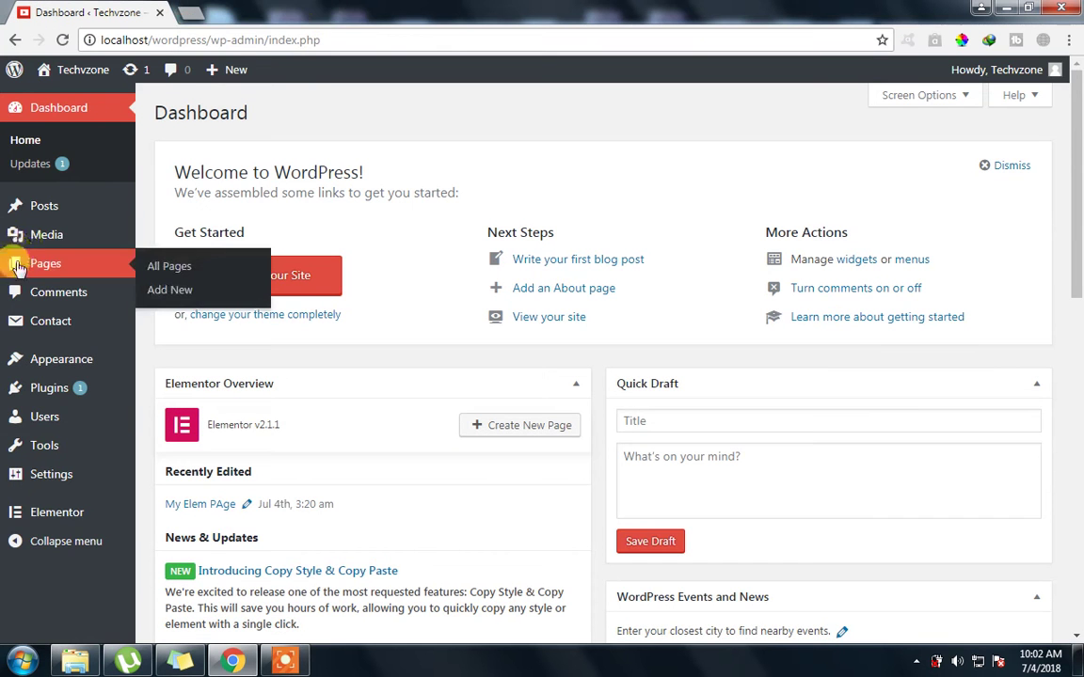
mouse_move(35, 419)
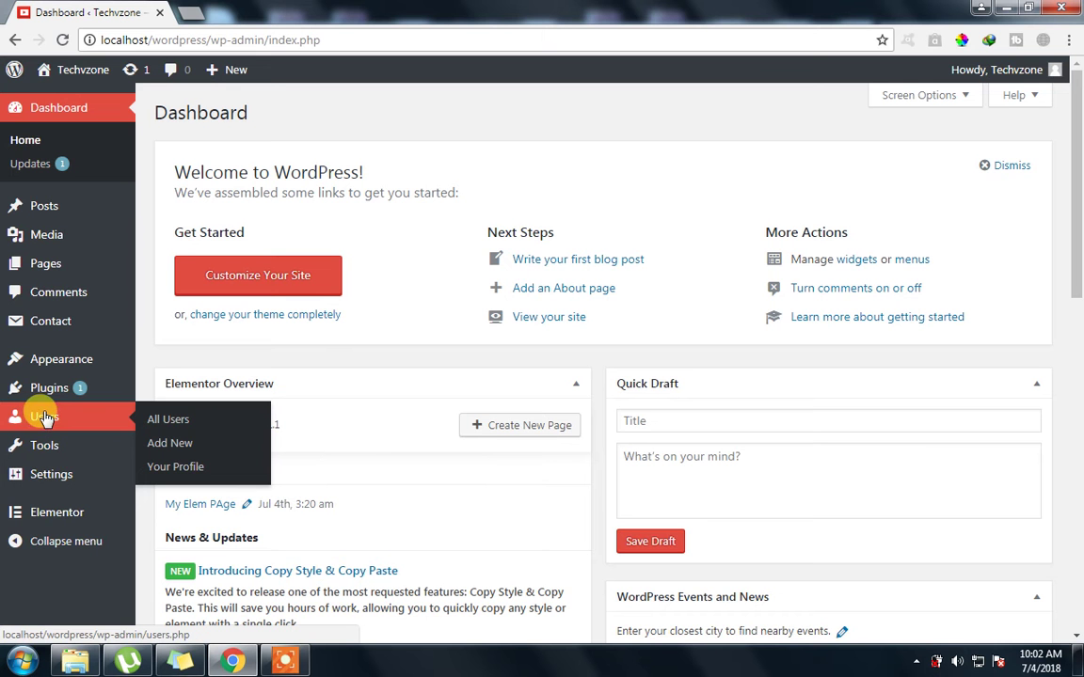
click(181, 428)
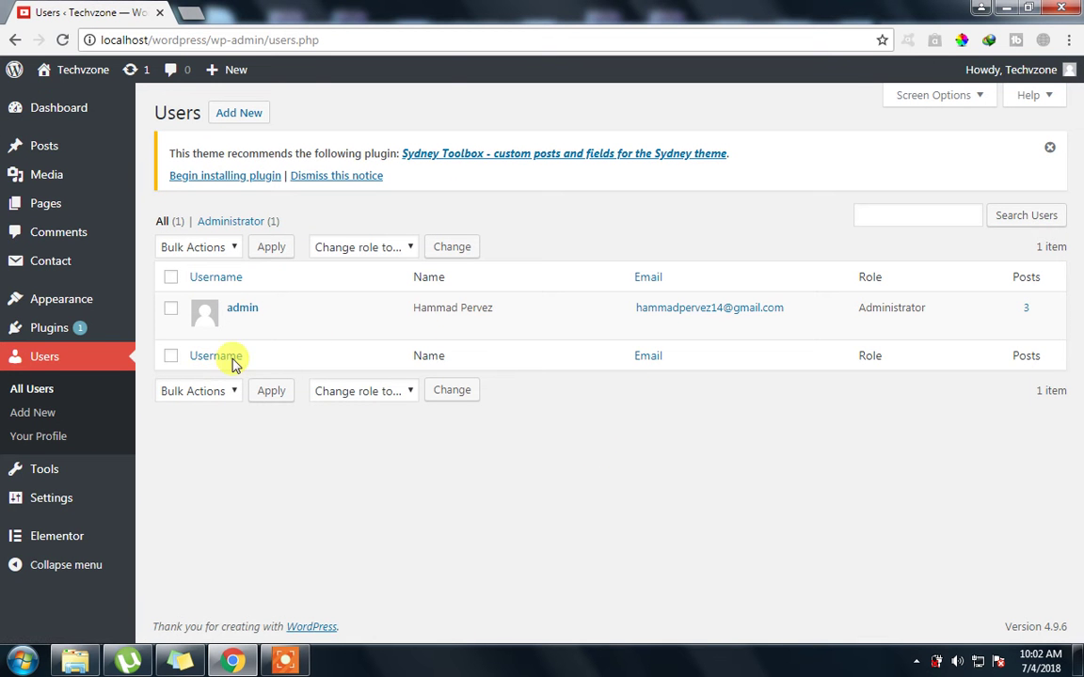
Go to Users > Add New to bring up the new-user form
key(Tab)
key(Tab)
key(Tab)
key(Tab)
key(Tab)
key(Tab)
key(Tab)
key(Tab)
key(Tab)
key(Tab)
key(Tab)
key(Tab)
key(Tab)
key(Tab)
key(Tab)
key(Tab)
key(Tab)
key(Tab)
key(Tab)
key(Tab)
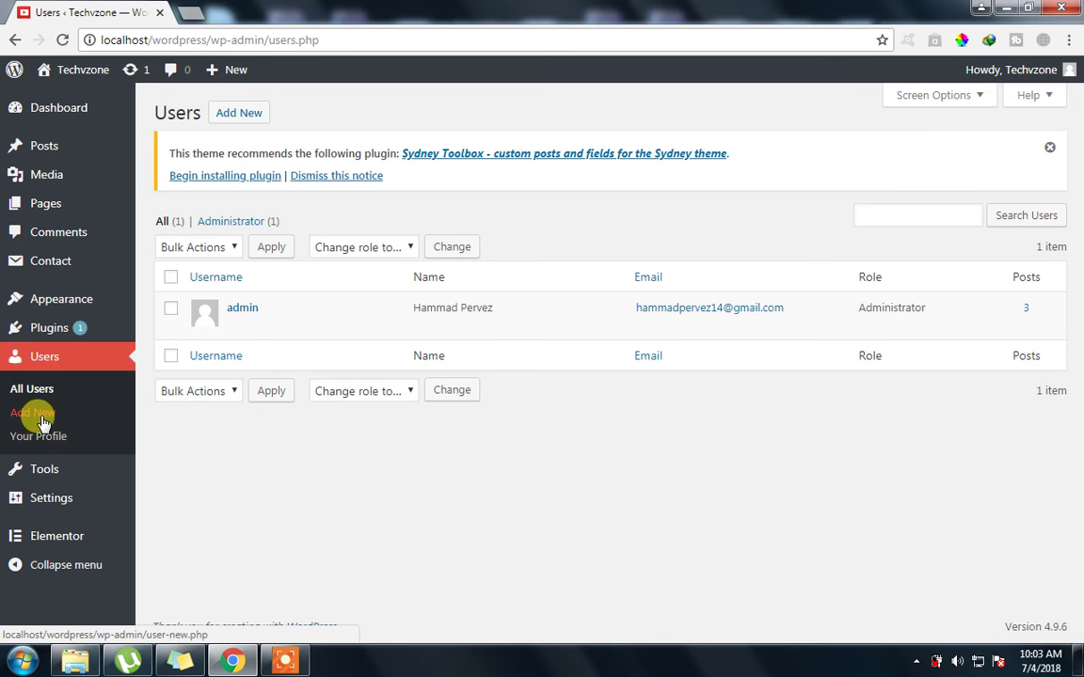
click(235, 114)
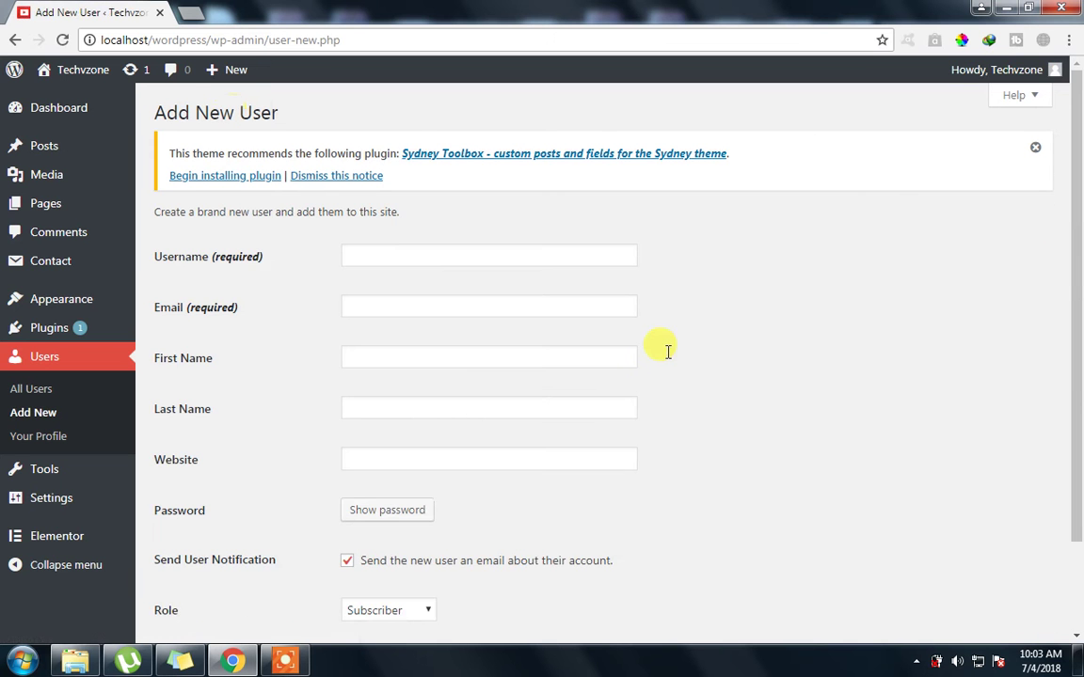
scroll(1078, 311, down, 1)
Enter the new user's username and e-mail address, correcting a mistyped e-mail
click(387, 204)
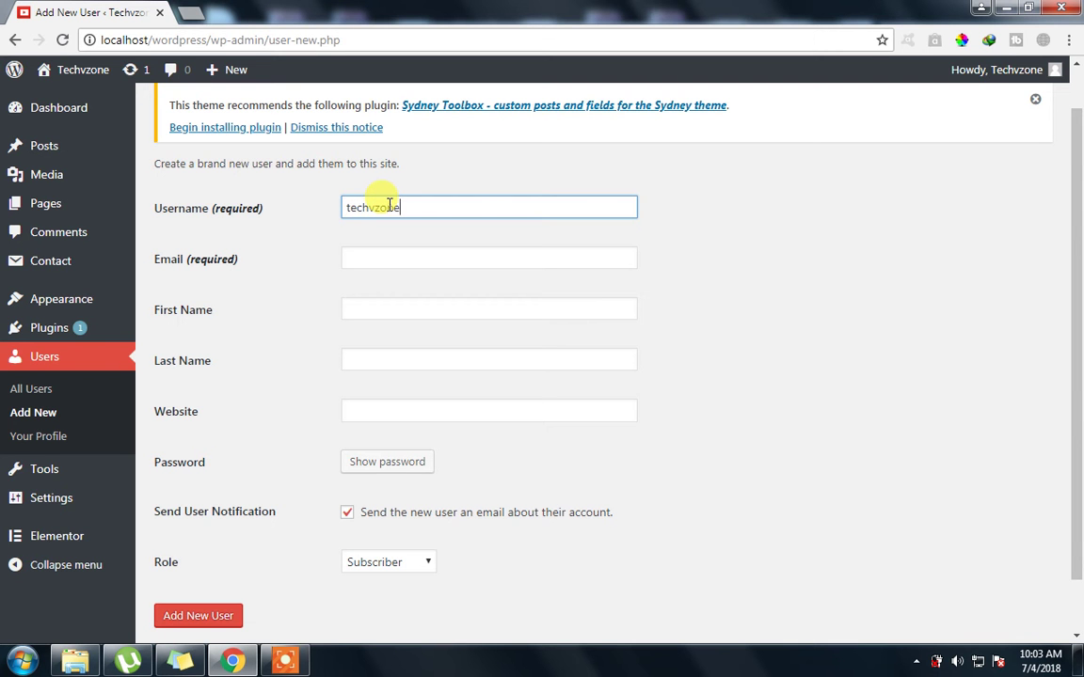
key(Tab)
text(hamma)
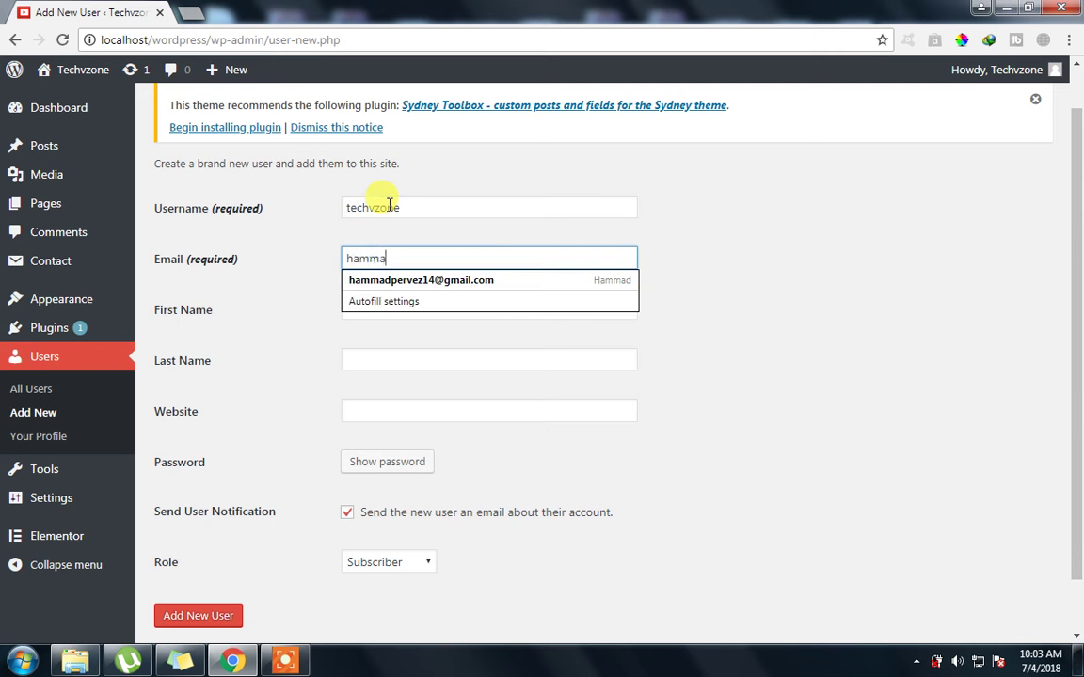
key(BackSpace)
key(BackSpace)
key(BackSpace)
key(BackSpace)
key(BackSpace)
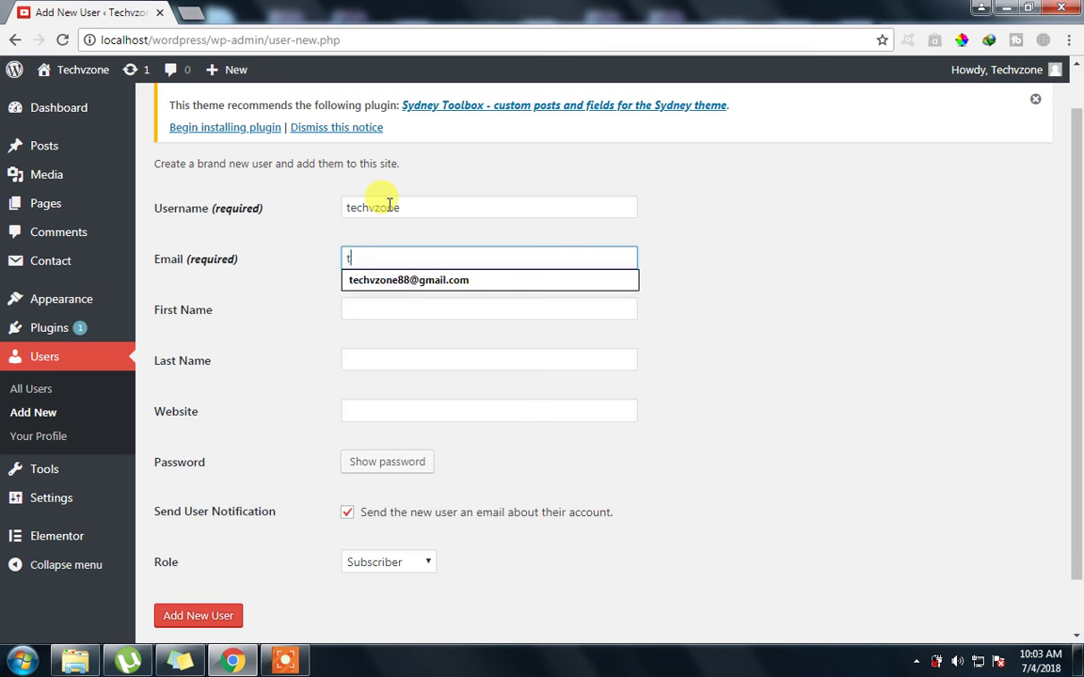
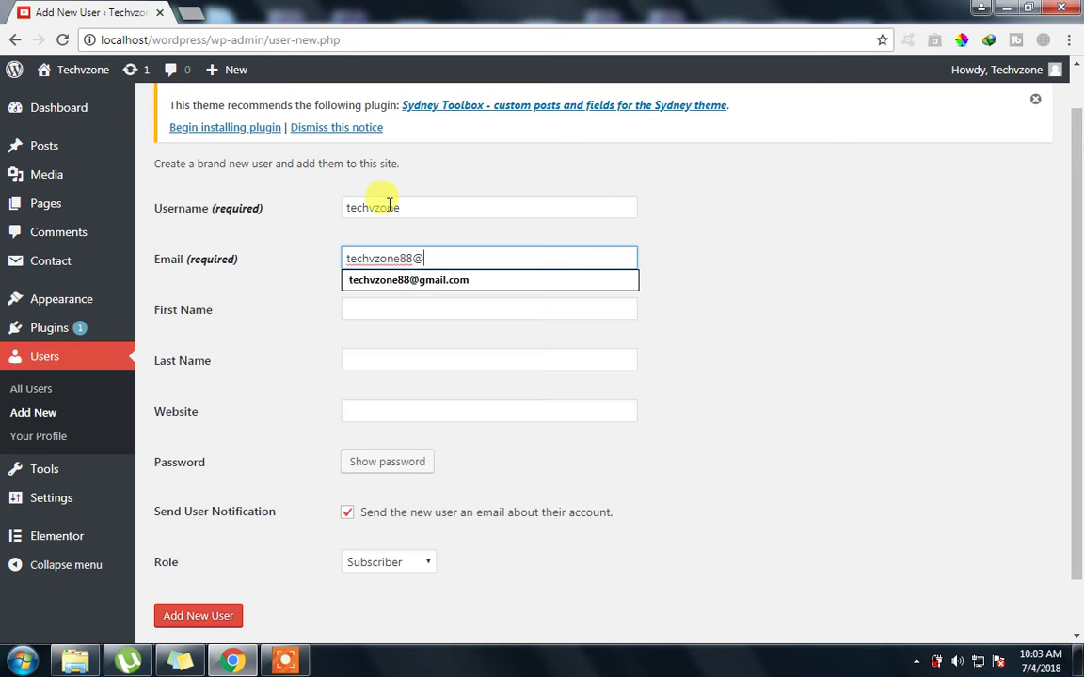
Fill in the new user's first name and last name
key(Tab)
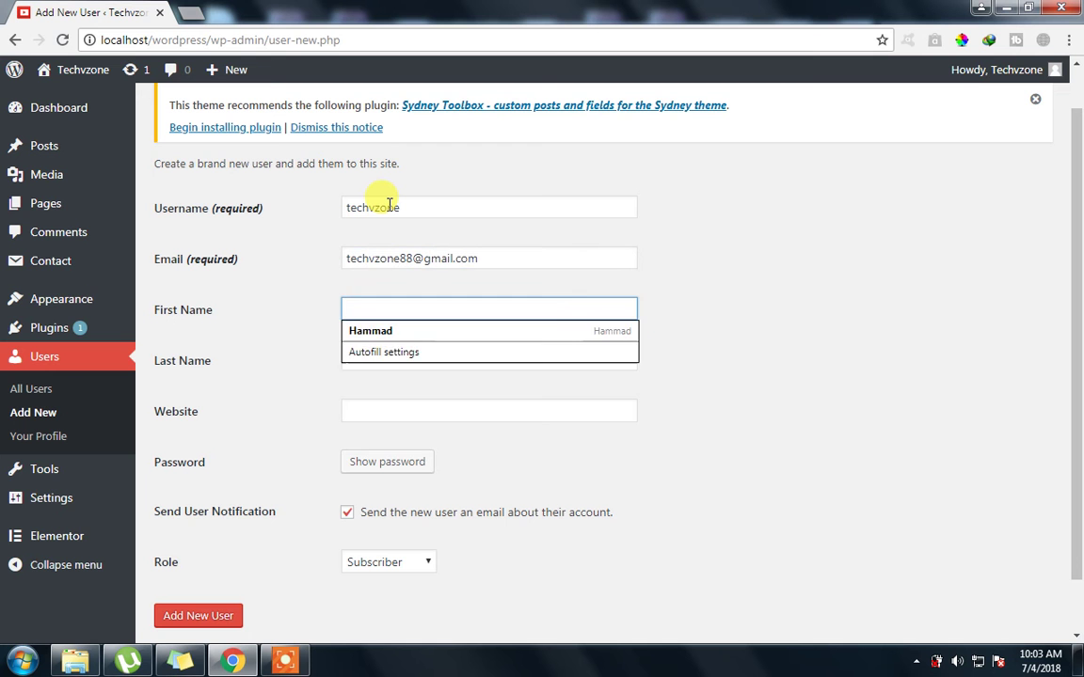
key(Tab)
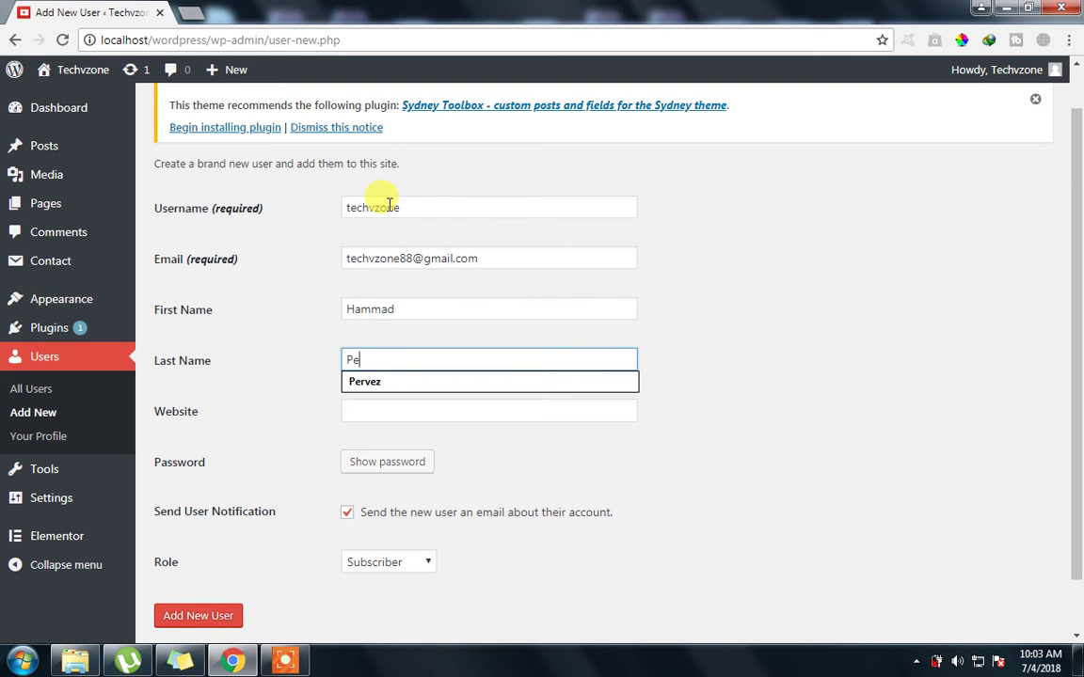
key(Tab)
key(Tab)
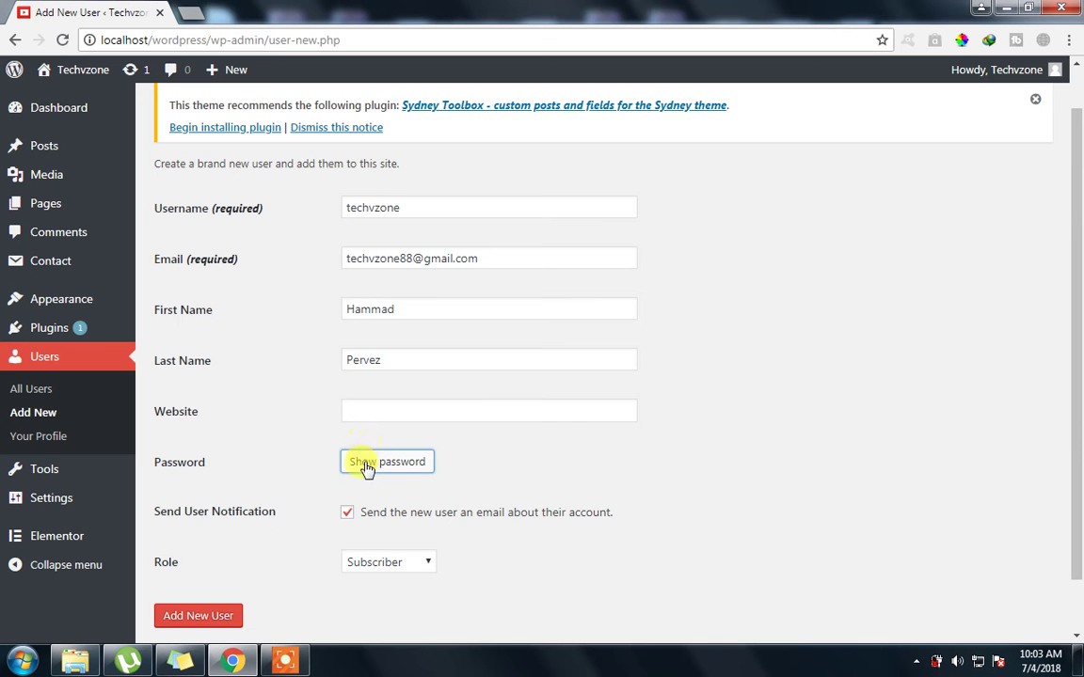
Replace the generated password with a short custom password and confirm use of a weak password
scroll(387, 431, down, 1)
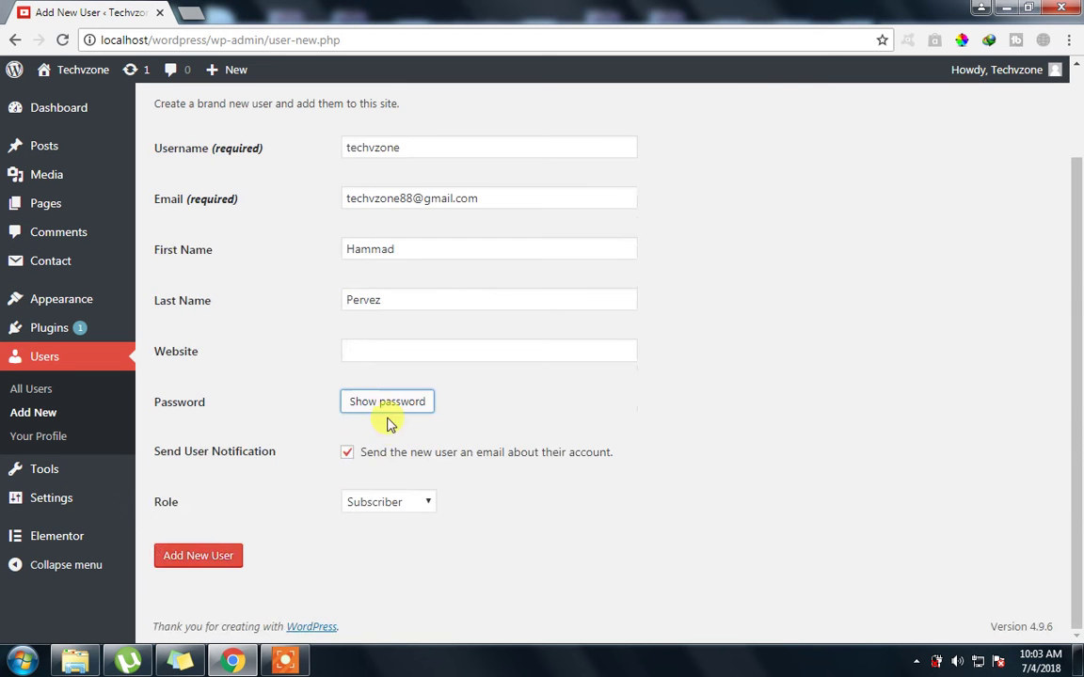
click(387, 403)
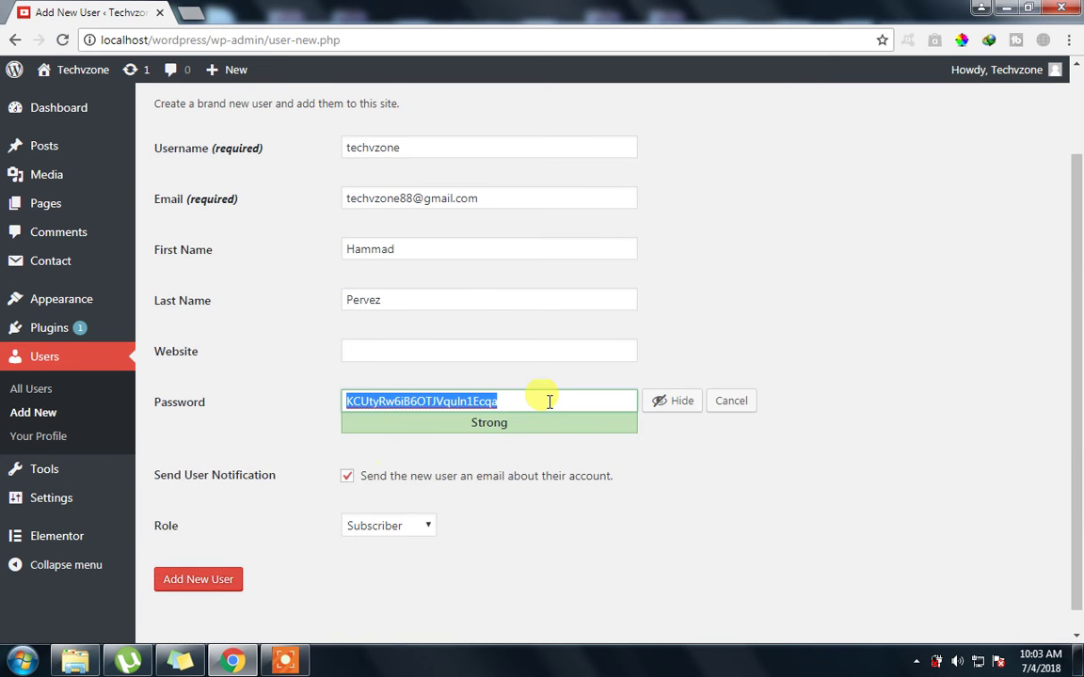
click(672, 407)
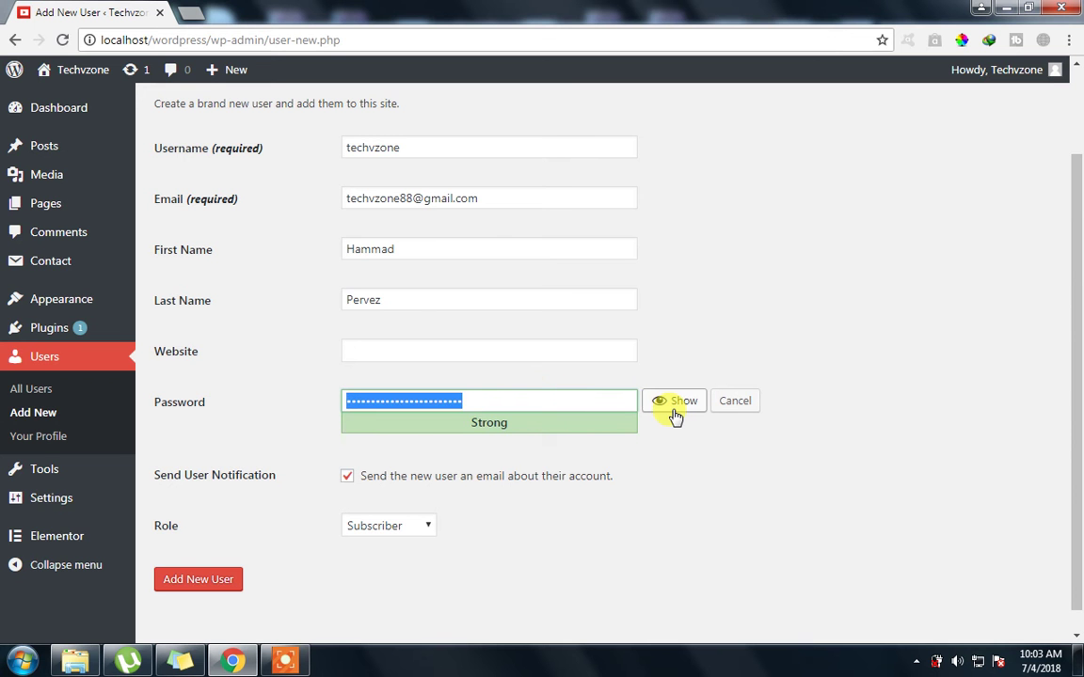
click(673, 406)
click(621, 394)
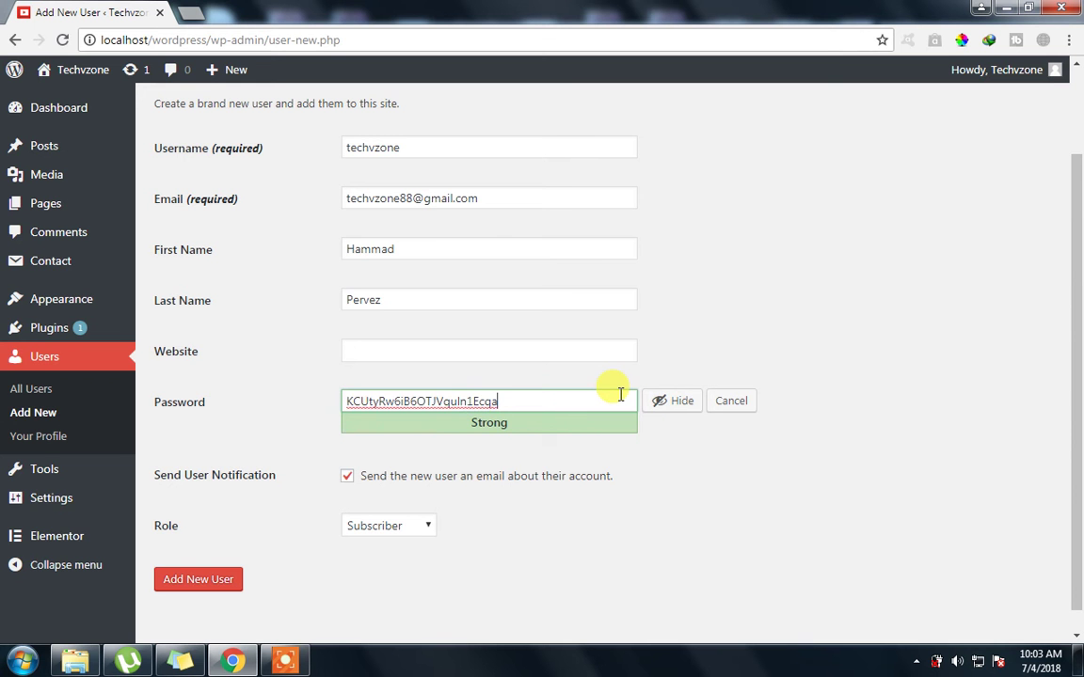
key(ctrl+a)
text(admin)
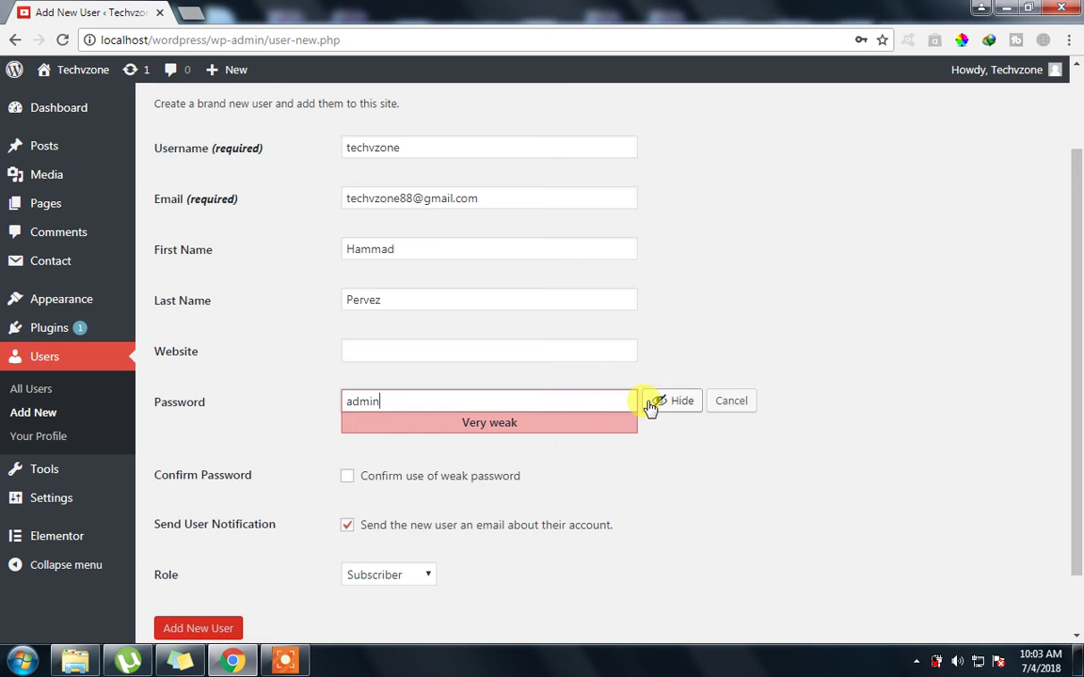
click(651, 403)
click(348, 482)
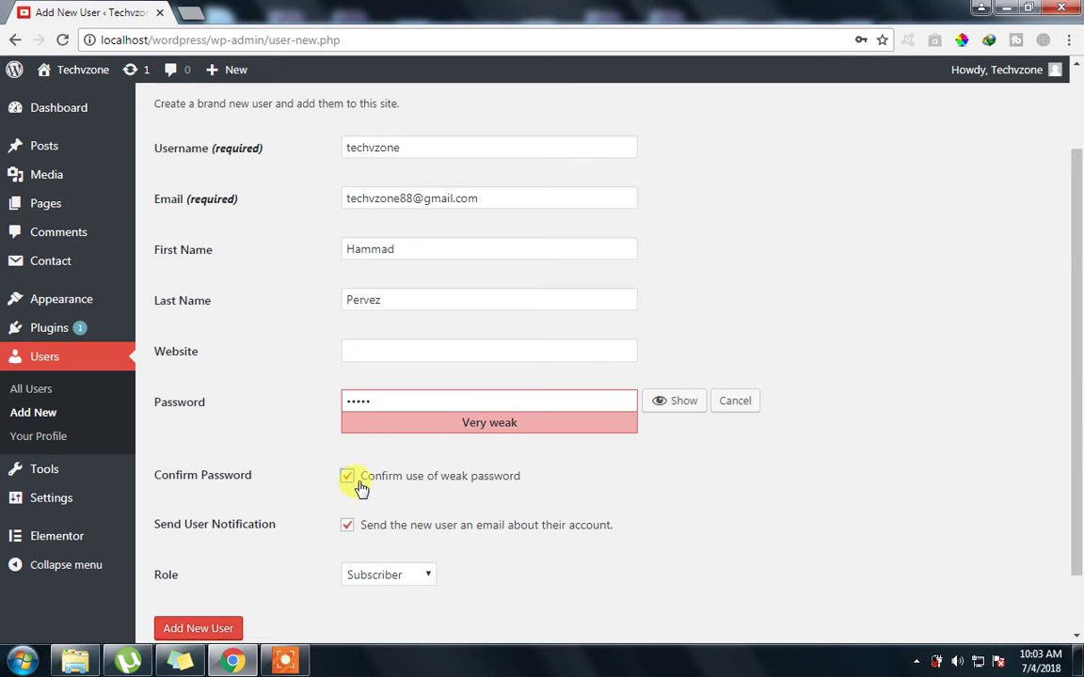
scroll(299, 478, down, 1)
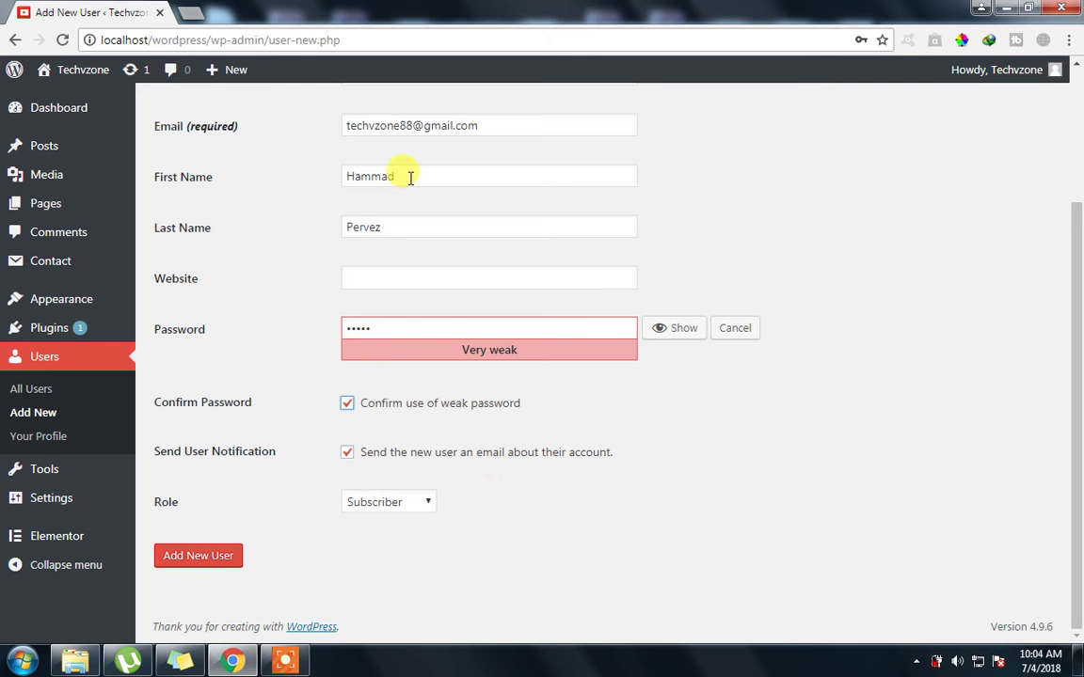
Check the e-mail field and keep the new user's role as Subscriber
triple_click(550, 122)
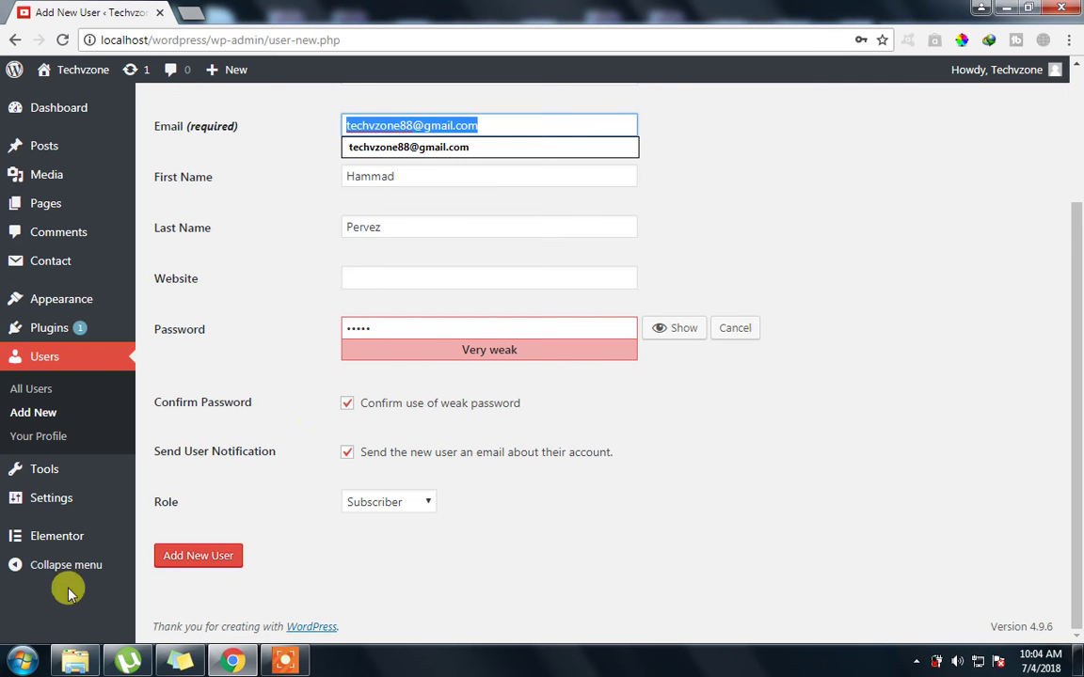
mouse_move(137, 509)
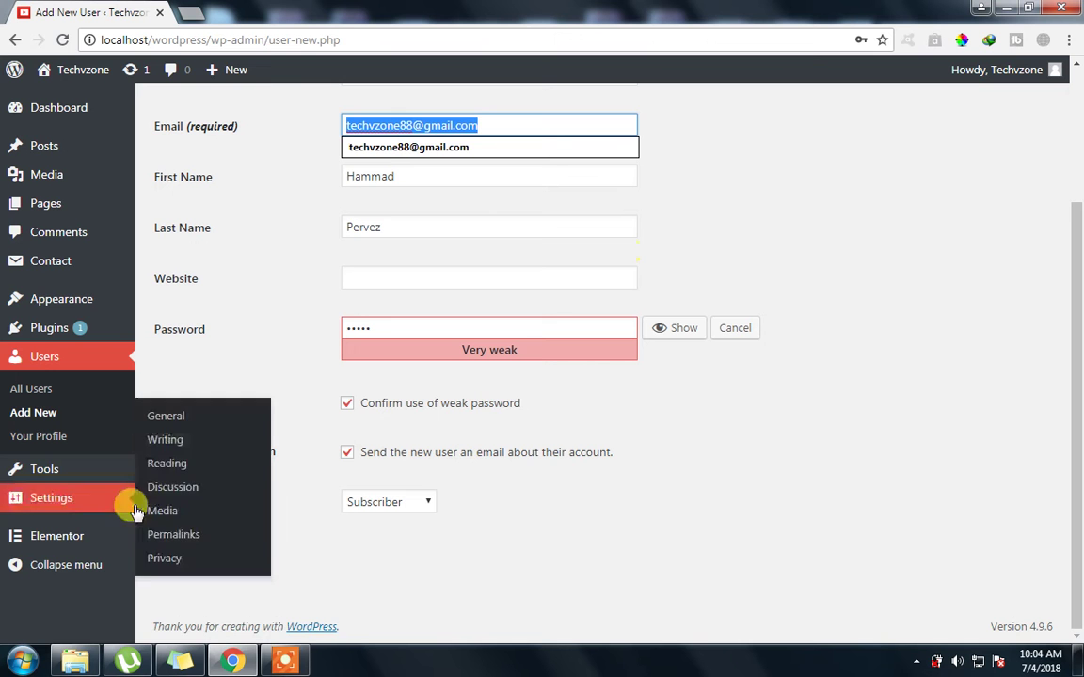
click(416, 506)
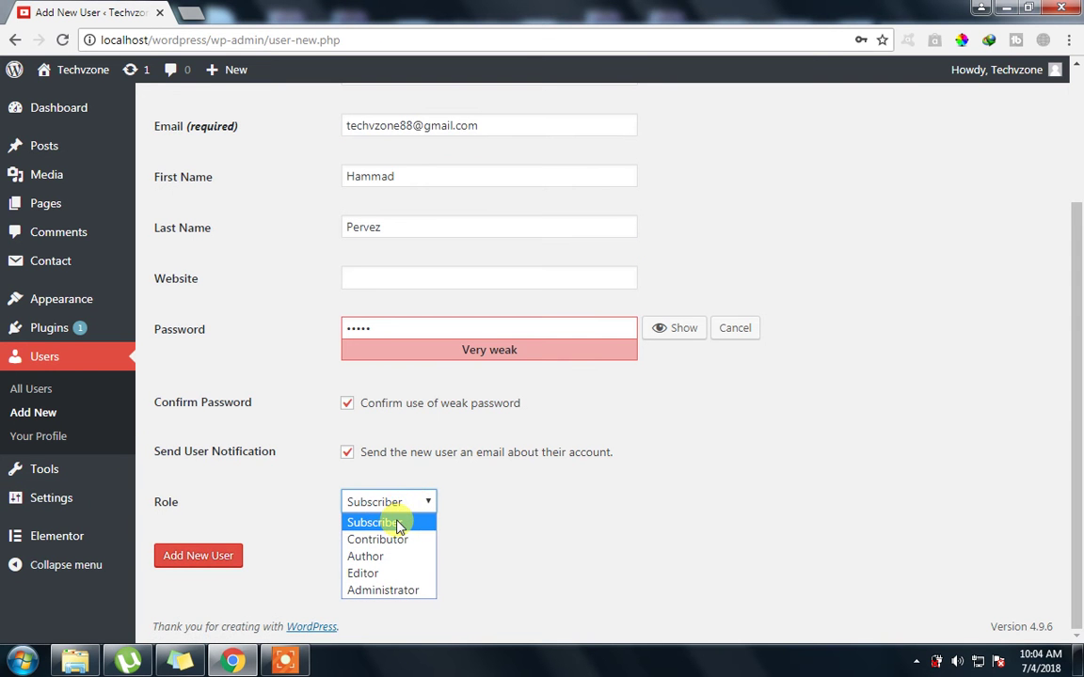
click(399, 524)
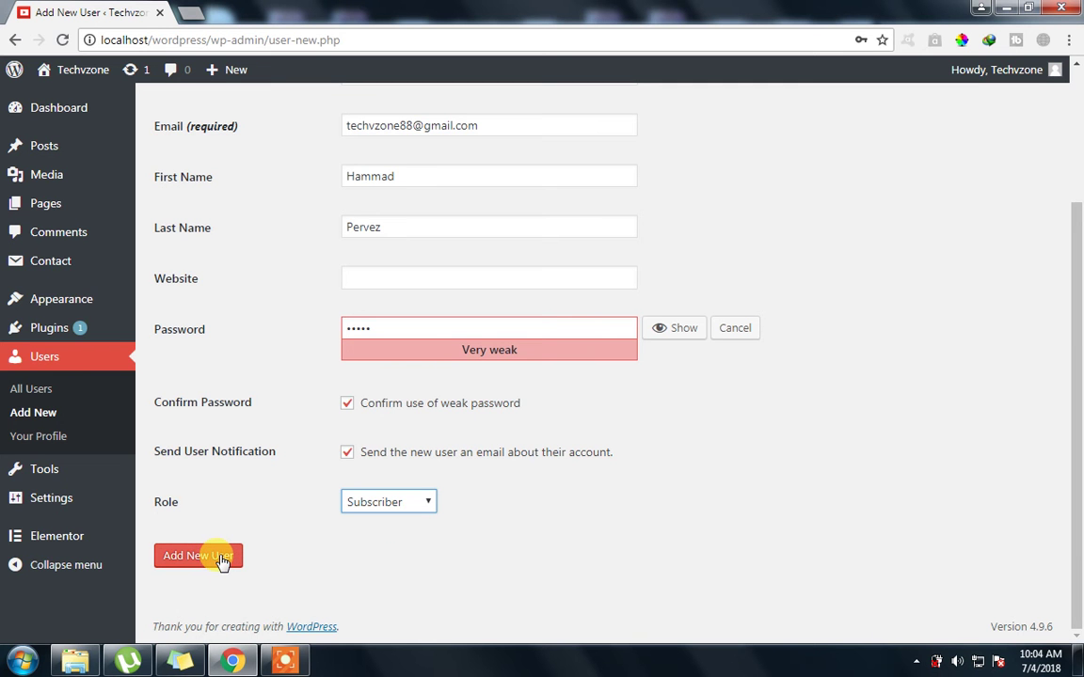
scroll(351, 307, up, 2)
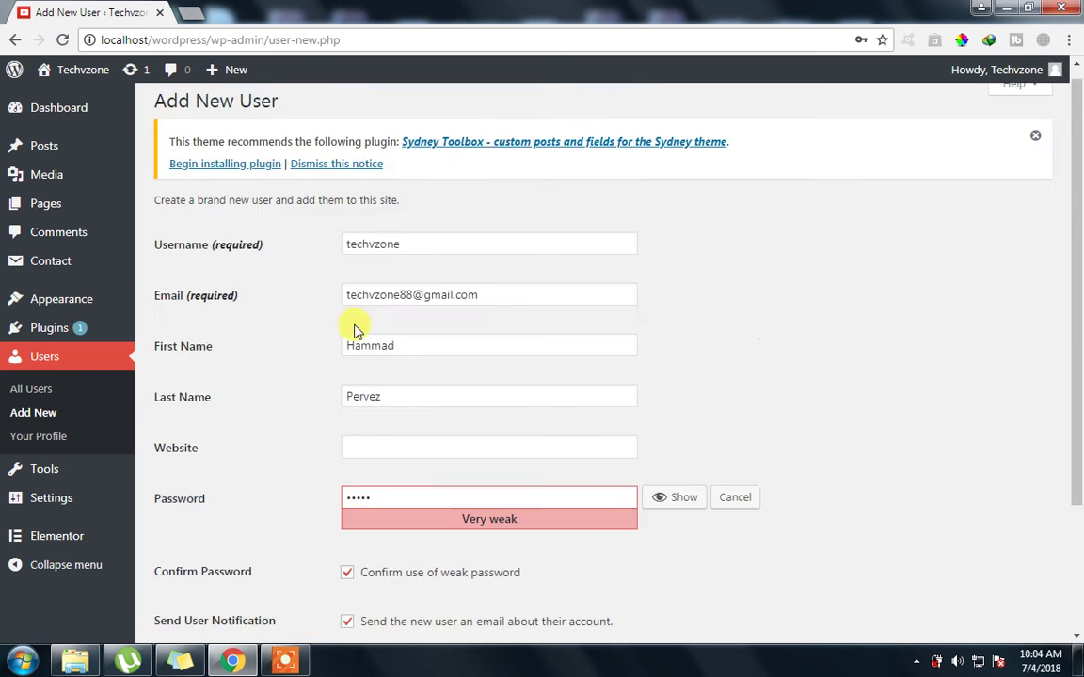
scroll(353, 331, down, 2)
Click Add New User so the account appears in the list as a Subscriber
click(166, 555)
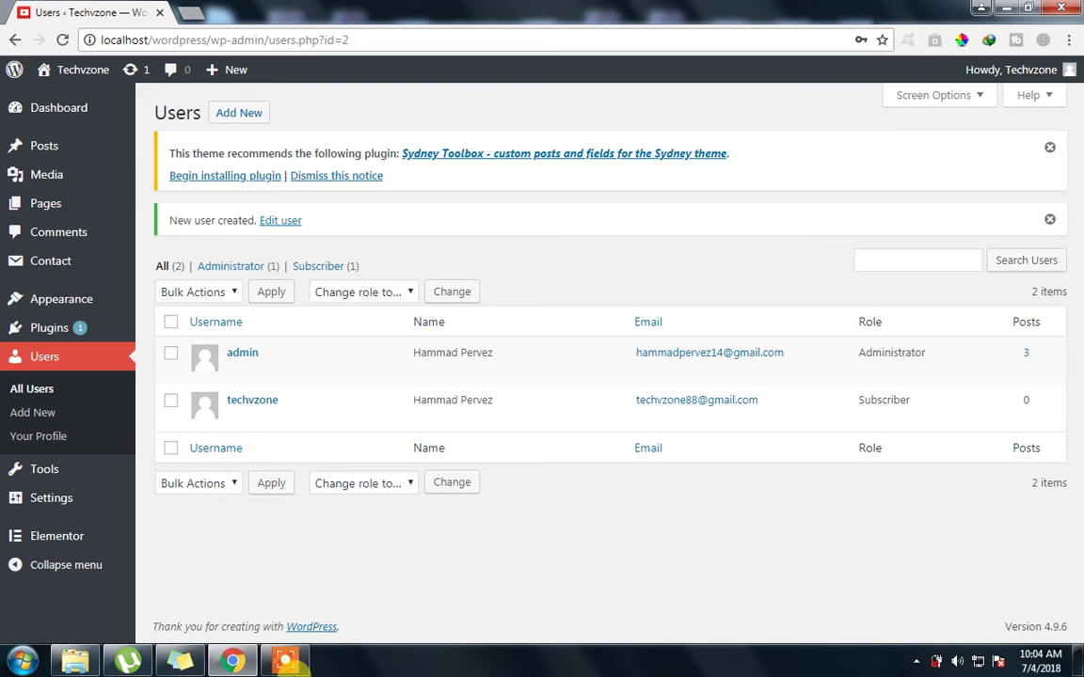
right_click(231, 663)
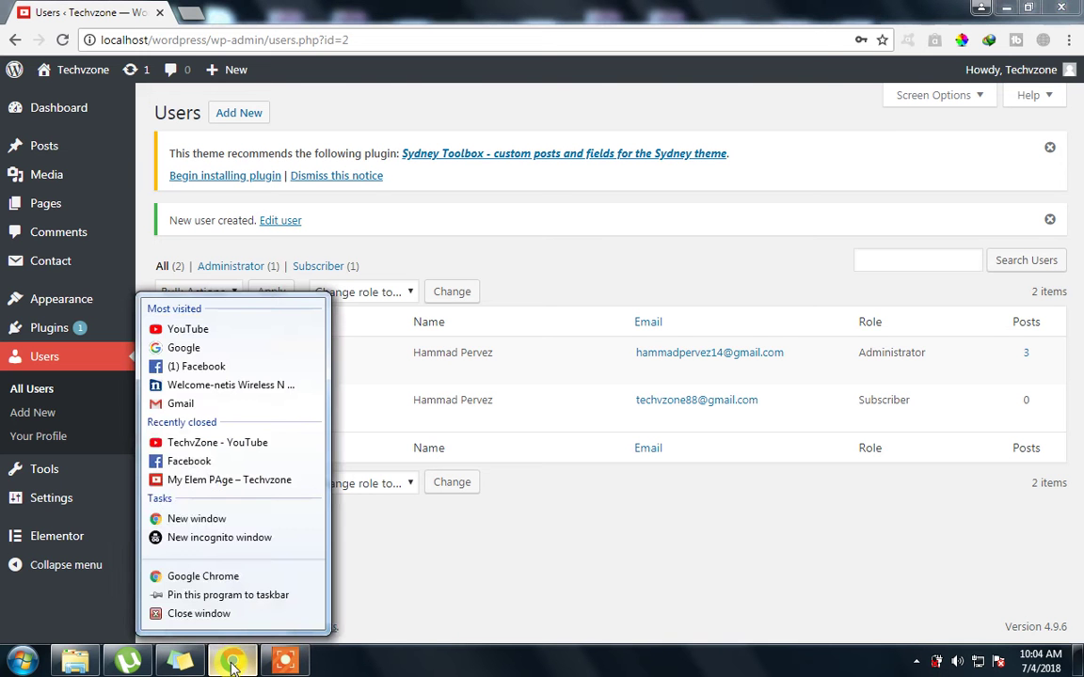
Open a Chrome incognito window and load localhost/wordpress/wp-admin
click(201, 543)
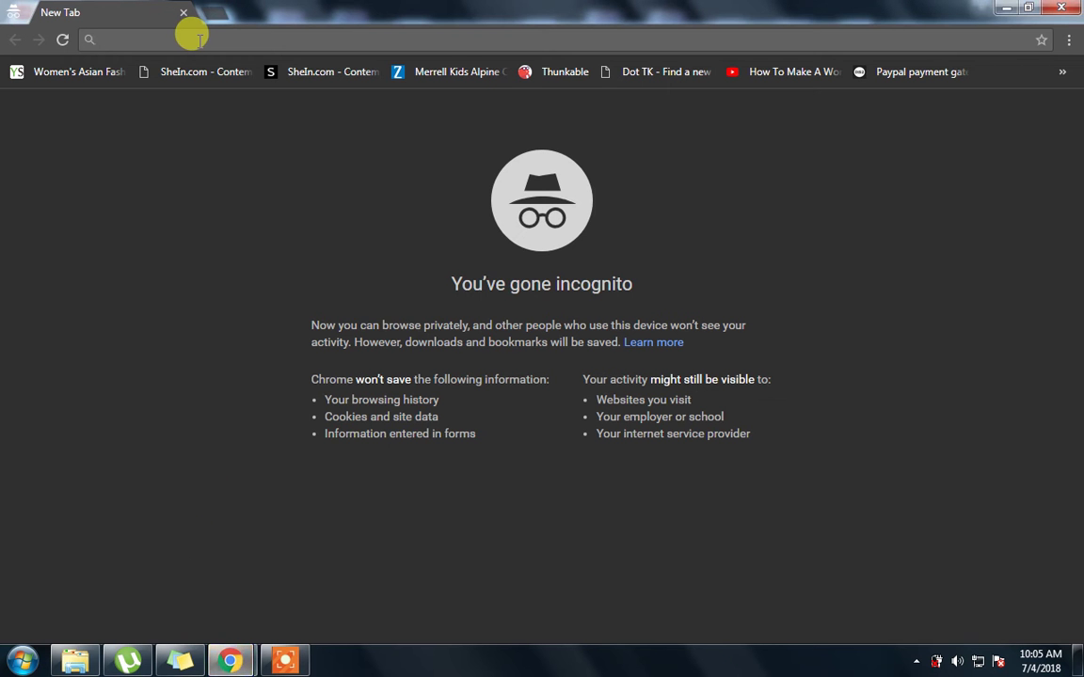
text(localhost/custo)
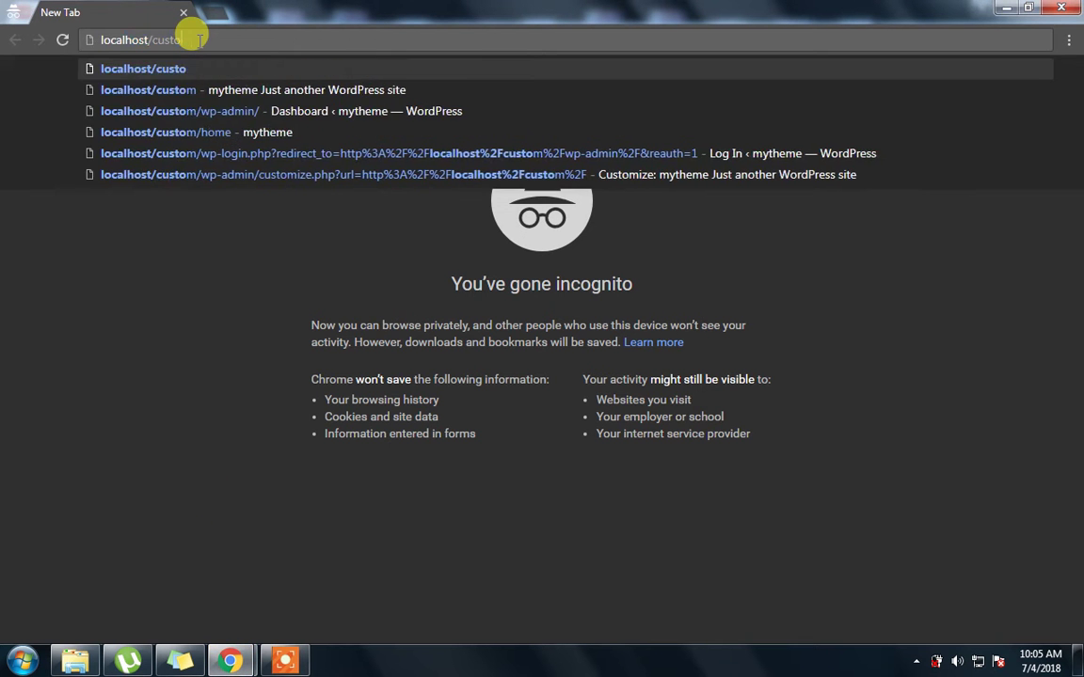
key(BackSpace)
key(BackSpace)
text(wordpress)
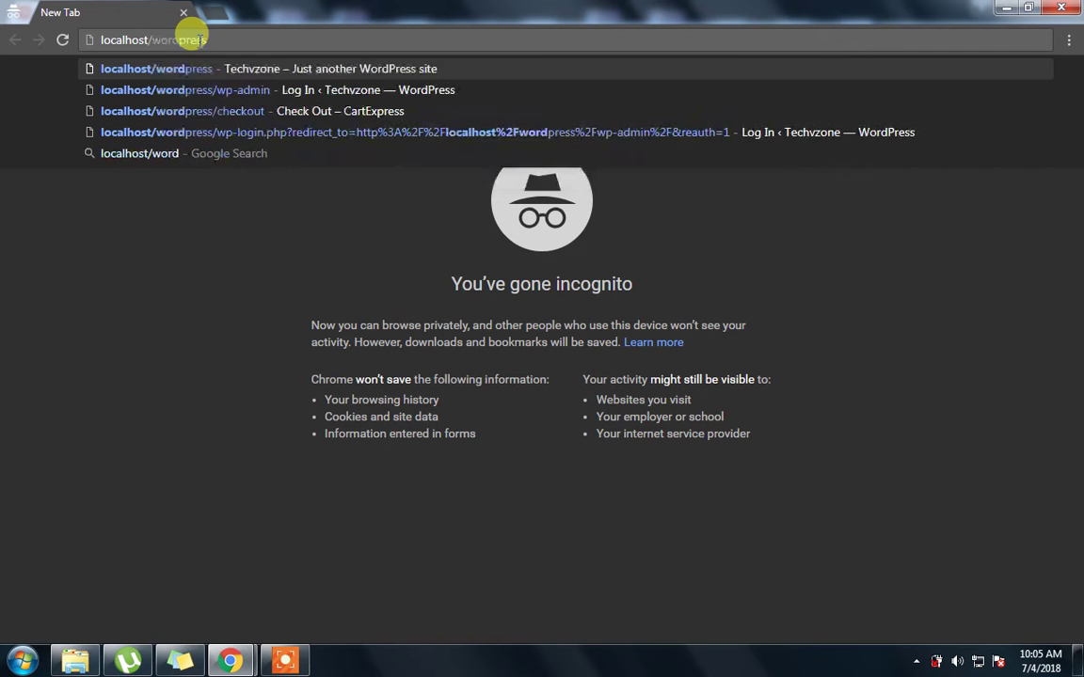
text(/w[p)
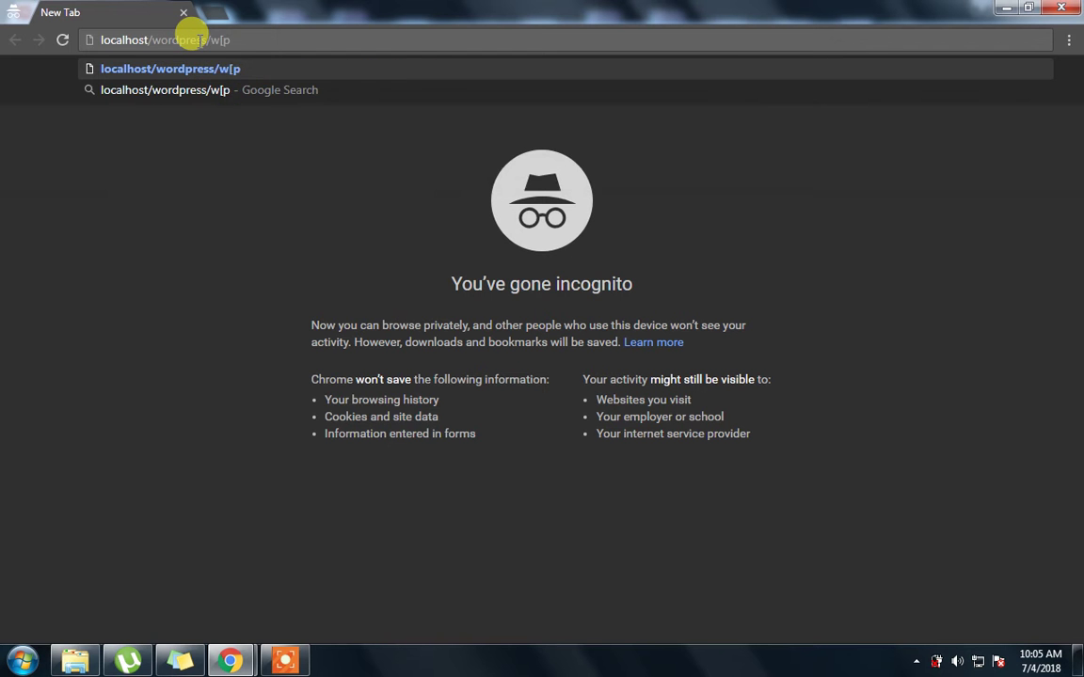
key(BackSpace)
text(p-admin)
key(Return)
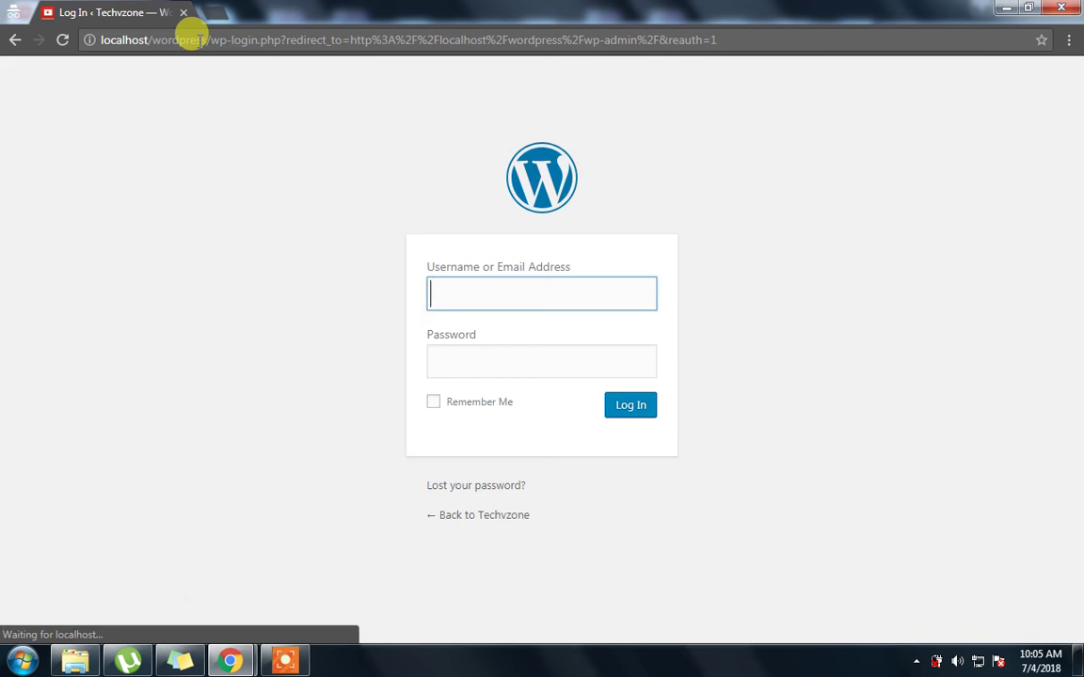
In the incognito window, log in with the new user's username and password
mouse_move(235, 663)
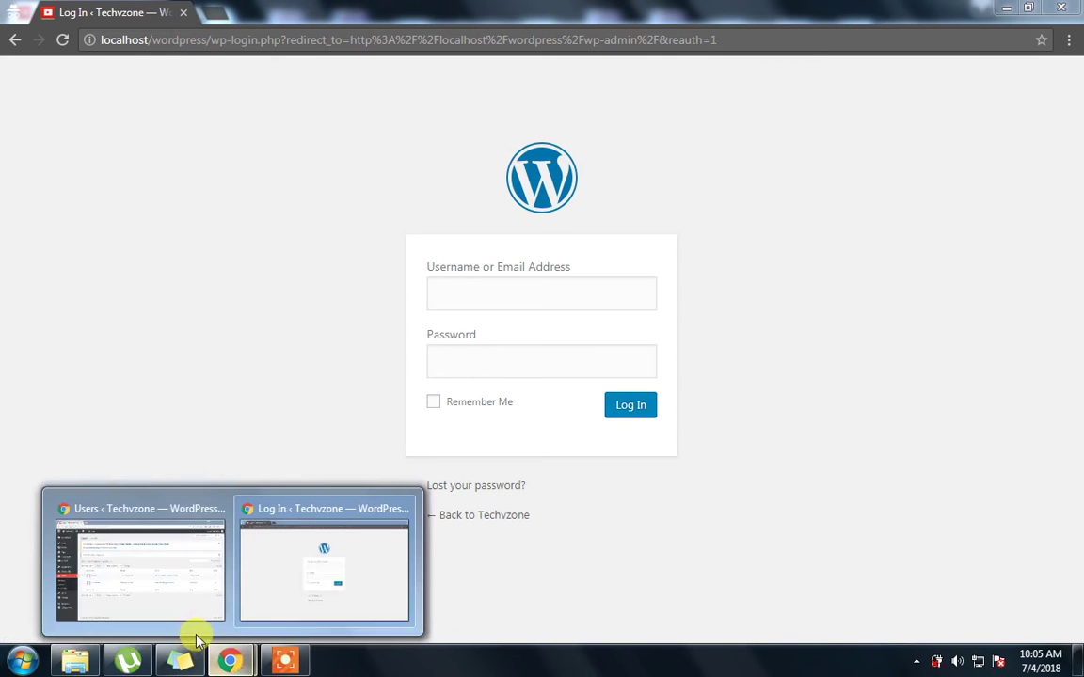
click(145, 590)
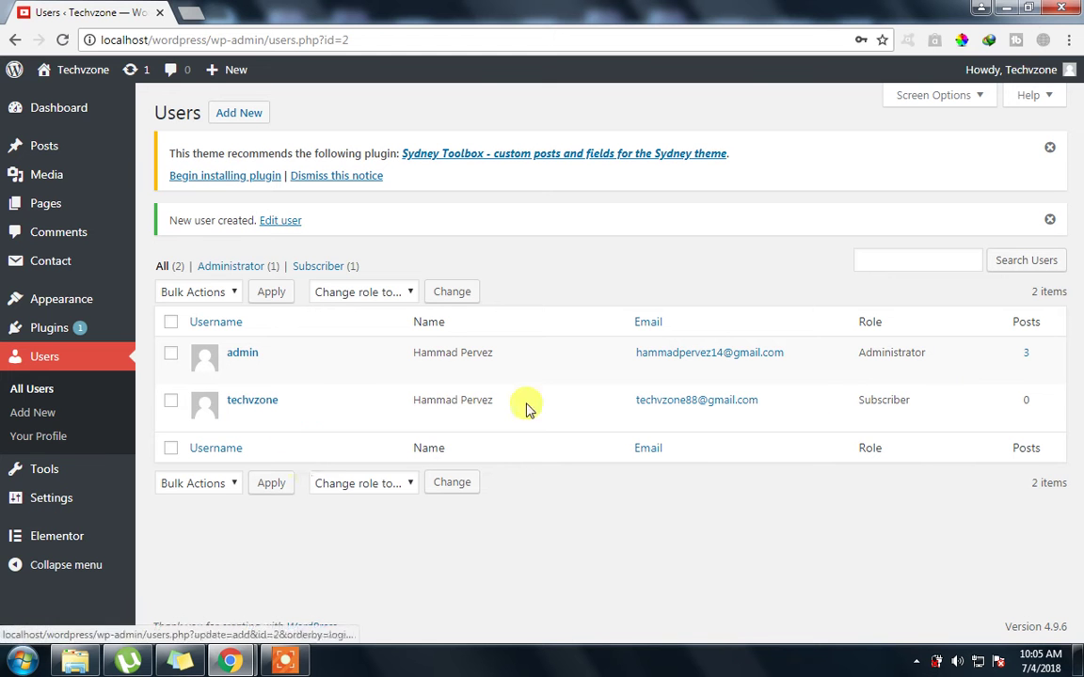
mouse_move(231, 661)
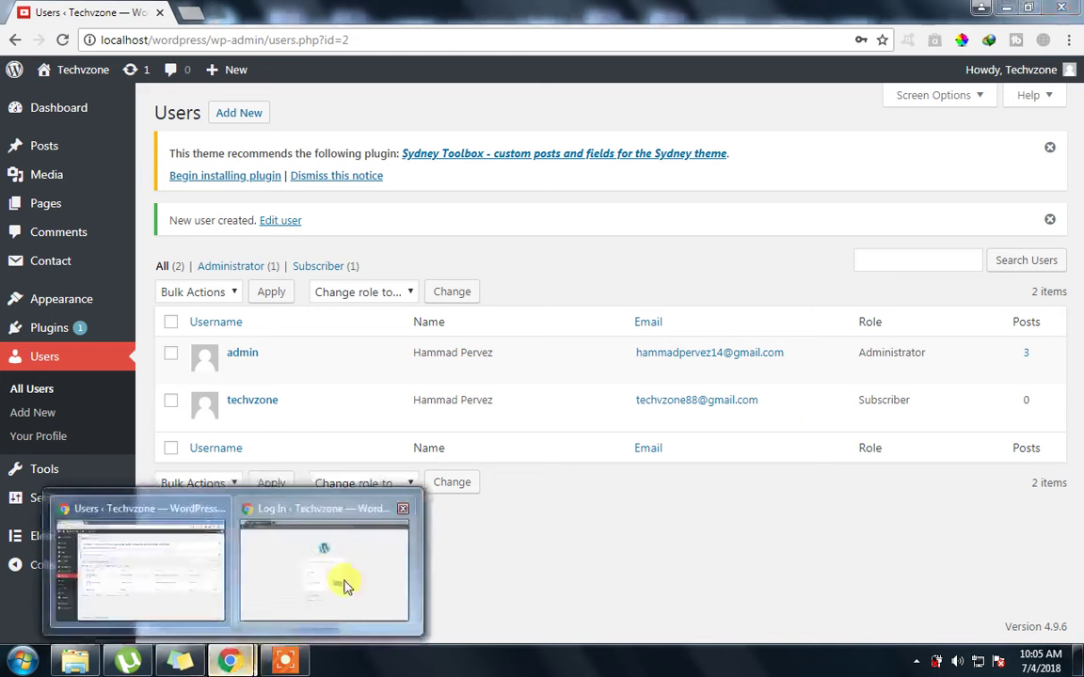
click(344, 584)
click(497, 290)
text(techvzone)
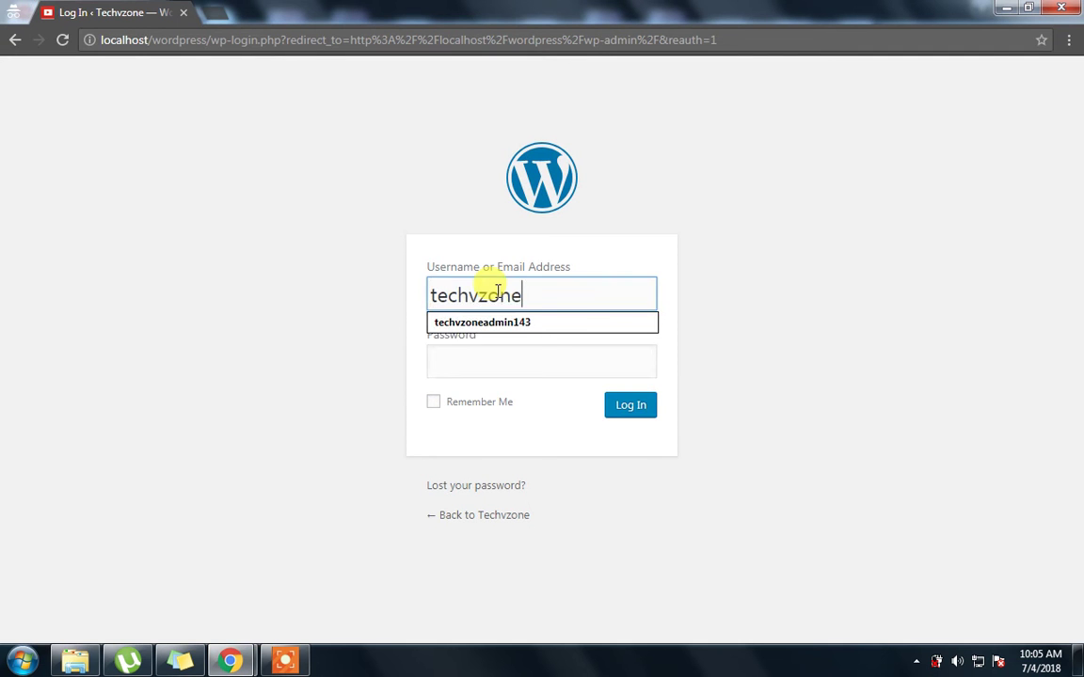
key(Tab)
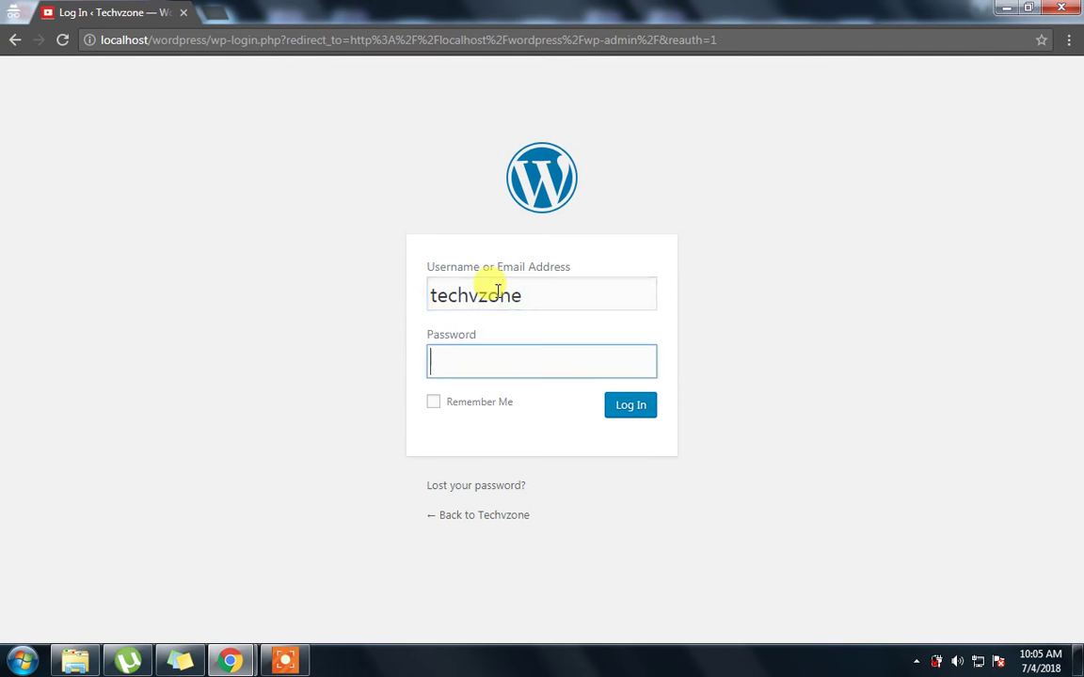
click(643, 421)
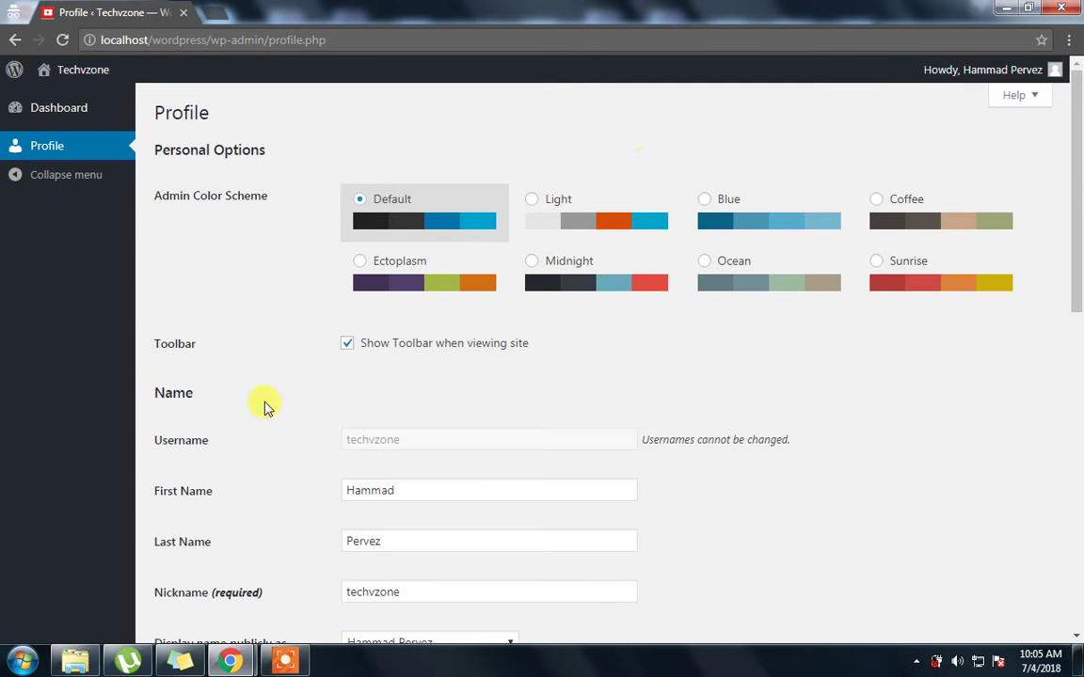
Scroll the subscriber's Profile page, then open Dashboard and scroll through its widgets
drag(1075, 325, 1075, 543)
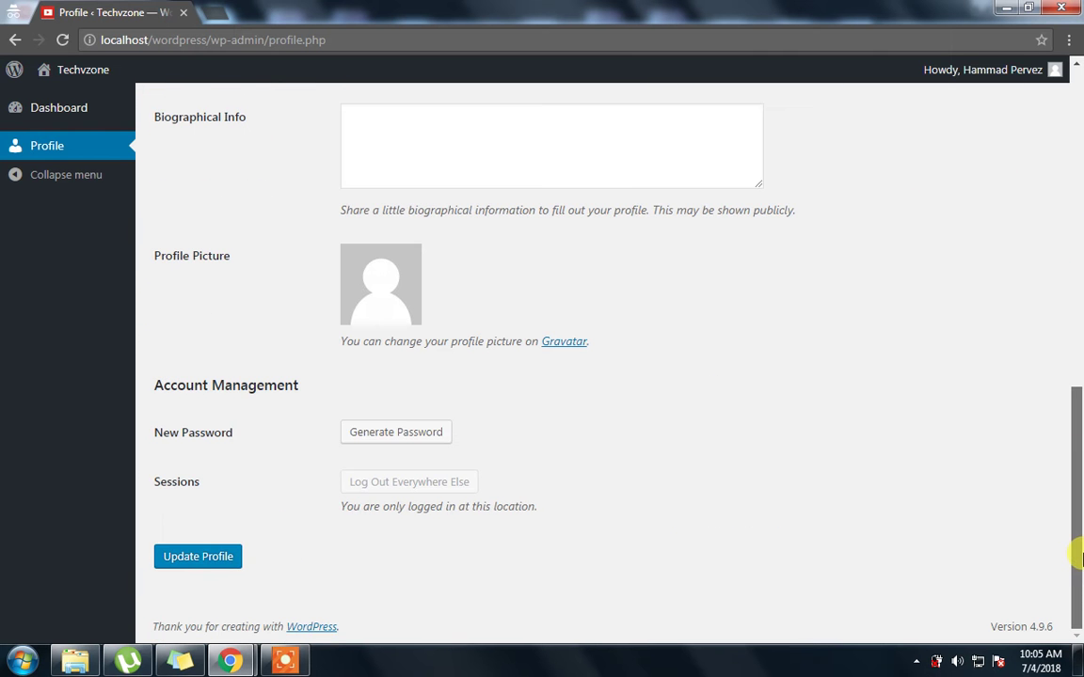
key(Home)
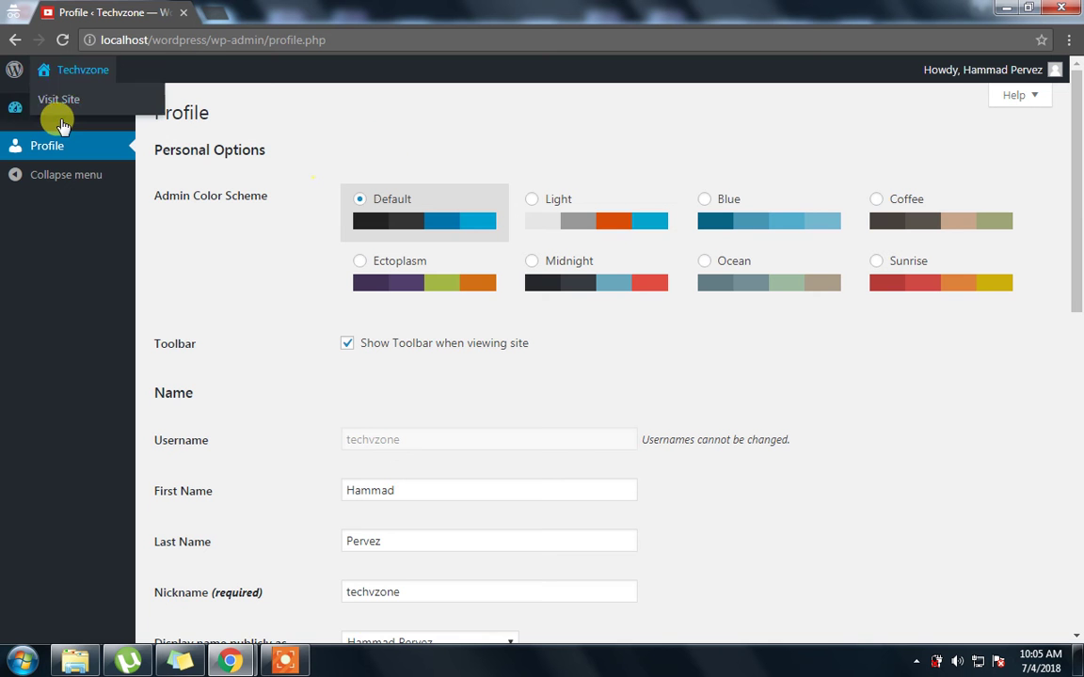
click(61, 121)
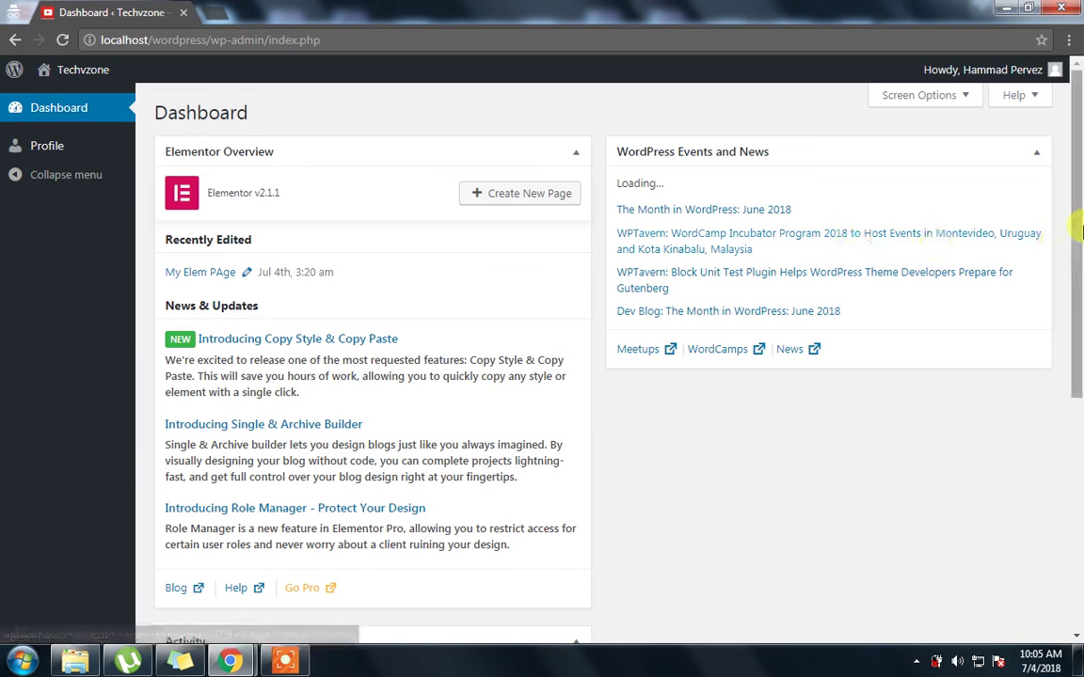
drag(1076, 257, 1077, 513)
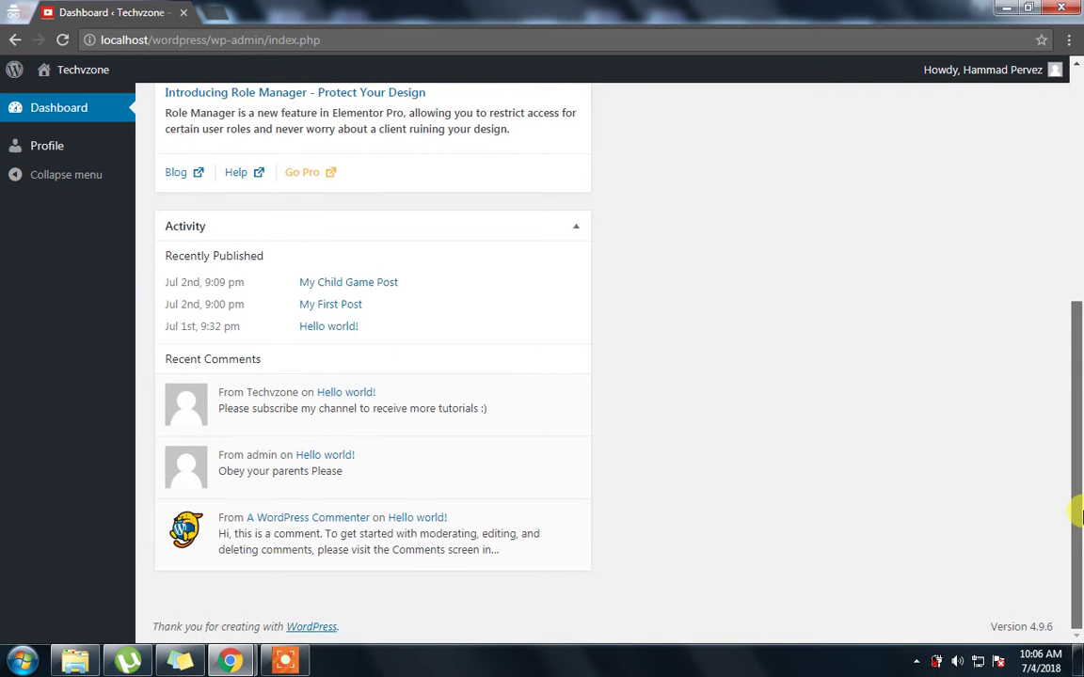
drag(1078, 362, 1074, 199)
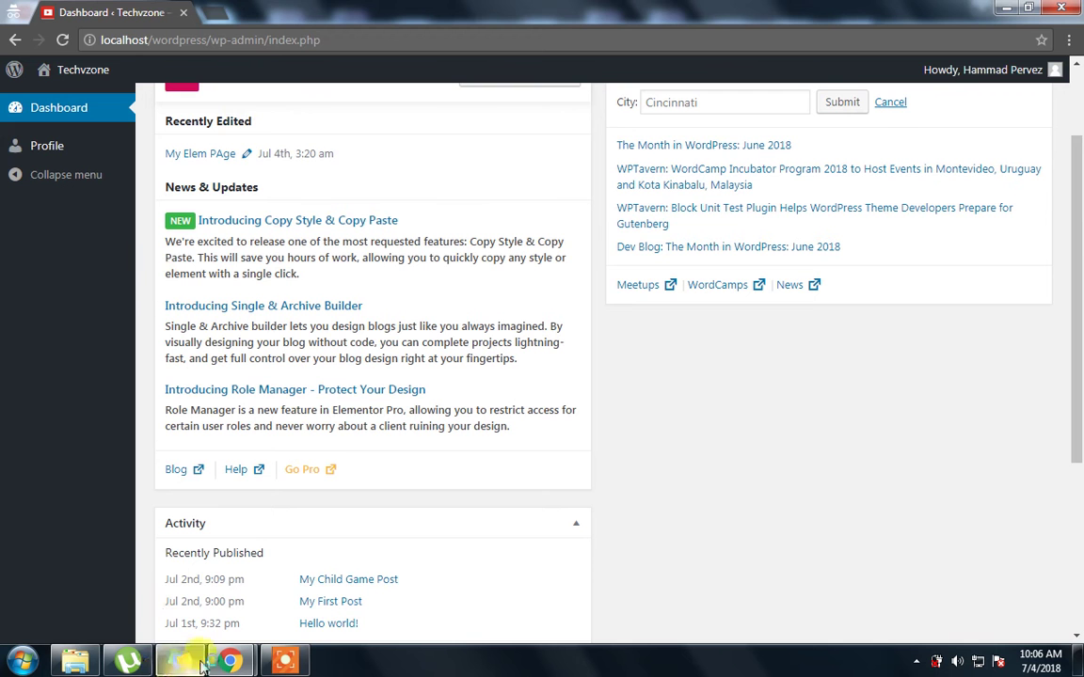
In the admin window, open the new user's Edit User page and scroll to the Role field
mouse_move(226, 662)
click(186, 613)
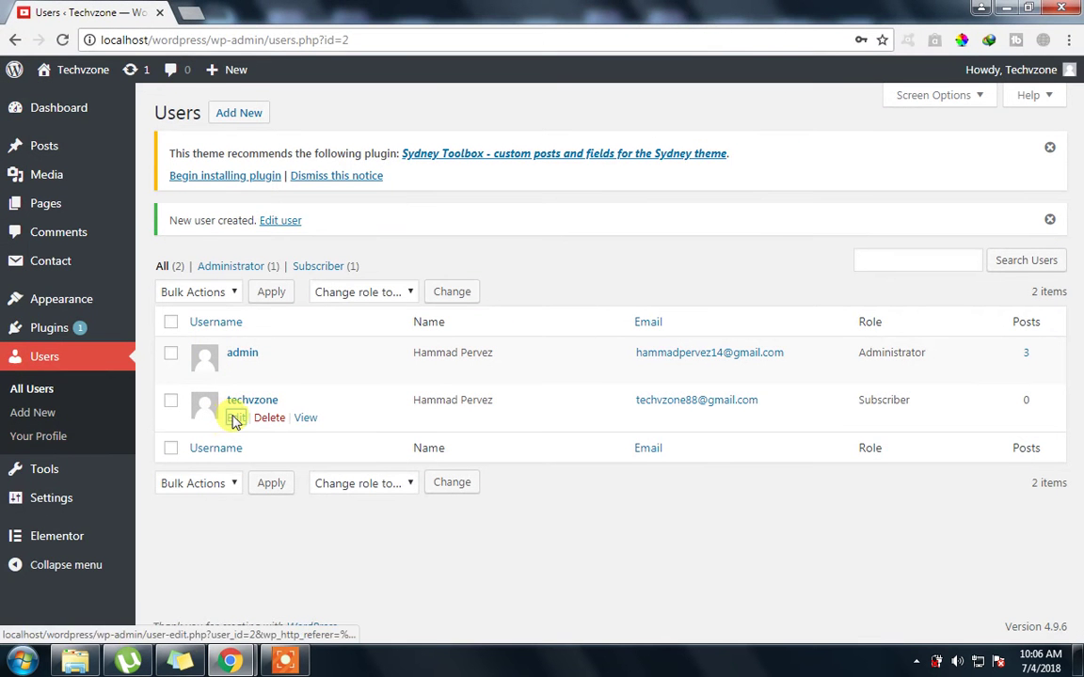
click(234, 419)
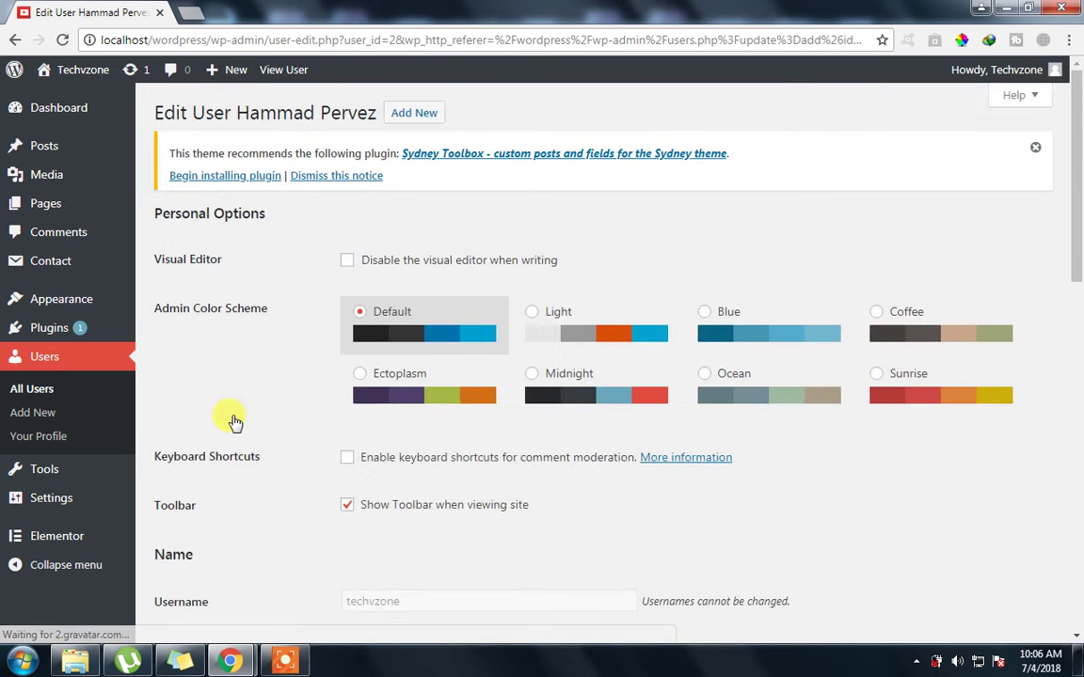
scroll(242, 442, down, 3)
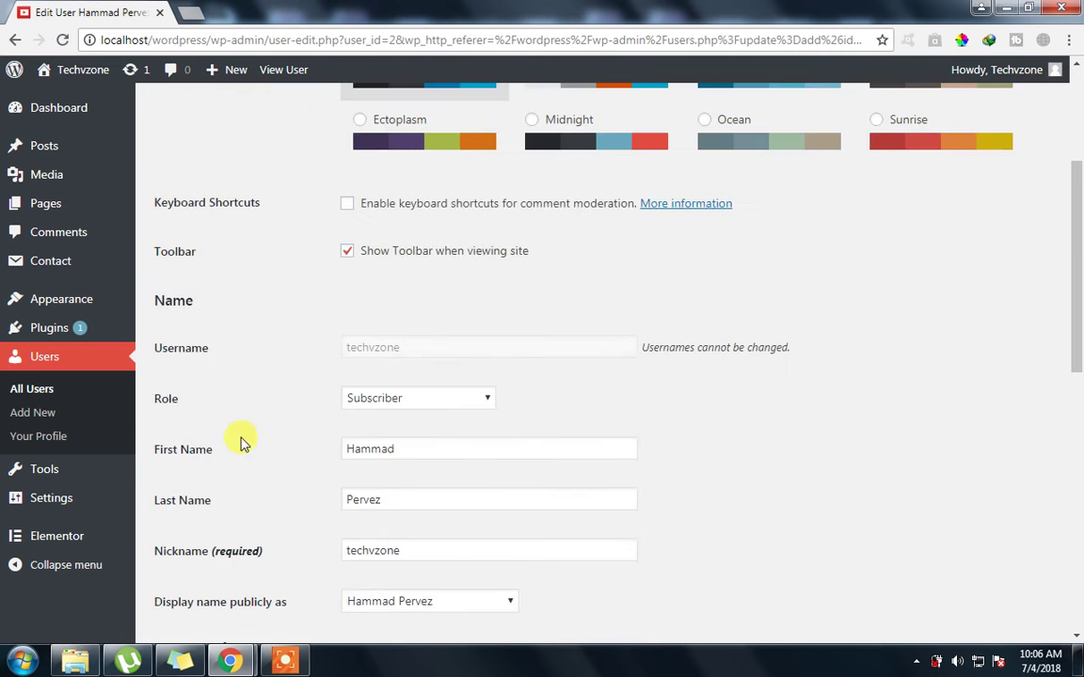
scroll(242, 442, down, 6)
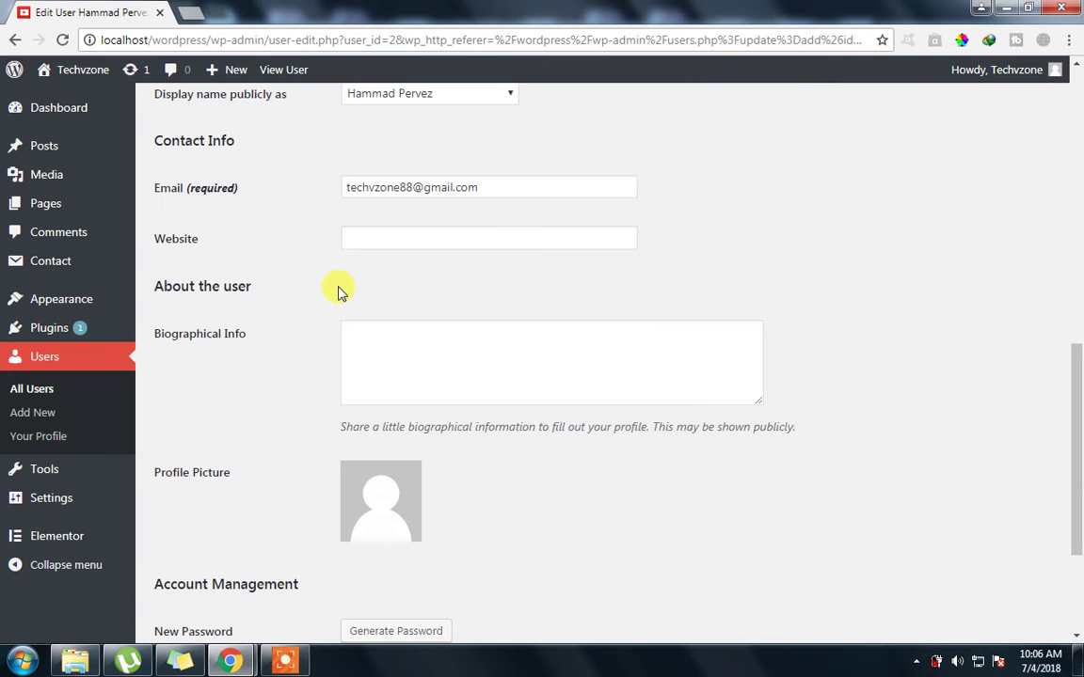
scroll(344, 299, down, 3)
scroll(405, 356, up, 12)
scroll(1079, 256, down, 5)
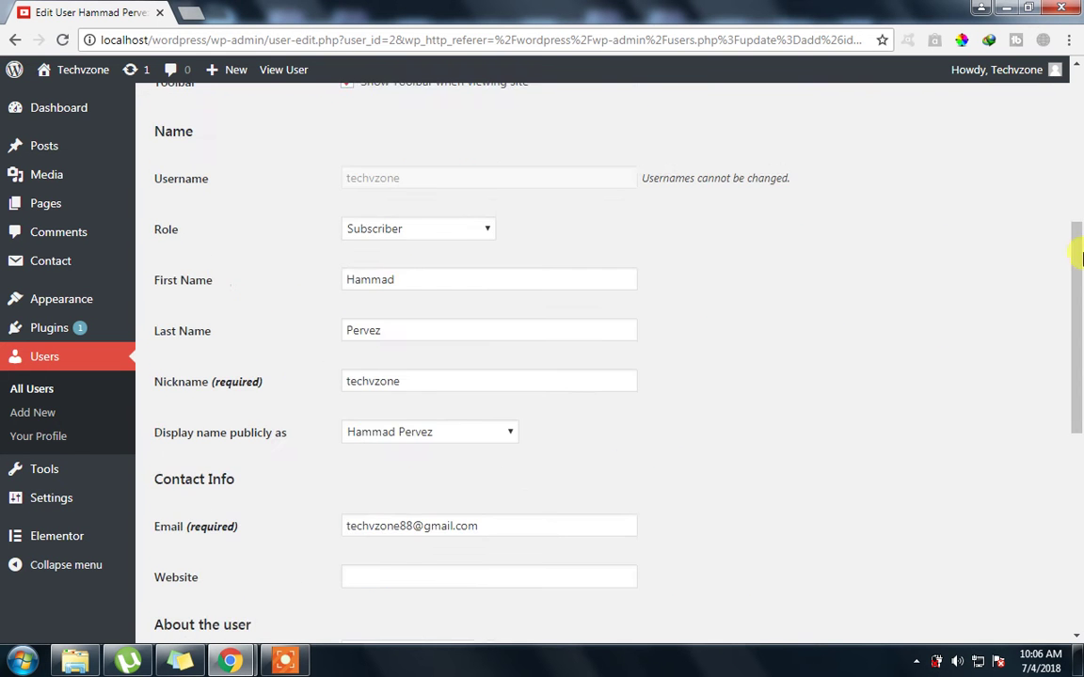
drag(1078, 339, 1072, 287)
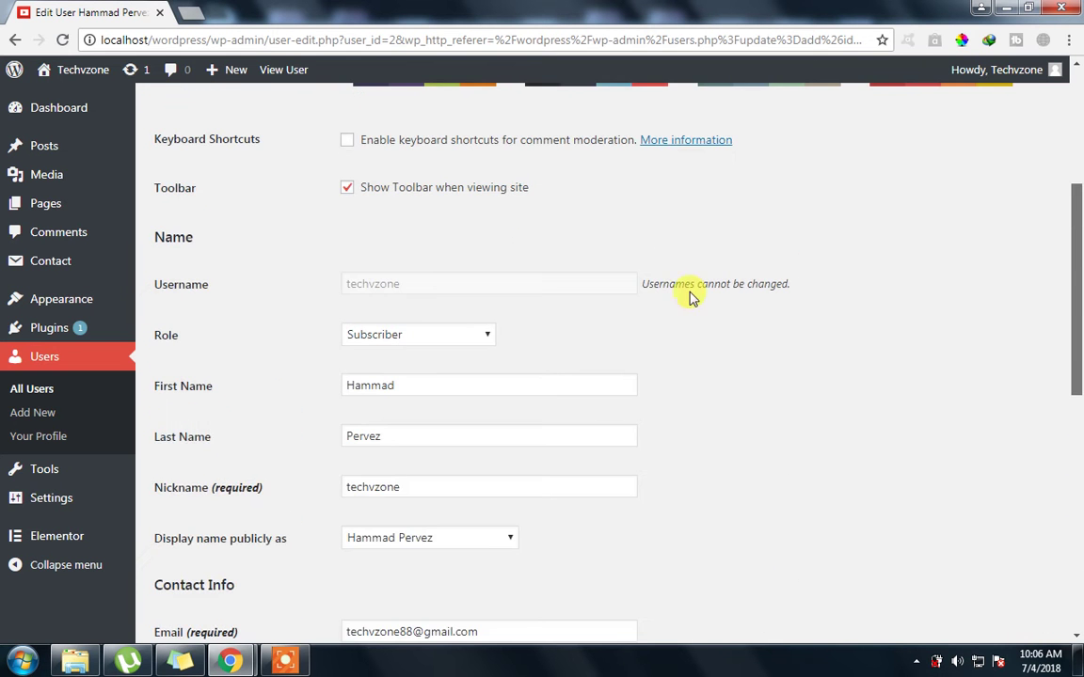
Set the user's role to Contributor and click Update User
click(386, 338)
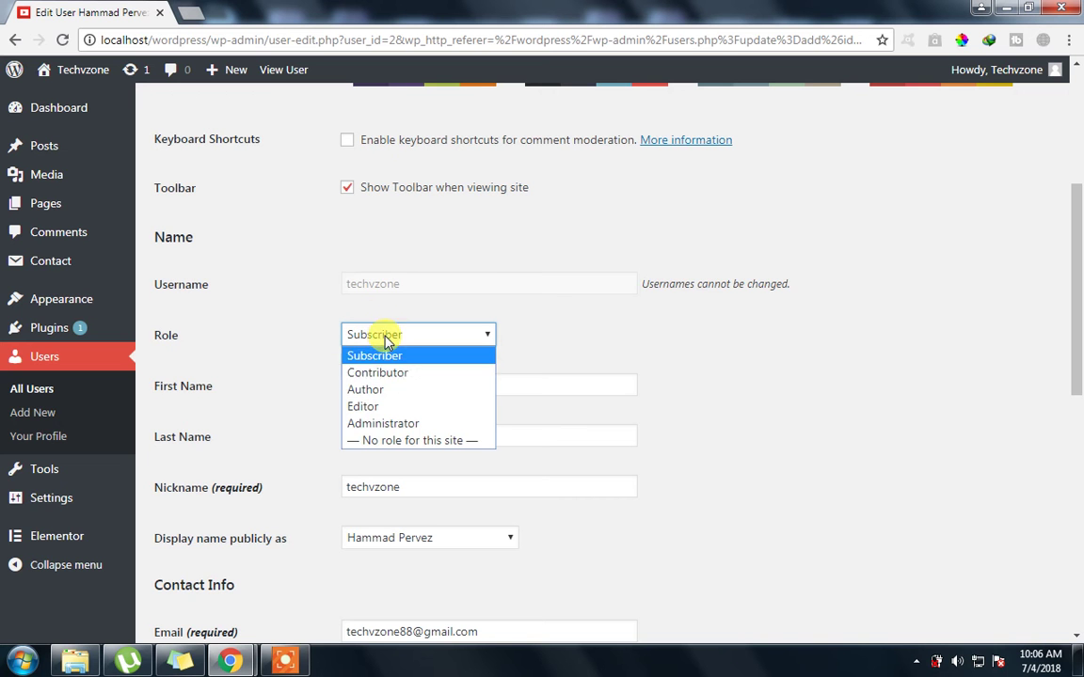
click(386, 373)
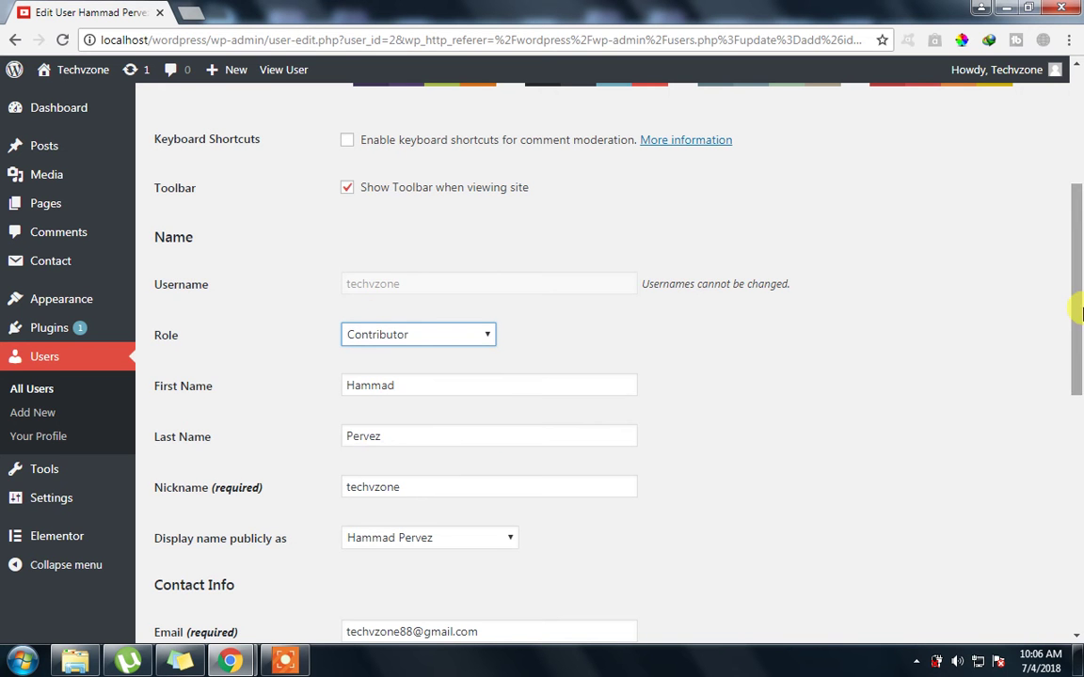
scroll(1078, 404, down, 1)
scroll(1078, 405, down, 6)
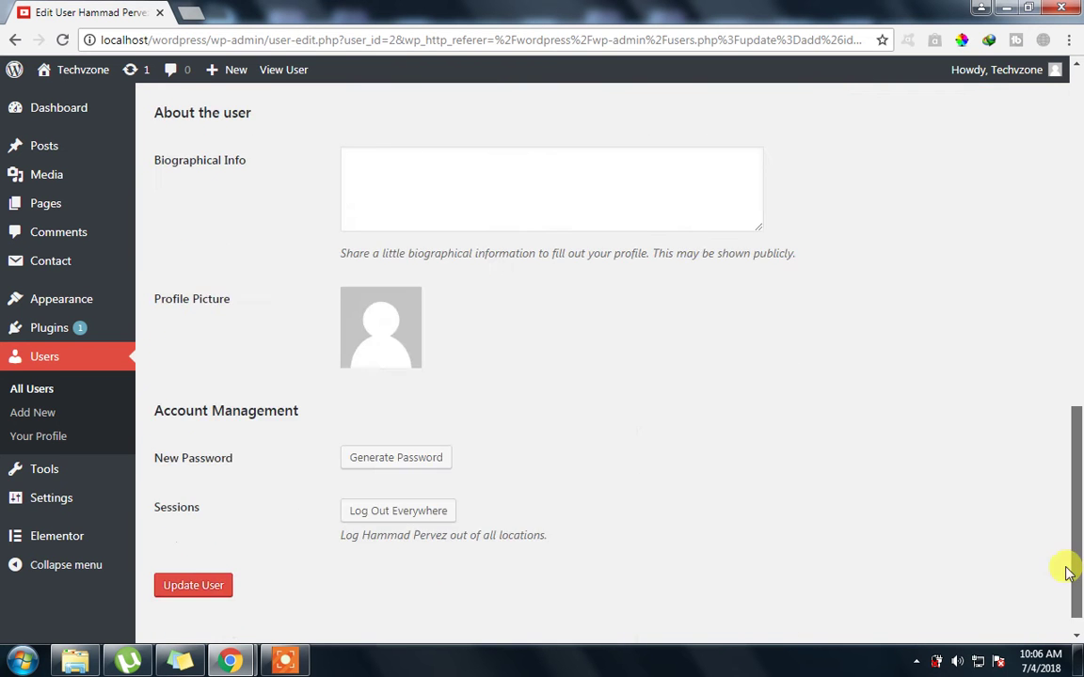
click(180, 562)
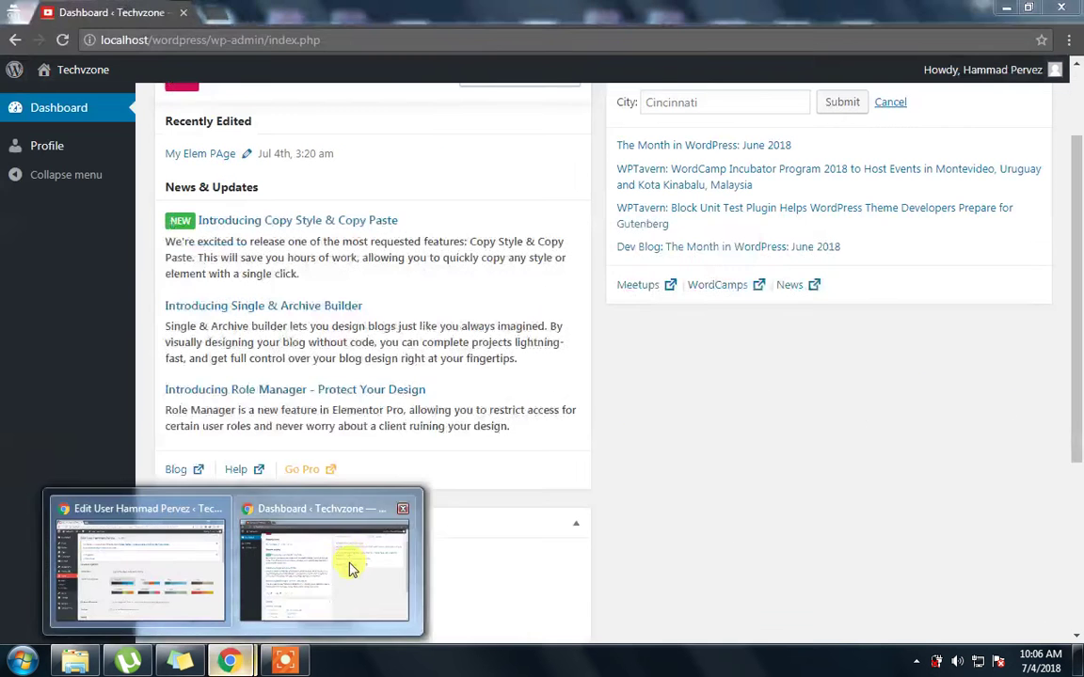
Reload the contributor's dashboard window to pick up the current permissions
click(350, 568)
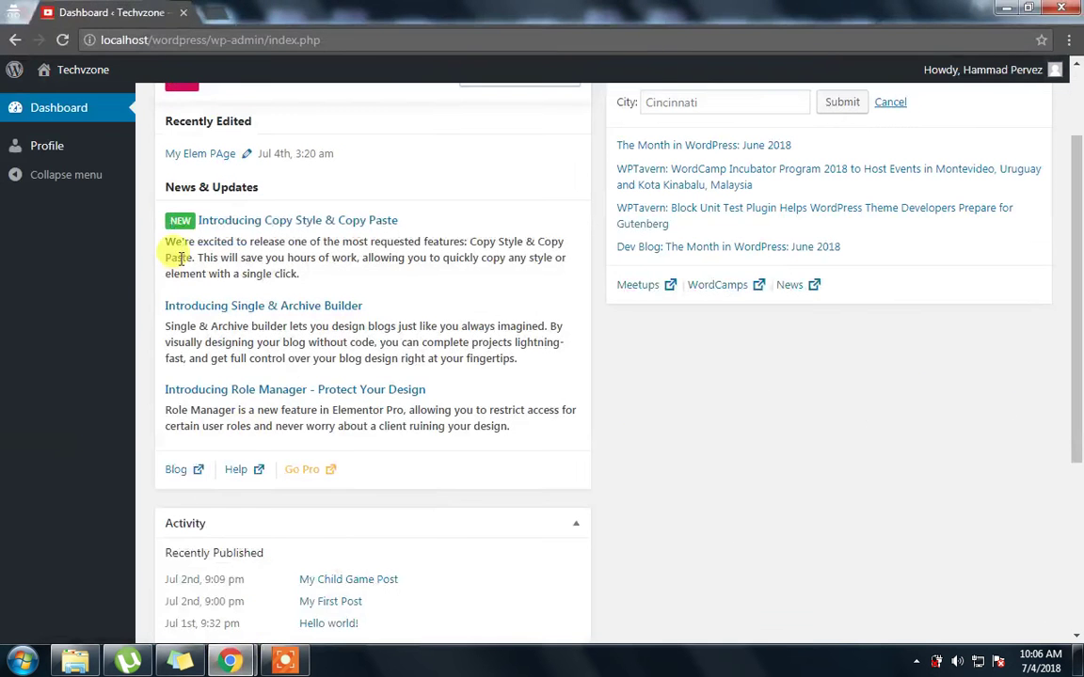
key(F5)
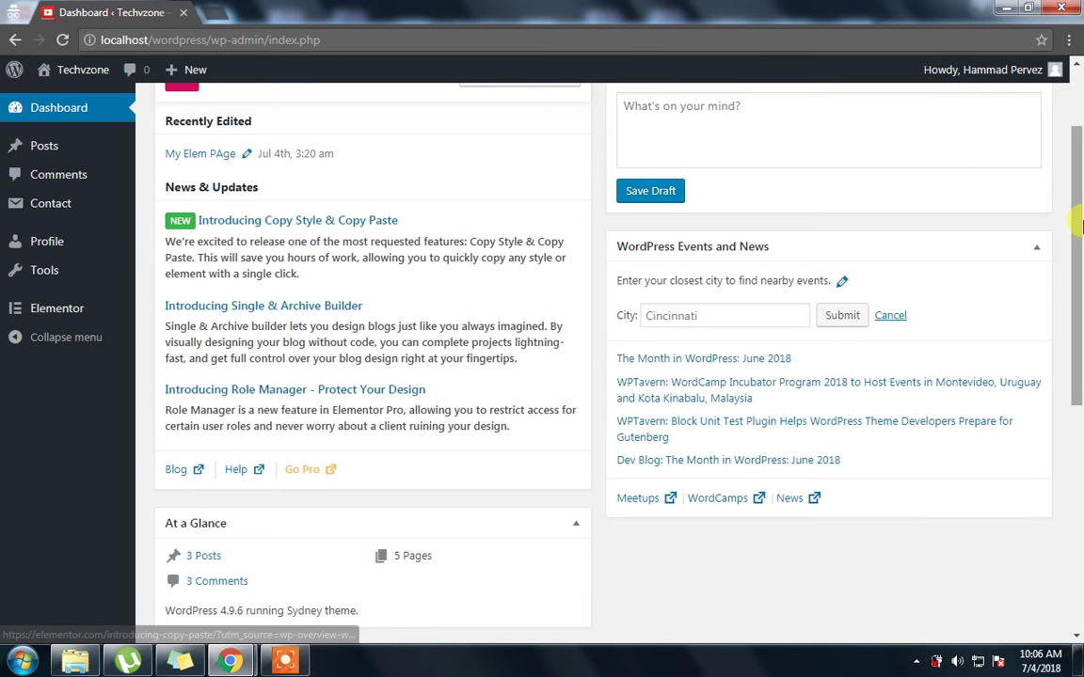
drag(1079, 129, 1067, 54)
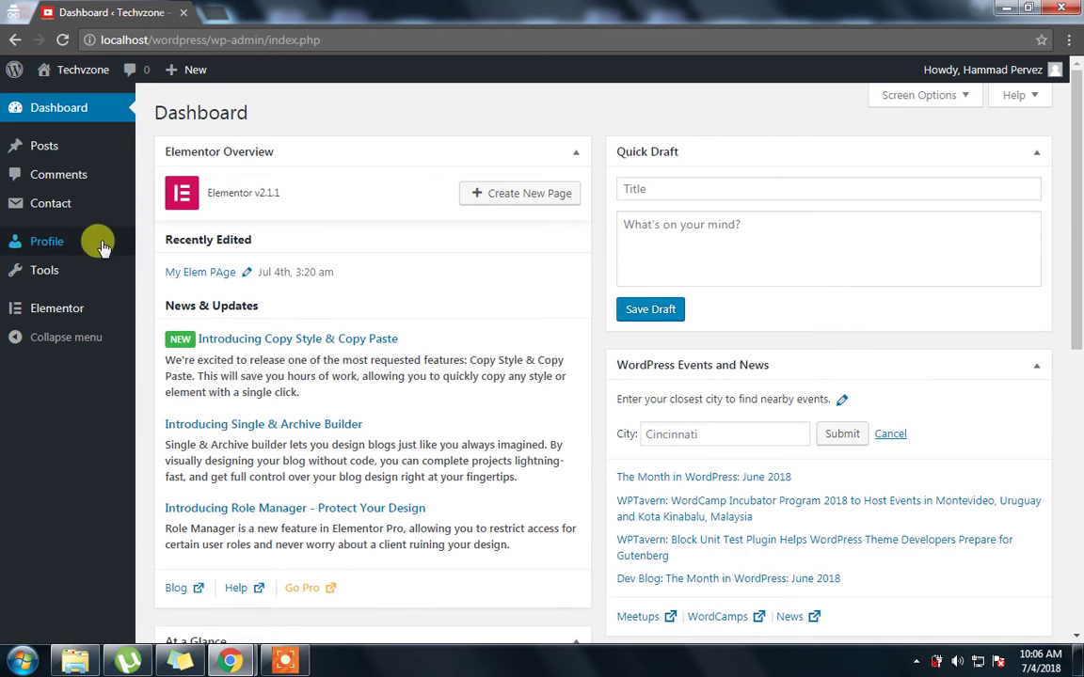
As the contributor, visit Profile and Tools, then list the three published posts
mouse_move(43, 153)
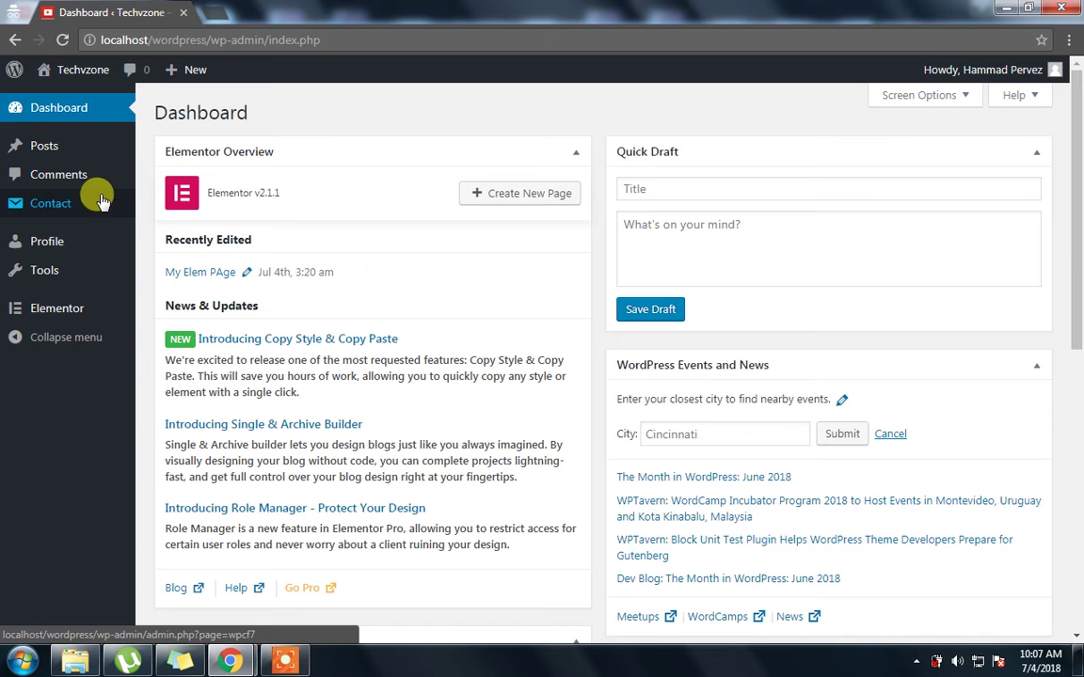
click(45, 252)
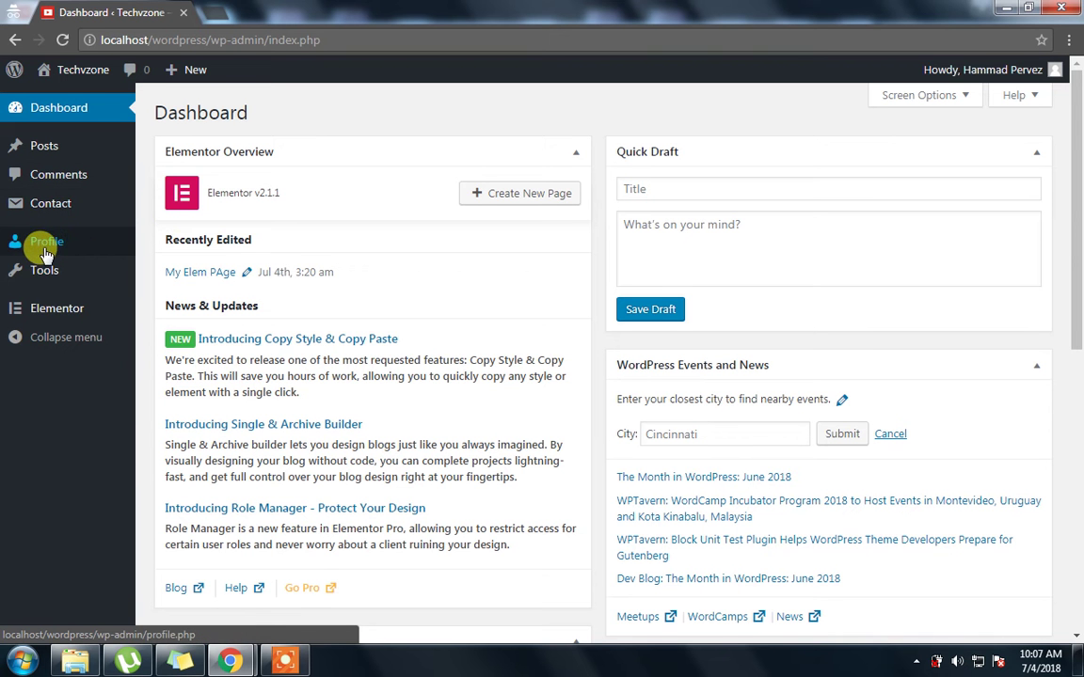
click(42, 276)
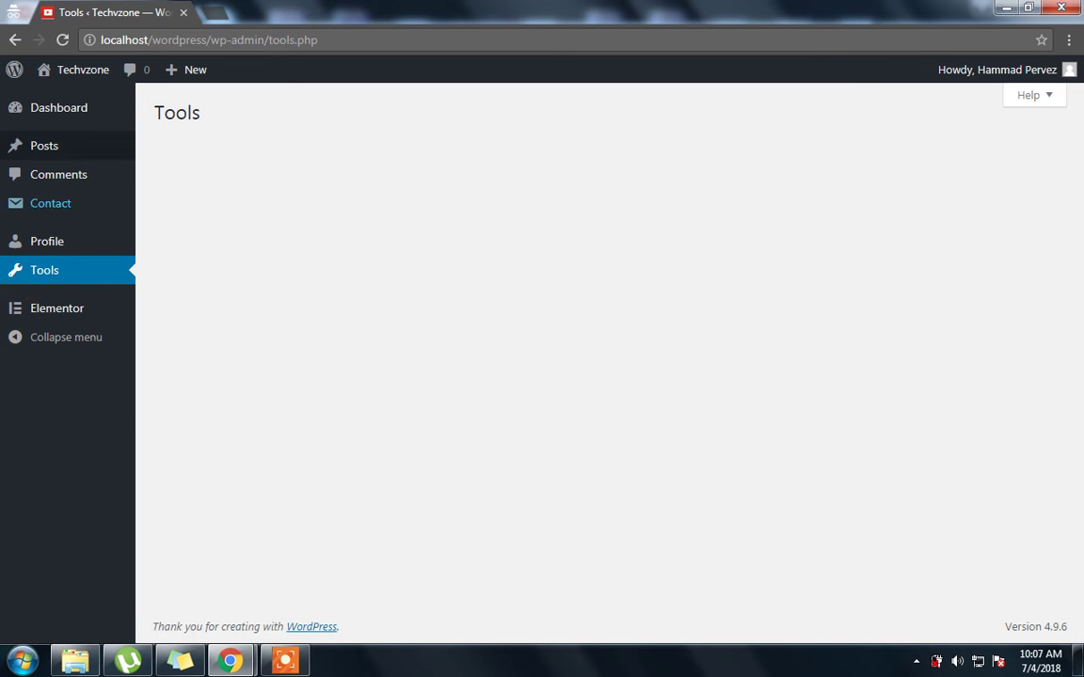
click(90, 142)
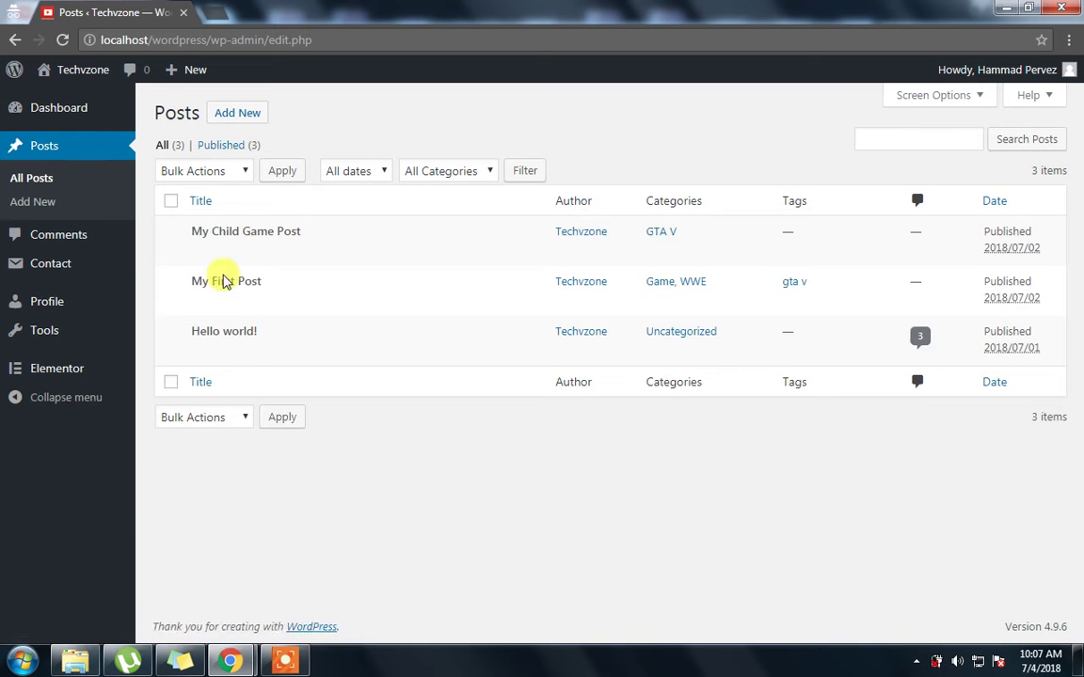
mouse_move(203, 243)
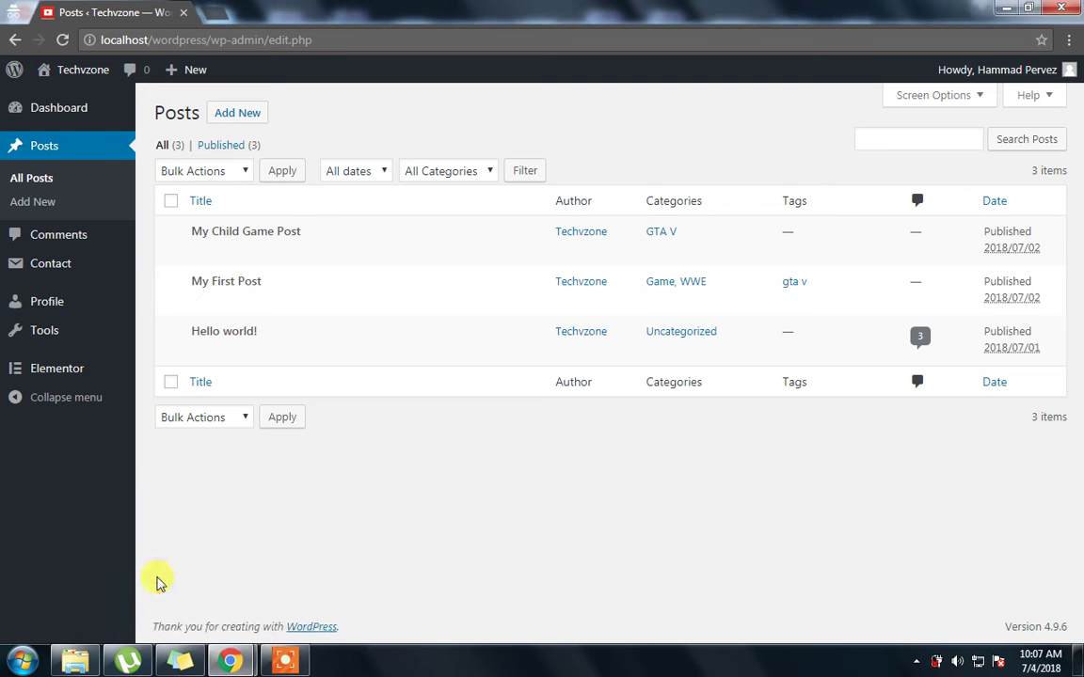
Set the user's role to Author, update the user, and return to the user's posts window
mouse_move(230, 661)
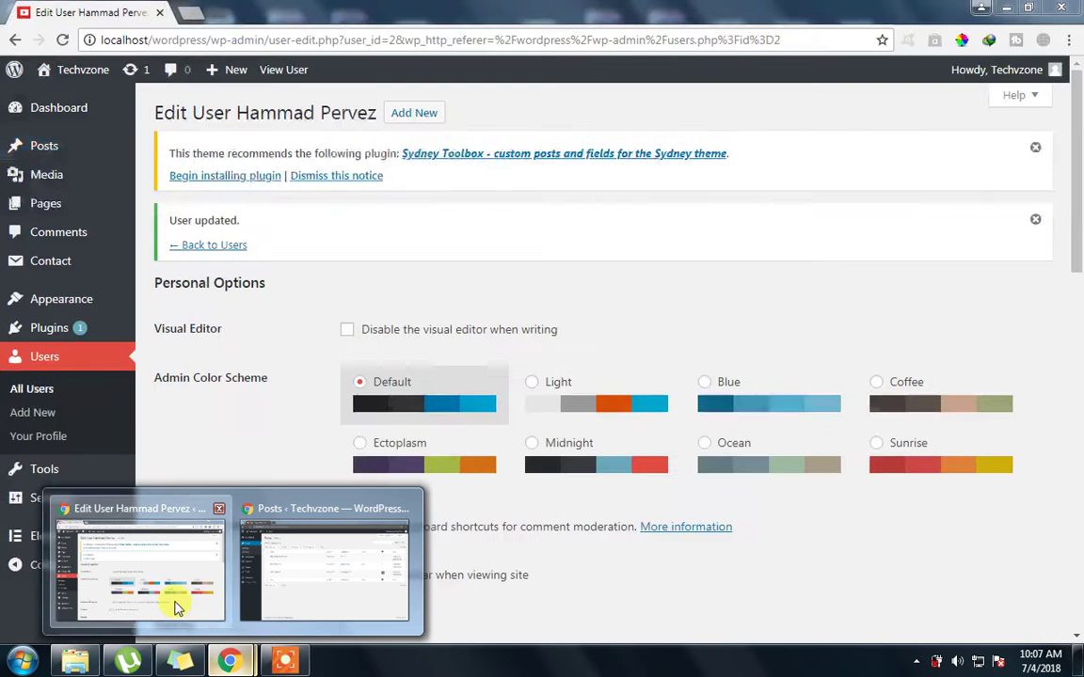
click(177, 604)
drag(1078, 178, 1075, 367)
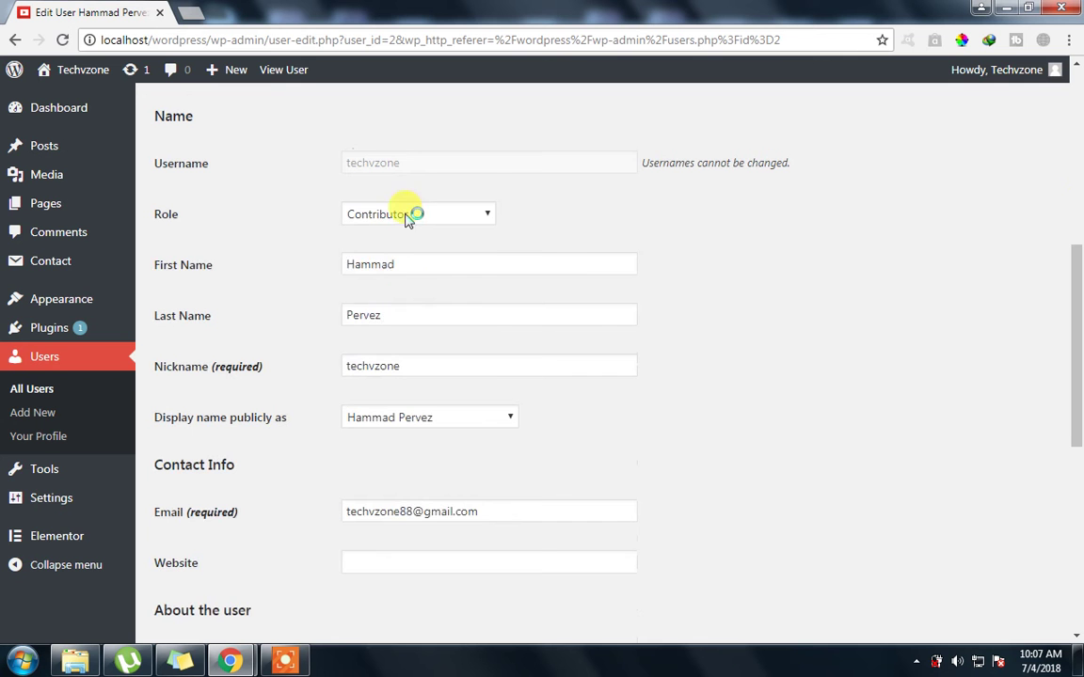
click(408, 219)
click(386, 271)
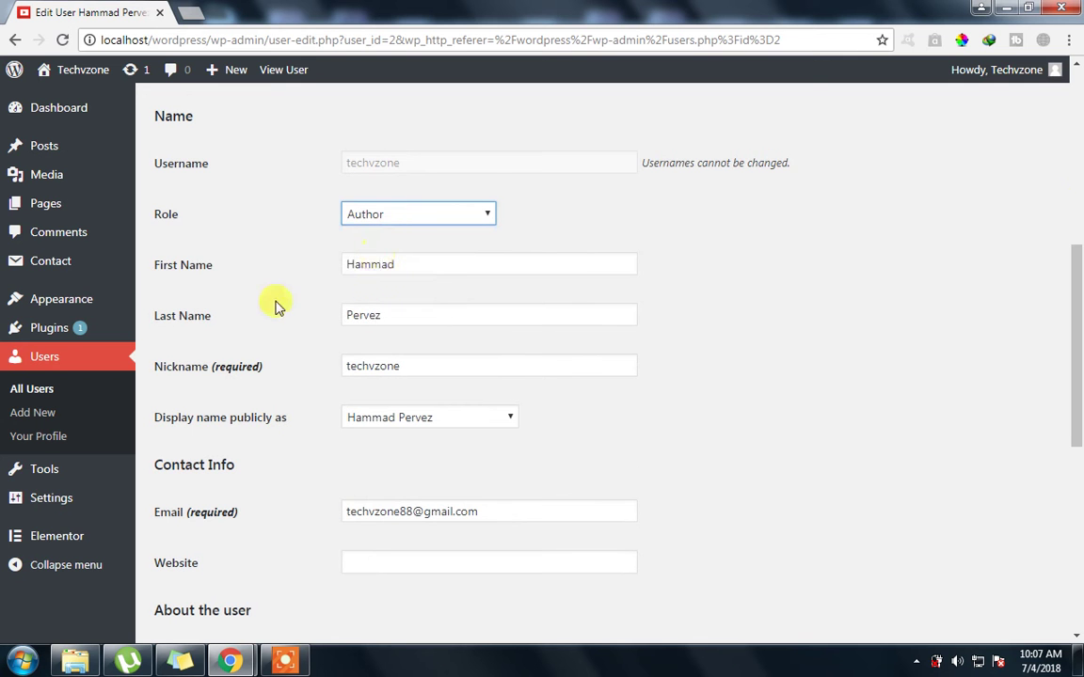
scroll(231, 475, down, 5)
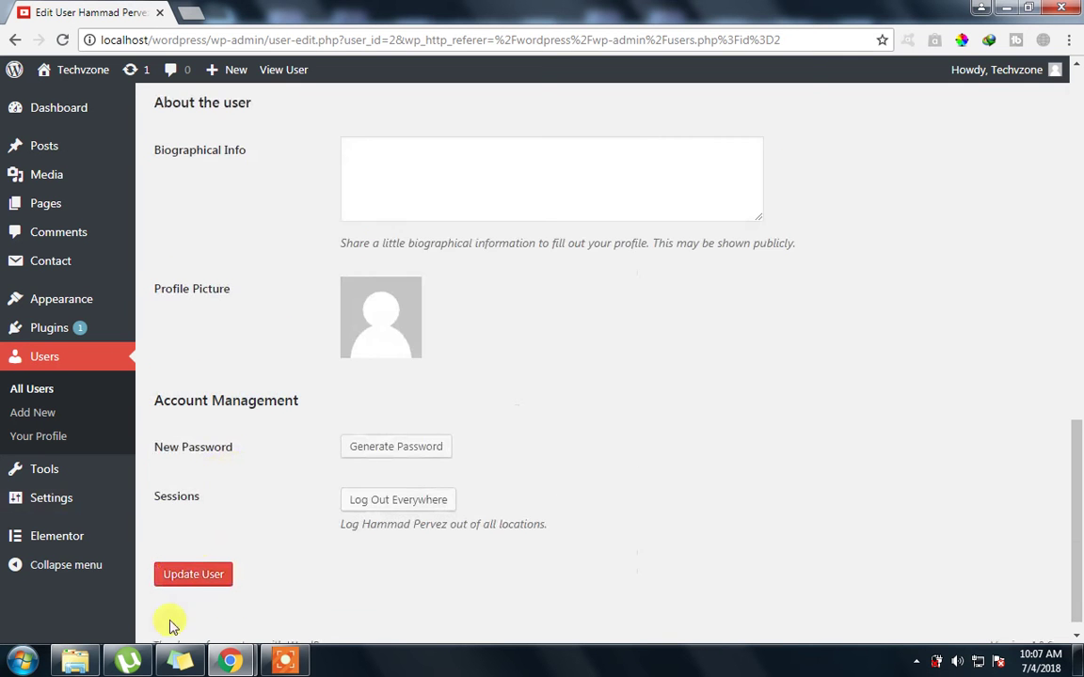
click(188, 577)
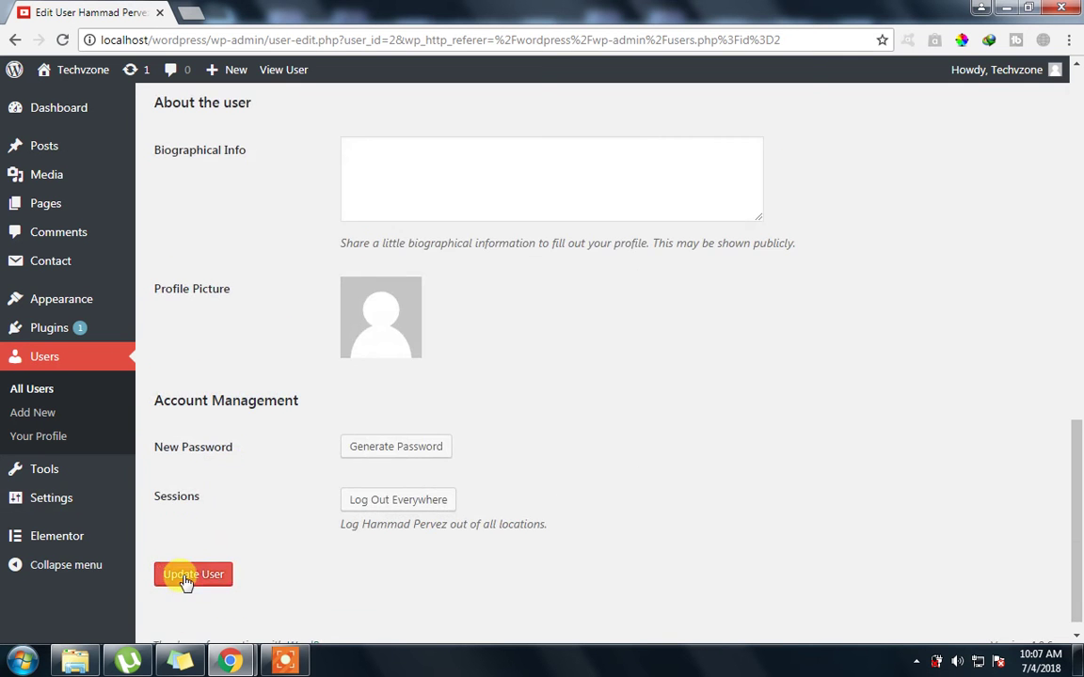
mouse_move(229, 660)
click(314, 568)
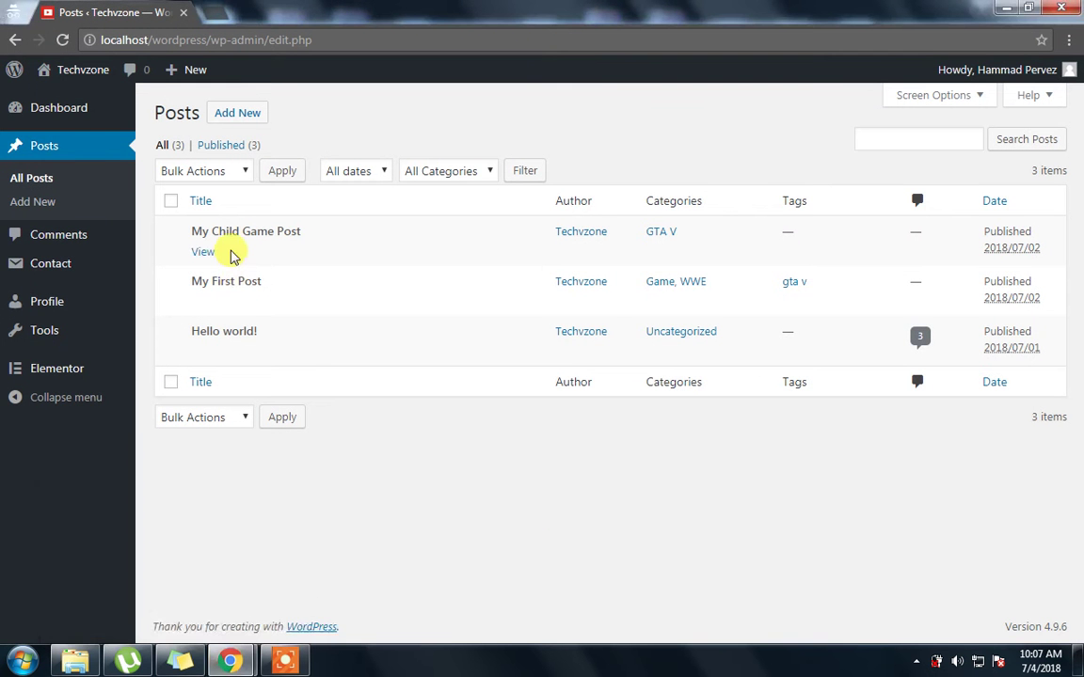
Reload the Author's posts list, view the six-image Media Library, then go back to All Posts
click(232, 253)
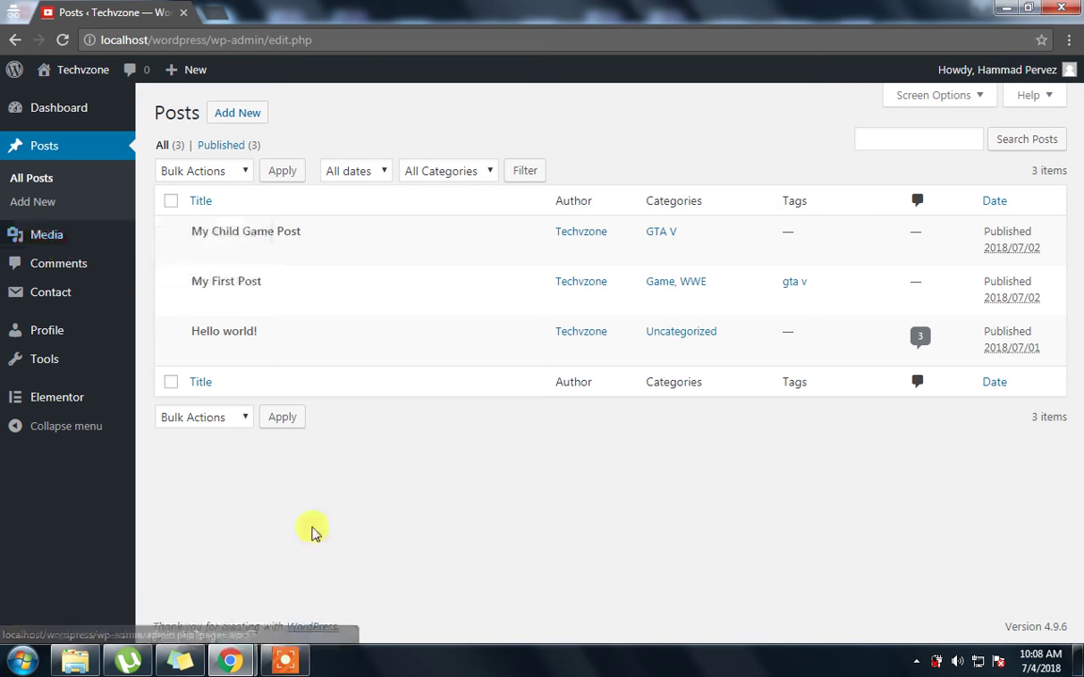
click(48, 237)
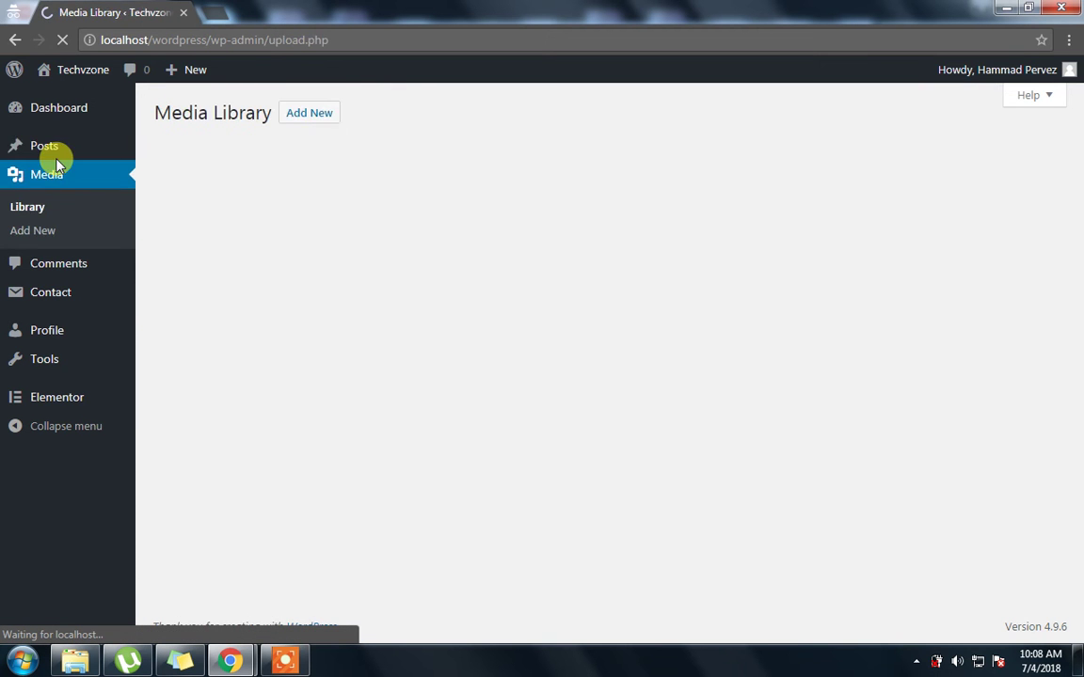
click(55, 155)
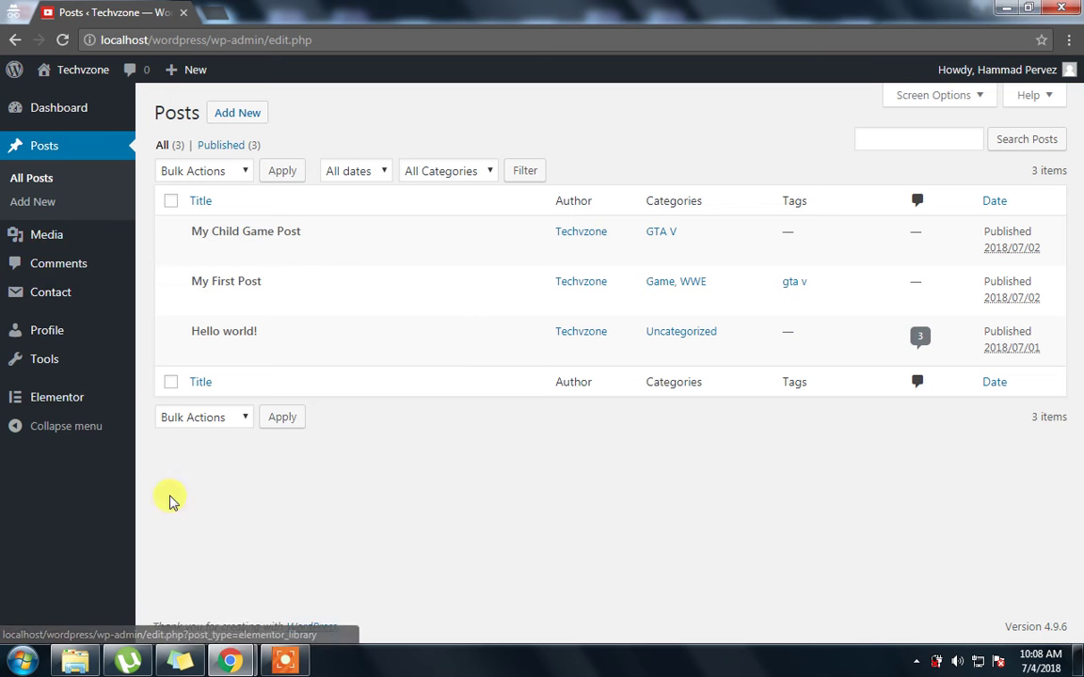
In the Edit User window, choose Editor as the user's role and click Update User
mouse_move(205, 665)
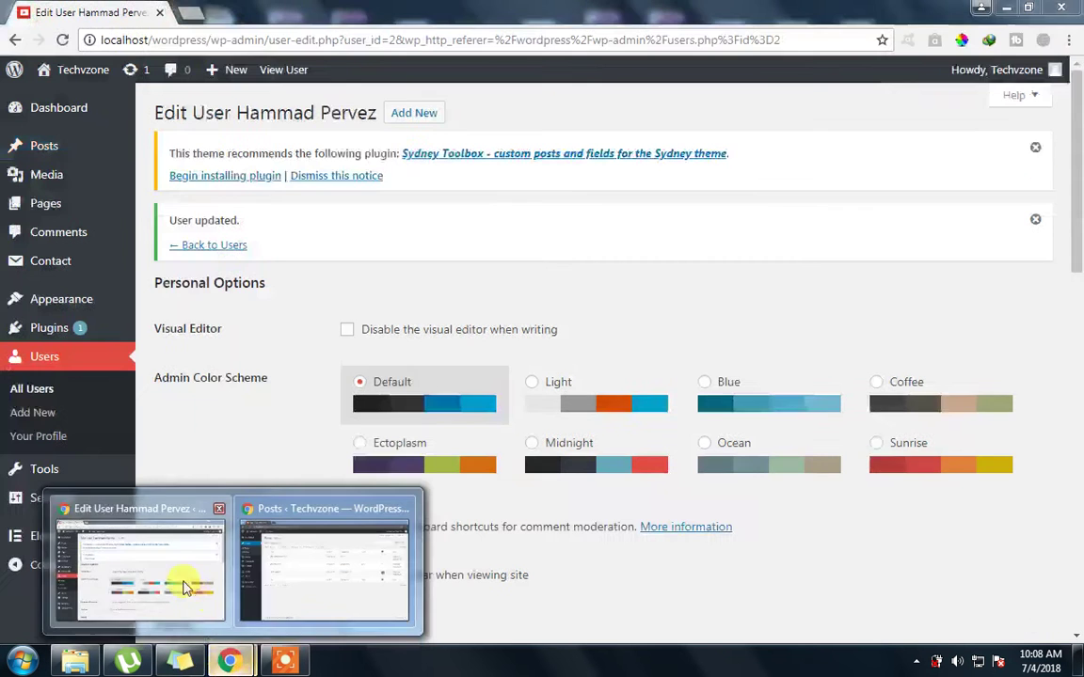
click(181, 588)
drag(1073, 300, 1073, 429)
click(392, 273)
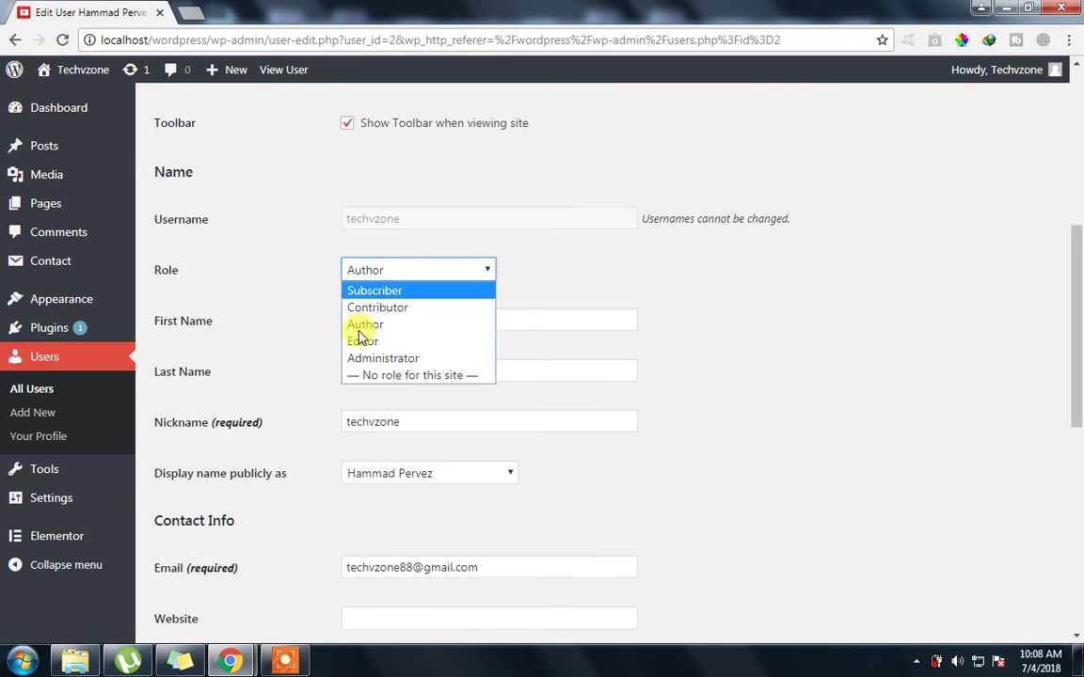
click(363, 341)
drag(1076, 376, 1075, 632)
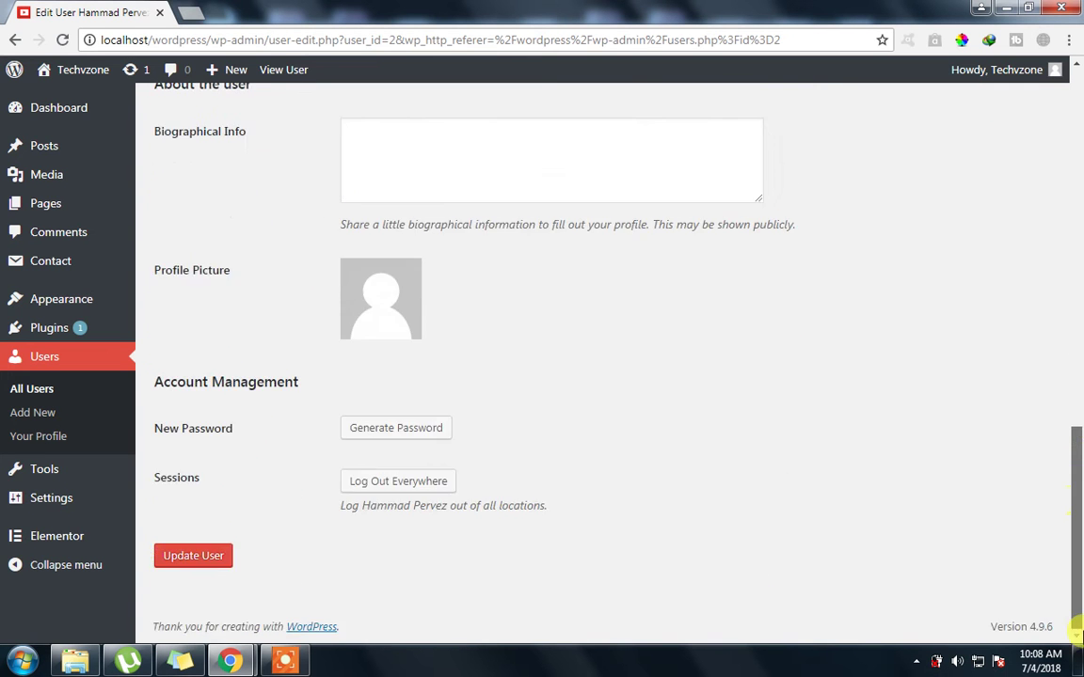
click(188, 555)
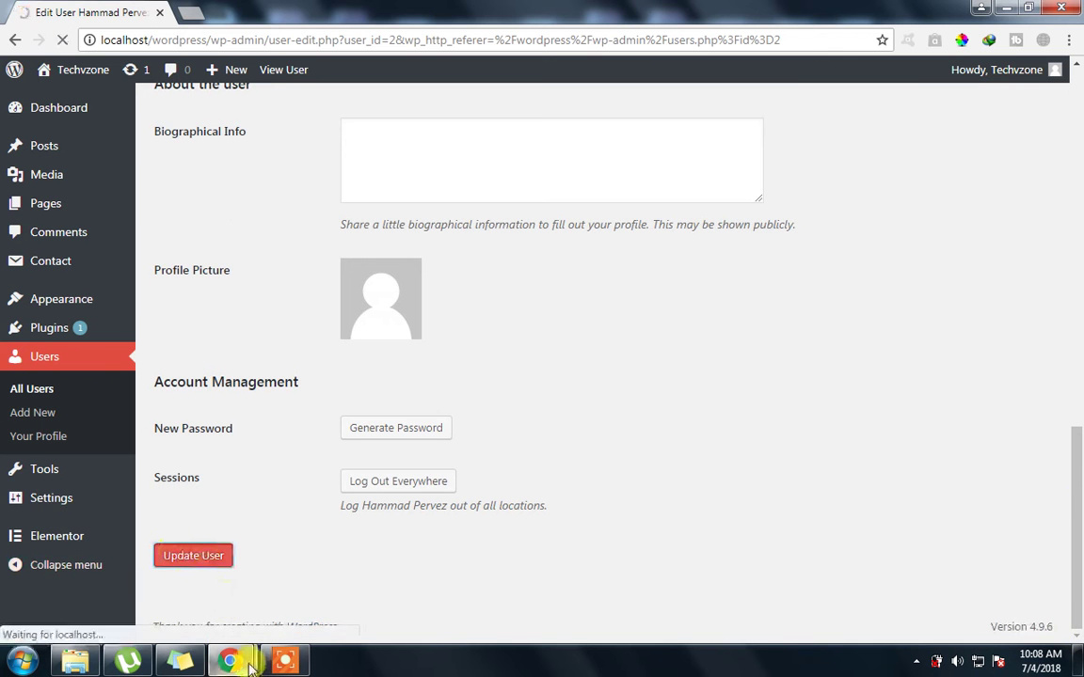
mouse_move(250, 664)
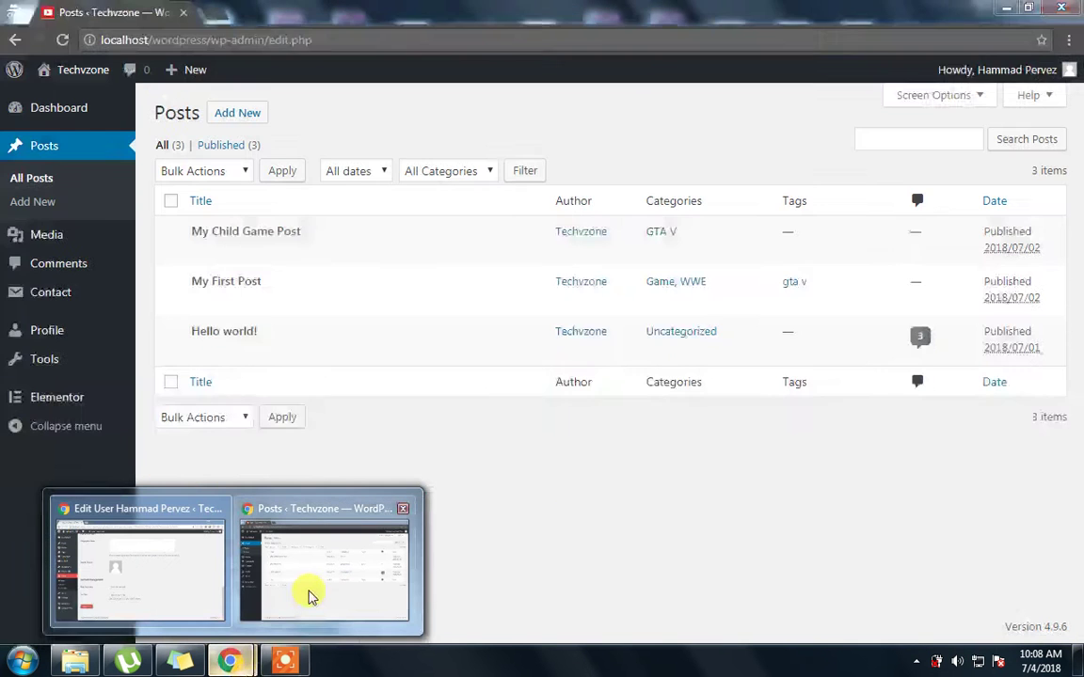
Reload the user's posts list as Editor to reveal Pages, then return to the Edit User window
click(312, 598)
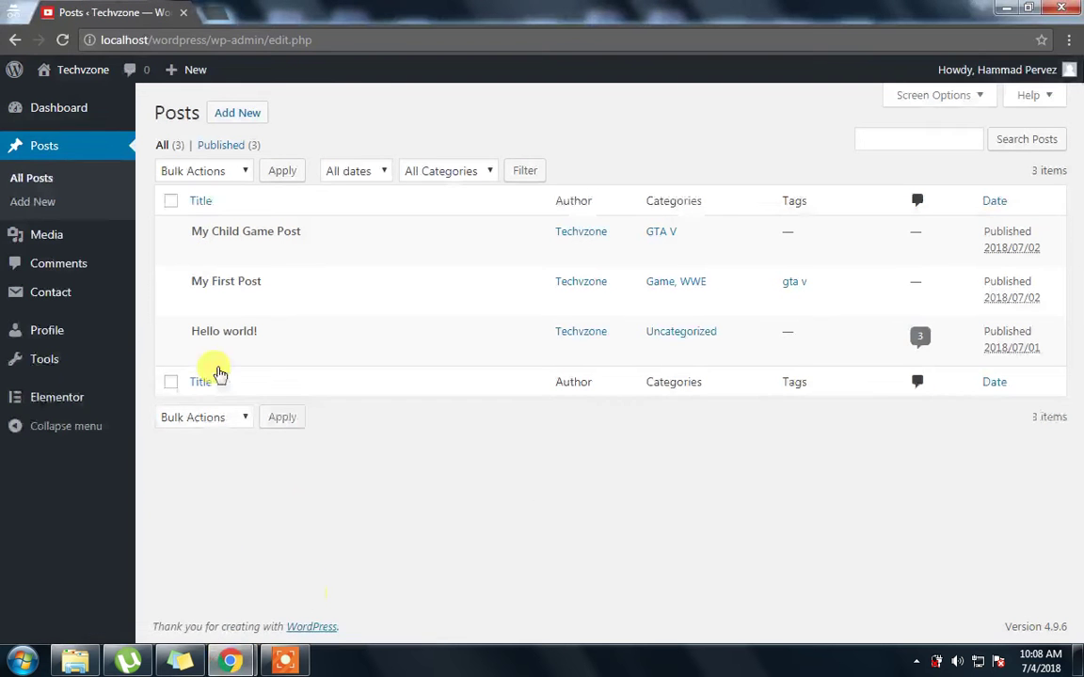
key(Return)
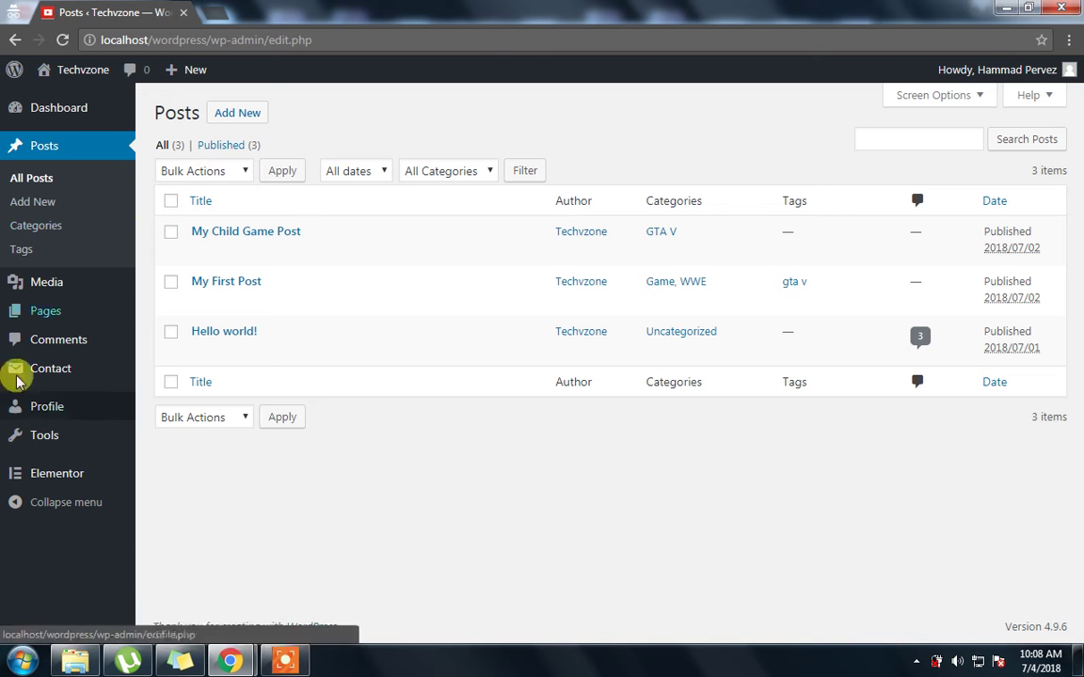
mouse_move(21, 313)
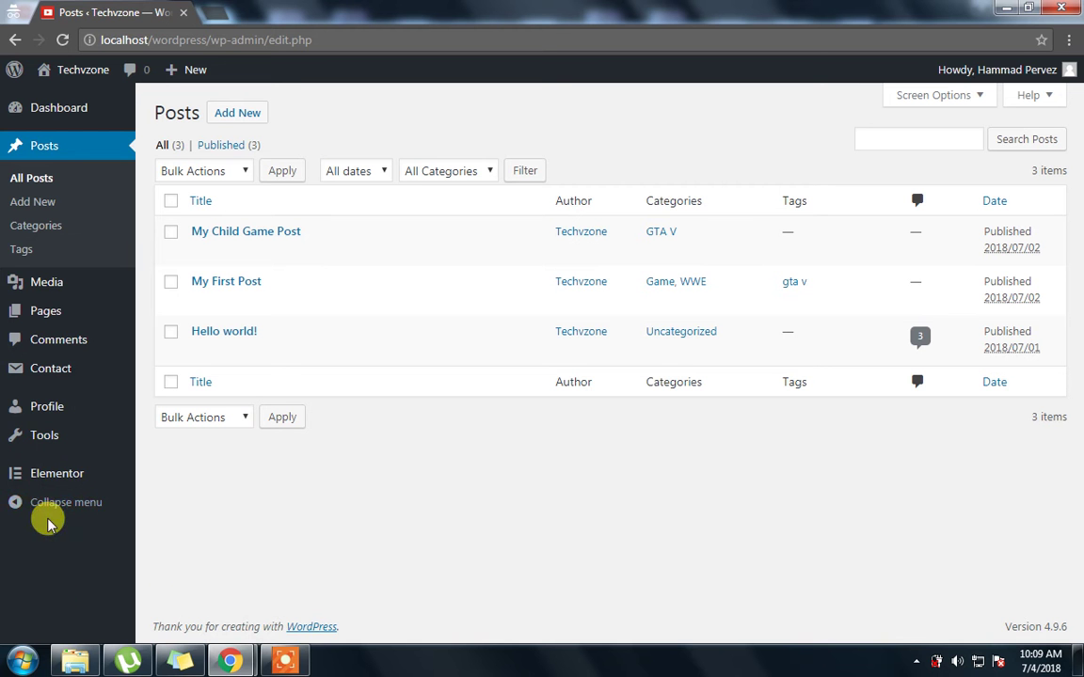
click(223, 660)
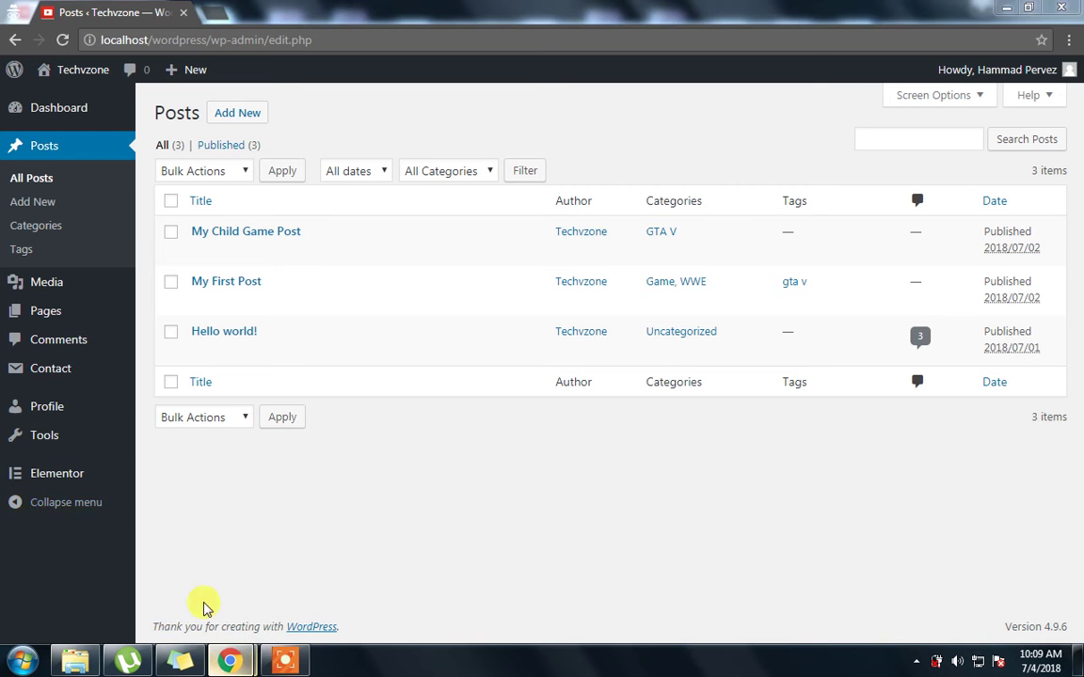
click(188, 551)
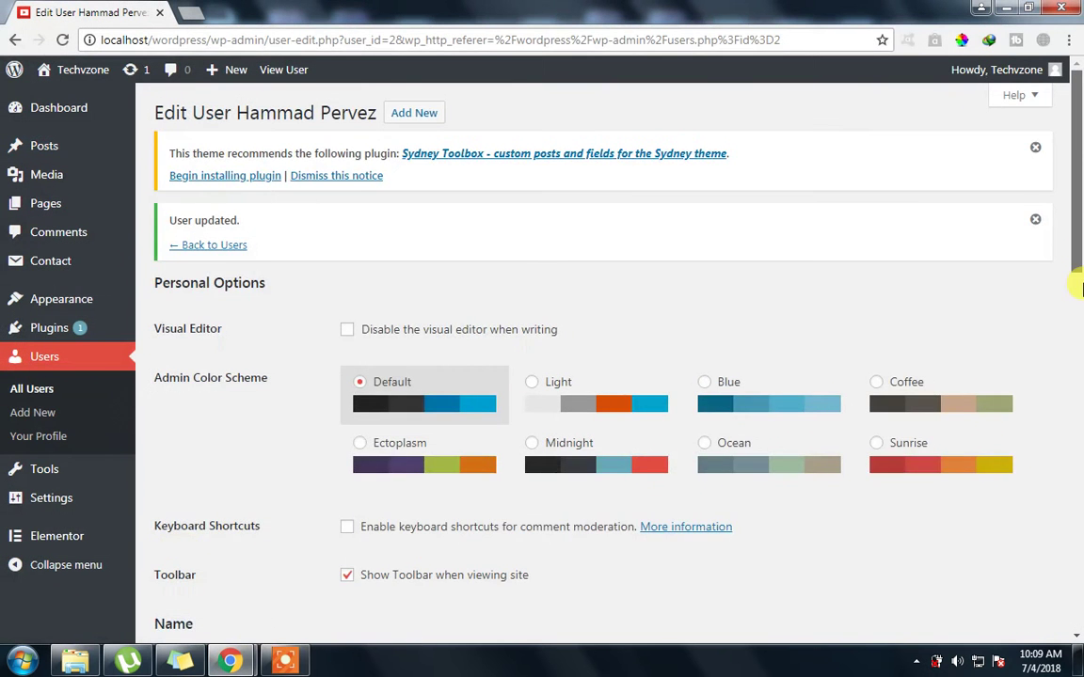
Change the user's role to Administrator and submit the account update
drag(1073, 247, 1075, 433)
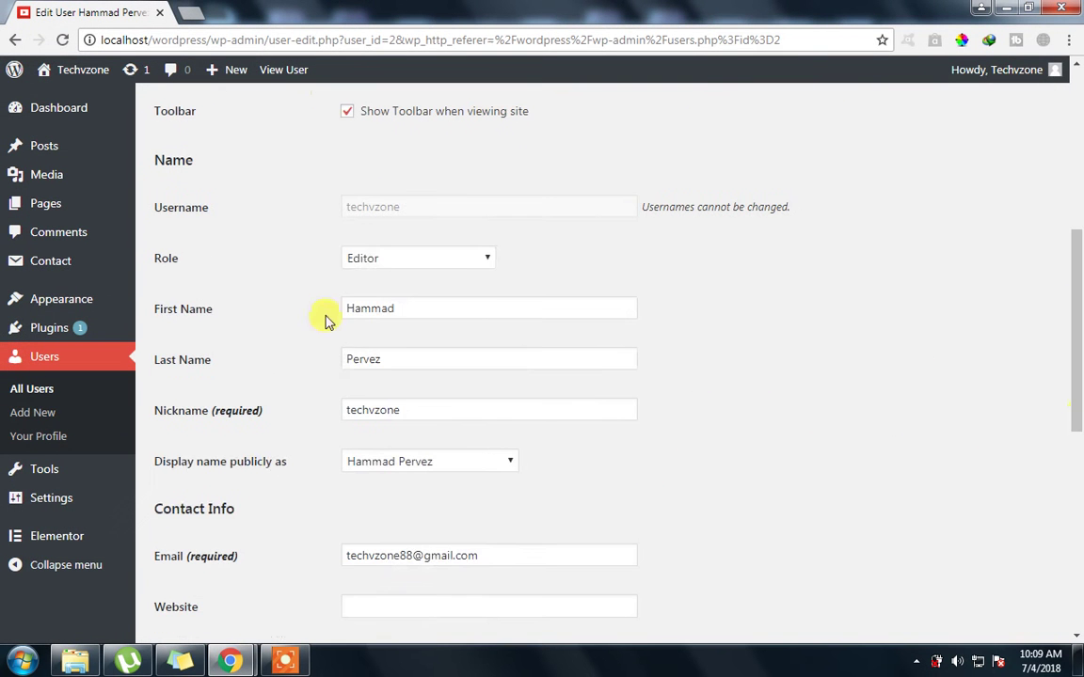
click(374, 259)
click(380, 351)
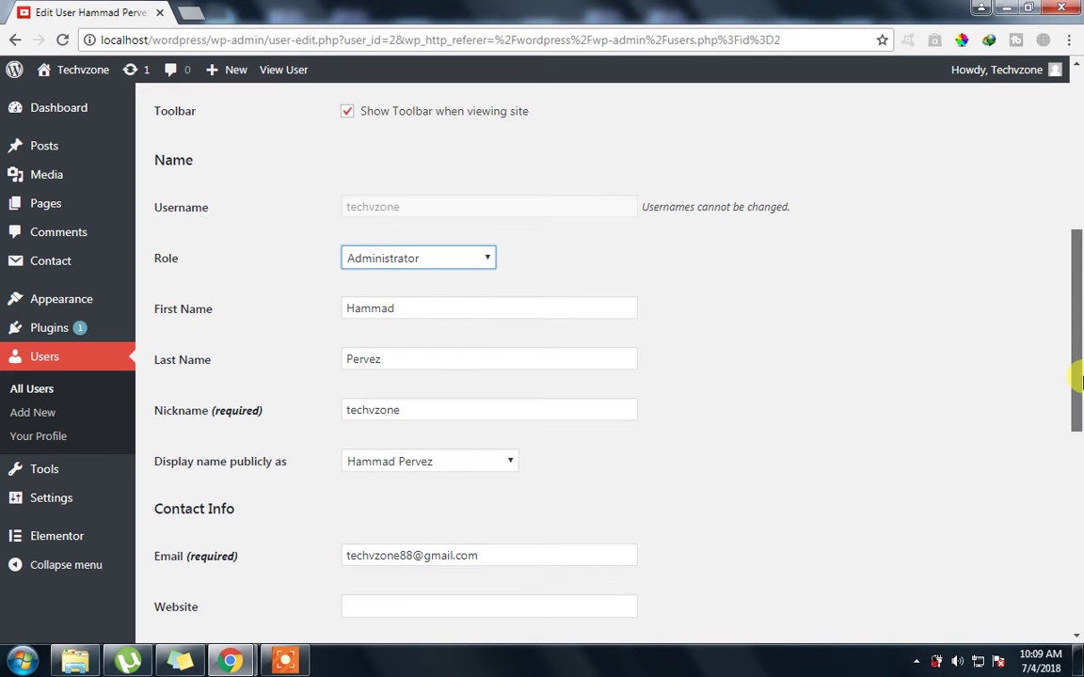
drag(1075, 351, 1066, 530)
scroll(326, 436, down, 3)
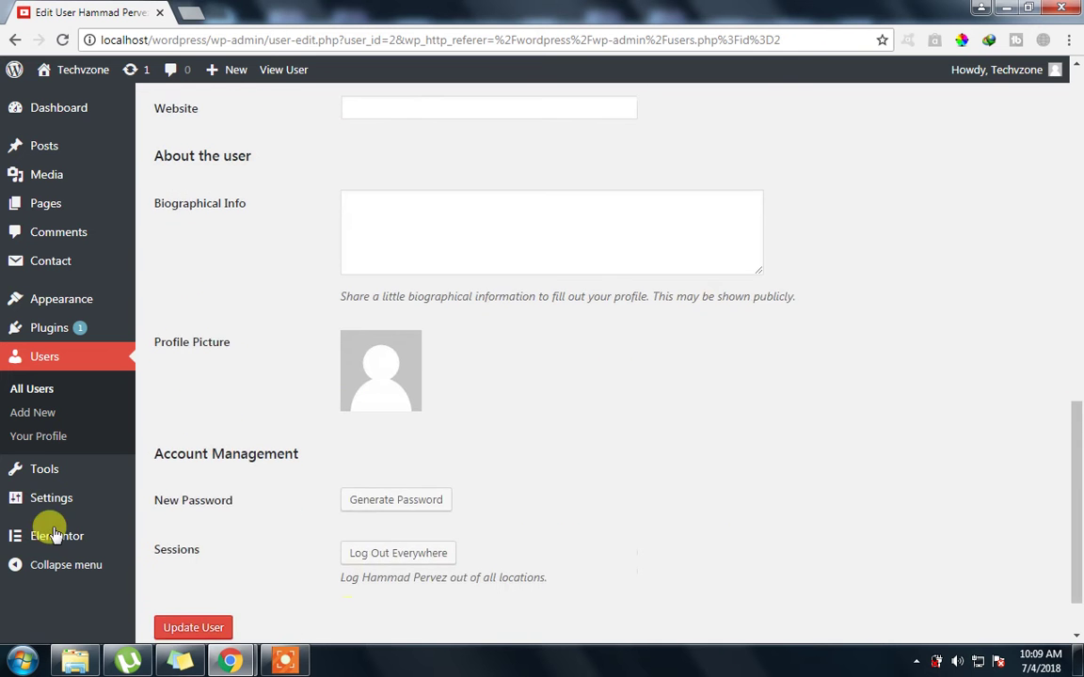
click(193, 560)
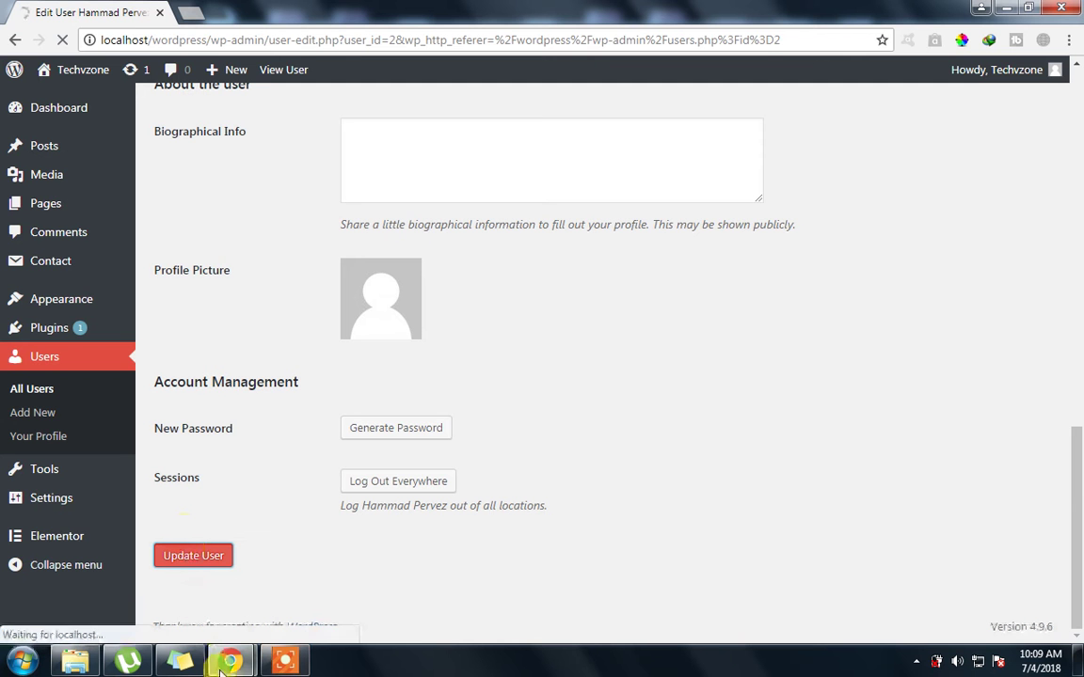
Reload the user's Posts window so Appearance, Plugins, Users and Settings appear in the menu
mouse_move(228, 659)
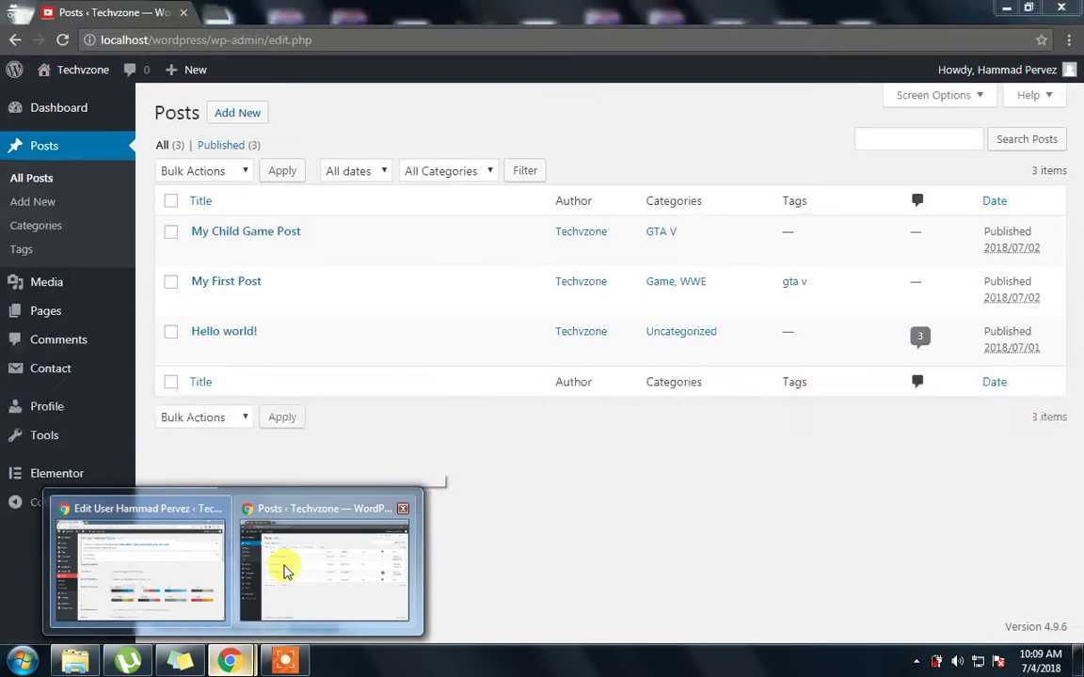
click(287, 571)
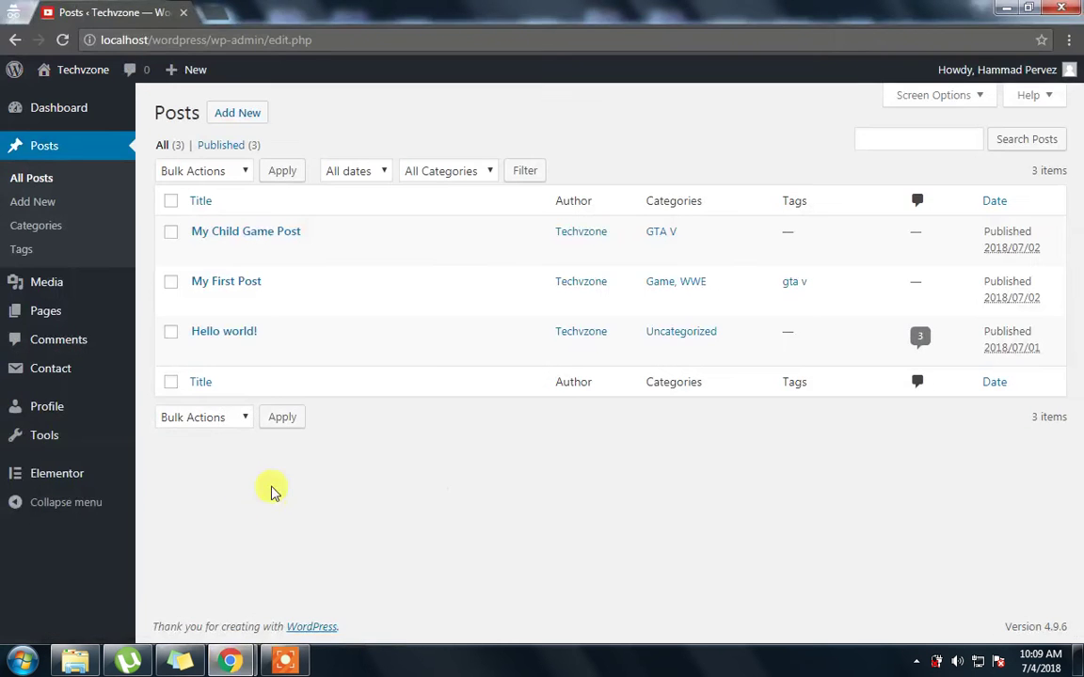
key(F5)
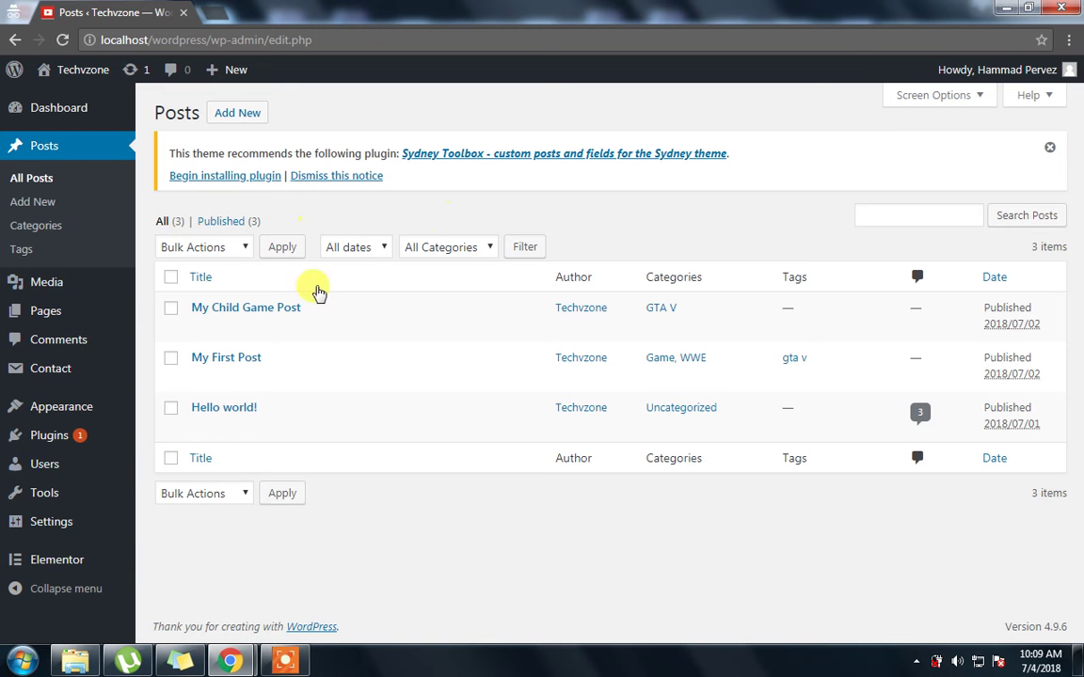
mouse_move(992, 66)
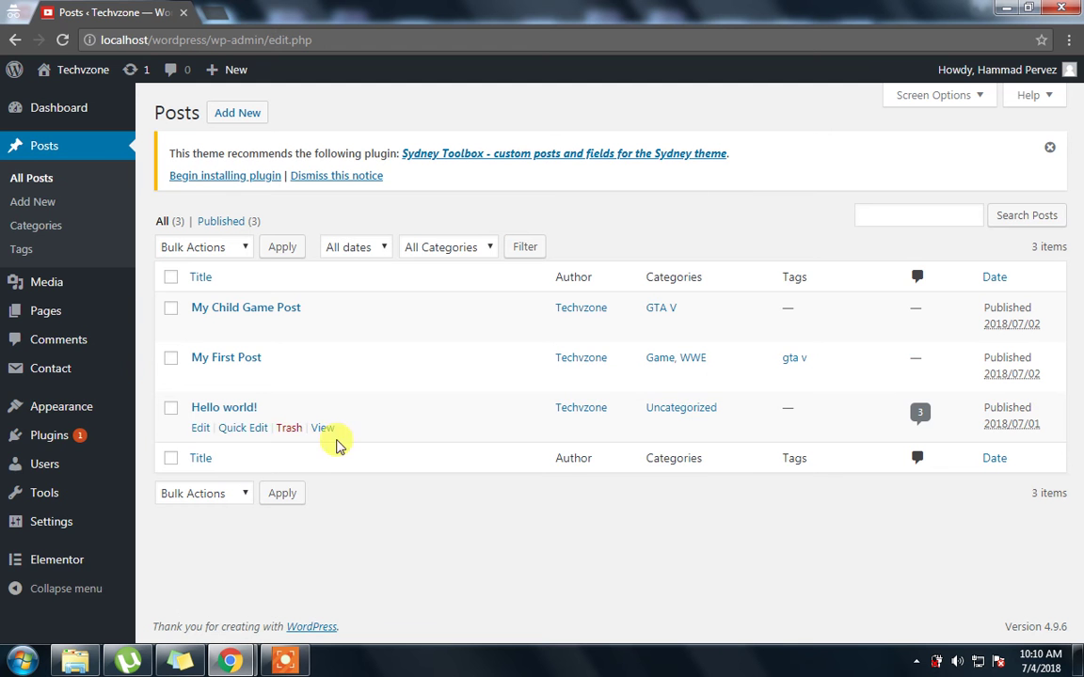
Back in the Edit User window, visit Your Profile, then go to the Tools page
mouse_move(226, 663)
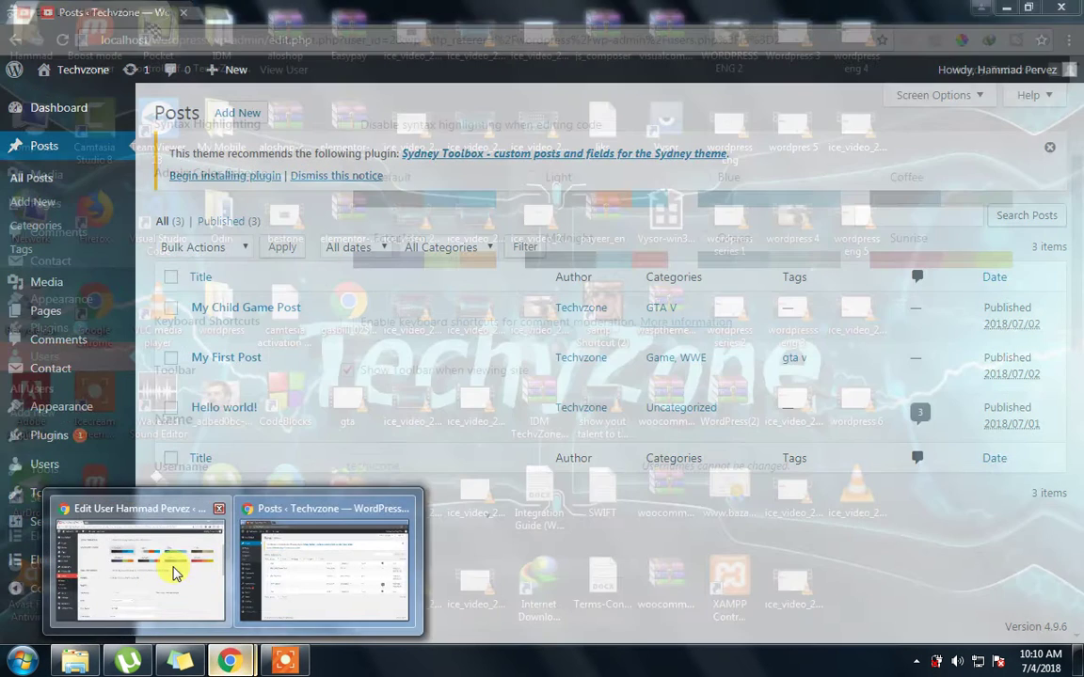
click(175, 572)
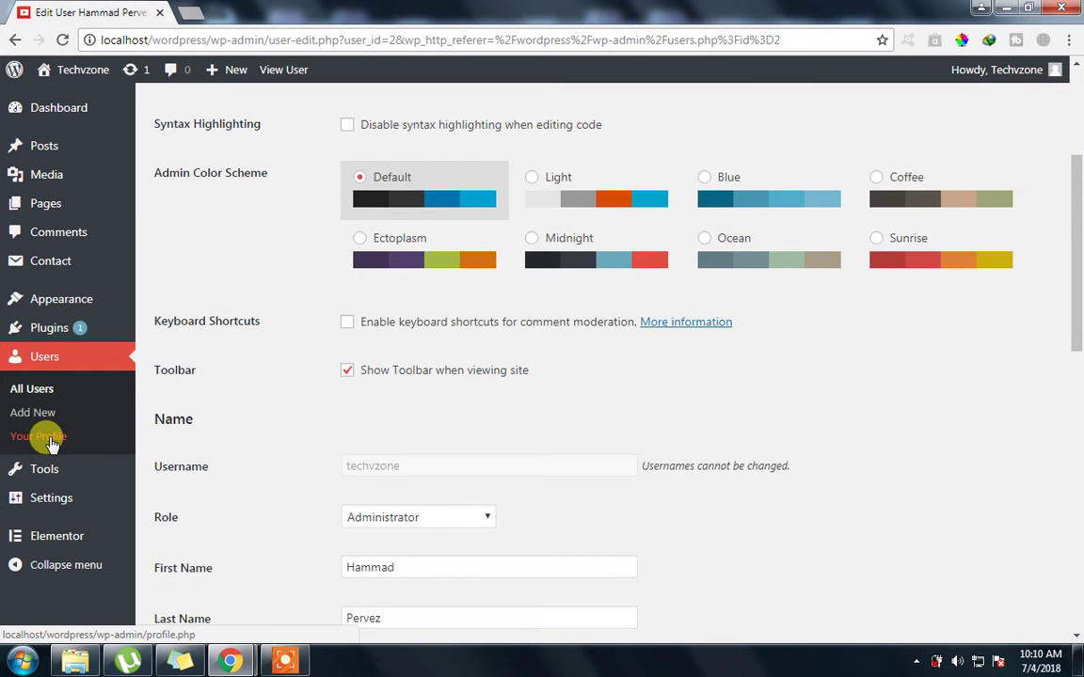
click(50, 442)
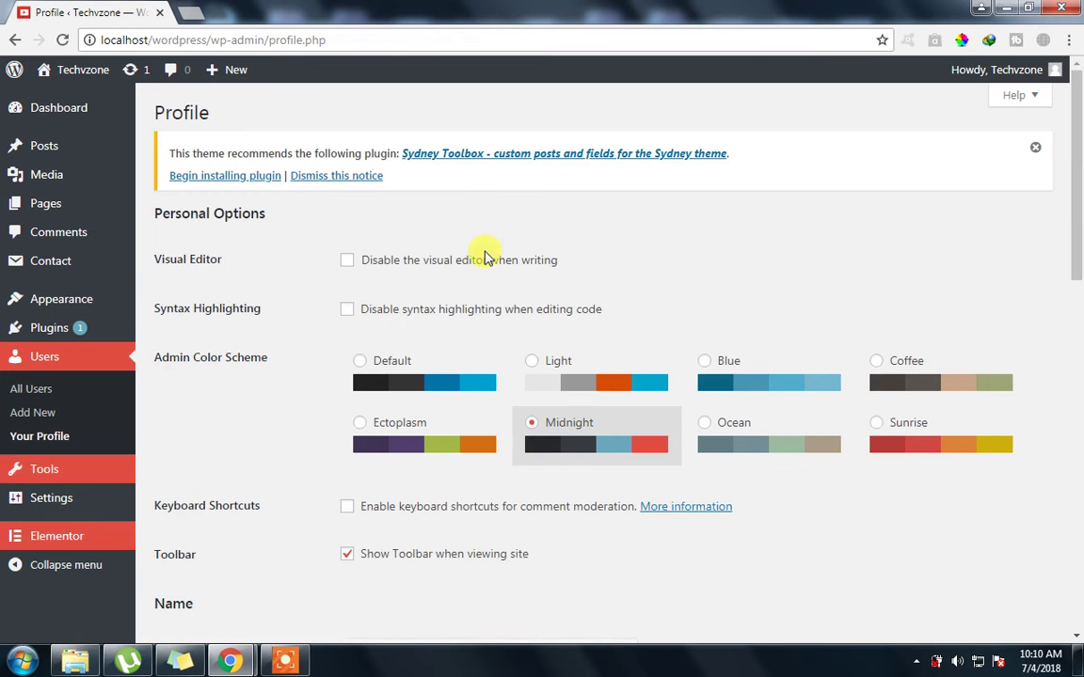
drag(1078, 221, 1078, 265)
mouse_move(13, 480)
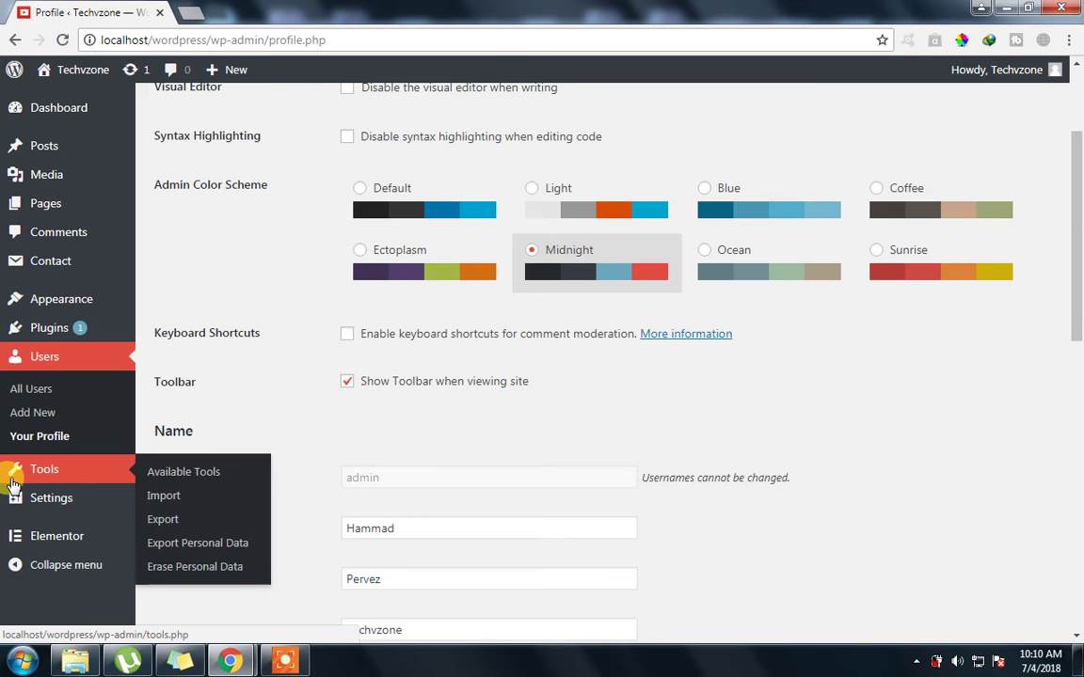
click(12, 482)
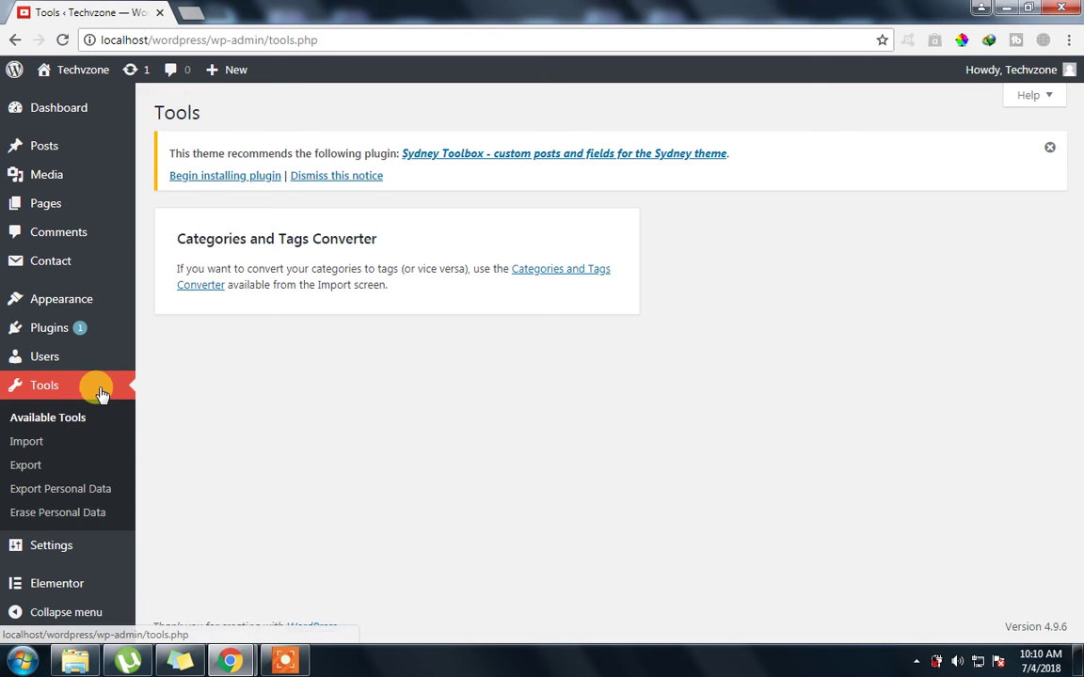
On Tools > Export, try the Posts, Pages, My Templates, Contact Forms and Media options
click(29, 472)
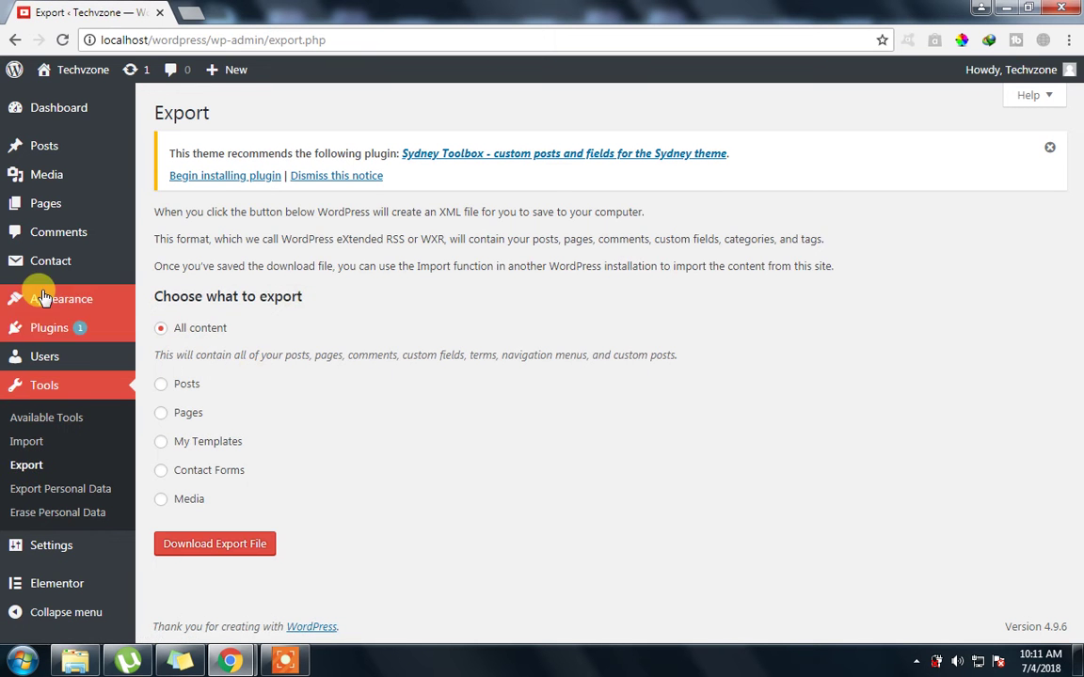
click(161, 386)
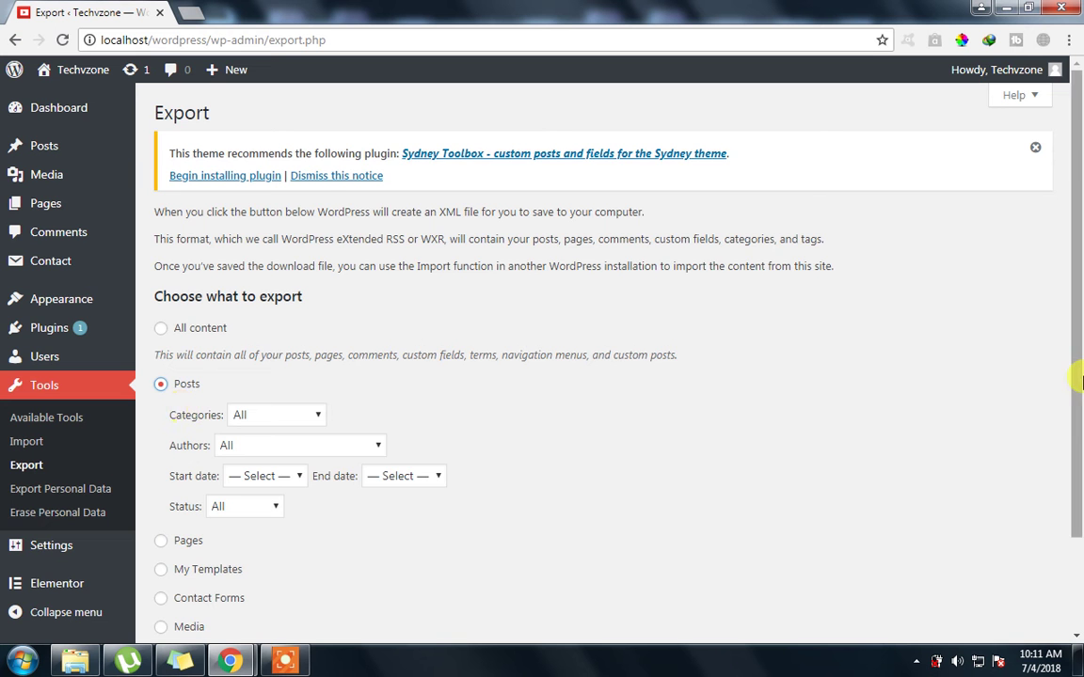
scroll(1079, 402, down, 2)
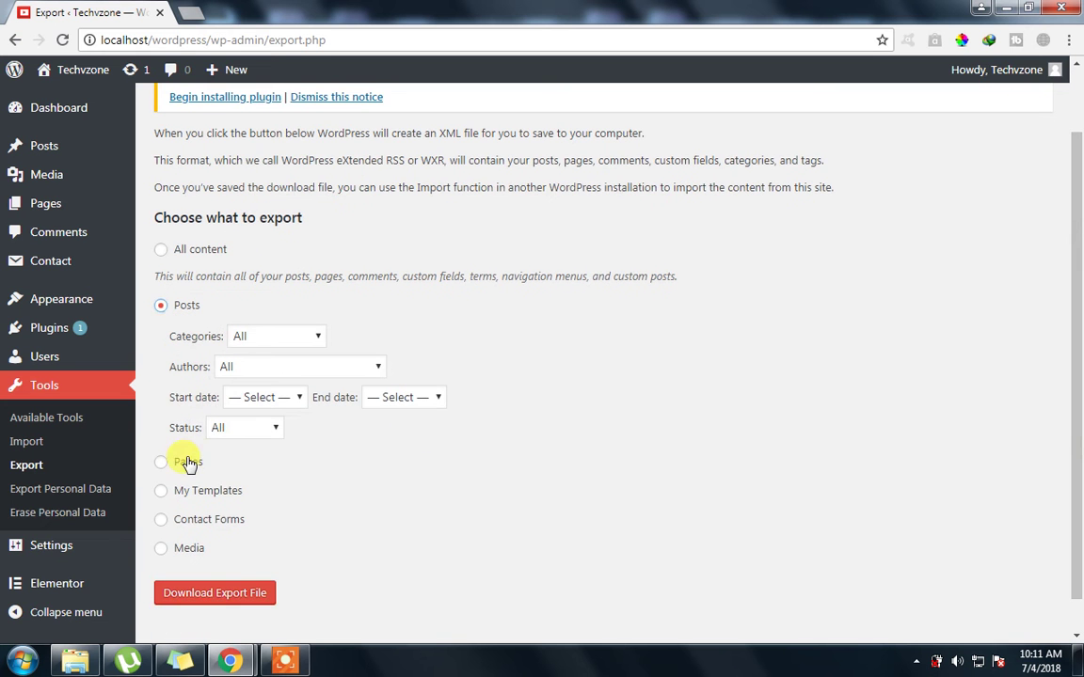
click(188, 461)
click(188, 459)
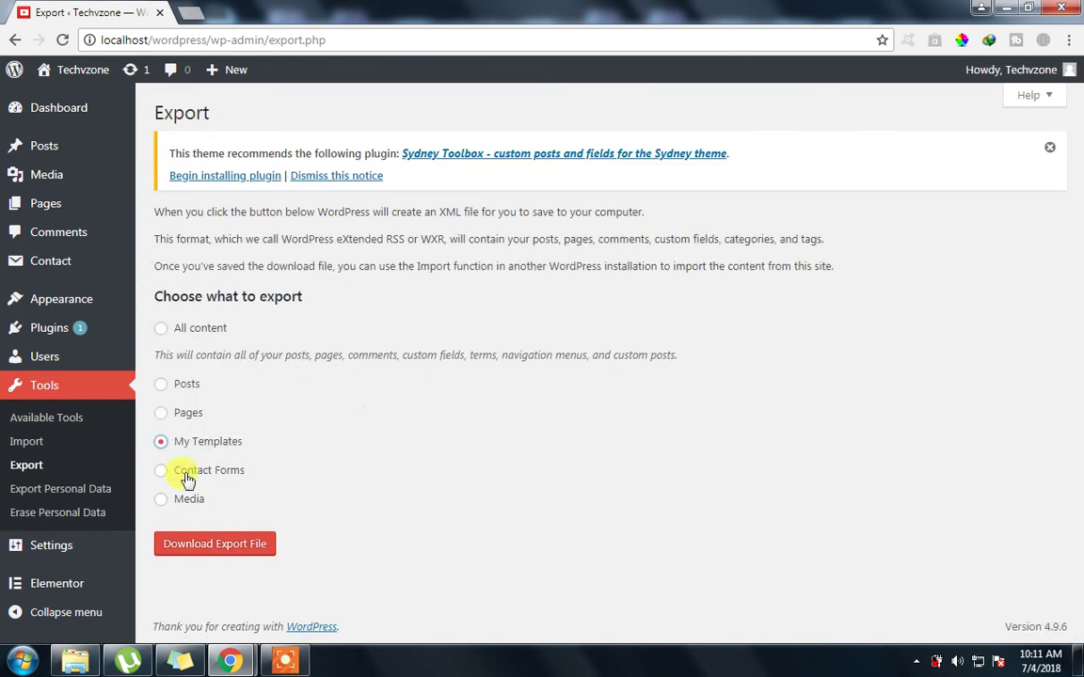
click(187, 473)
click(186, 503)
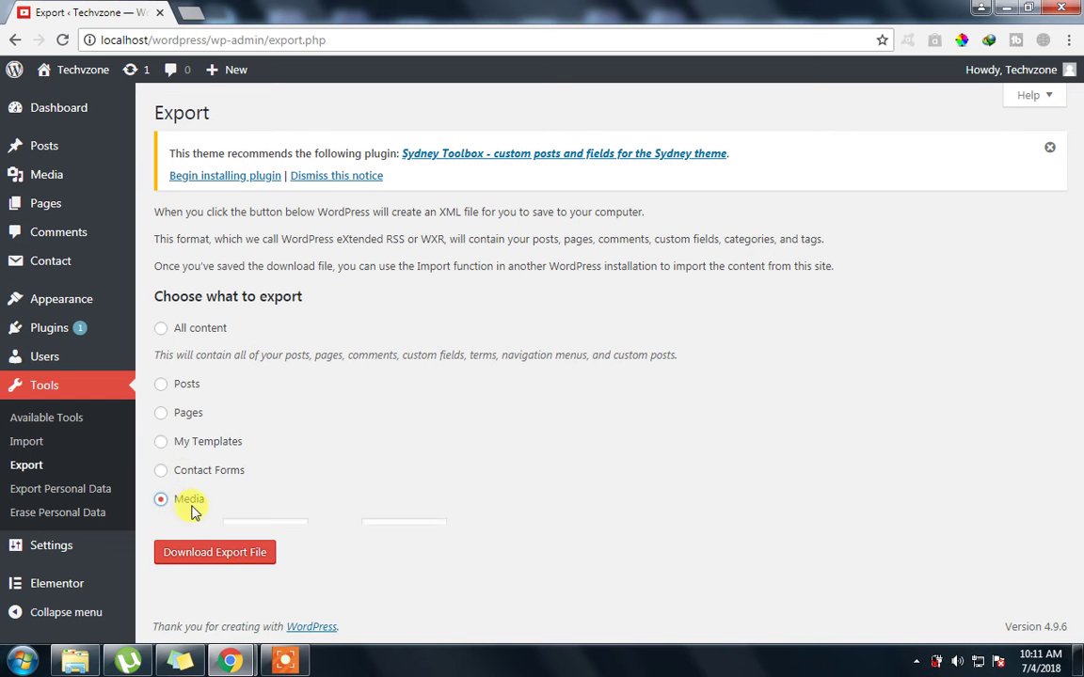
Select All content and download the XML export file
click(185, 334)
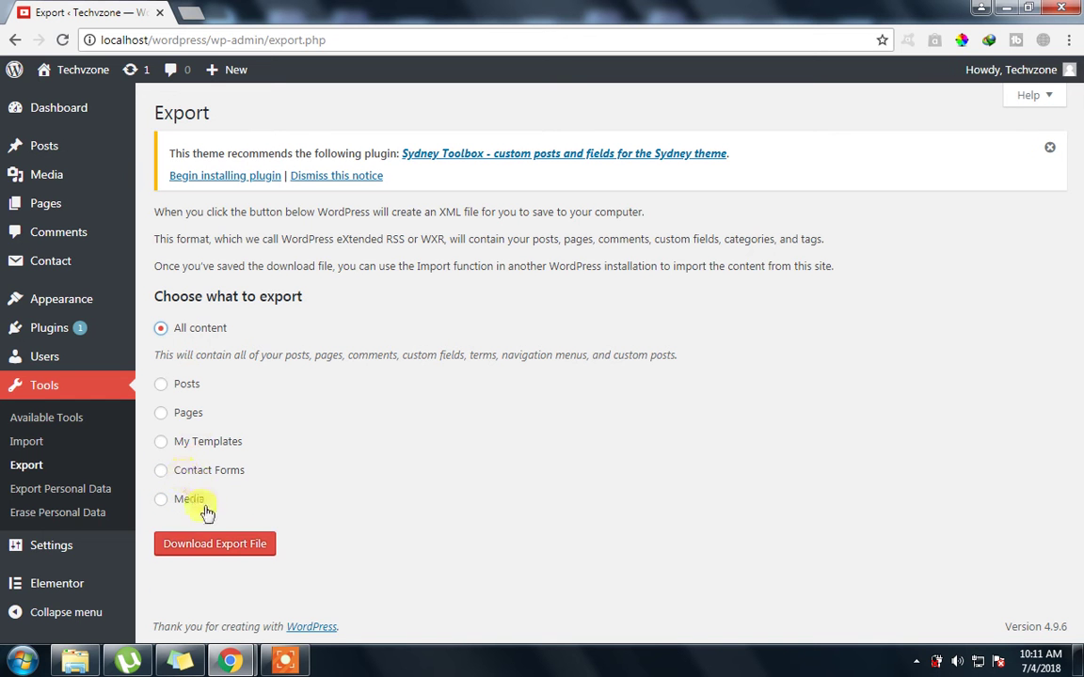
click(219, 550)
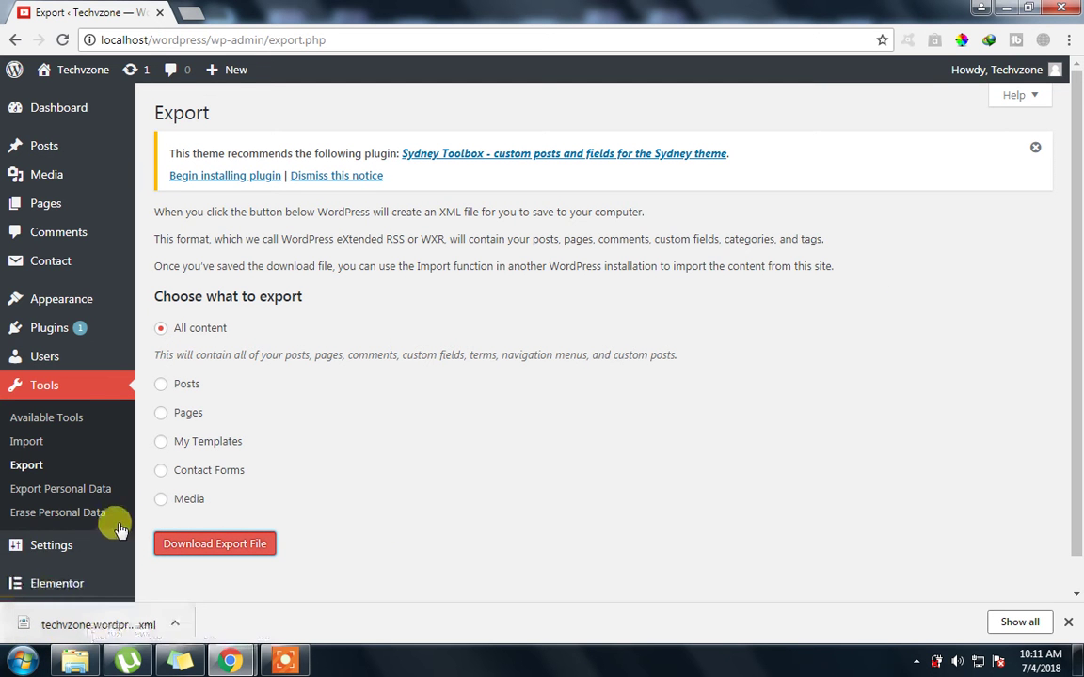
scroll(1079, 262, down, 2)
drag(1077, 259, 1078, 340)
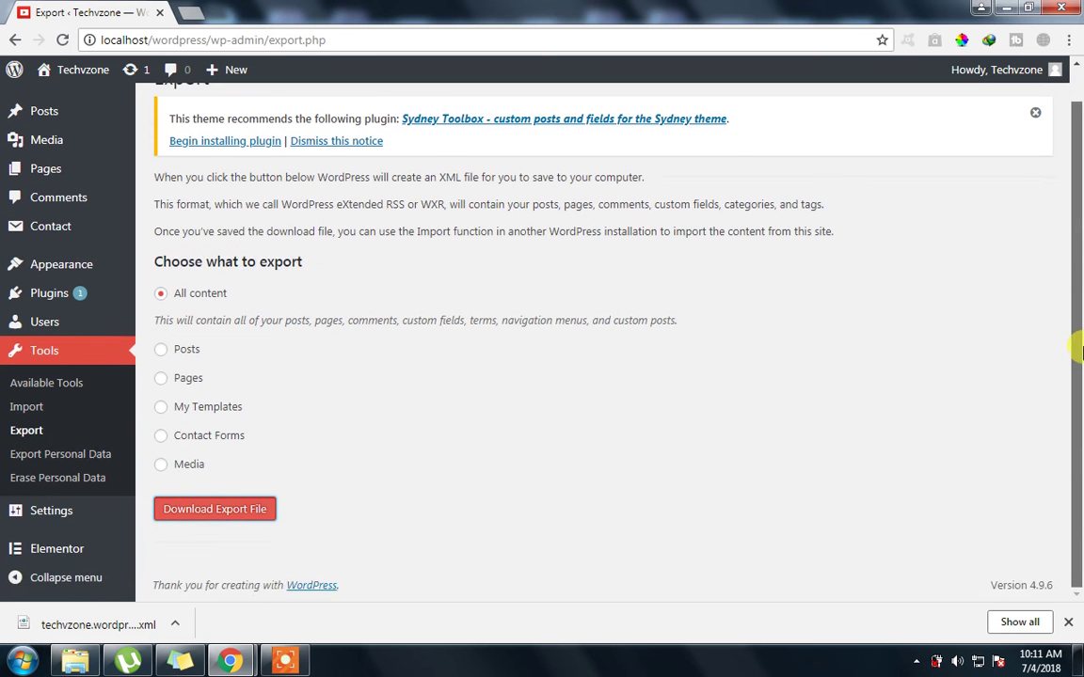
scroll(1078, 351, up, 2)
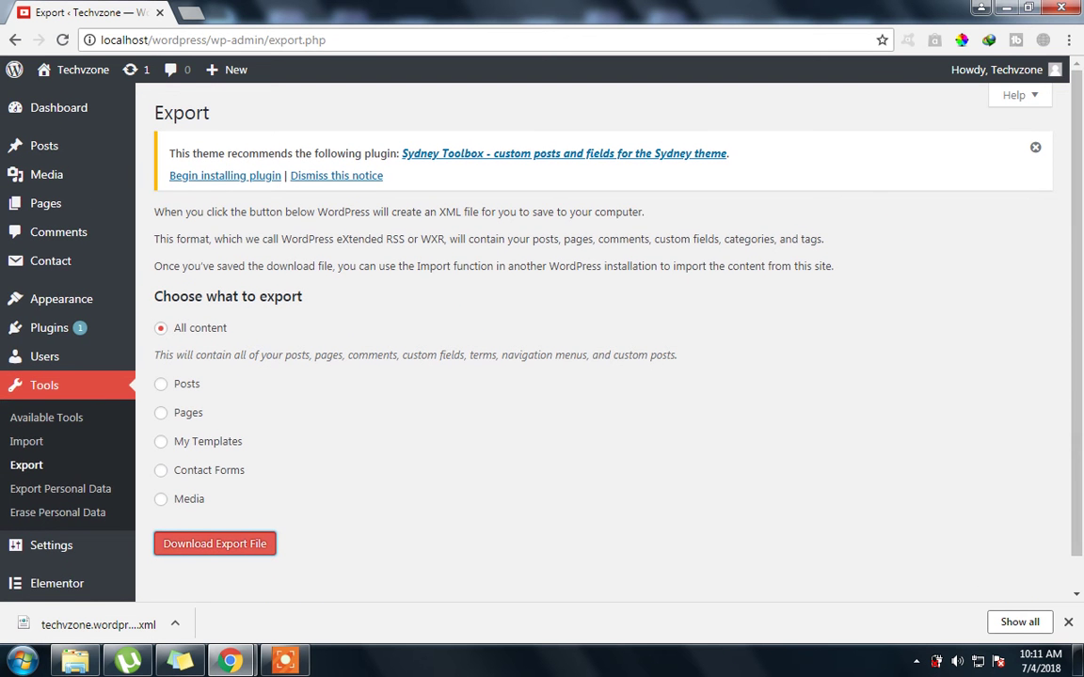
Bulk-move all six pages to the Trash and show the Trash (6) list
click(190, 12)
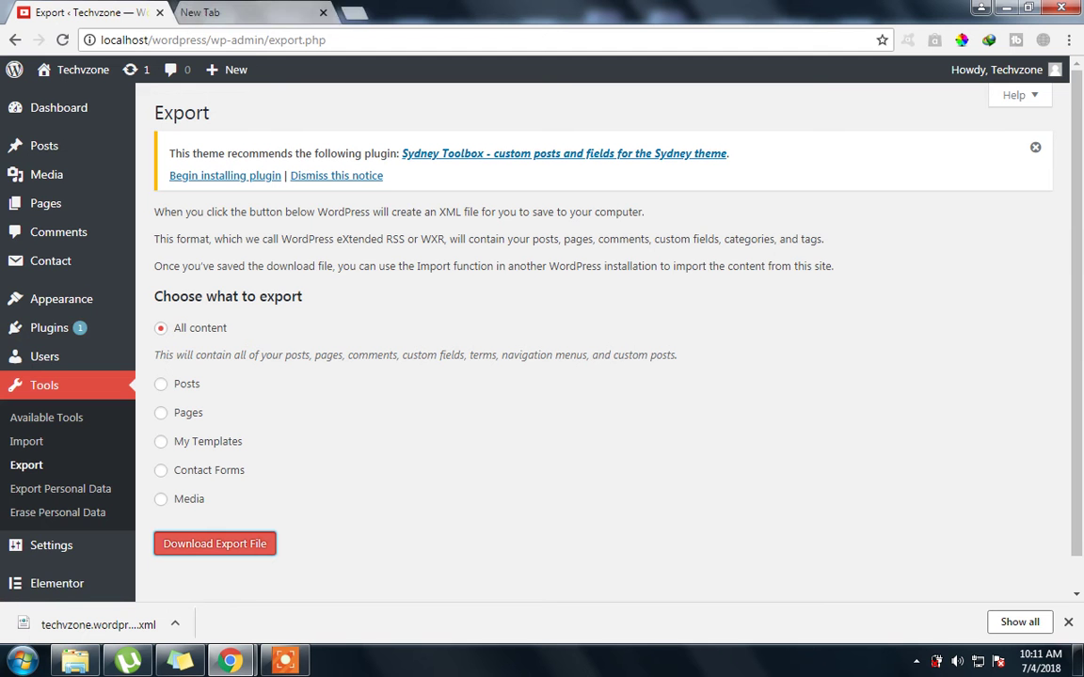
click(323, 12)
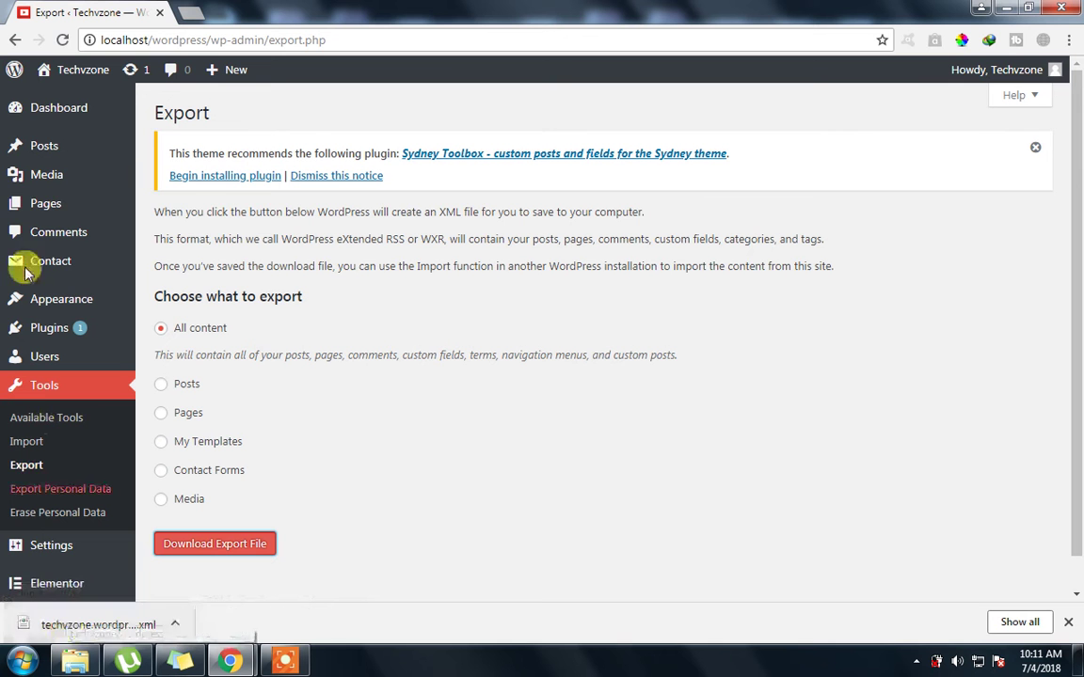
click(31, 214)
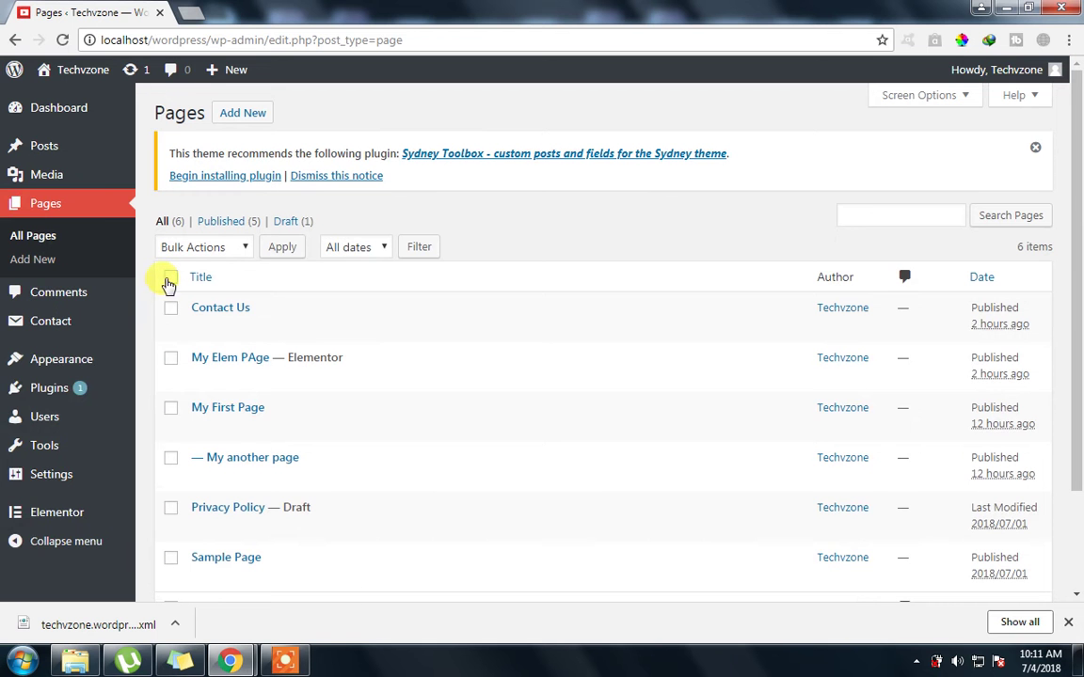
click(241, 247)
click(211, 302)
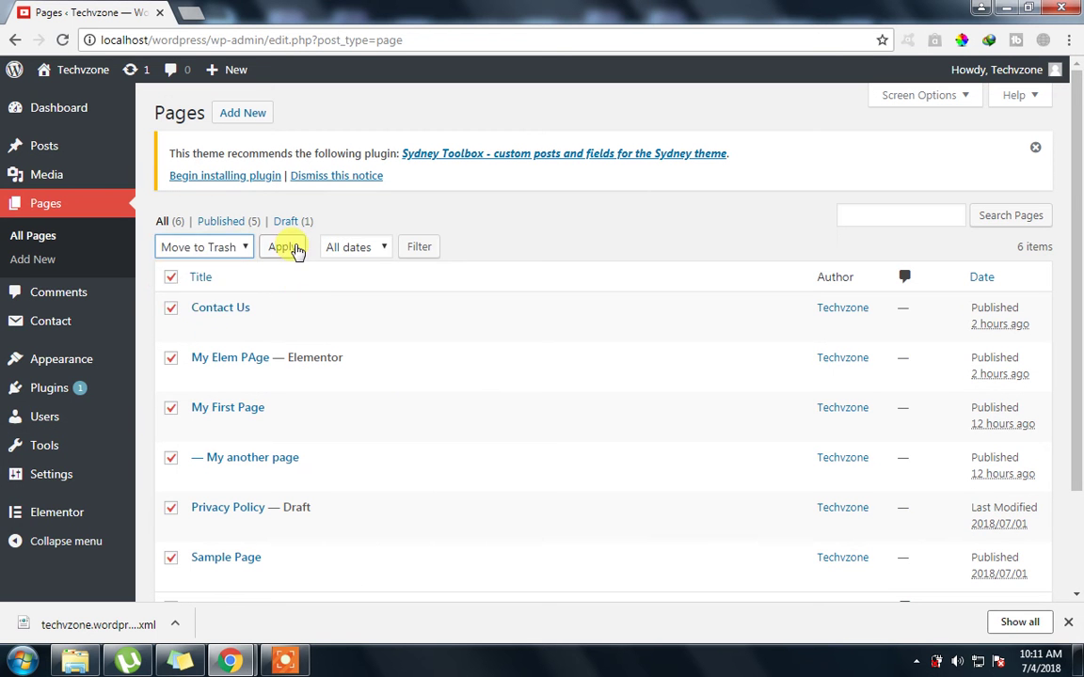
click(294, 248)
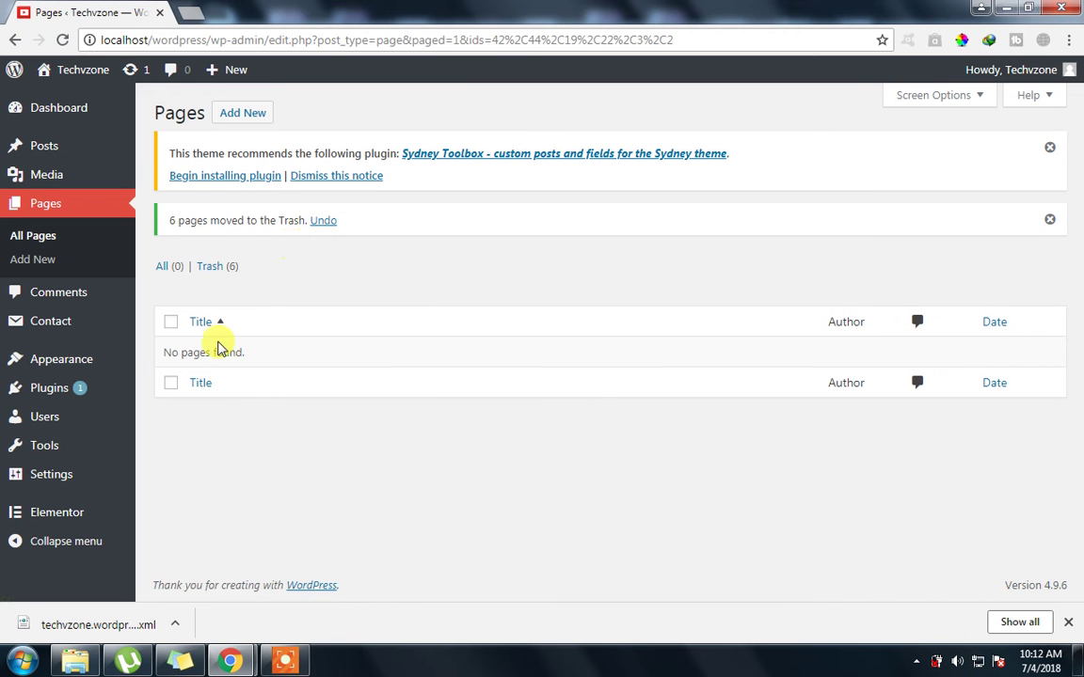
click(214, 266)
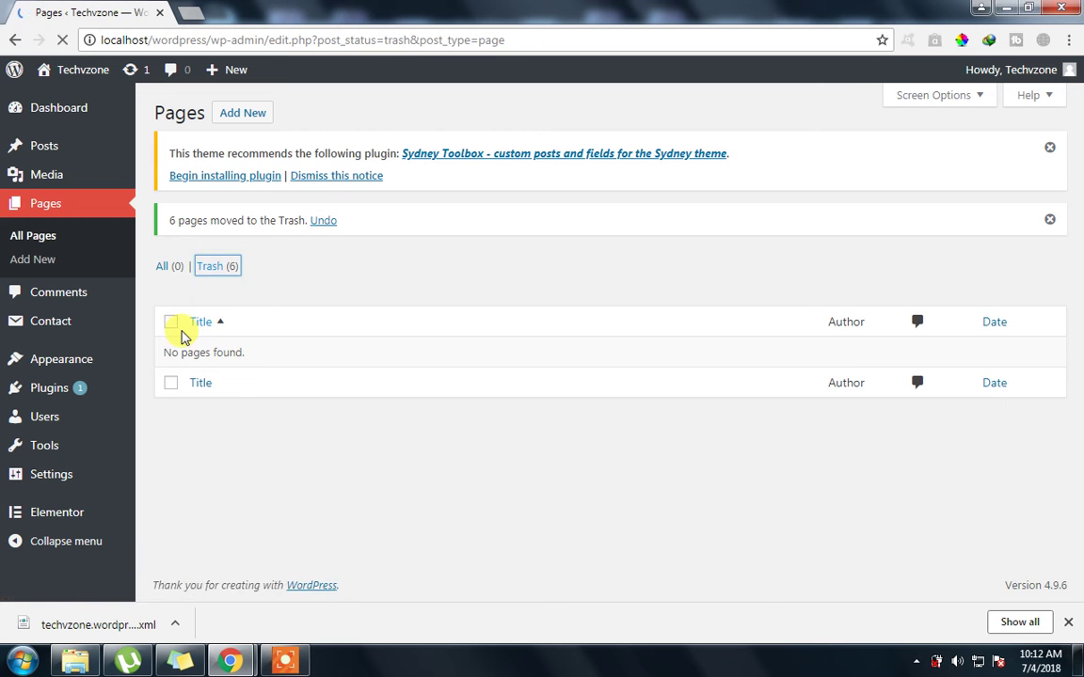
Select all six trashed pages and apply Bulk Actions > Delete Permanently to them
click(170, 279)
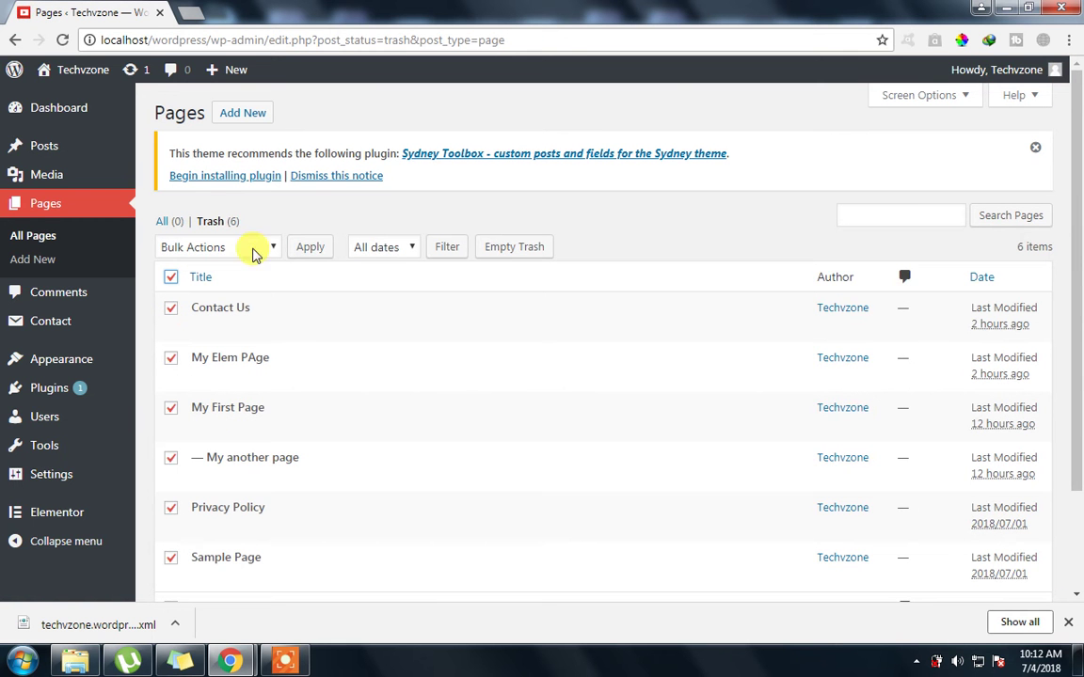
click(269, 246)
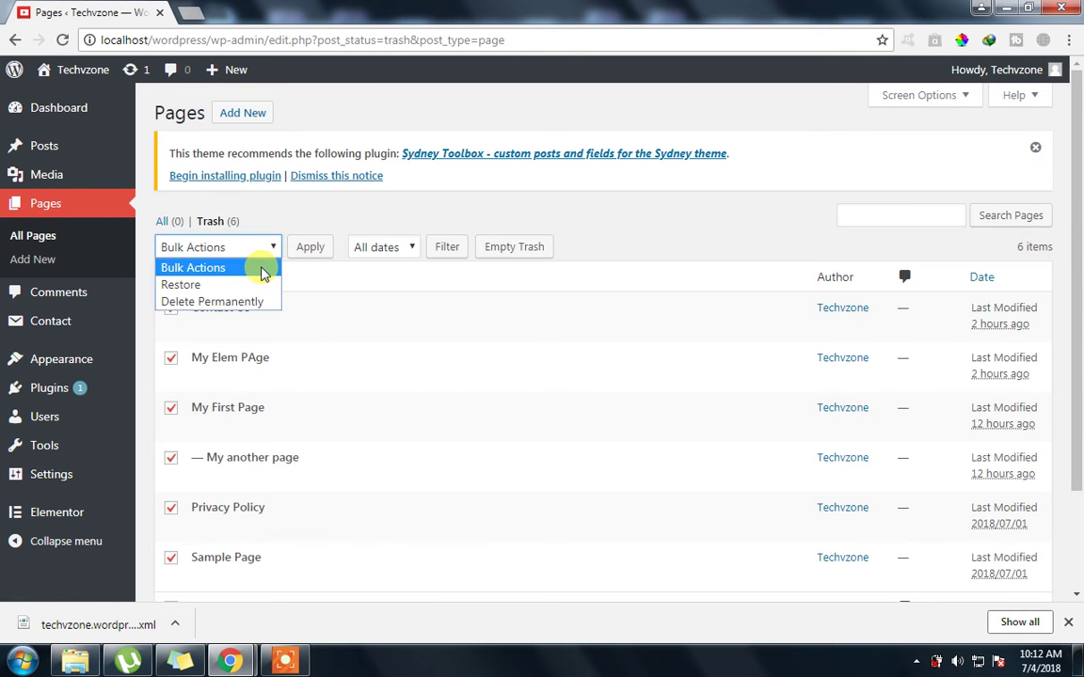
click(254, 299)
click(318, 252)
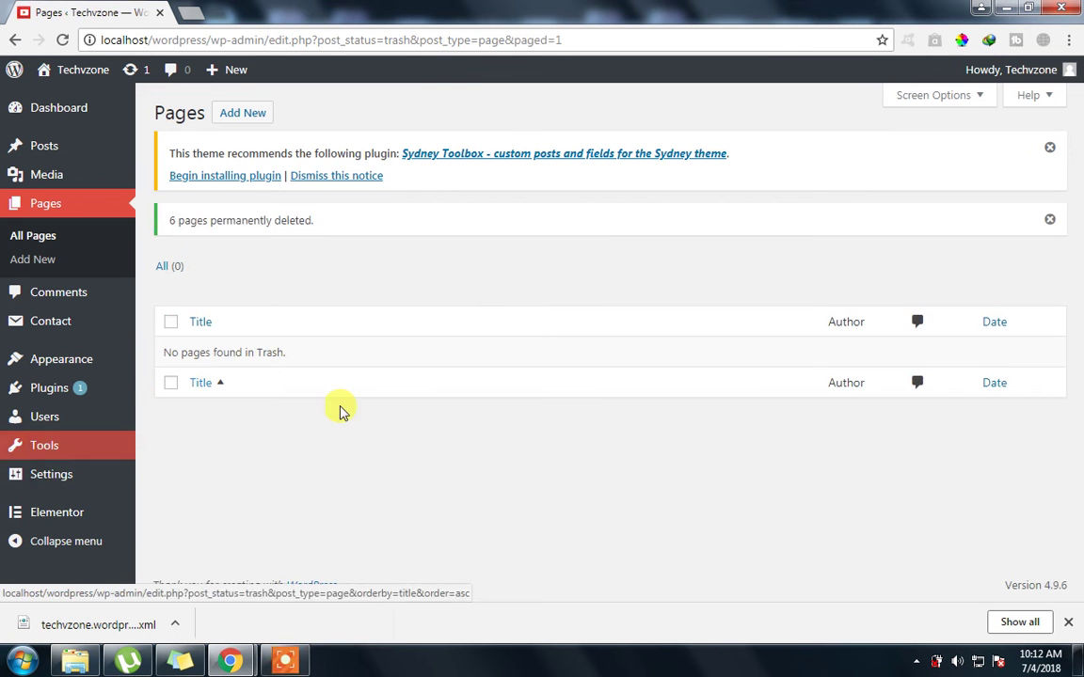
drag(178, 222, 319, 238)
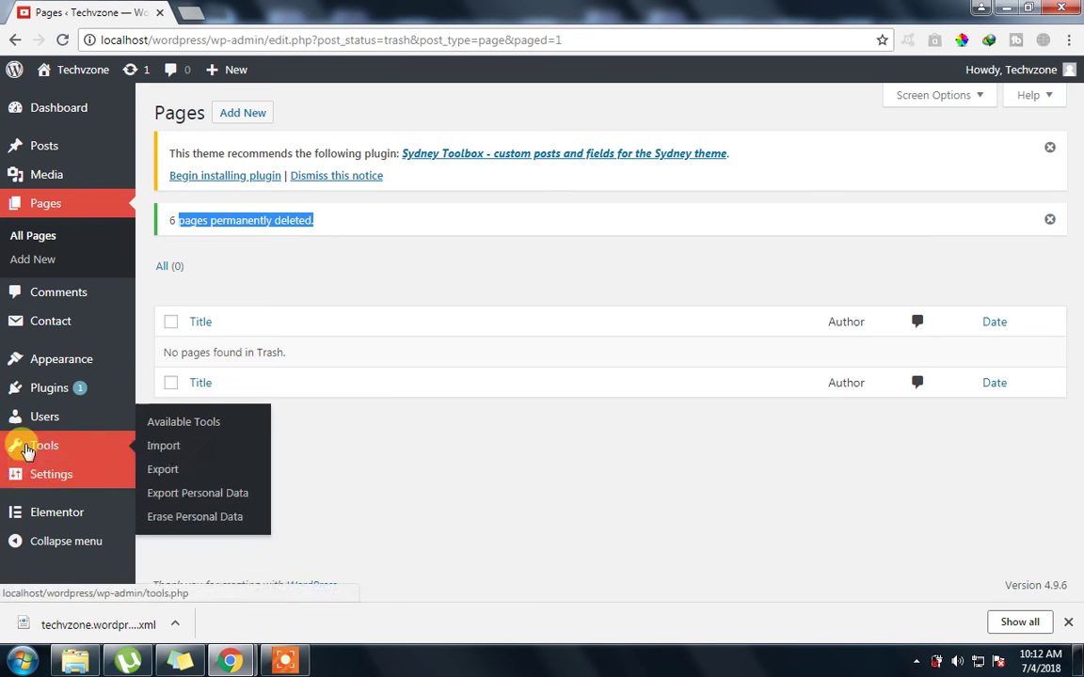
Go to Tools > Import and scroll down to the WordPress importer
click(26, 448)
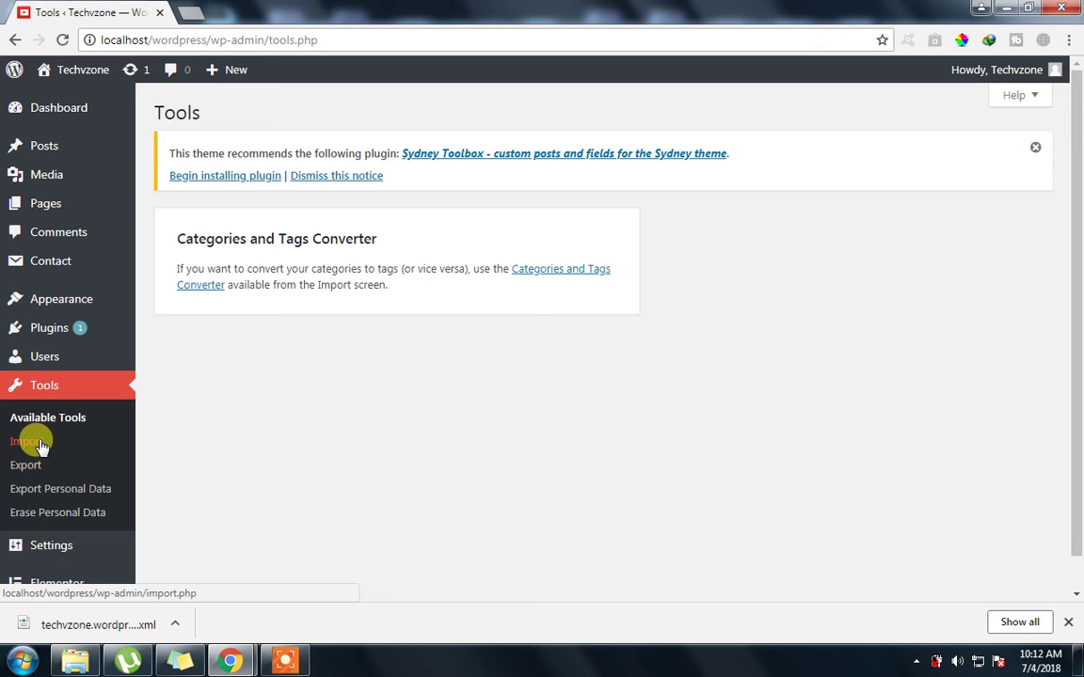
click(38, 443)
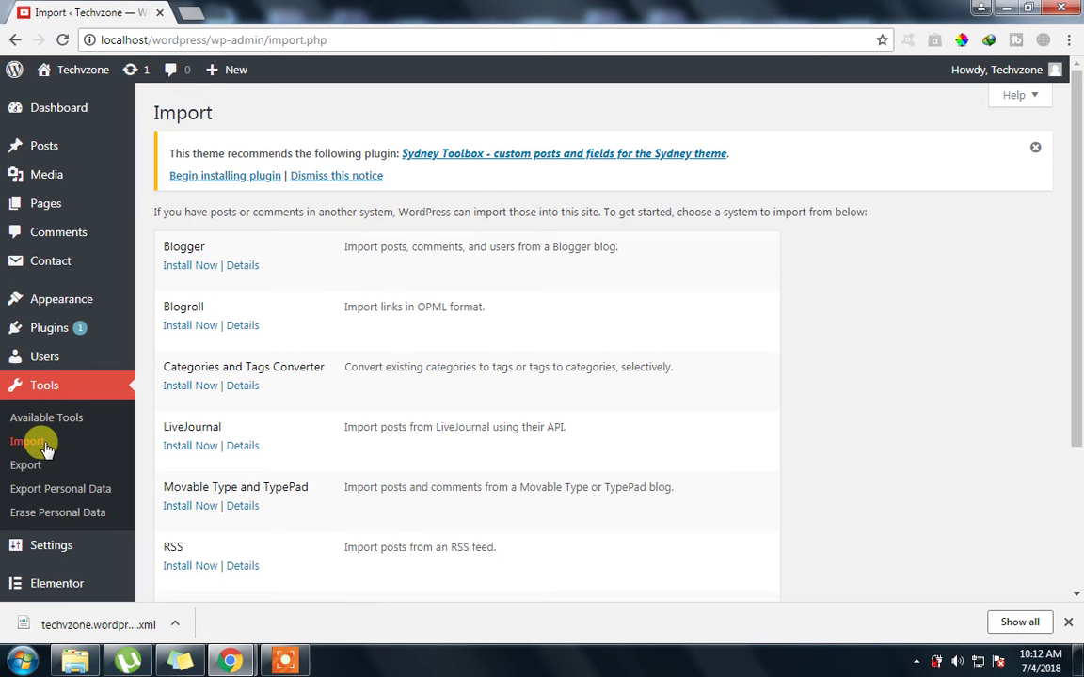
scroll(333, 353, down, 3)
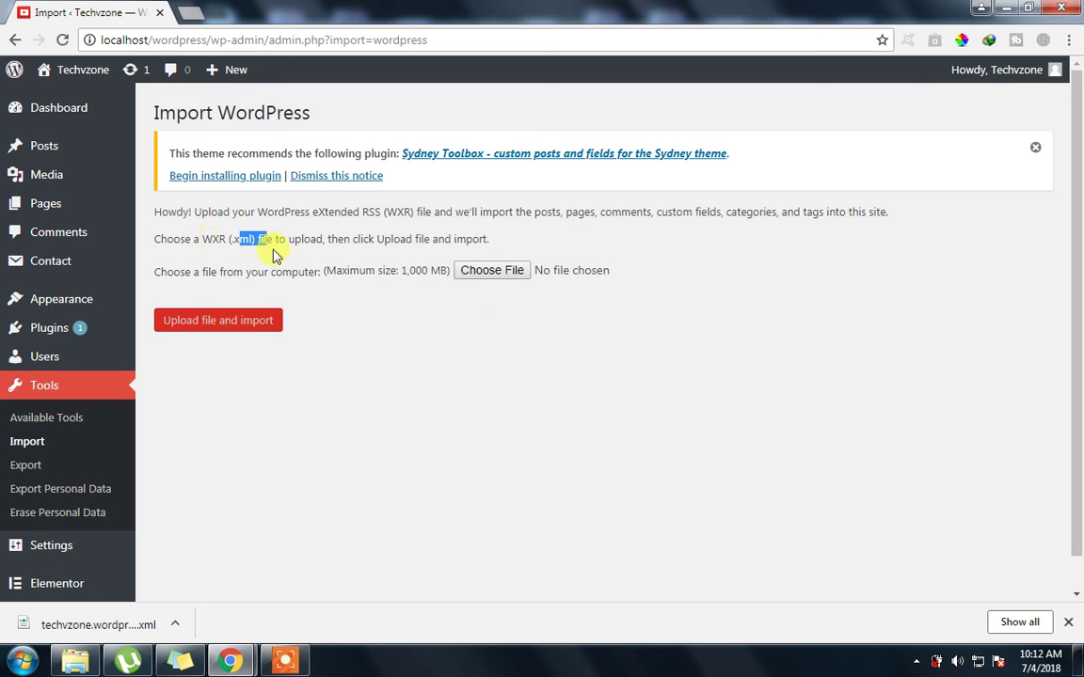
Choose techvzone.wordpress.2018-07-04 (1).xml from Downloads as the import file
click(499, 272)
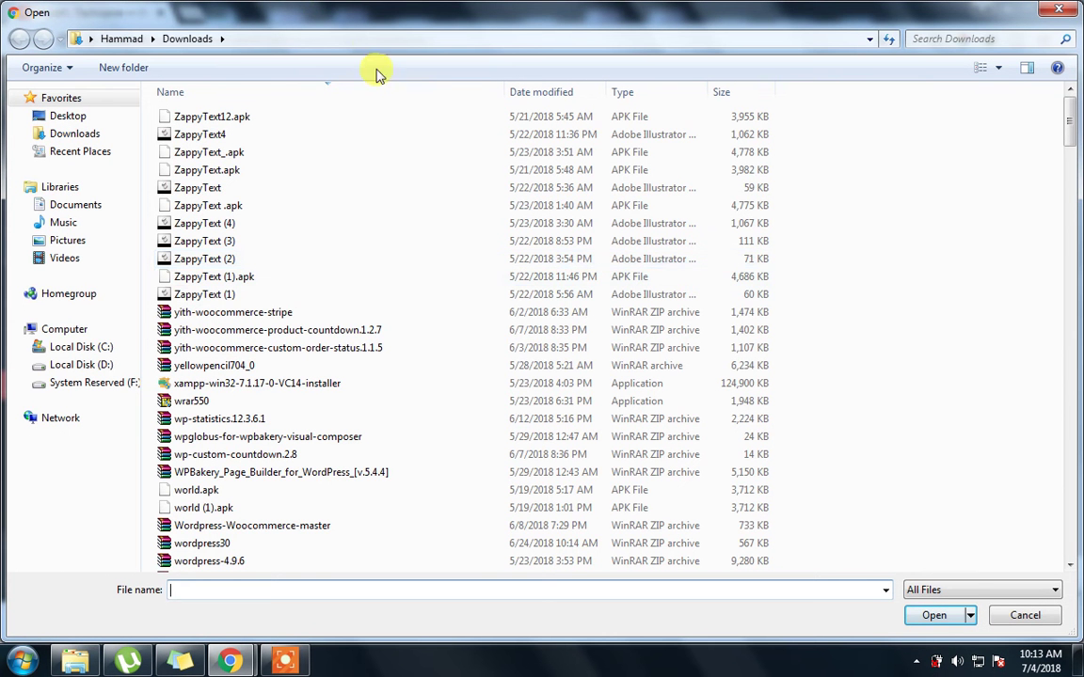
click(266, 293)
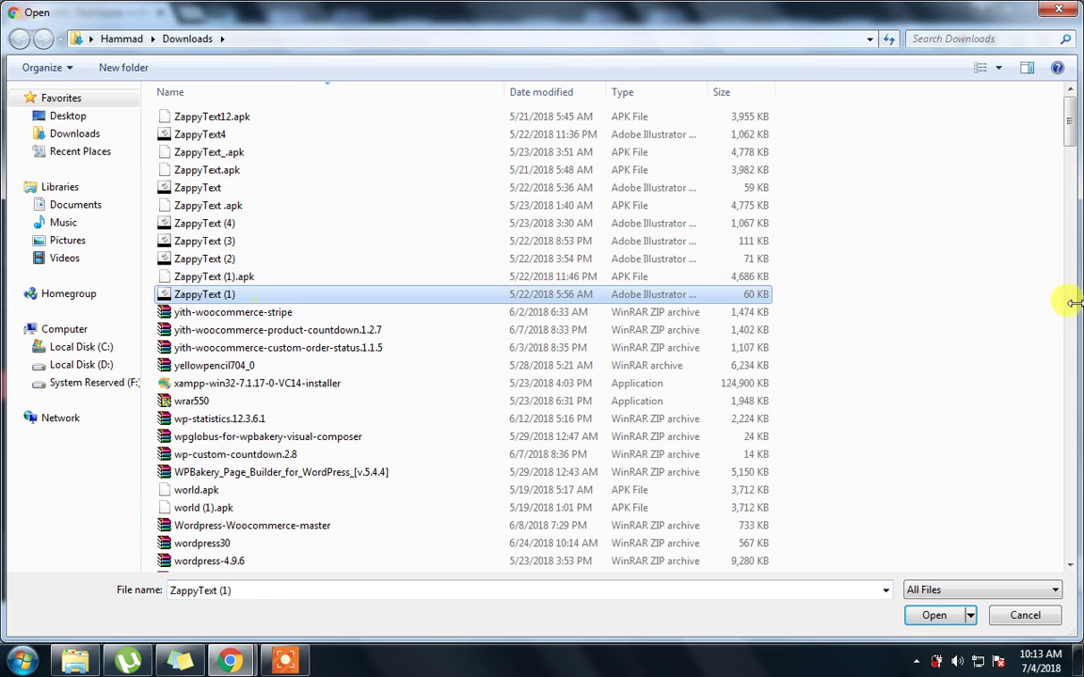
scroll(382, 355, down, 2)
click(381, 348)
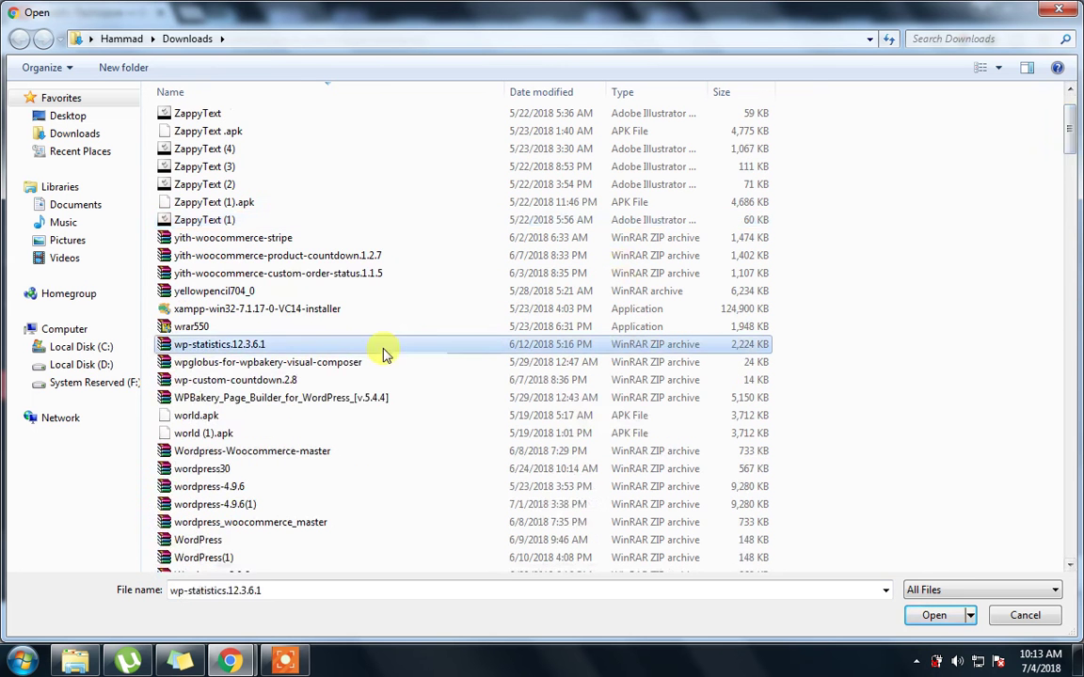
key(t)
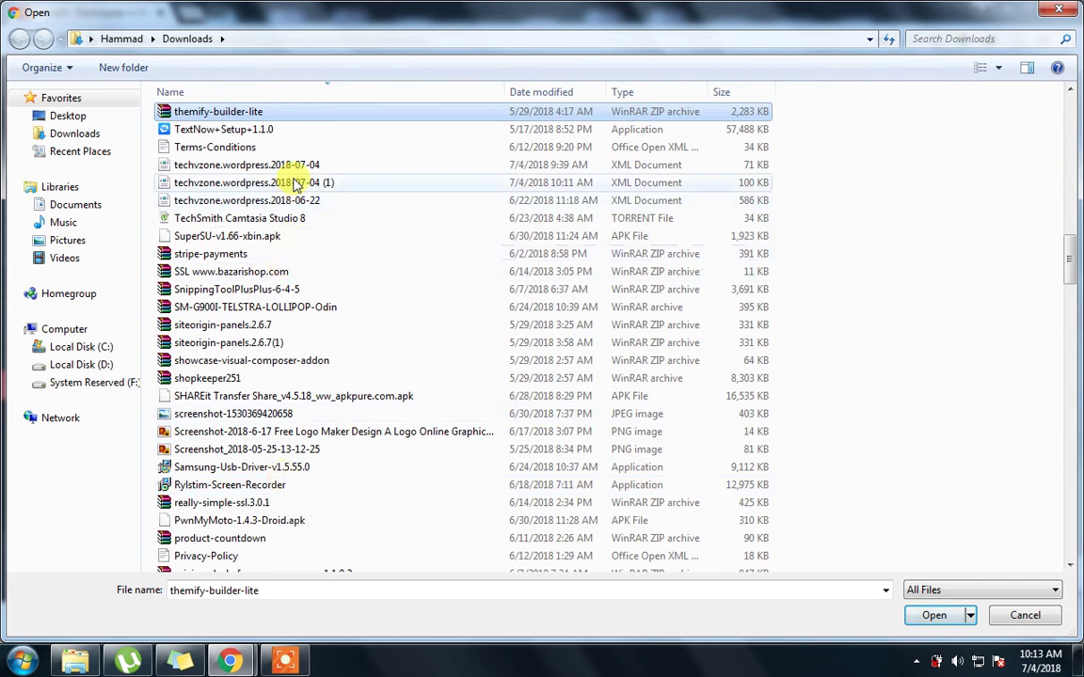
click(298, 183)
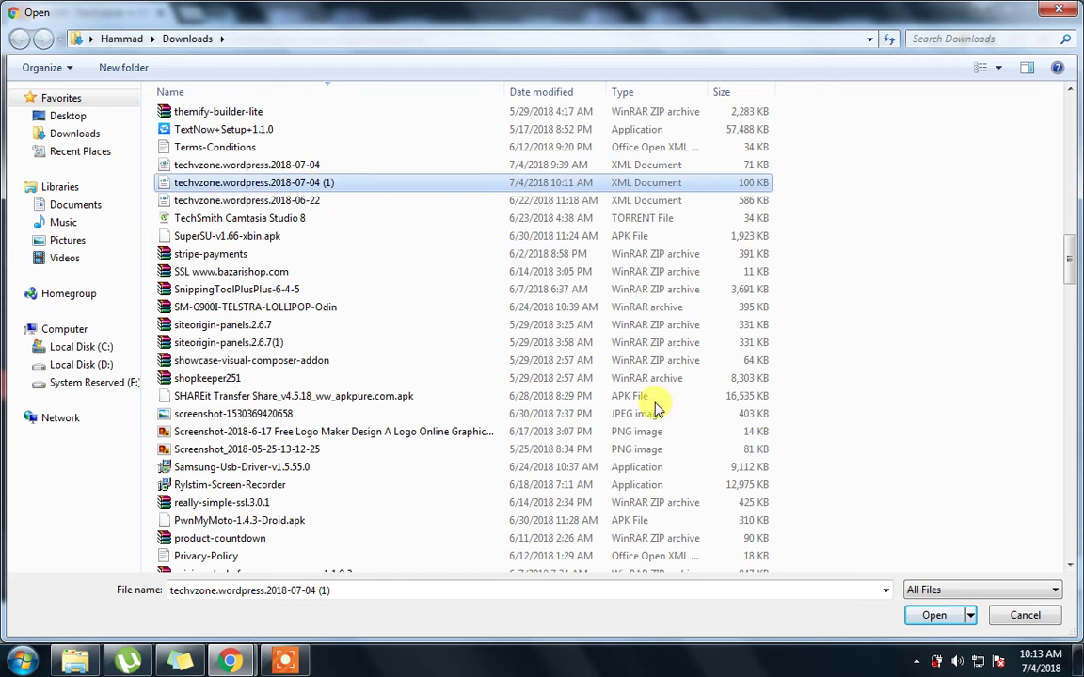
click(927, 617)
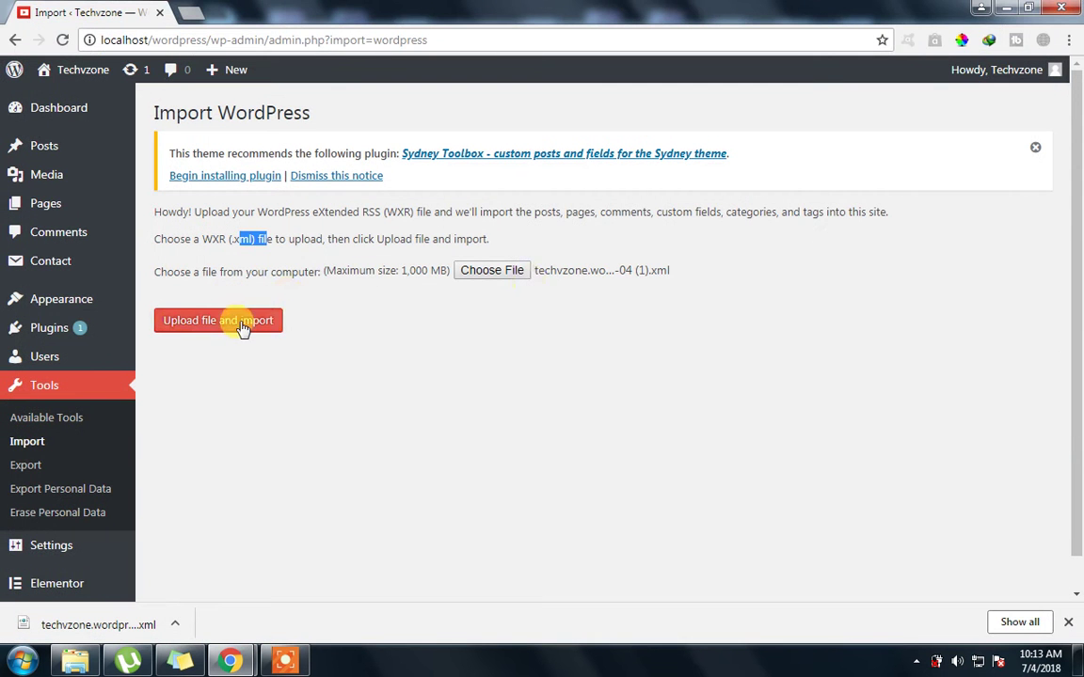
Upload the export file, assign its content to the existing admin user, and run the import
click(242, 326)
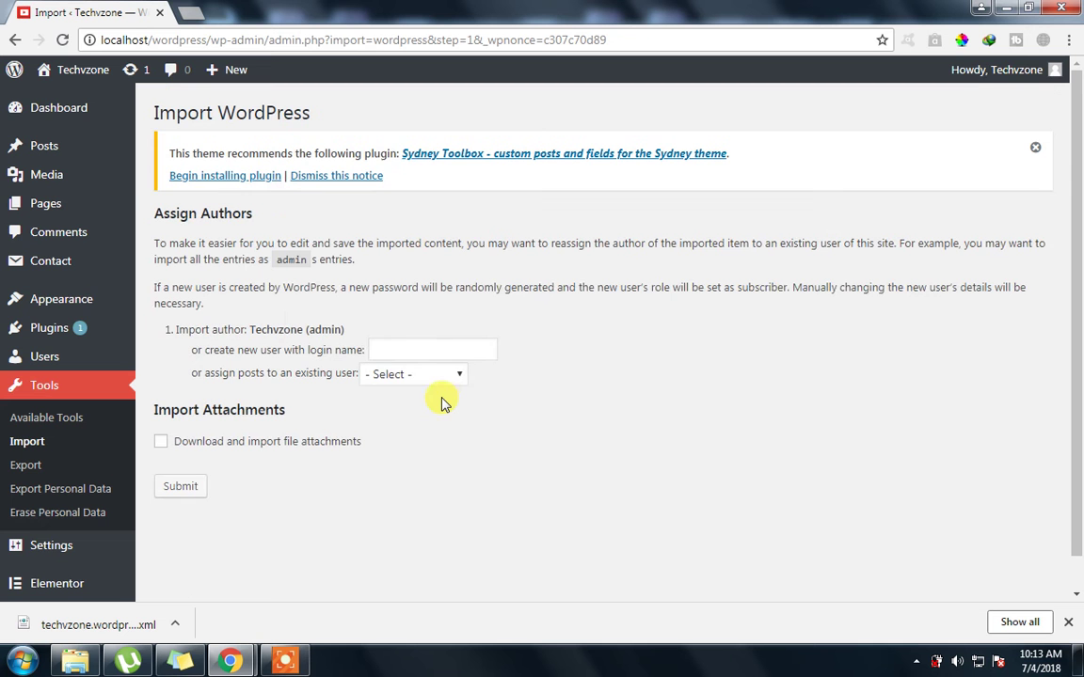
click(392, 350)
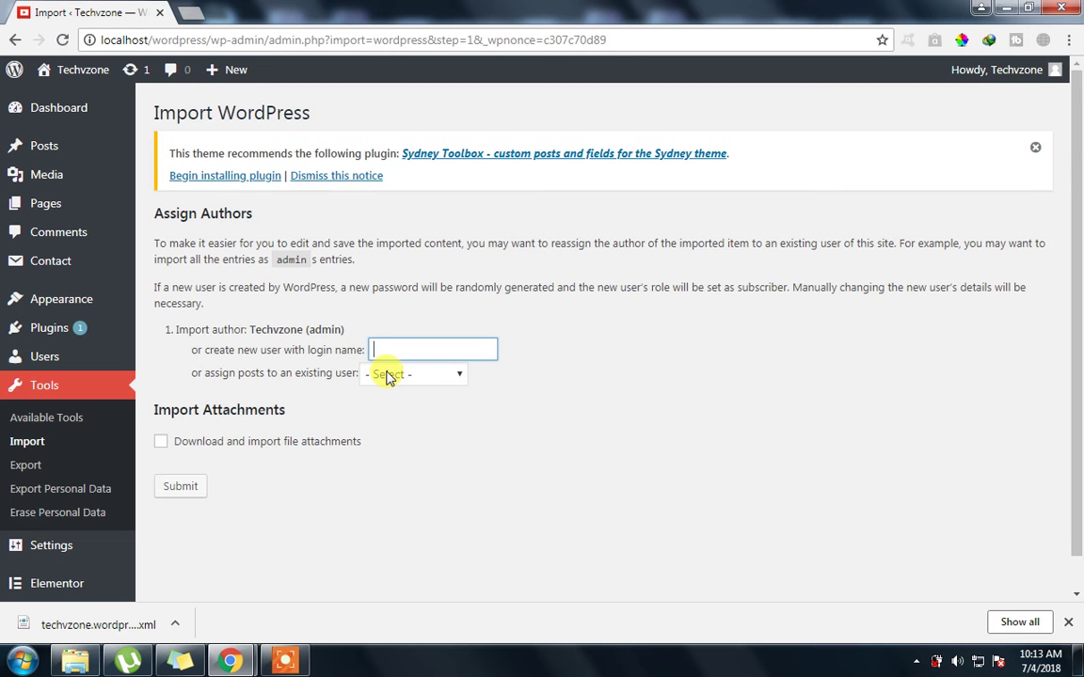
click(387, 373)
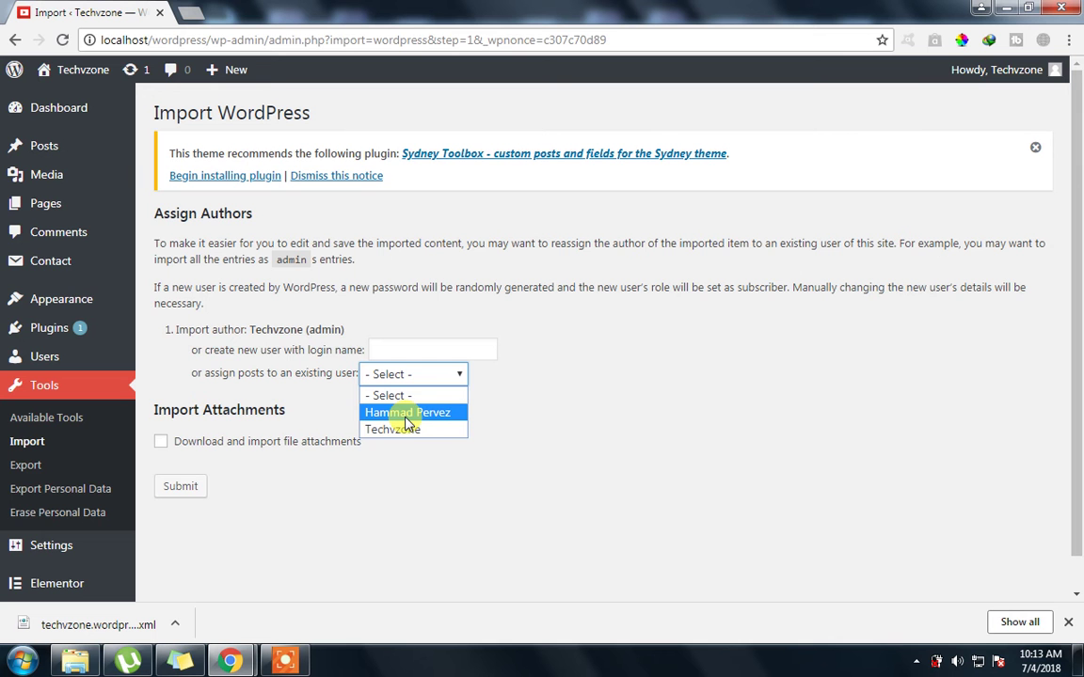
click(404, 429)
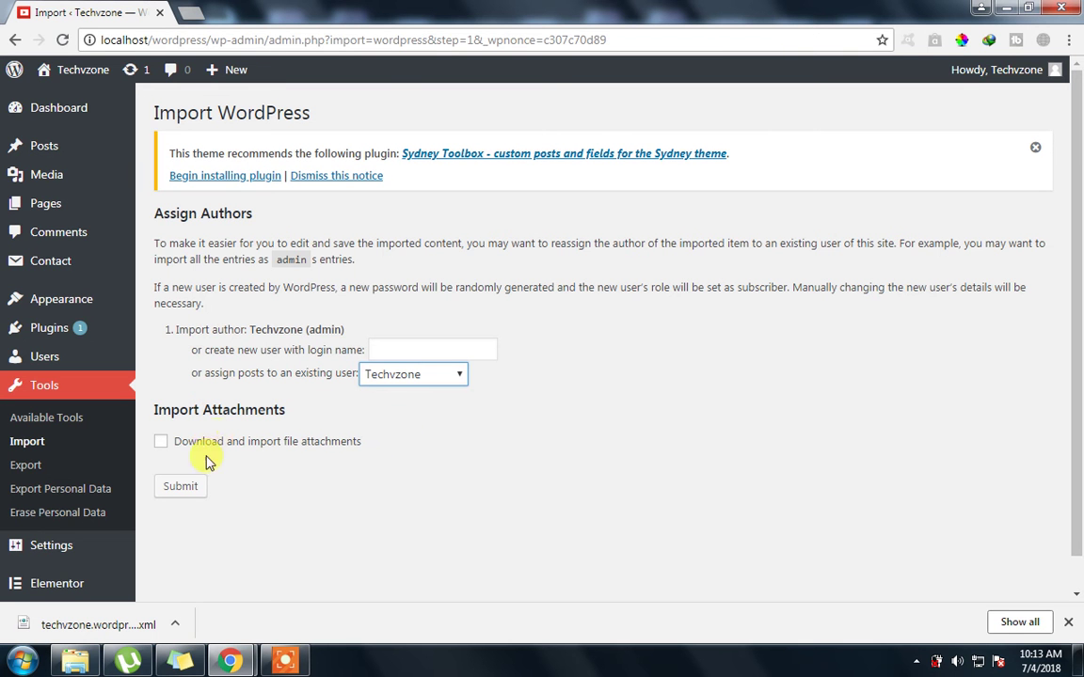
click(176, 489)
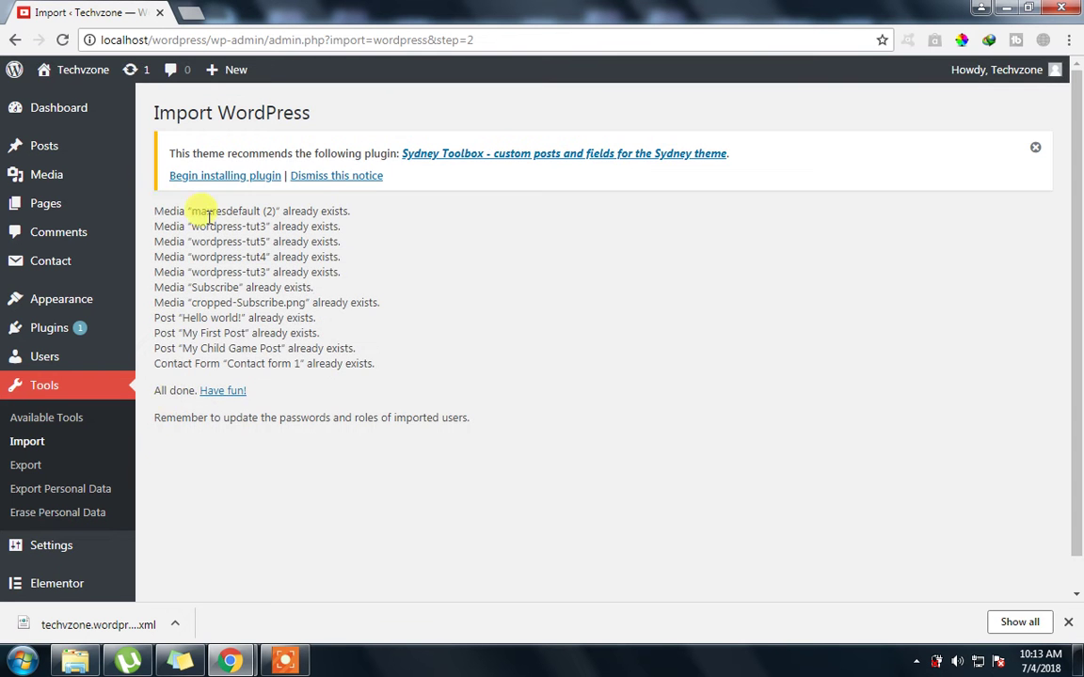
Review the import report's media lines and the items reported as already existing
drag(168, 214, 338, 294)
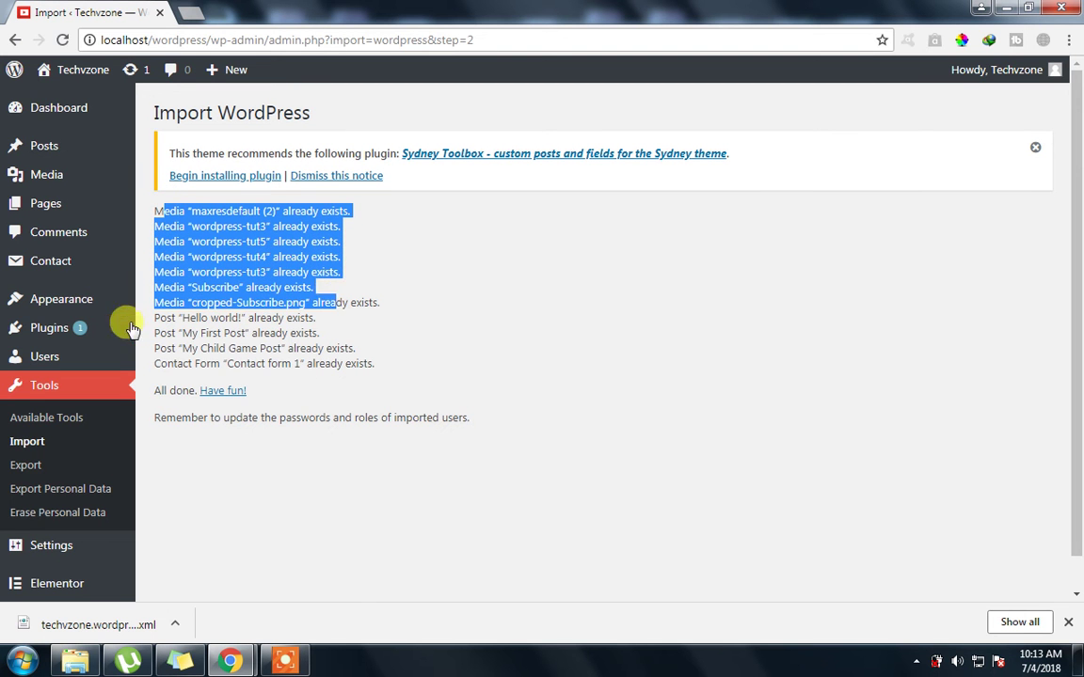
click(391, 377)
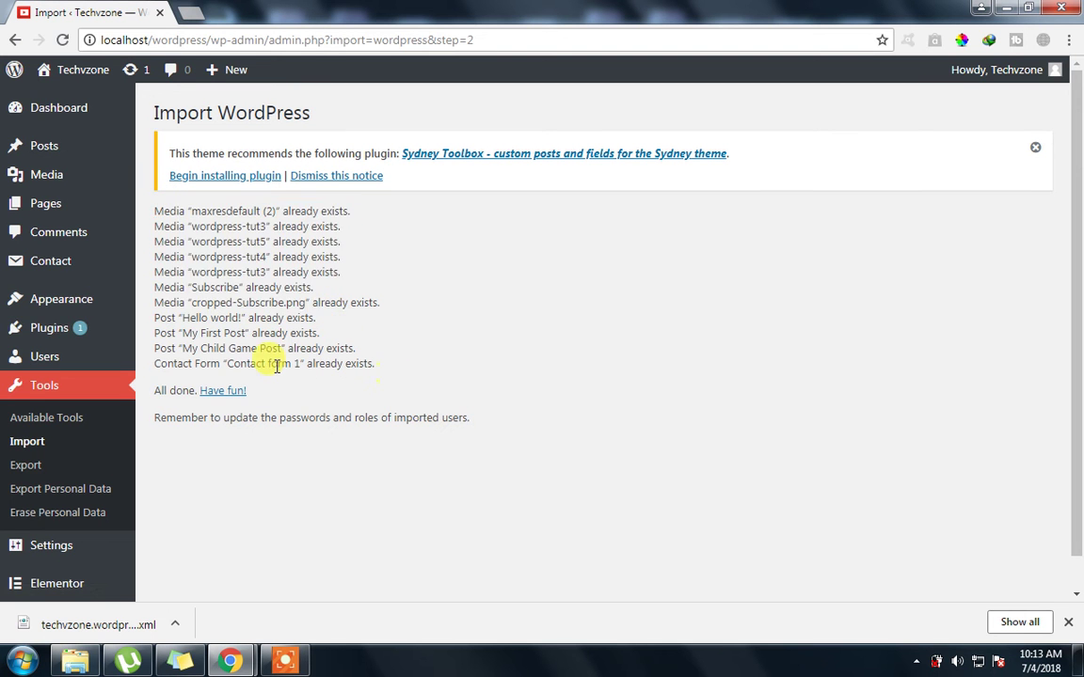
drag(282, 393, 176, 350)
click(325, 363)
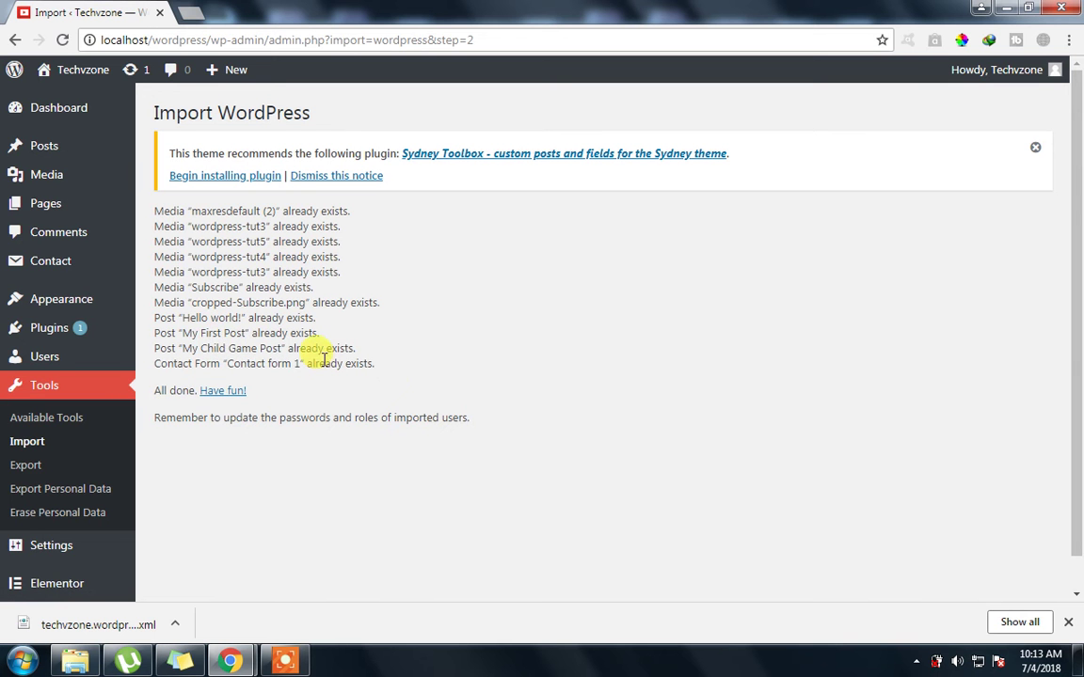
drag(216, 211, 343, 348)
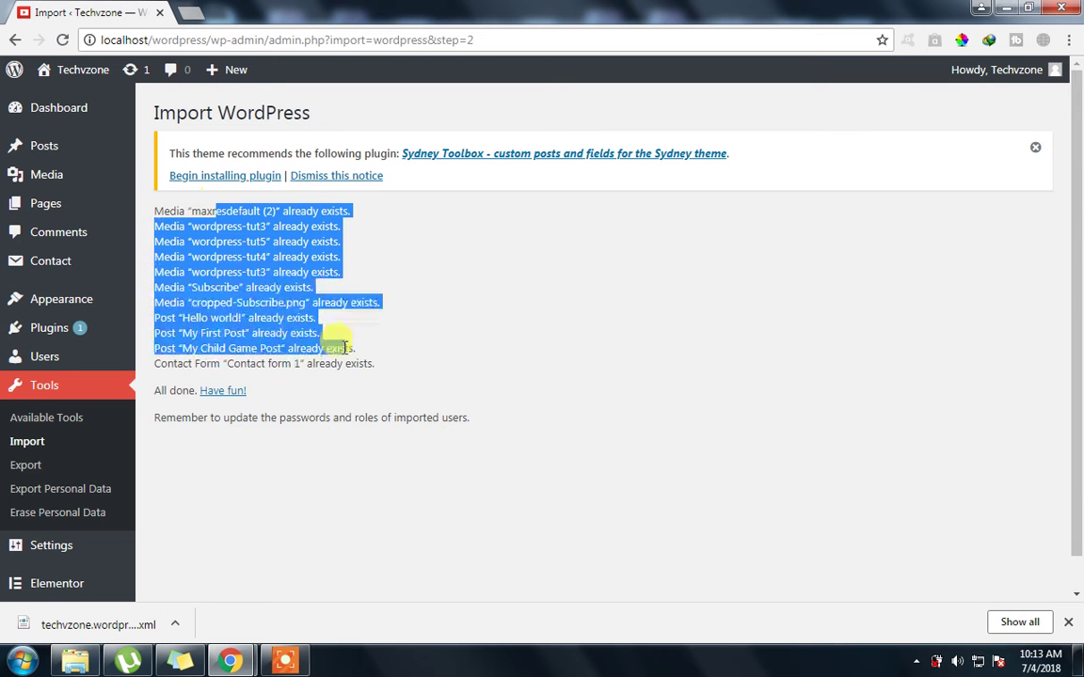
Open All Pages and scroll through the six restored pages
click(54, 211)
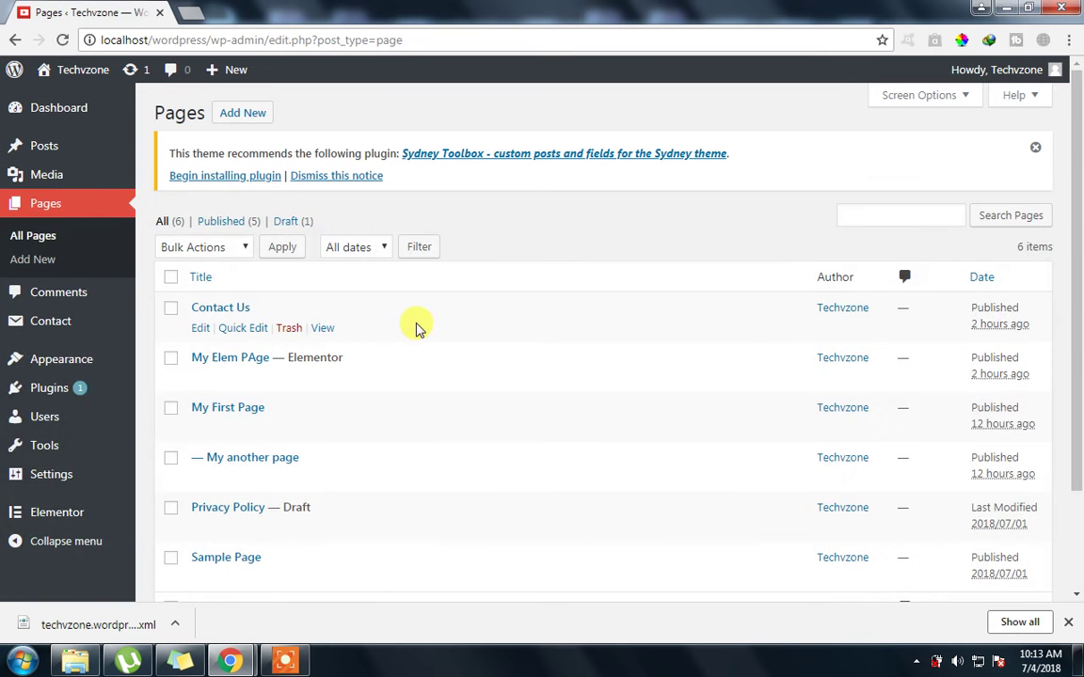
scroll(349, 387, down, 2)
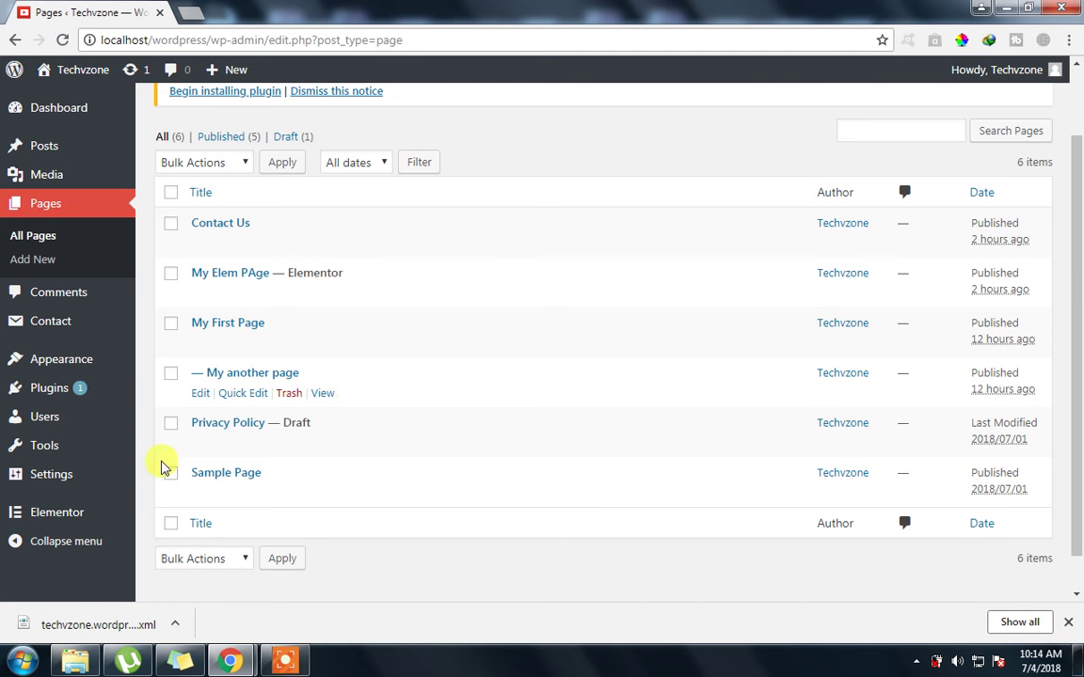
mouse_move(63, 446)
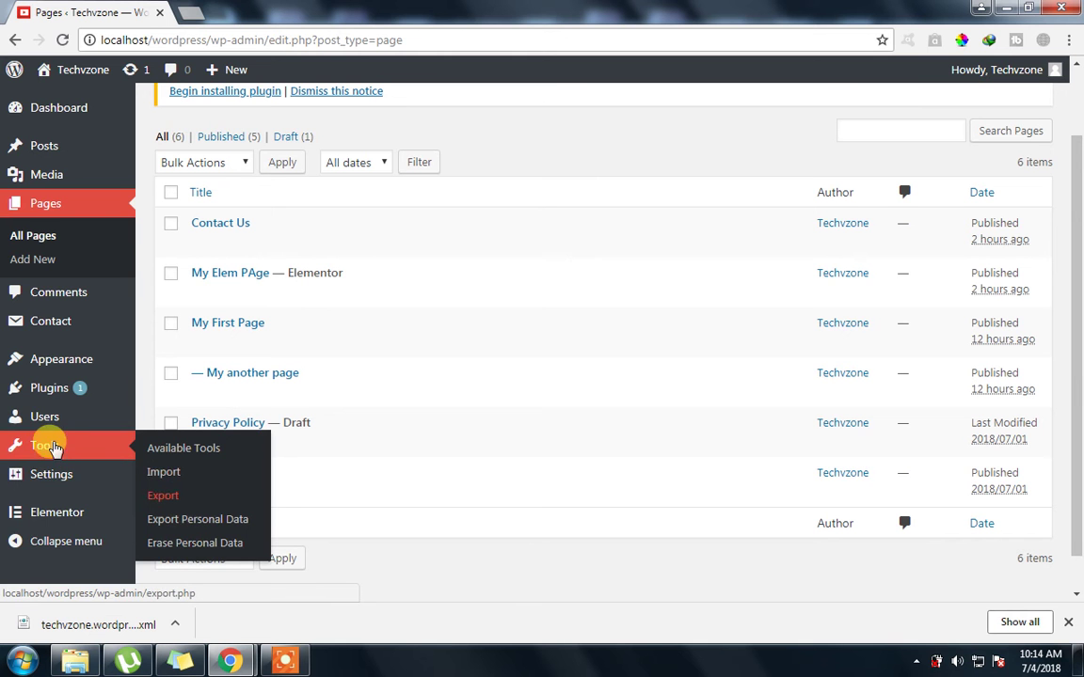
Open Tools > Export Personal Data and try the username or email address field
click(51, 445)
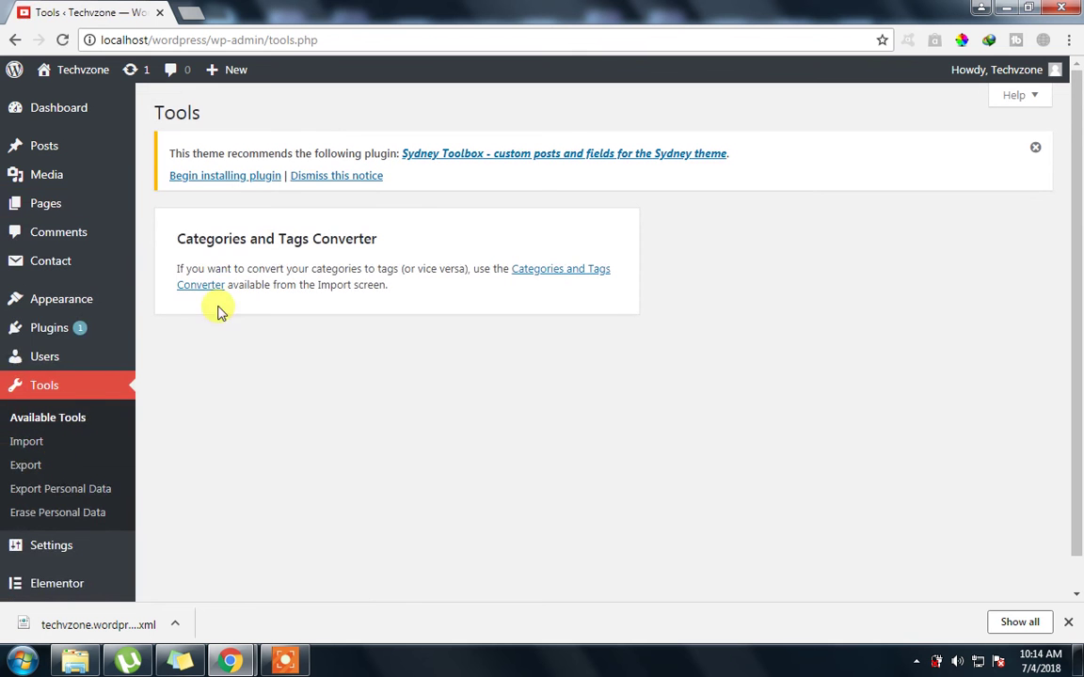
click(15, 488)
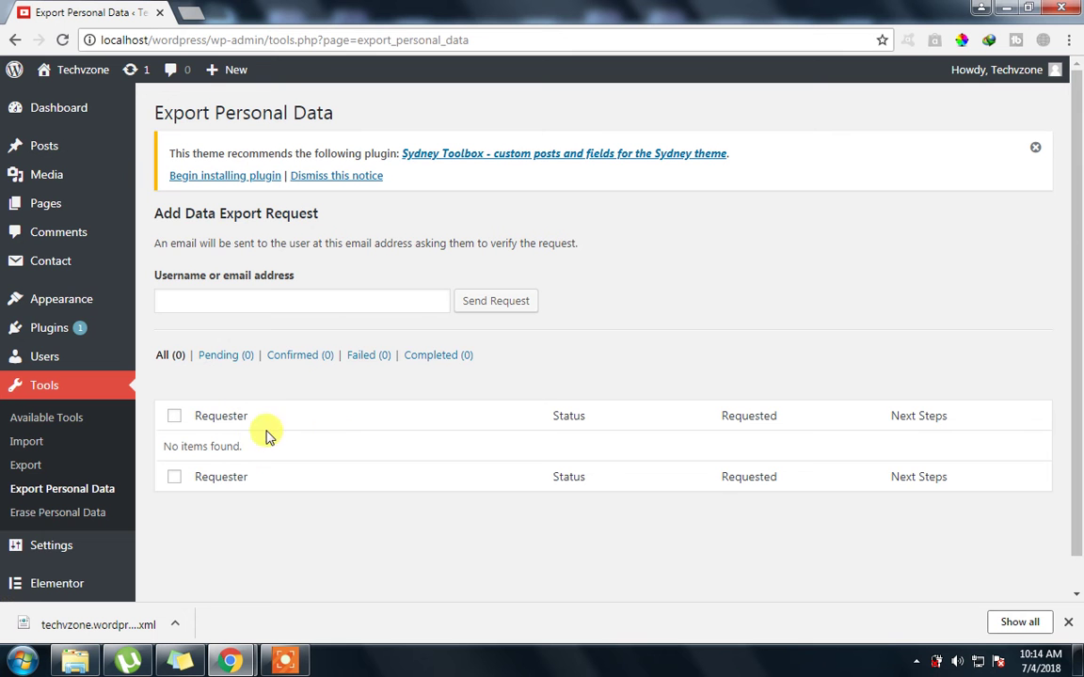
scroll(1078, 282, down, 1)
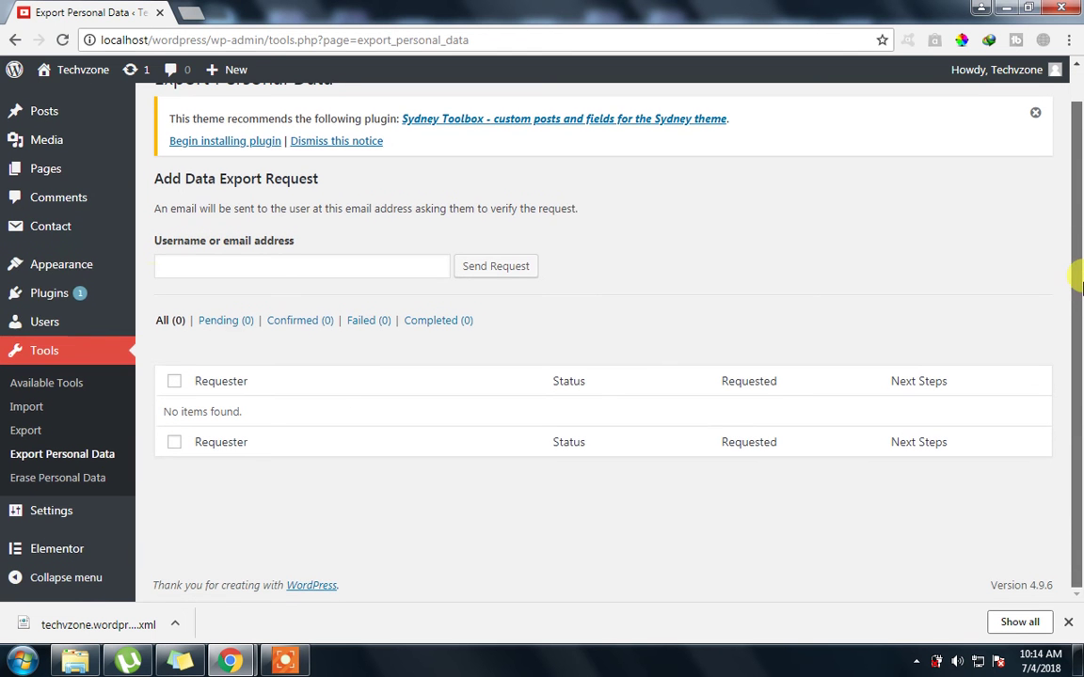
click(175, 257)
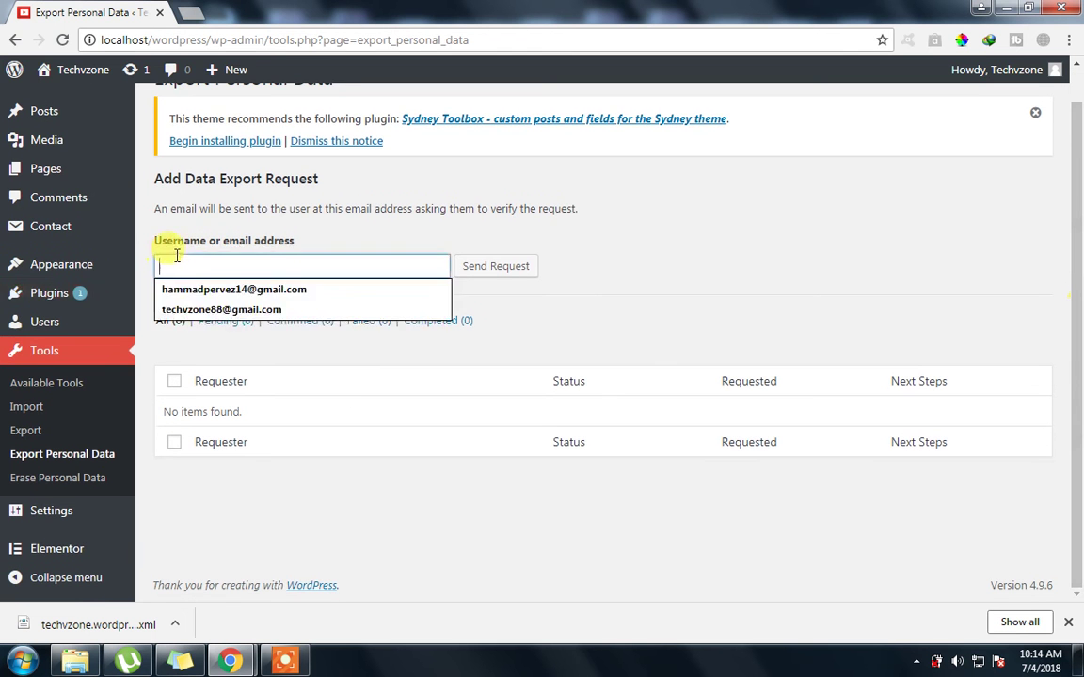
click(597, 292)
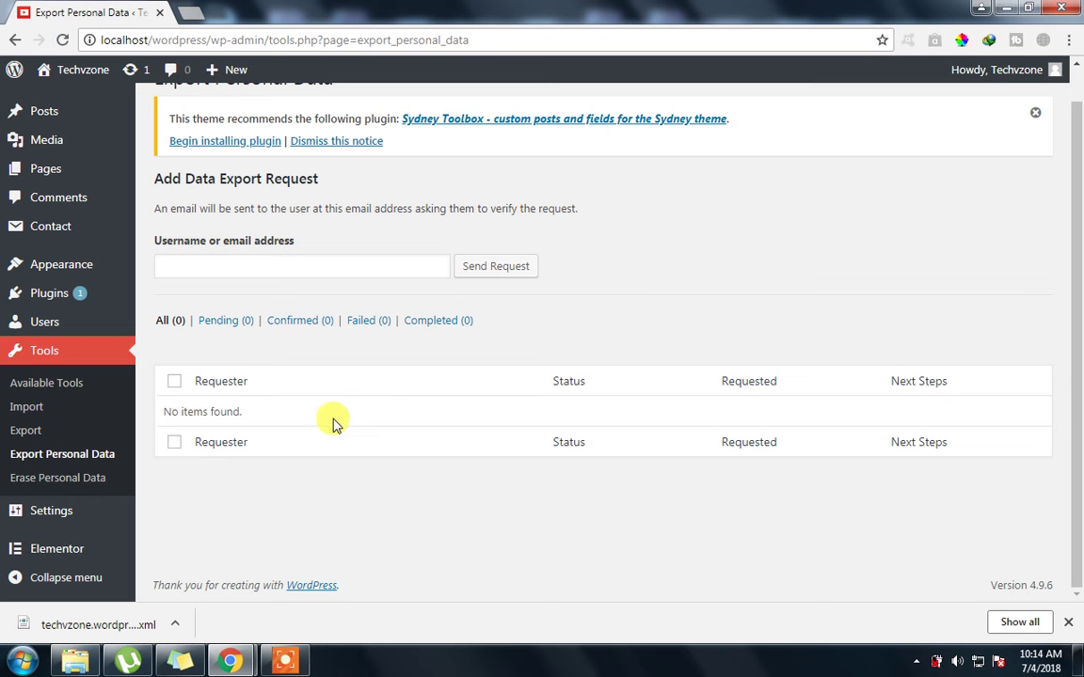
Open Erase Personal Data and highlight the sentence about the verification email
click(22, 482)
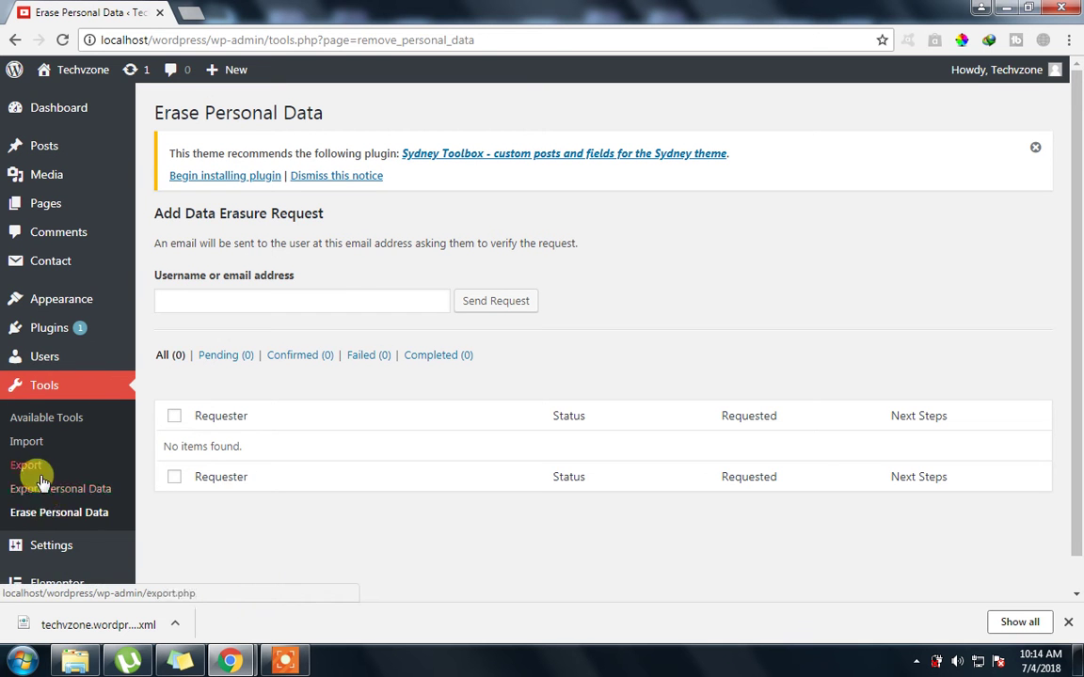
scroll(5, 489, down, 1)
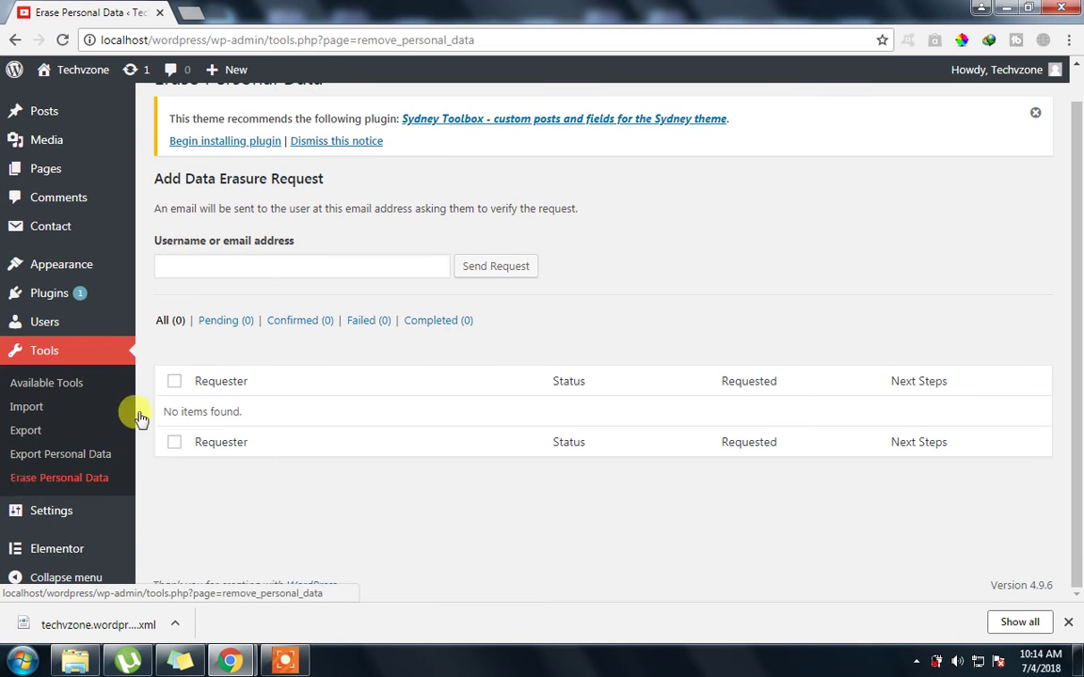
drag(158, 208, 504, 203)
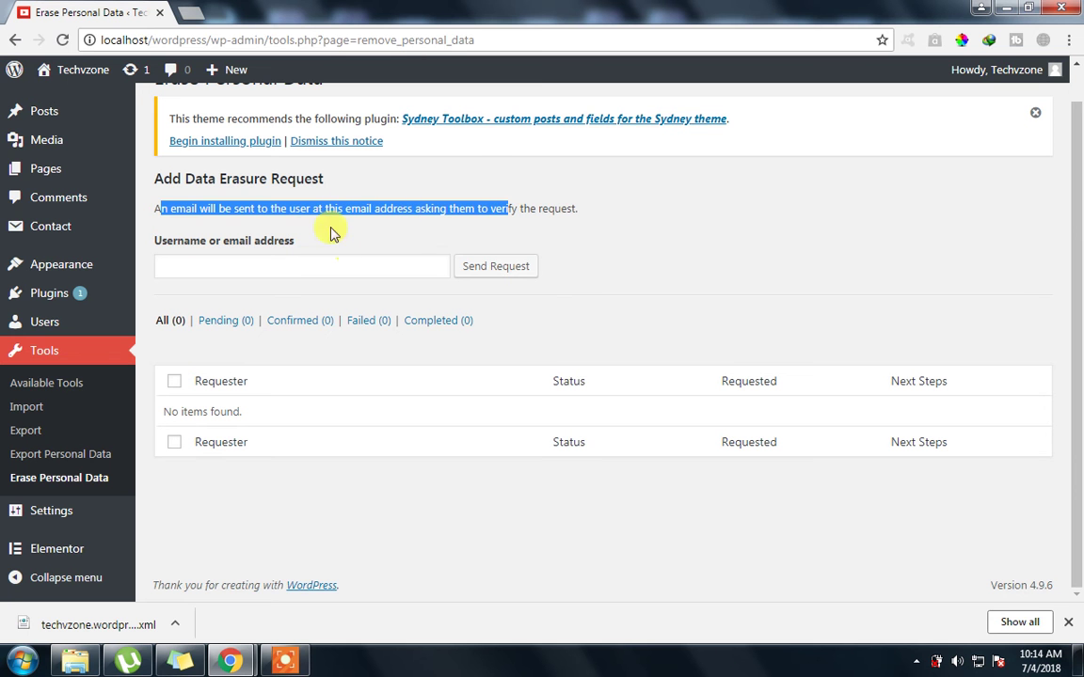
click(444, 208)
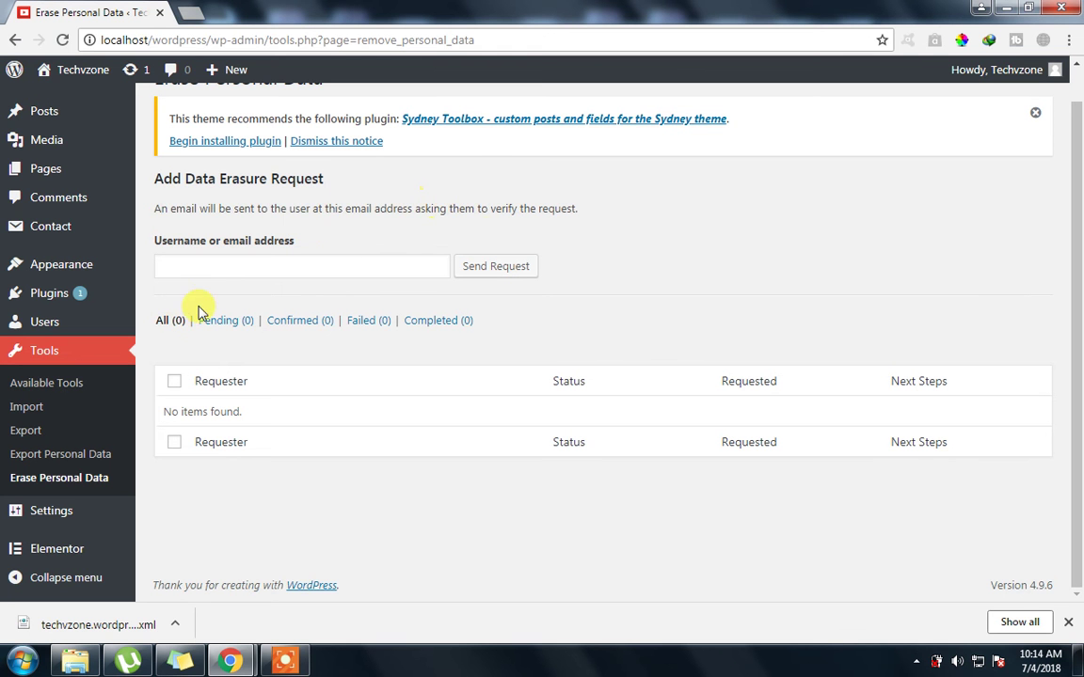
Return to Export Personal Data and read through its export request explanation
click(39, 454)
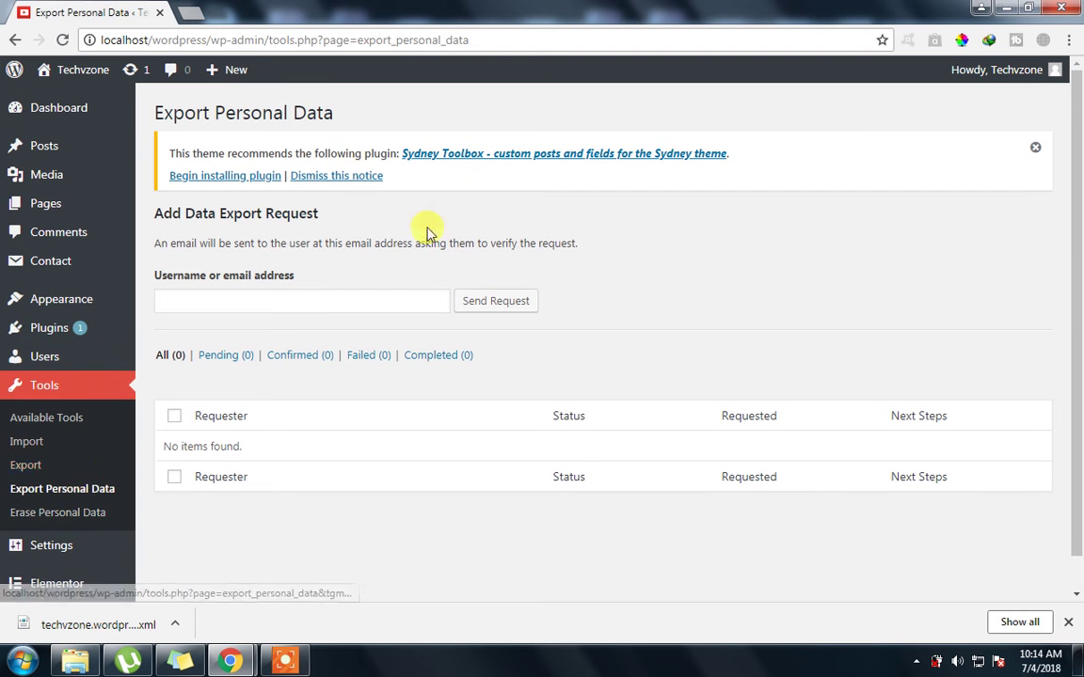
drag(425, 242, 326, 243)
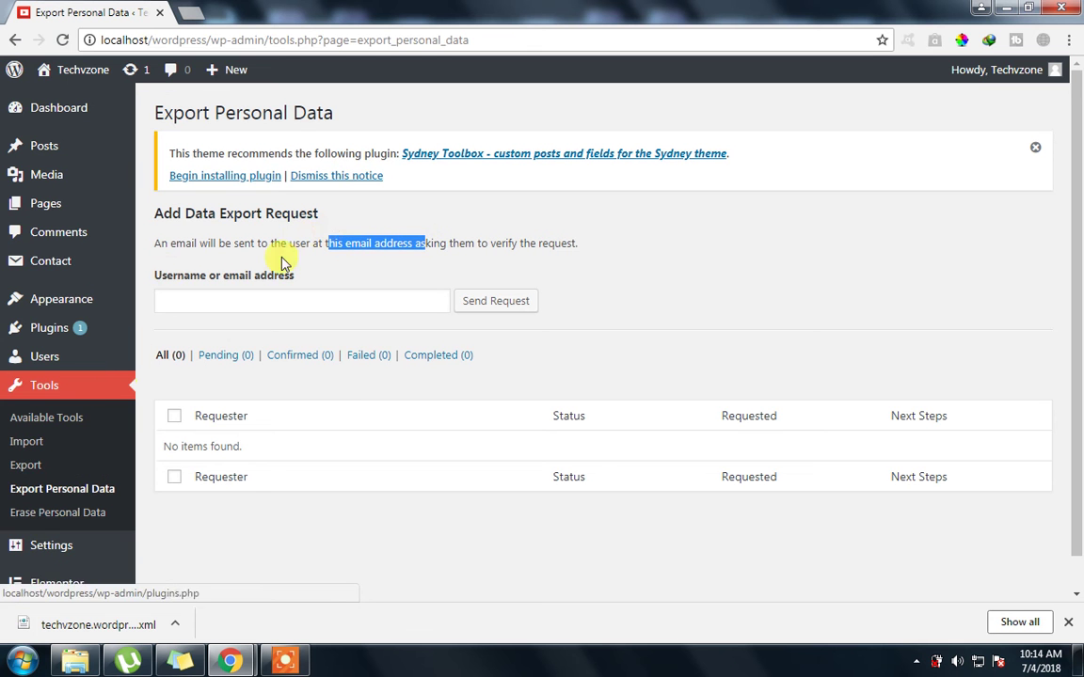
click(463, 257)
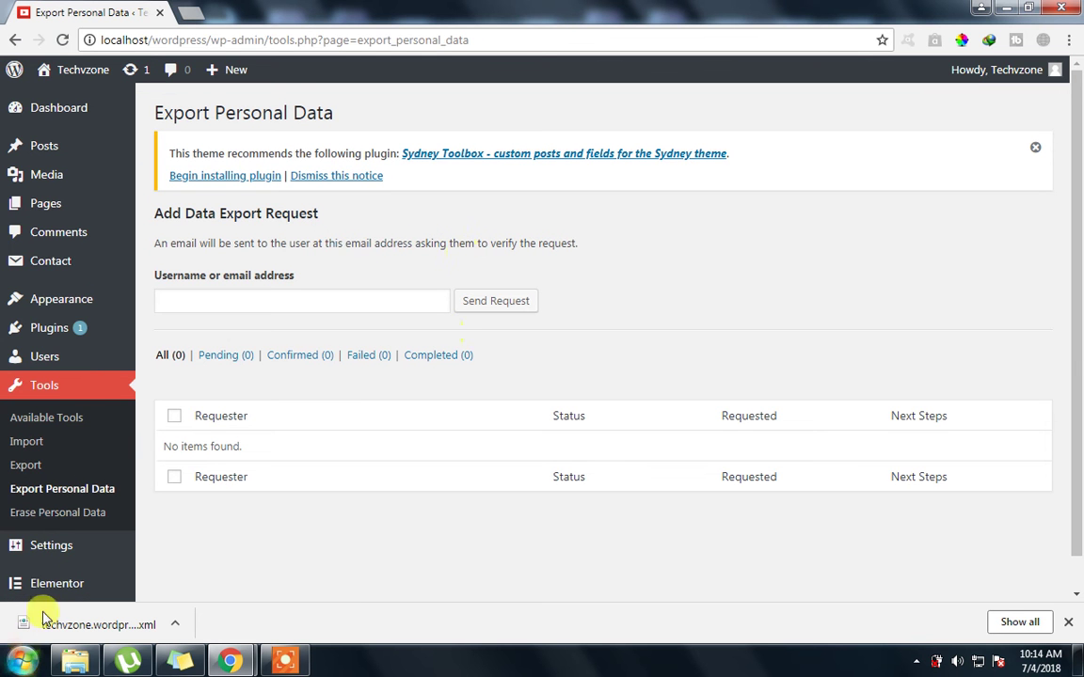
scroll(1075, 404, down, 1)
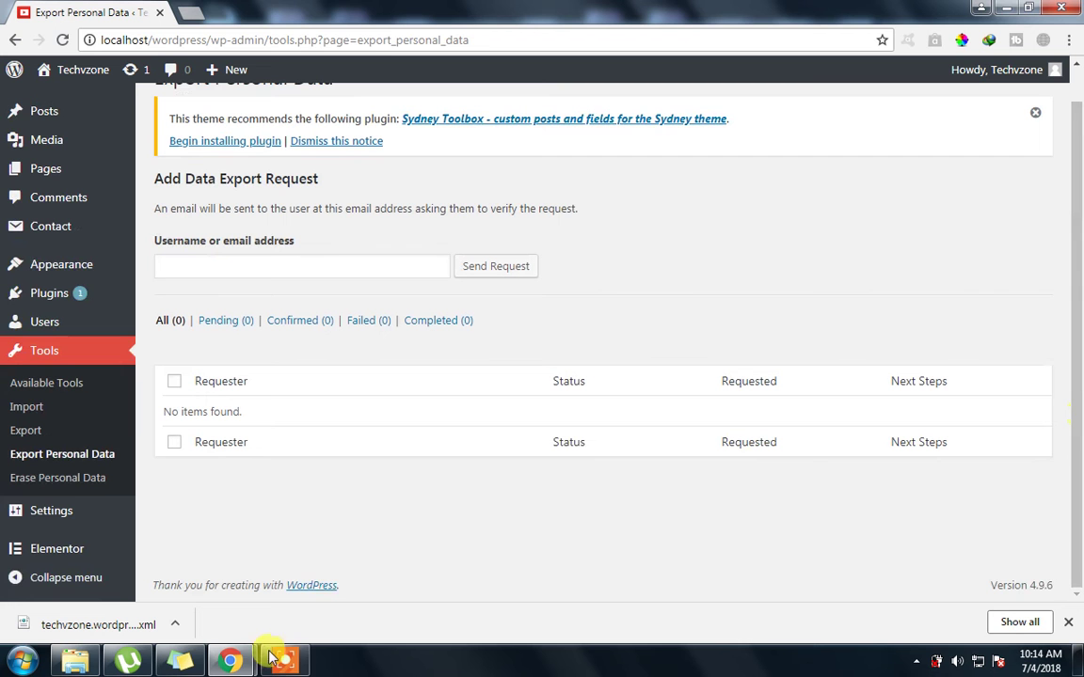
click(284, 661)
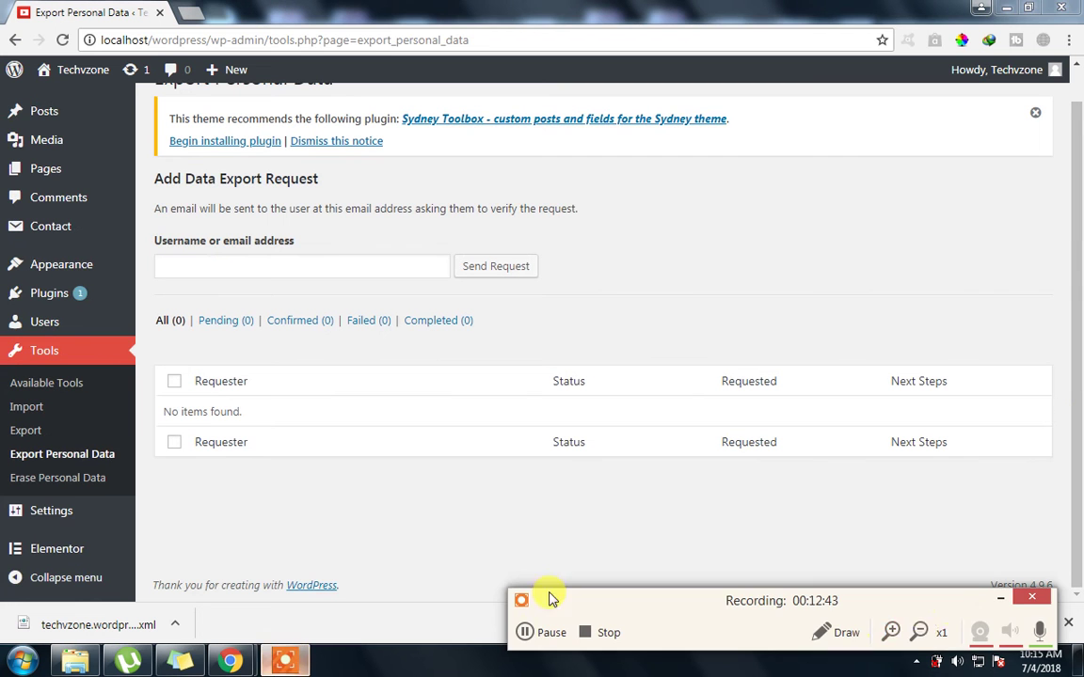
click(1000, 598)
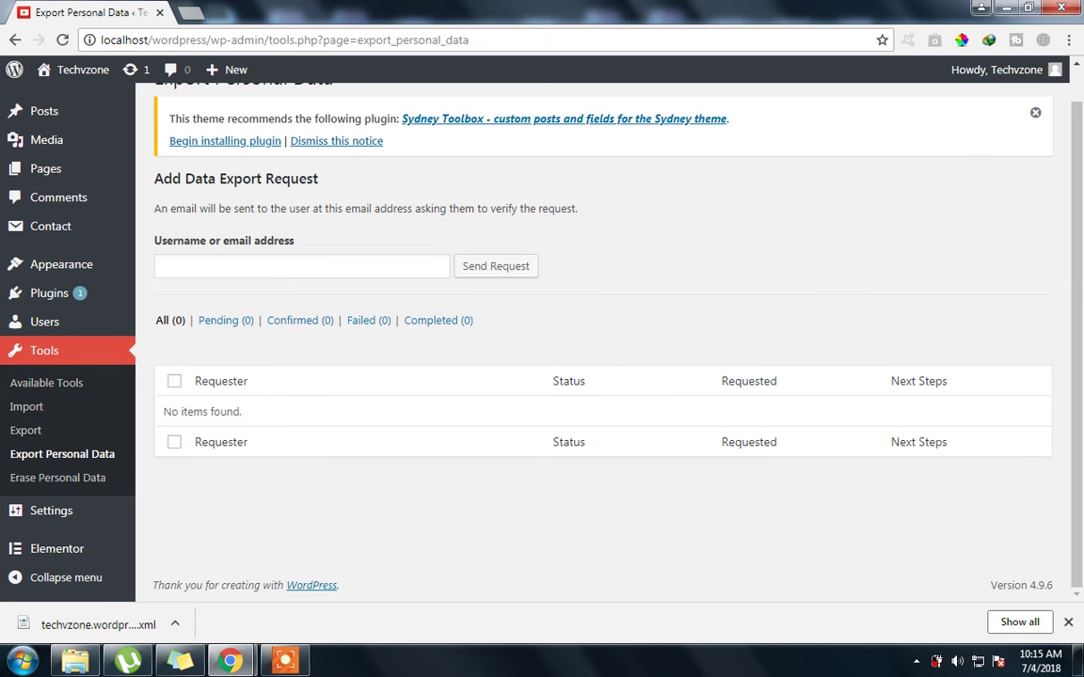
Open General Settings and select the tagline, leaving an abandoned new browser tab
click(19, 519)
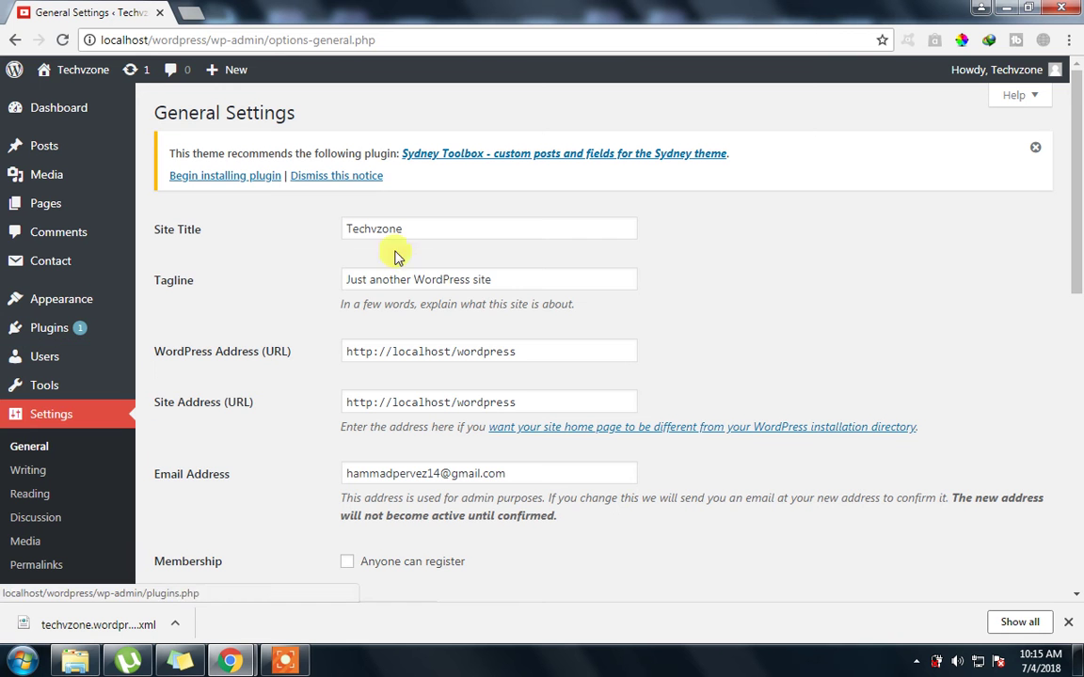
drag(526, 285, 329, 291)
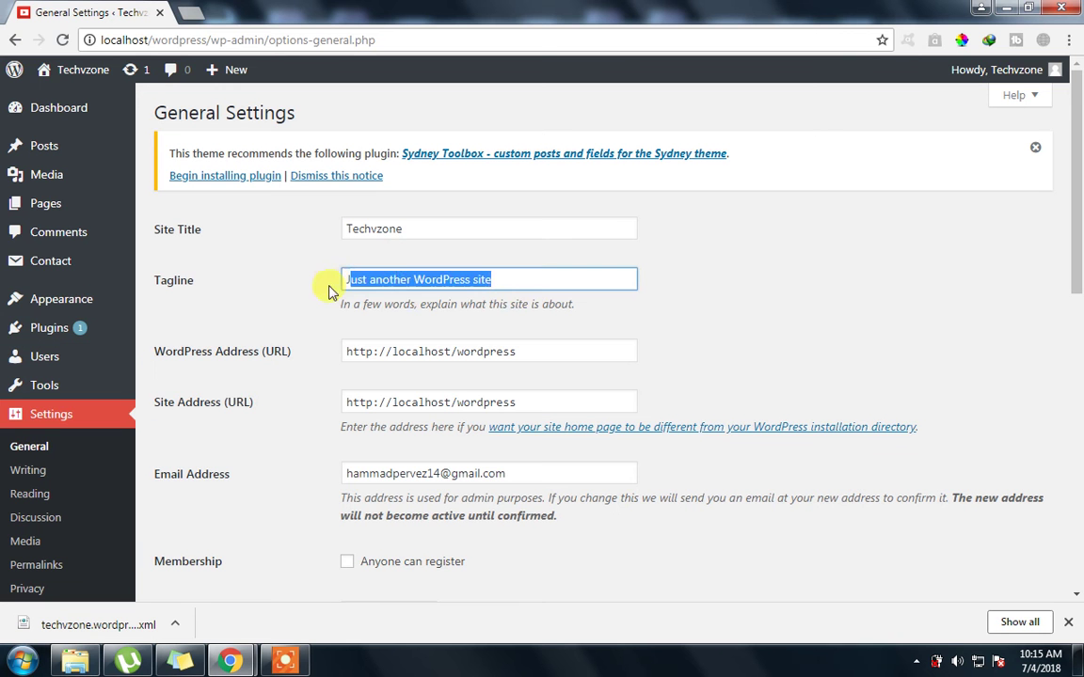
click(185, 17)
text(t)
key(BackSpace)
key(BackSpace)
text(localhost/custom)
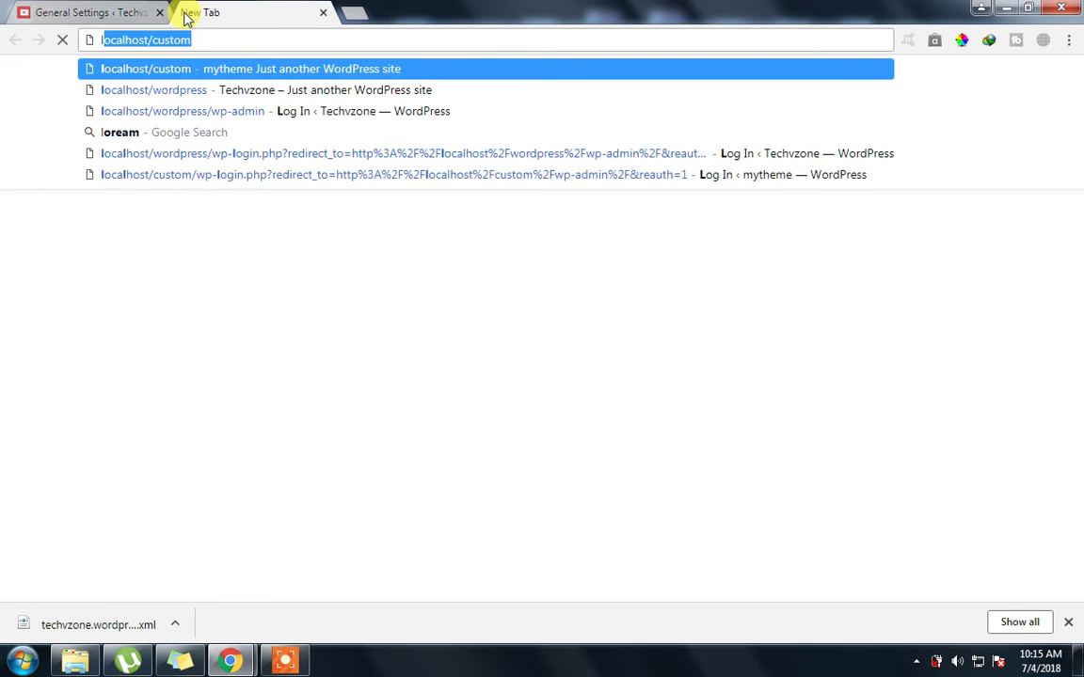
click(45, 12)
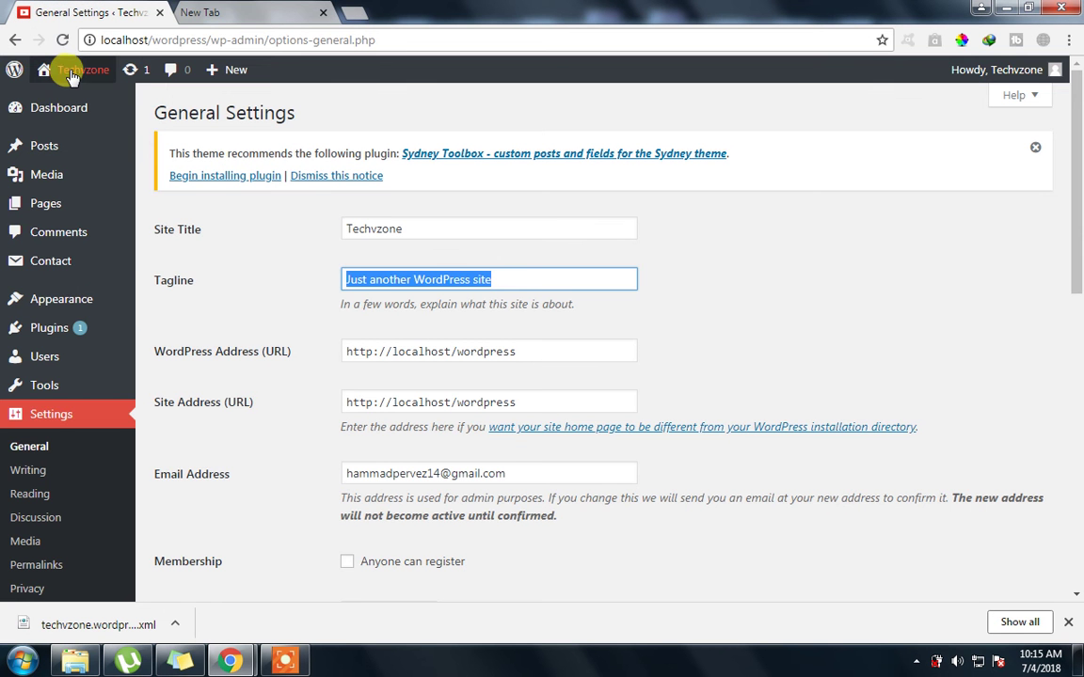
Open the live site from Visit Site in a new tab, then return to General Settings
mouse_move(75, 71)
right_click(77, 98)
click(141, 109)
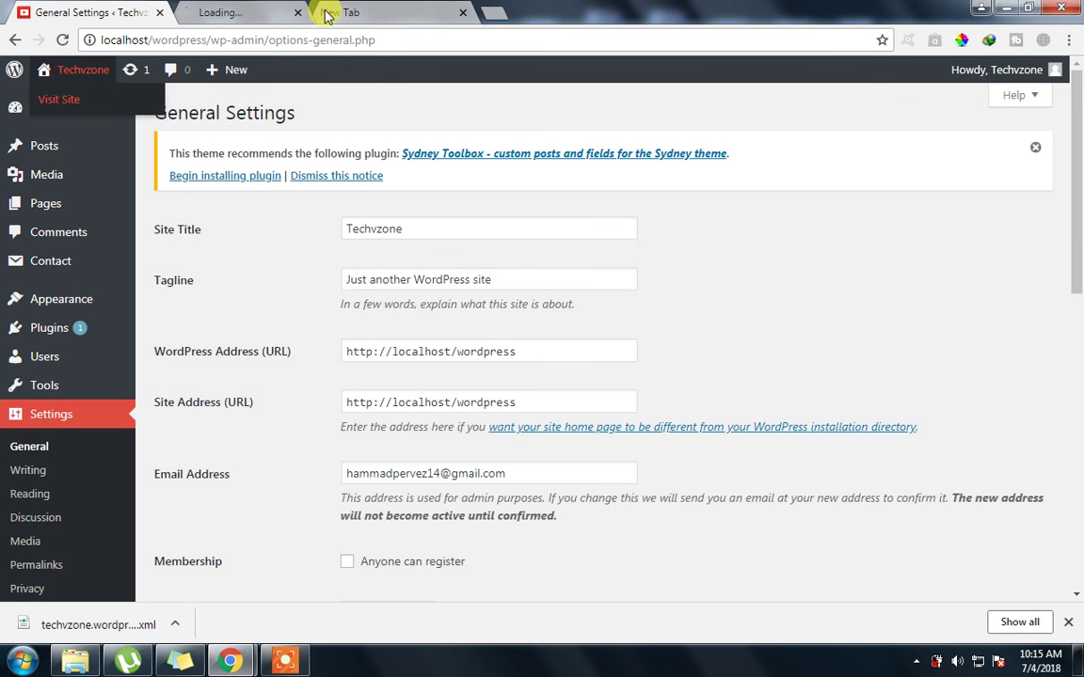
click(264, 7)
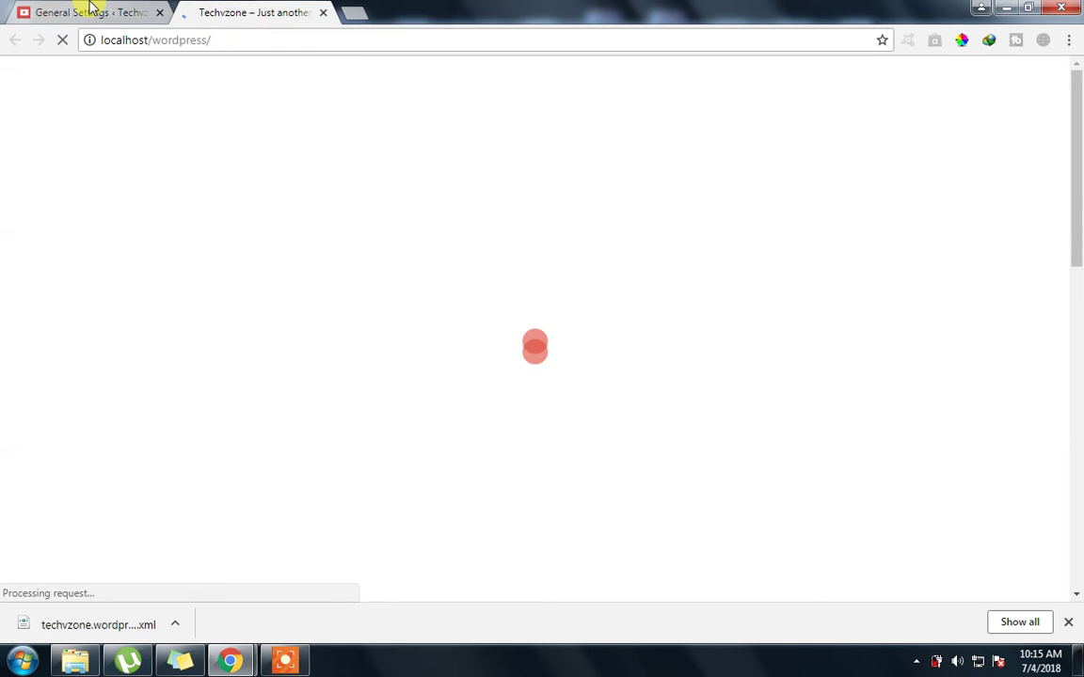
click(92, 11)
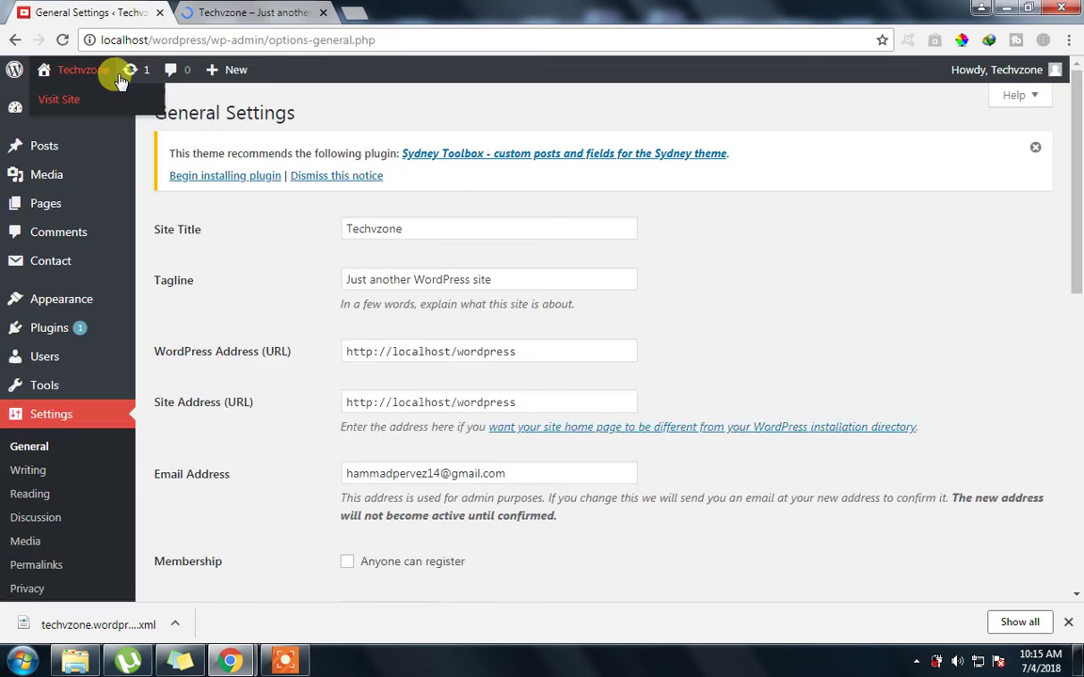
Review the WordPress Address URL and the admin email address in General Settings
drag(532, 348, 331, 353)
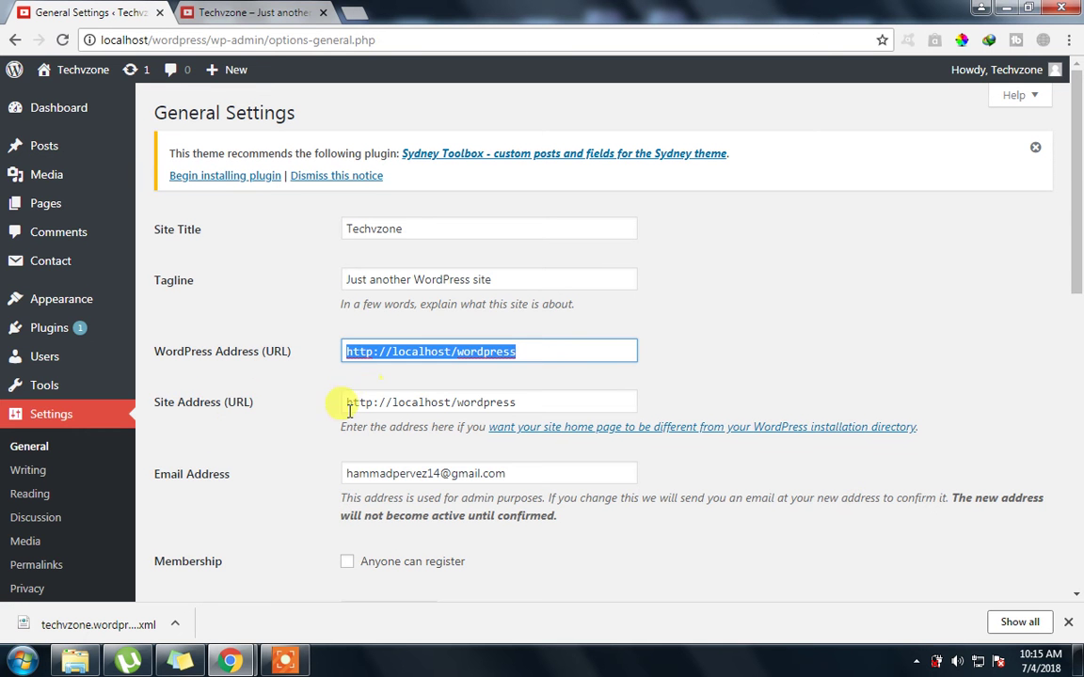
scroll(348, 409, down, 1)
click(416, 387)
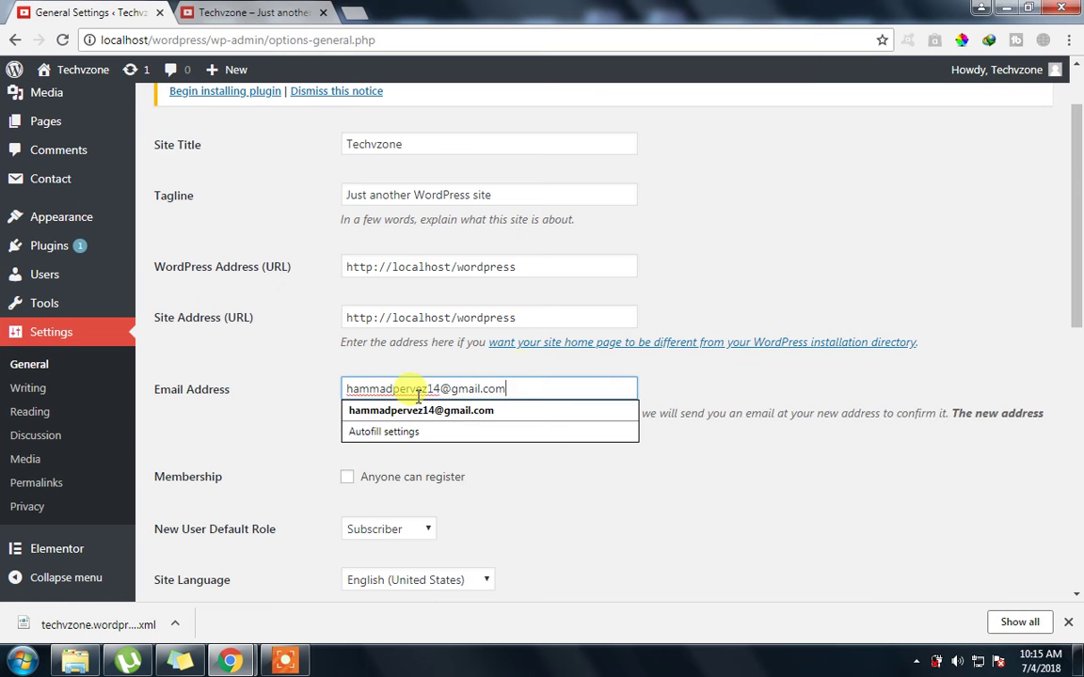
drag(505, 388, 326, 402)
click(302, 440)
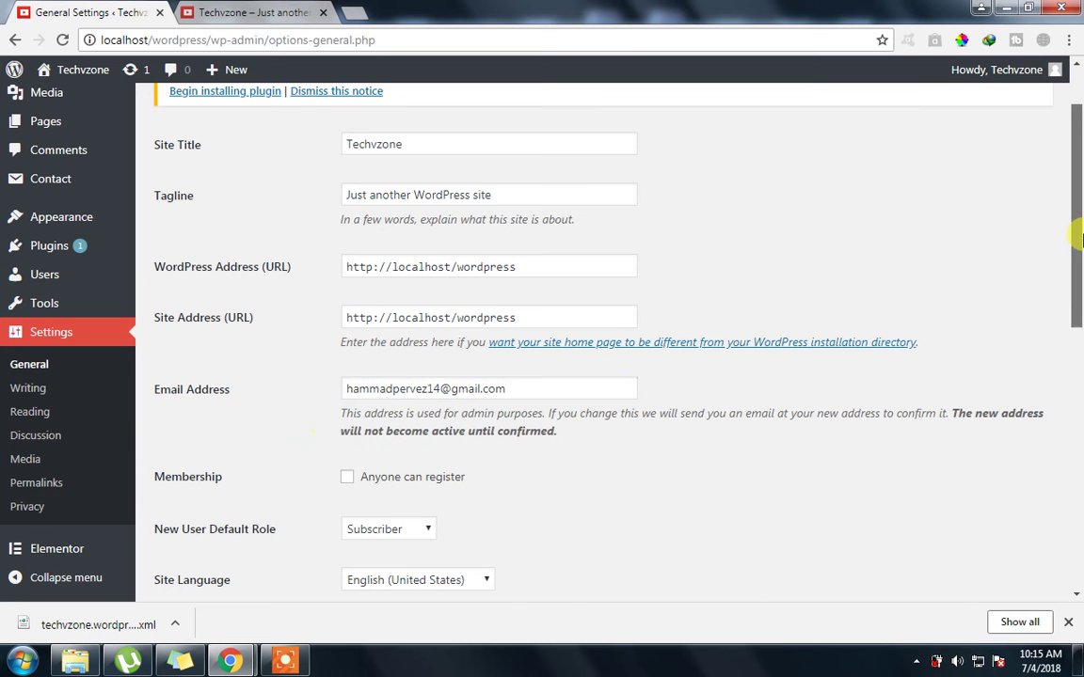
drag(1072, 234, 1078, 272)
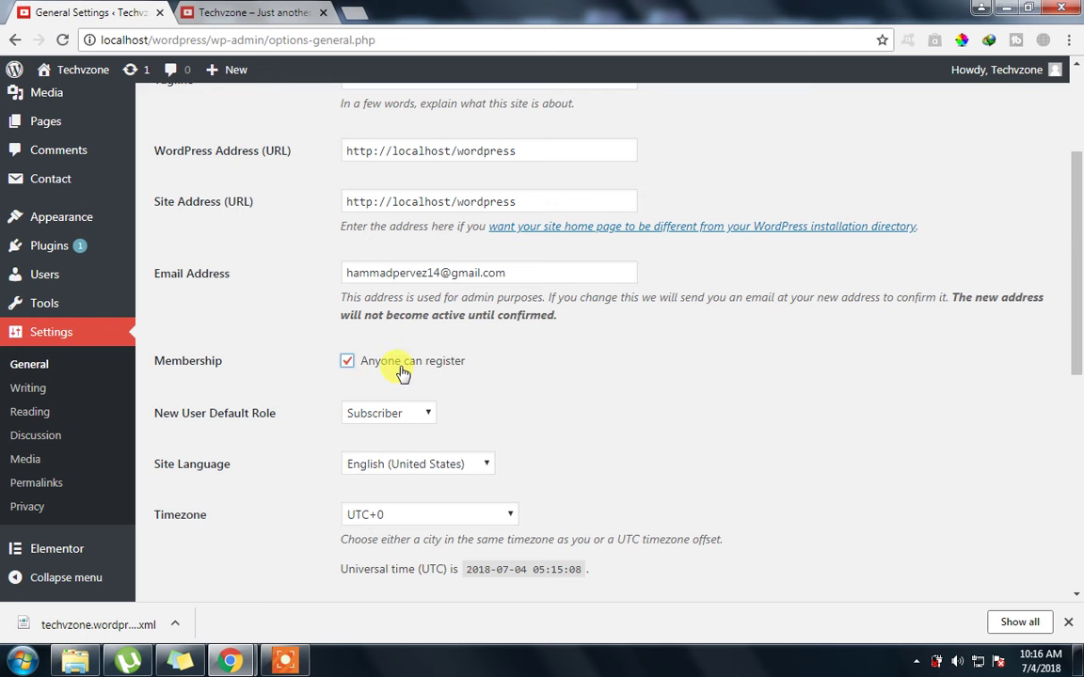
drag(1071, 300, 1077, 373)
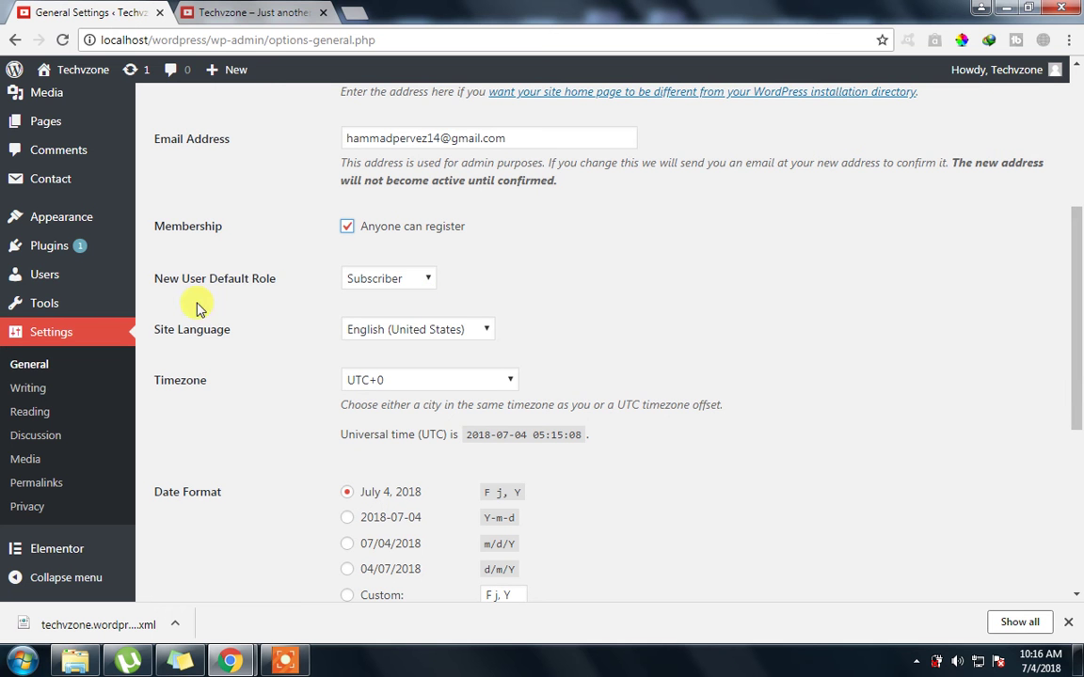
Keep Subscriber as the New User Default Role
click(393, 279)
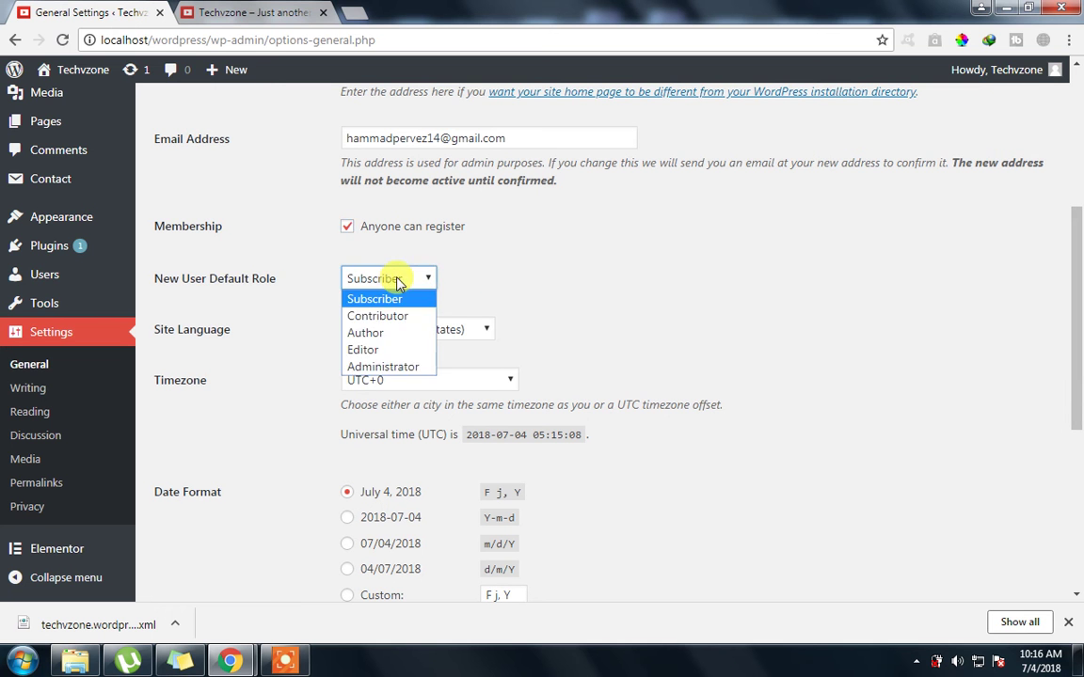
click(399, 280)
click(406, 282)
click(408, 280)
click(411, 281)
click(411, 282)
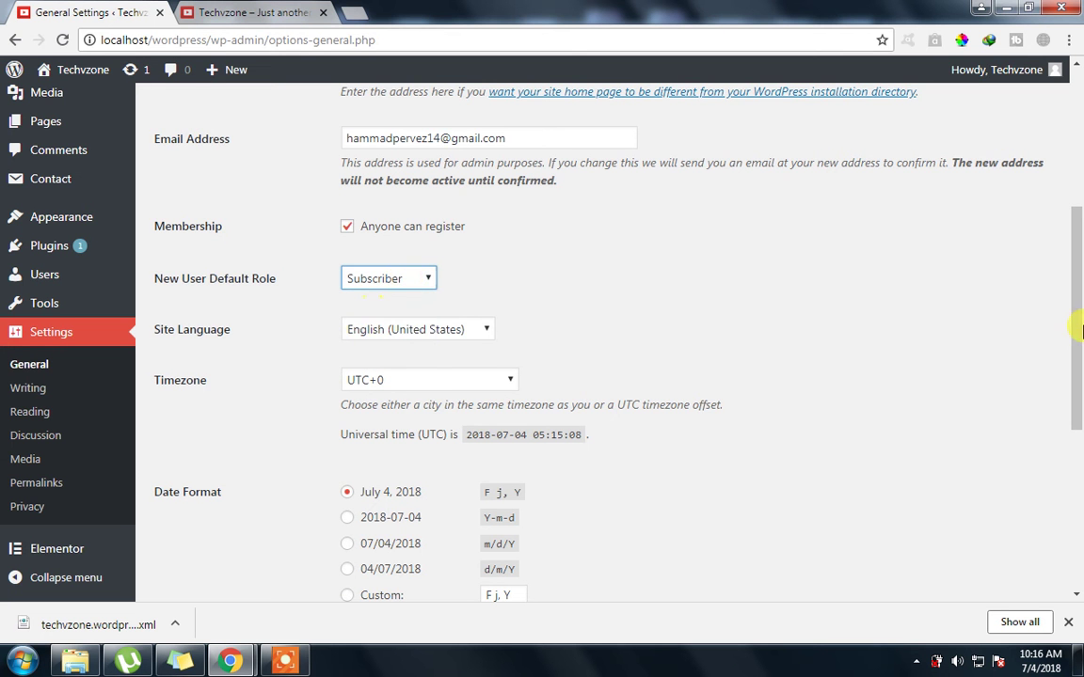
Confirm the timezone stays UTC+0 and the week starts on Monday
scroll(1077, 334, down, 1)
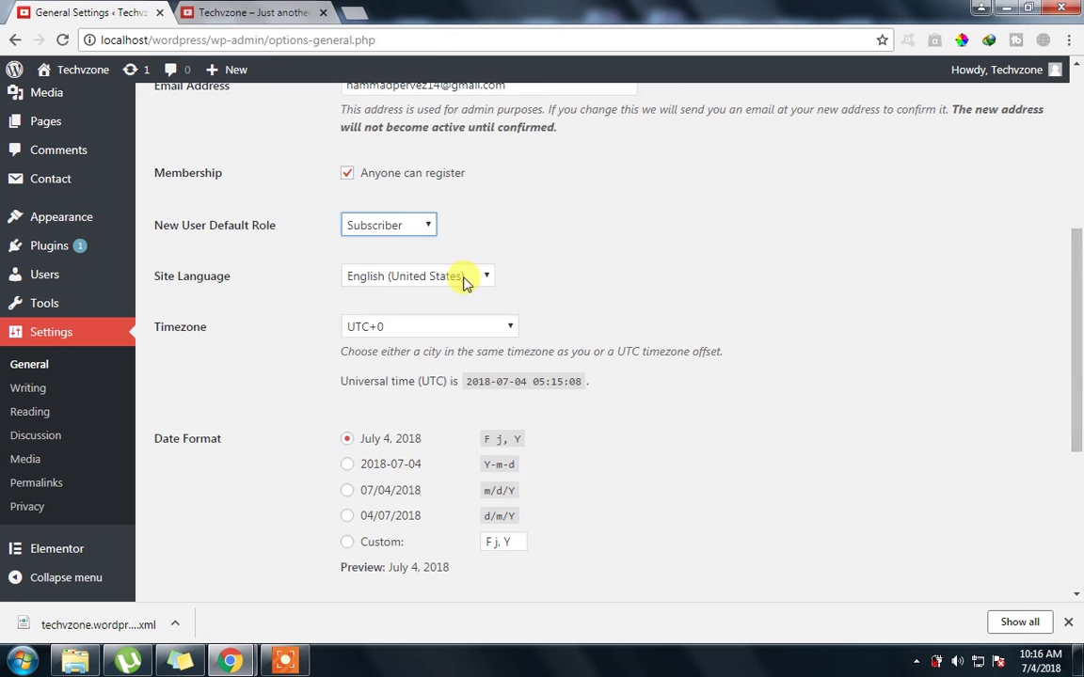
scroll(1073, 358, down, 1)
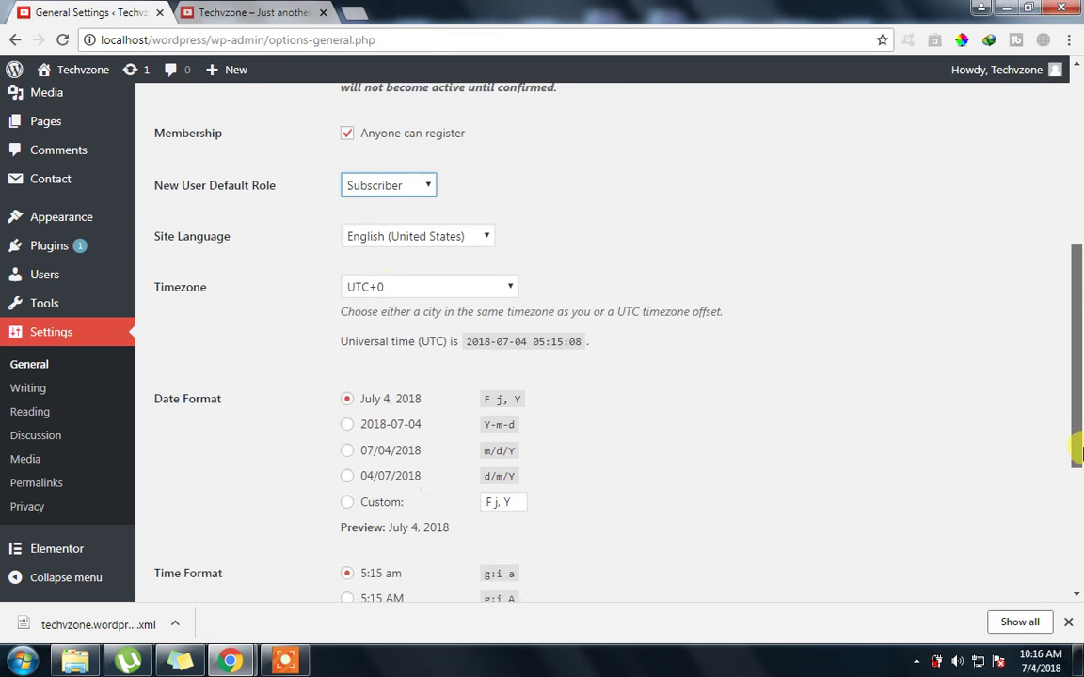
click(404, 278)
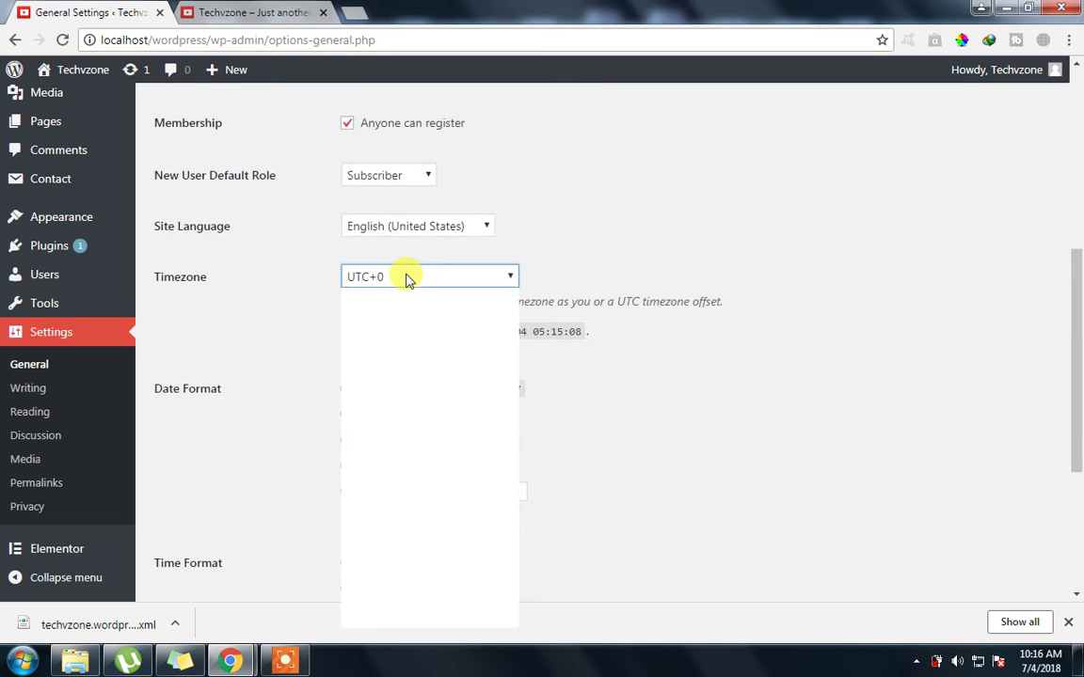
click(406, 278)
scroll(1077, 362, down, 1)
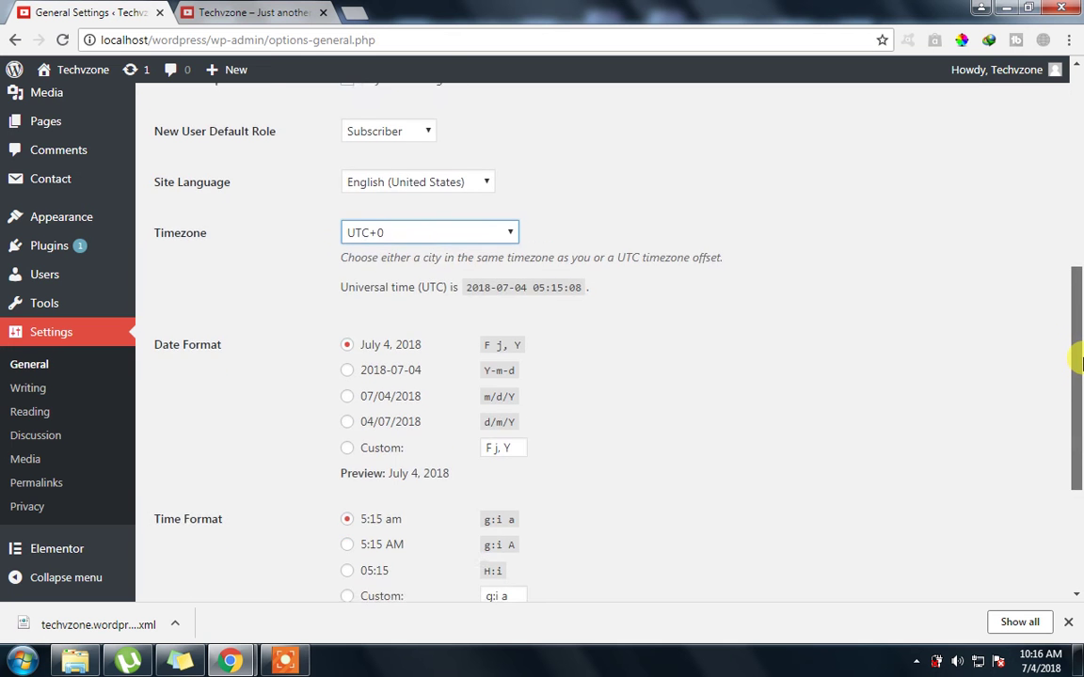
drag(1075, 362, 1072, 460)
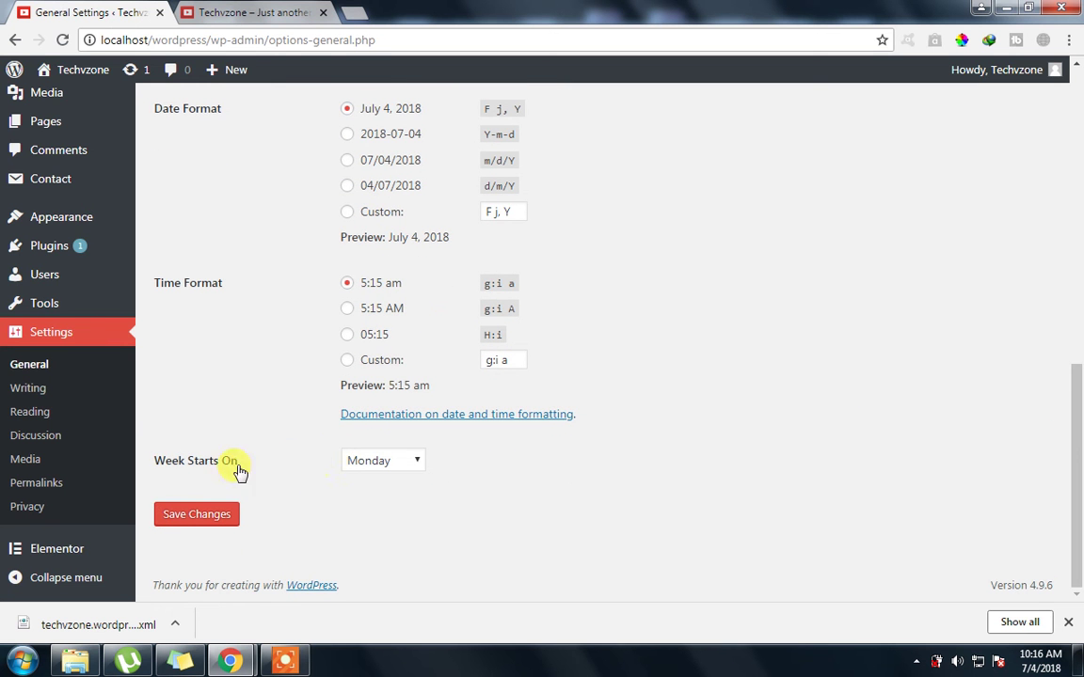
click(380, 467)
click(399, 467)
click(396, 466)
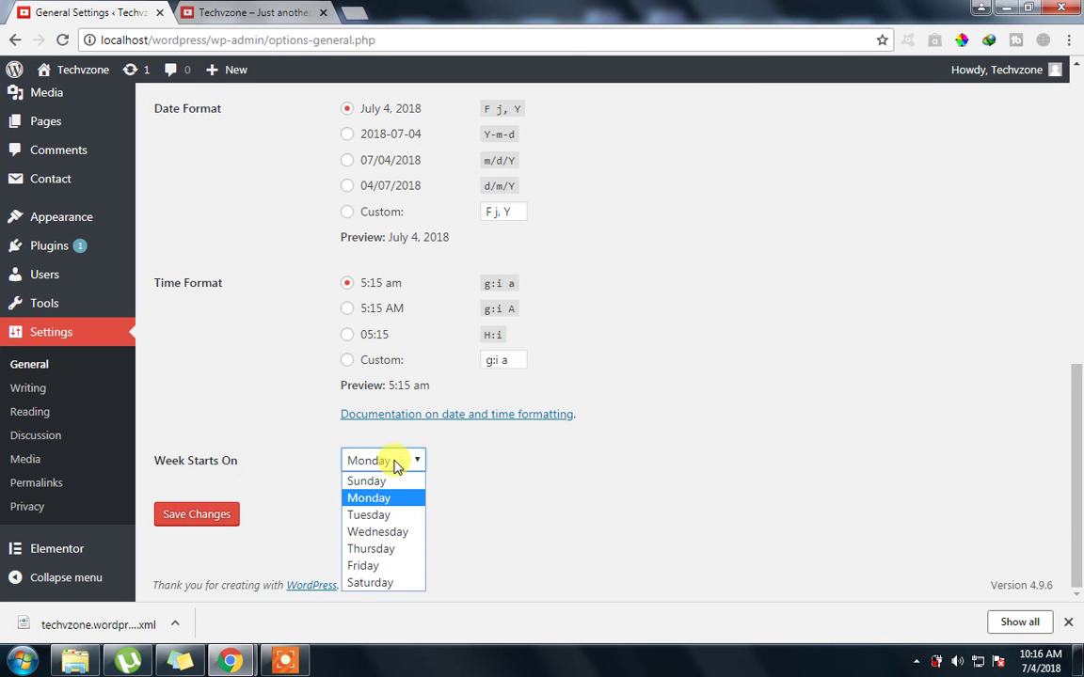
click(396, 467)
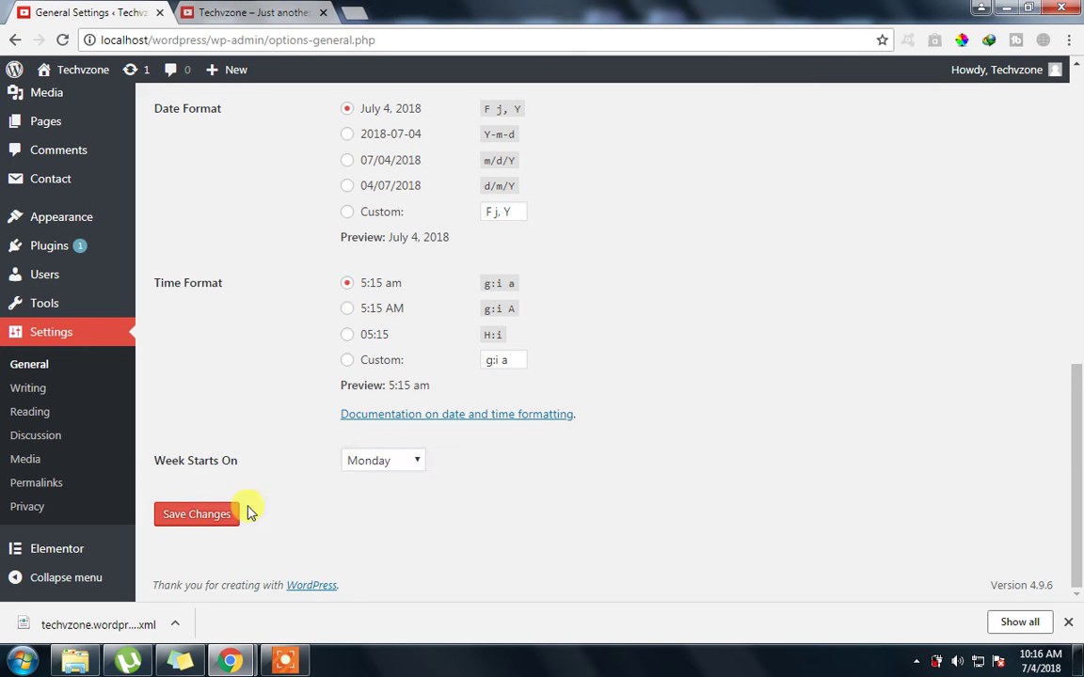
Open Writing Settings and set the Default Post Category to WWE
click(33, 394)
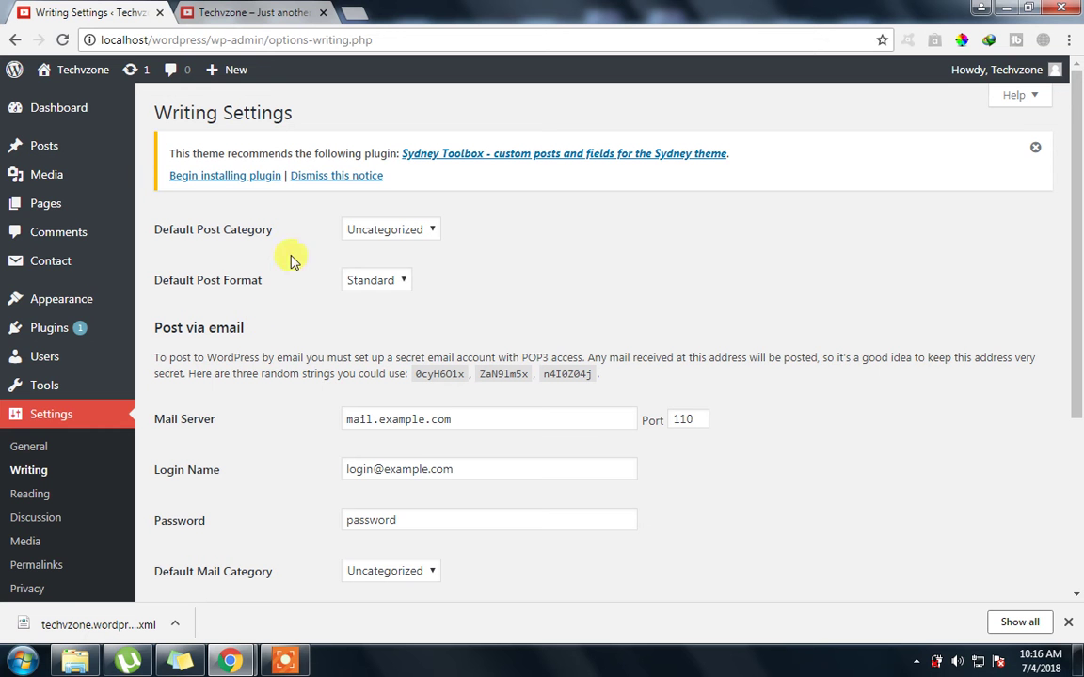
click(408, 240)
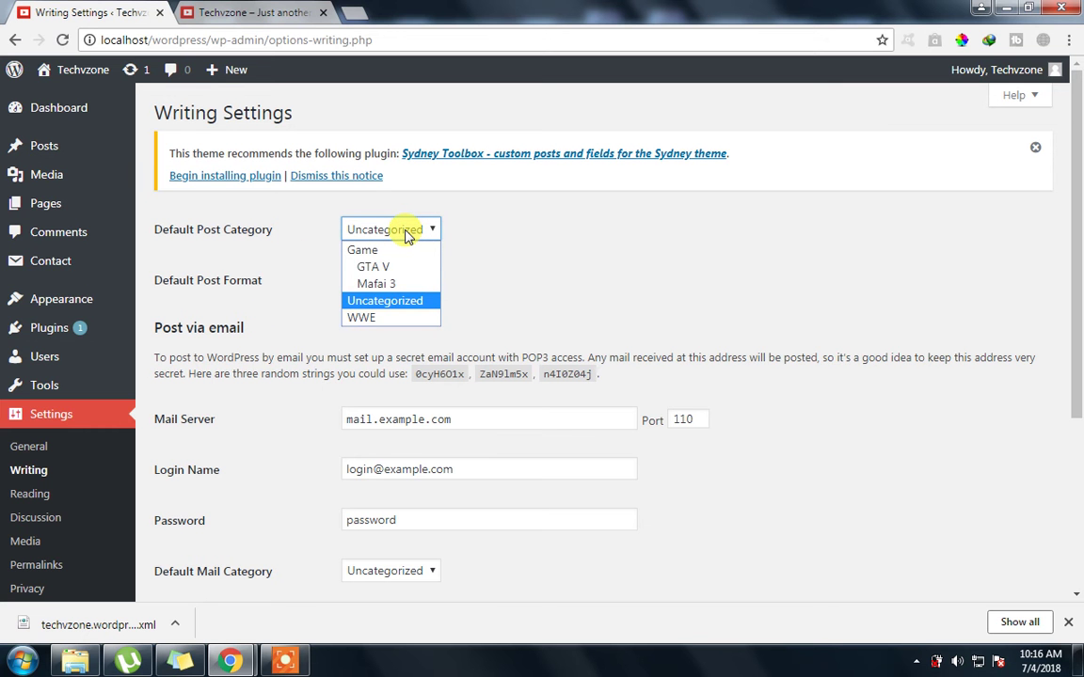
click(378, 317)
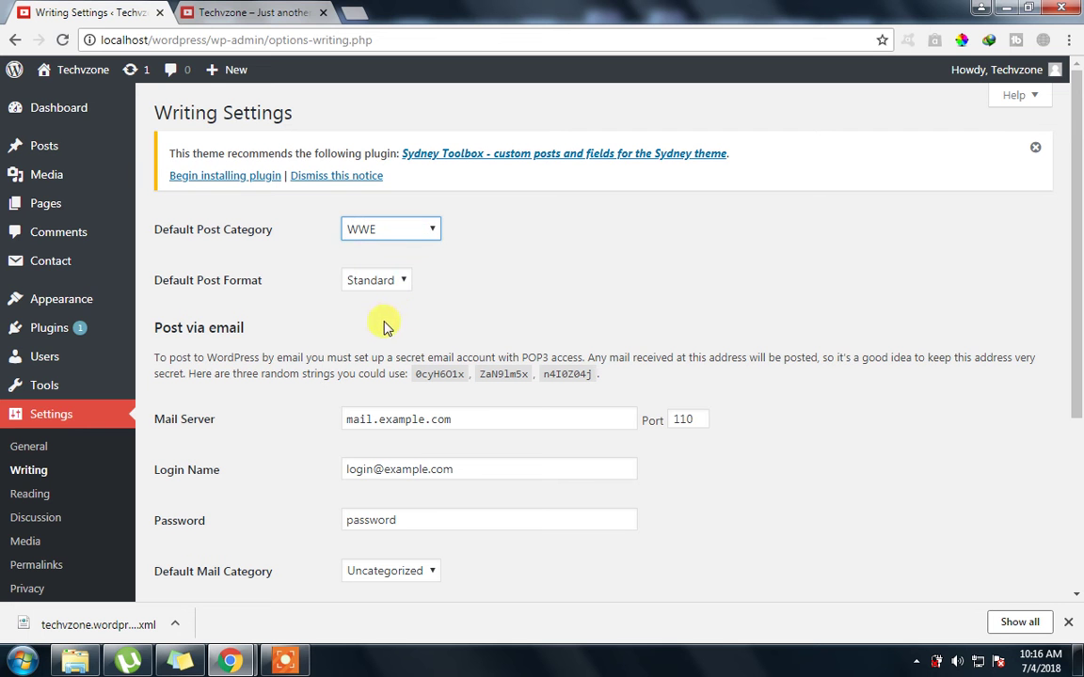
click(377, 237)
click(377, 239)
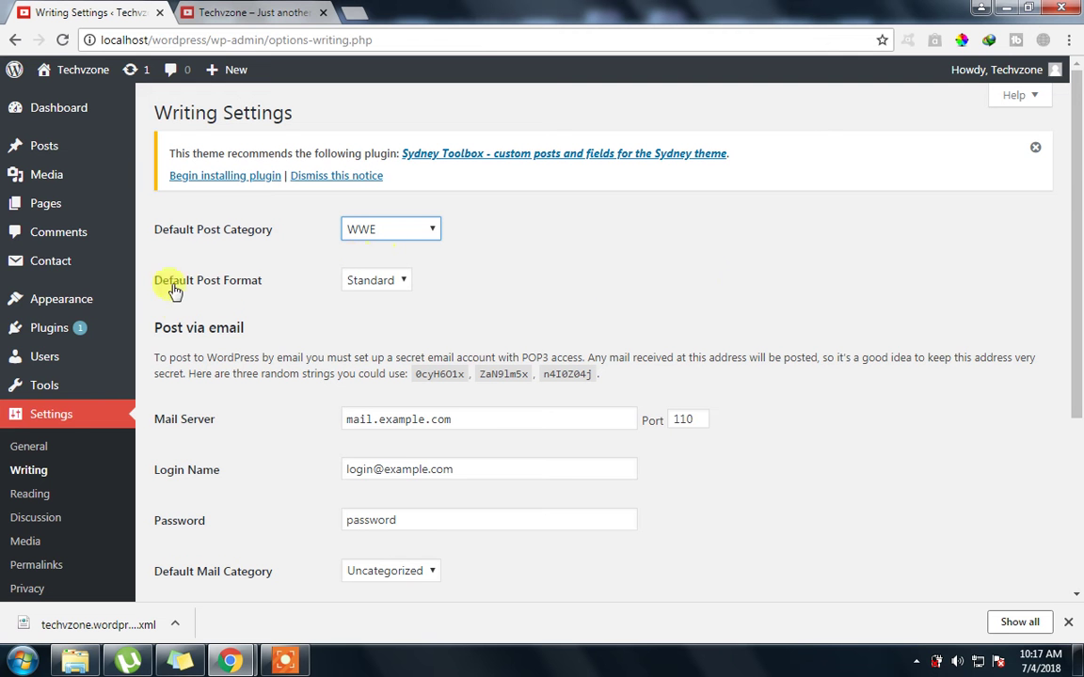
Check the Default Post Format options, leaving it on Standard
click(399, 280)
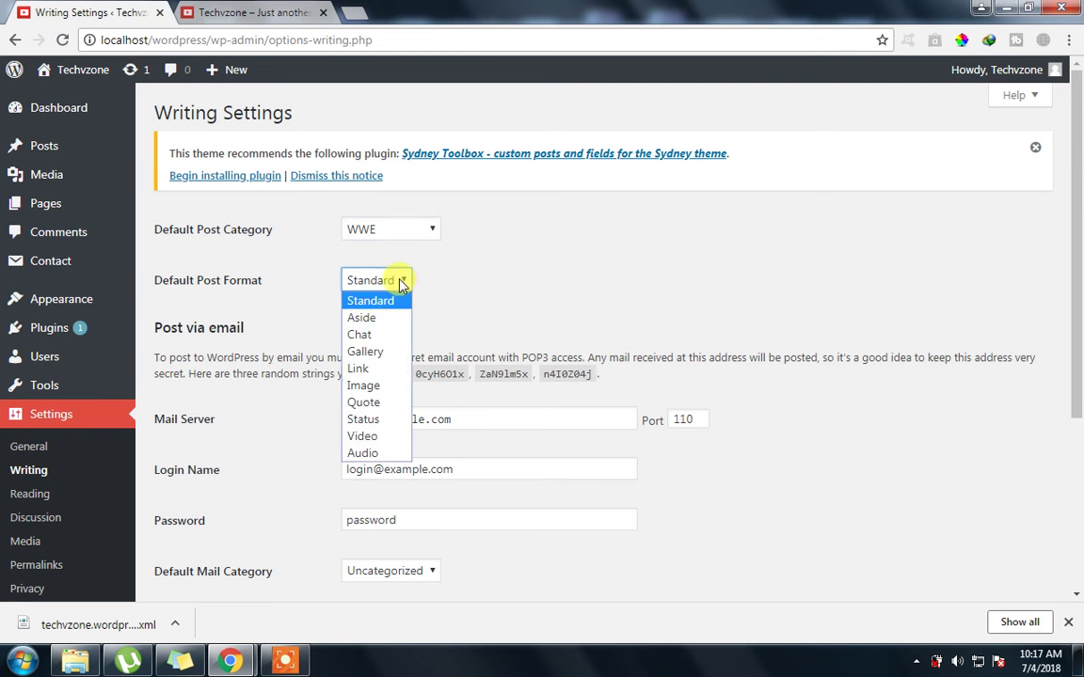
click(494, 271)
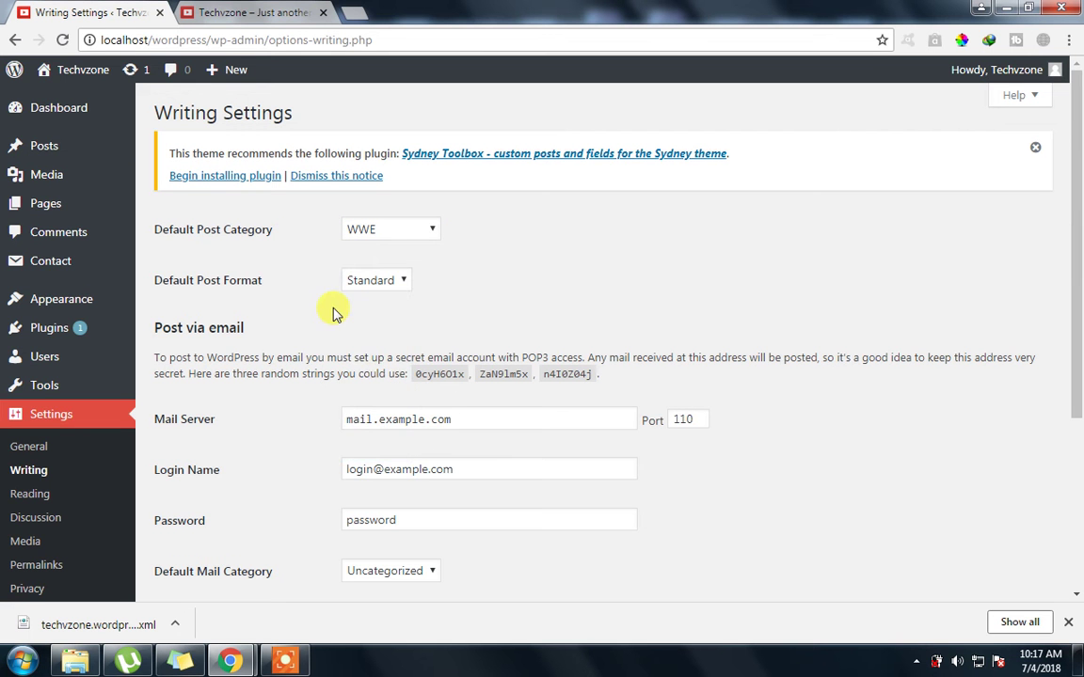
click(368, 279)
click(496, 275)
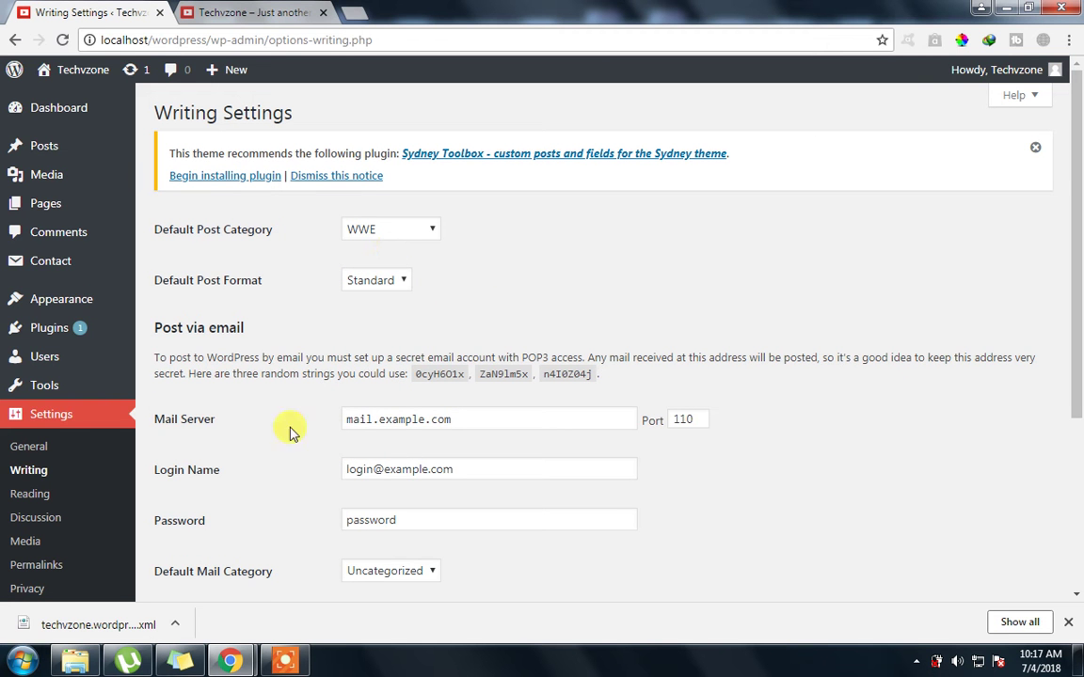
drag(571, 426, 309, 431)
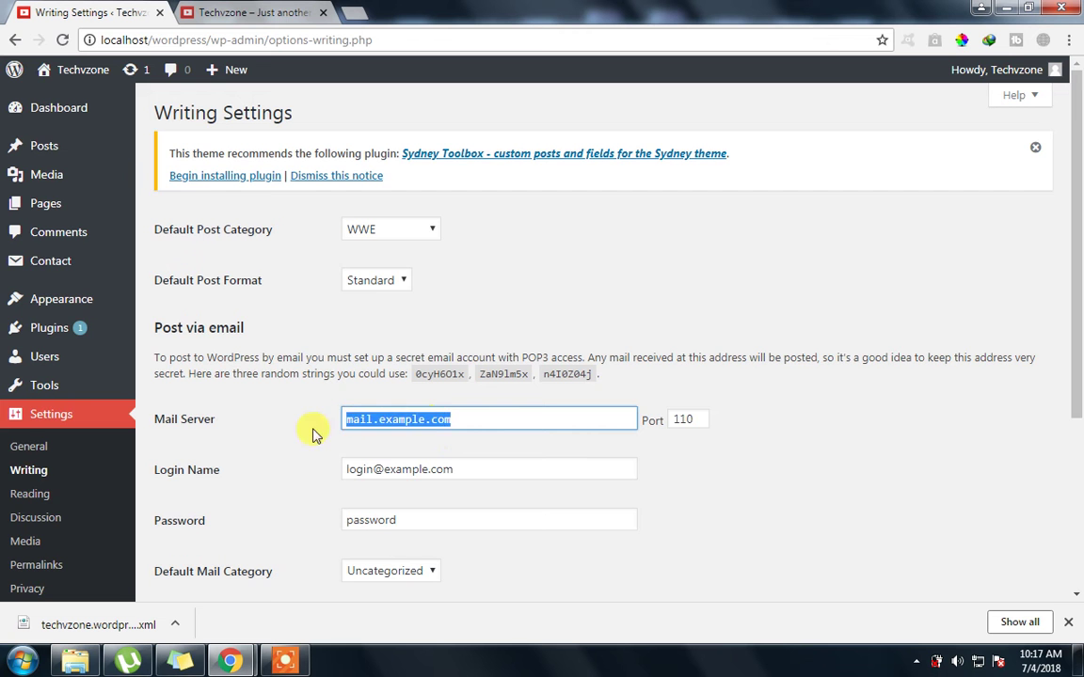
Review the Post via email server, login name and password, leaving the mail category Uncategorized
scroll(297, 437, down, 1)
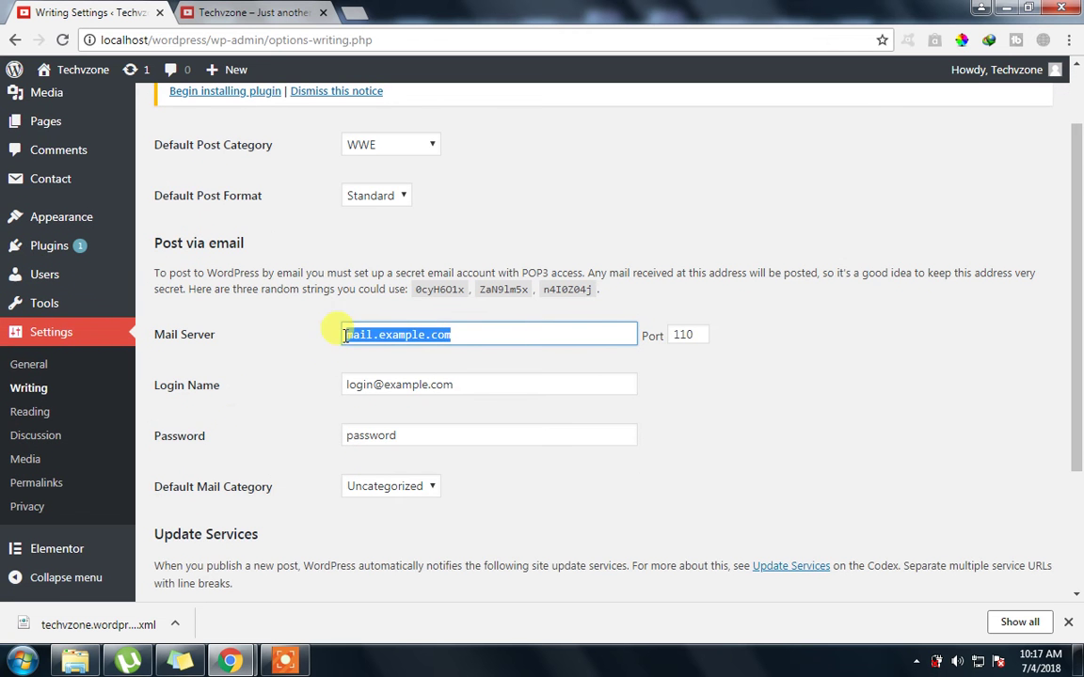
scroll(265, 395, down, 1)
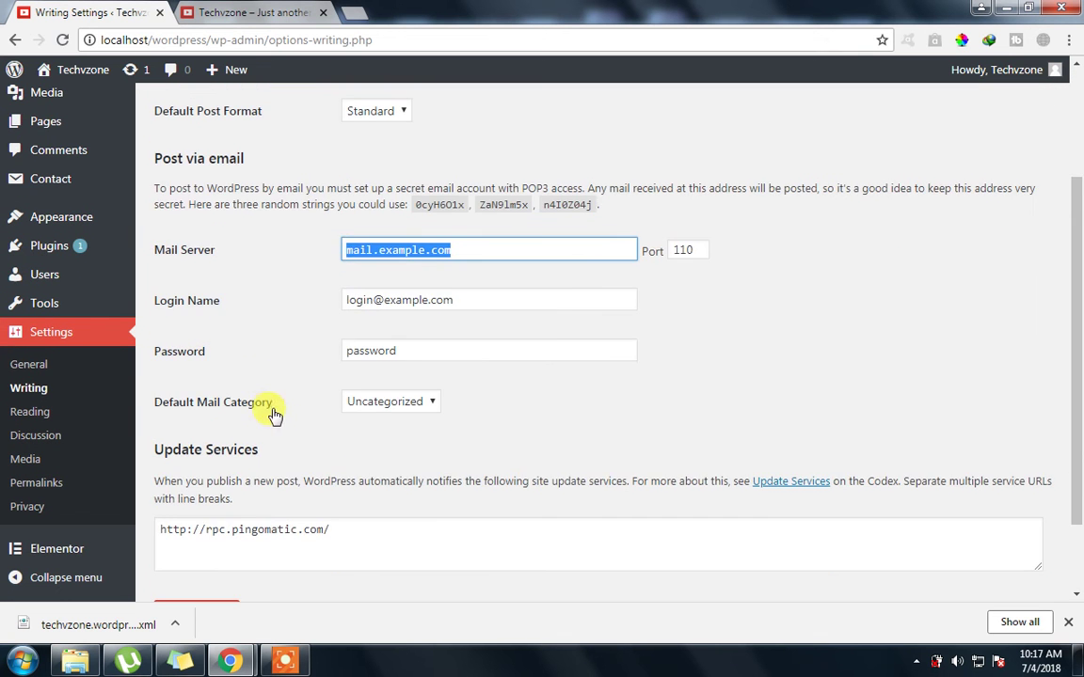
click(613, 245)
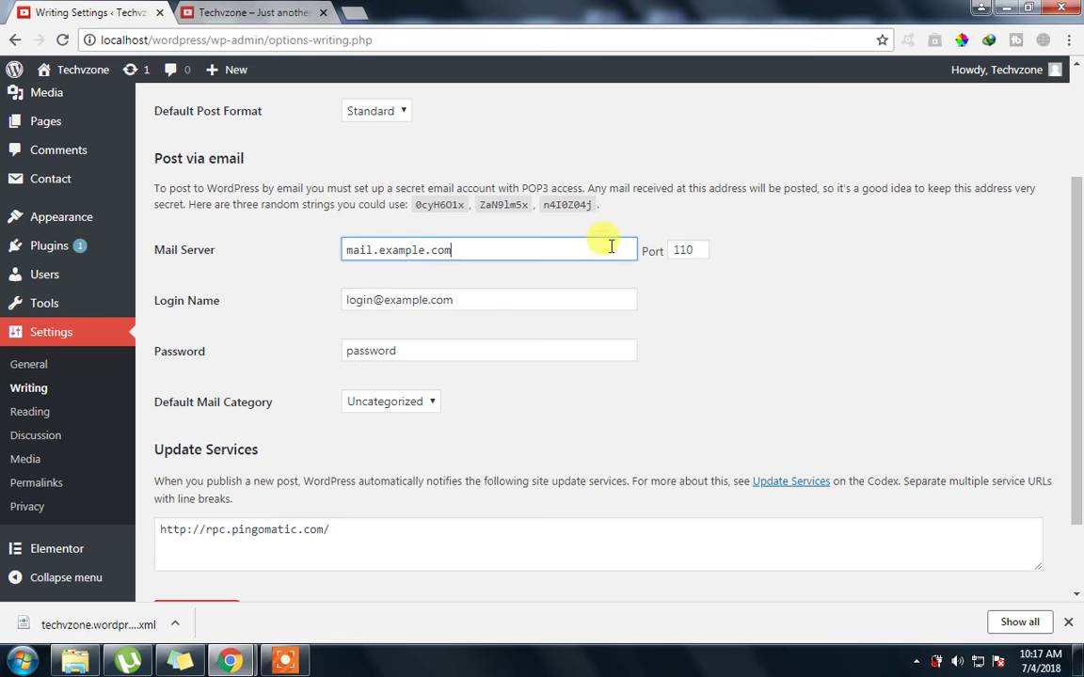
drag(465, 245, 278, 287)
click(277, 287)
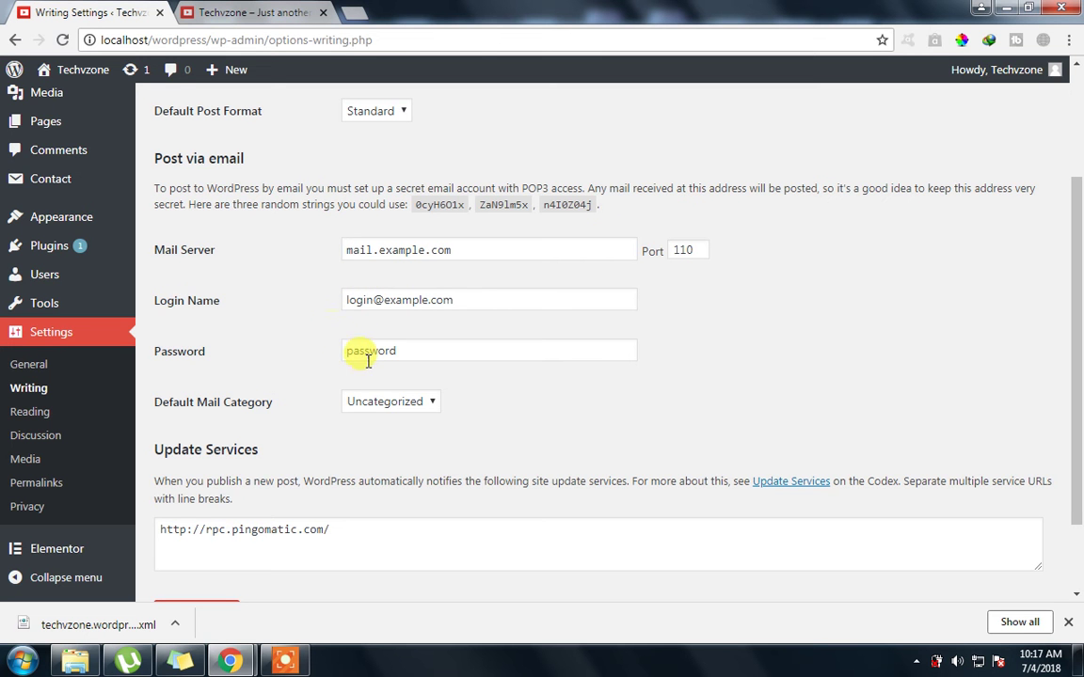
drag(461, 299, 273, 322)
click(282, 320)
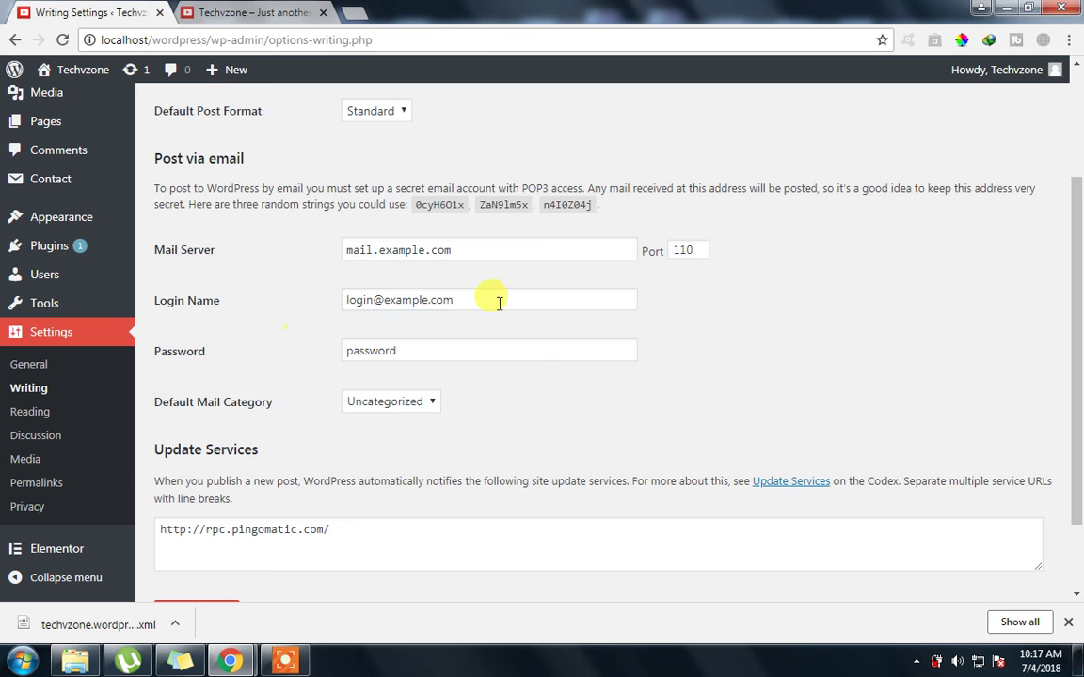
drag(495, 300, 346, 297)
key(Tab)
scroll(285, 386, down, 2)
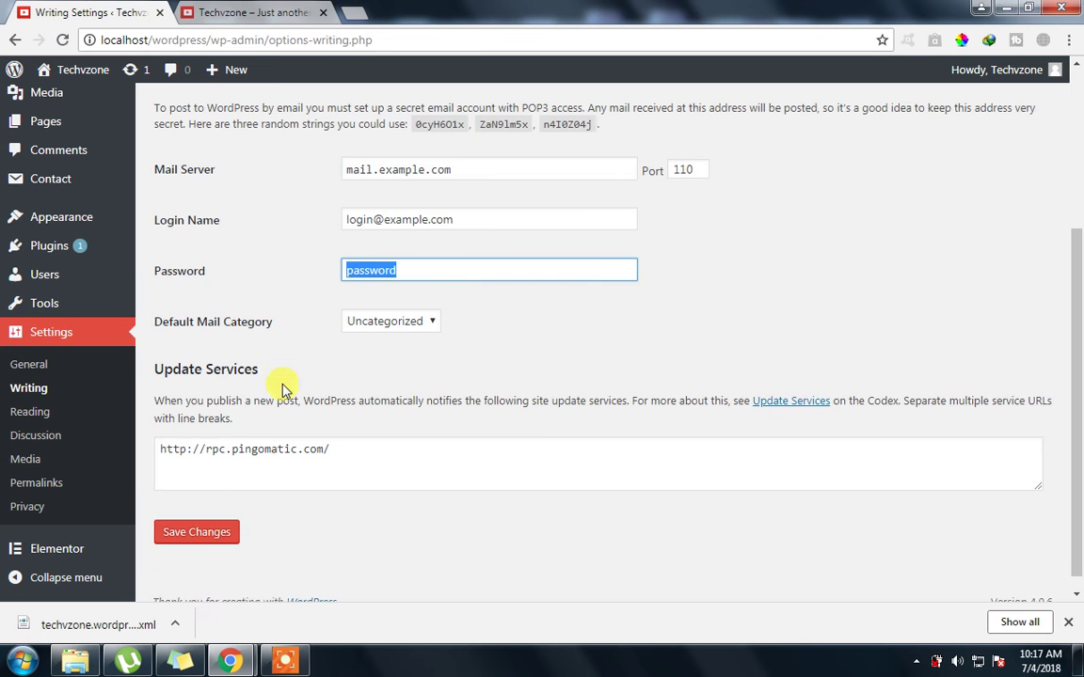
click(426, 318)
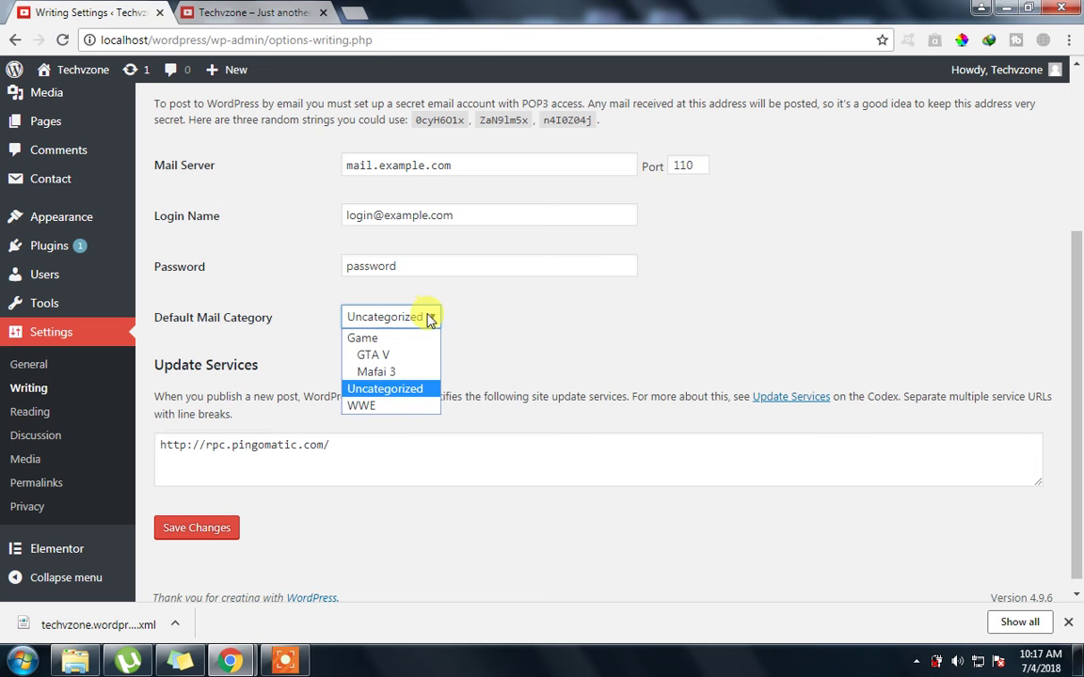
click(410, 392)
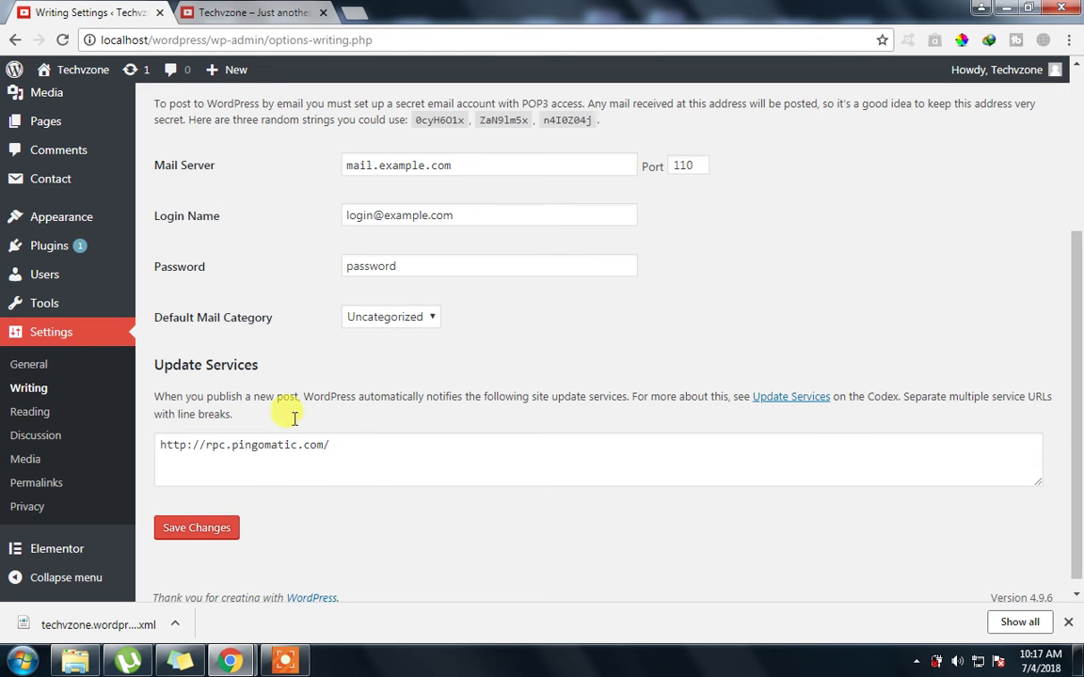
Open Settings > Reading and highlight the 'Your homepage displays' setting
click(15, 423)
scroll(138, 358, up, 5)
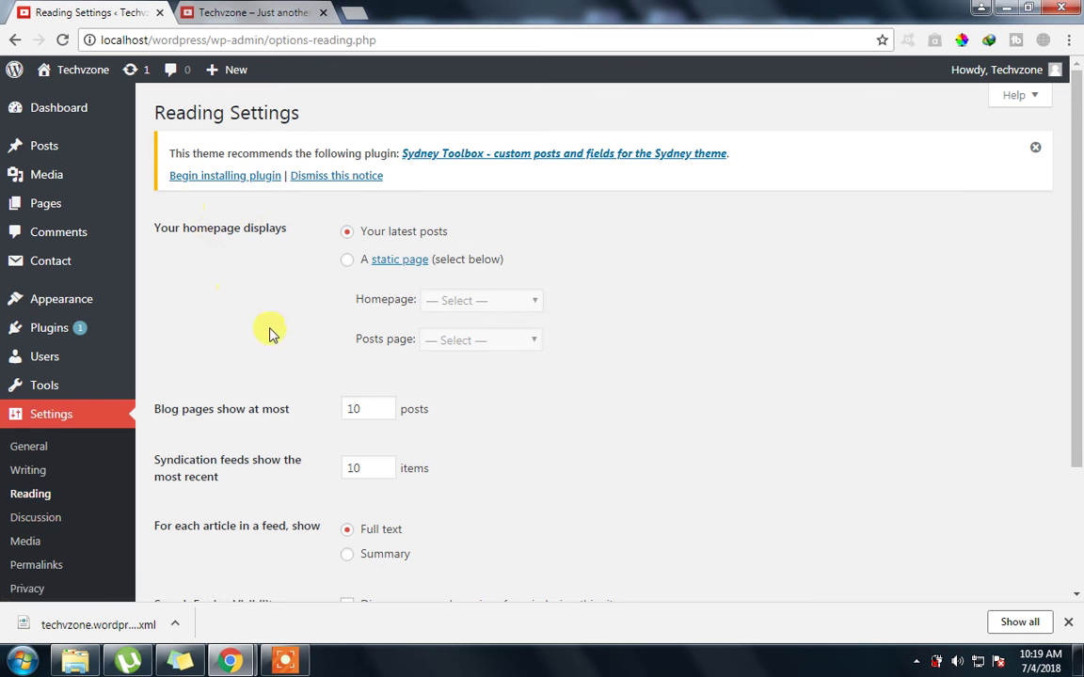
drag(175, 228, 249, 229)
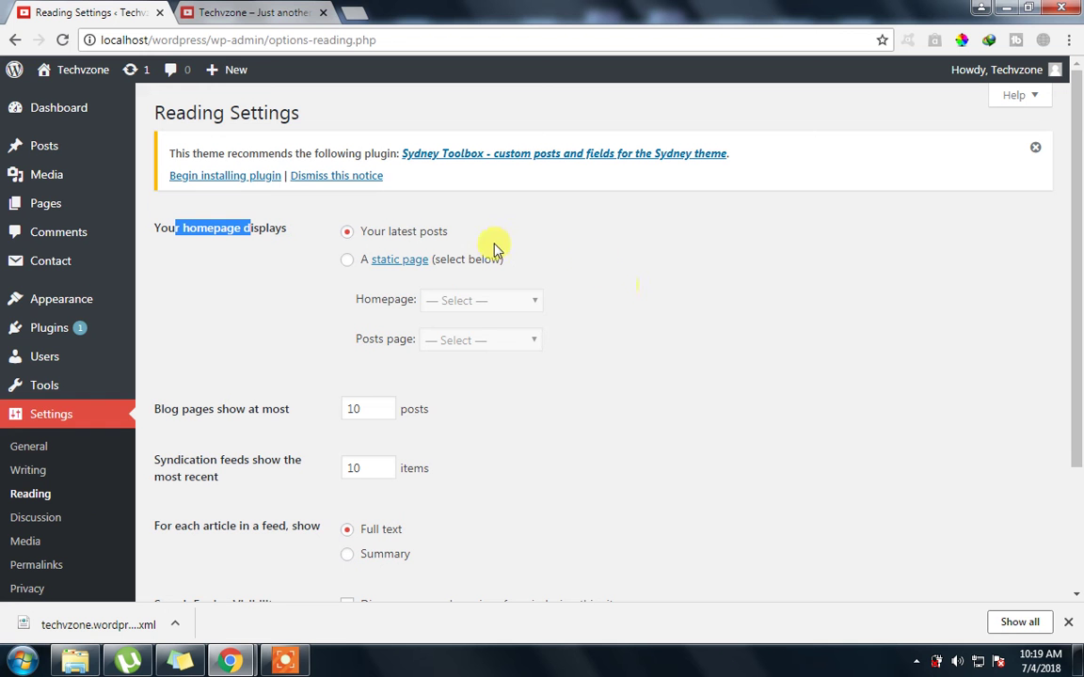
mouse_move(73, 320)
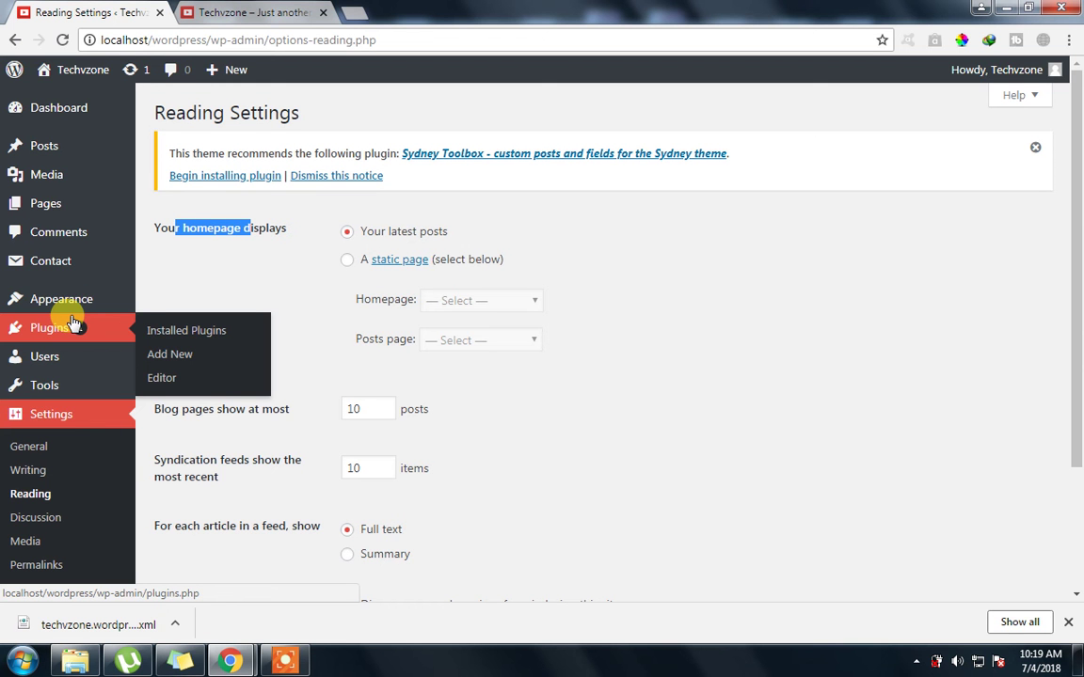
click(311, 259)
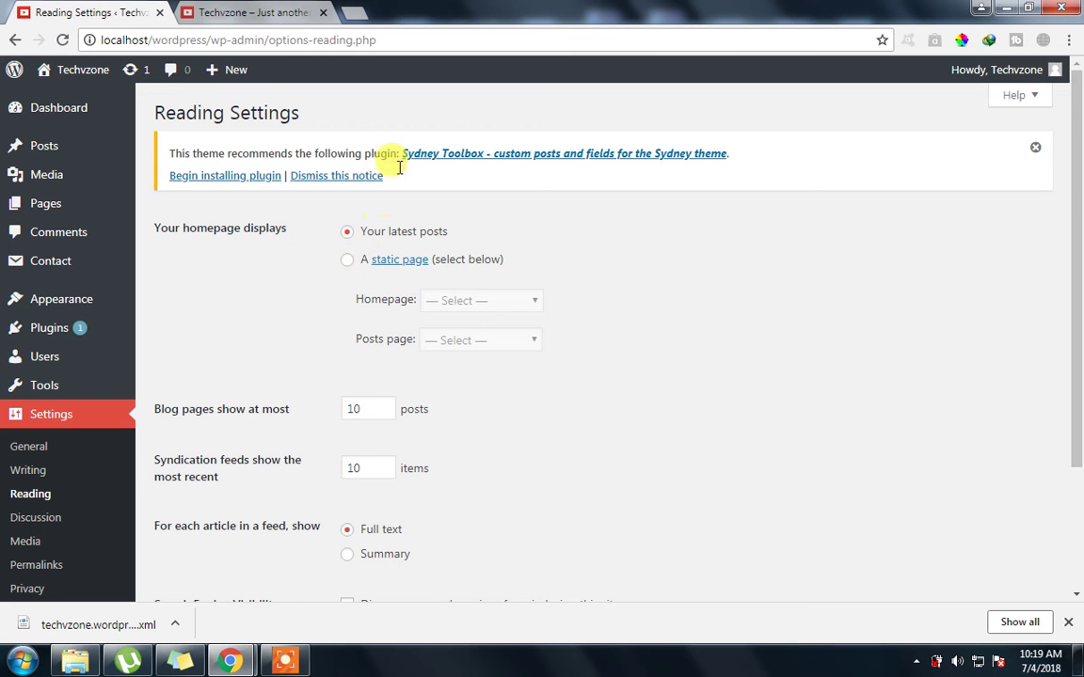
Start a localhost address in a new tab, then switch to the site's front page and close the unused tab
click(353, 13)
text(localhost/custom)
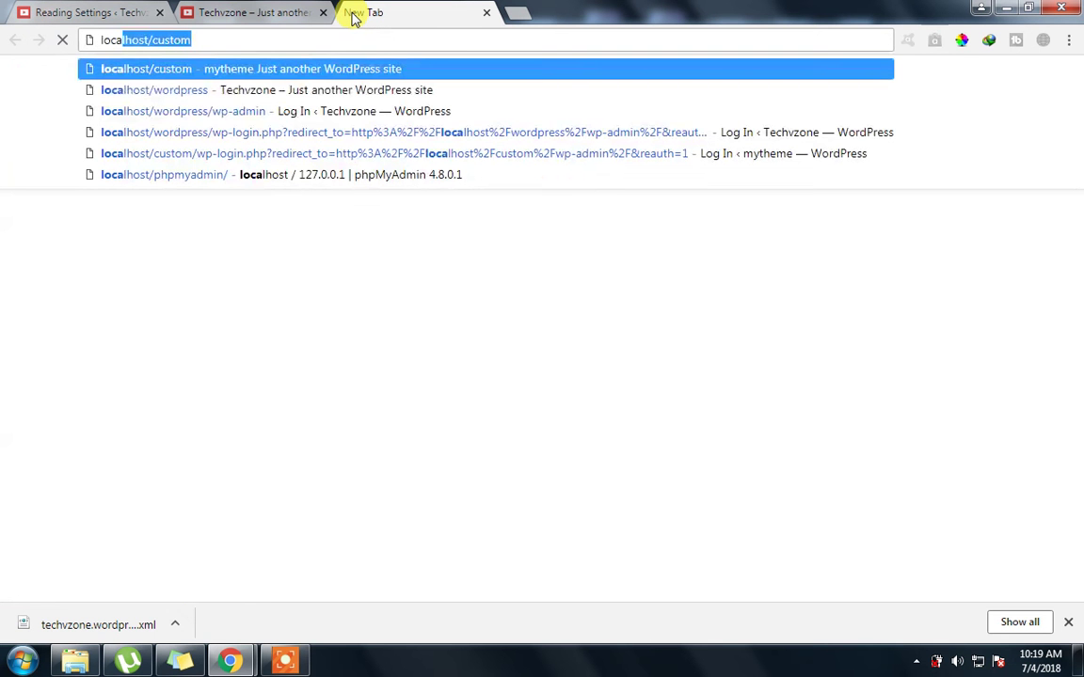
key(End)
key(BackSpace)
key(BackSpace)
key(BackSpace)
key(BackSpace)
key(BackSpace)
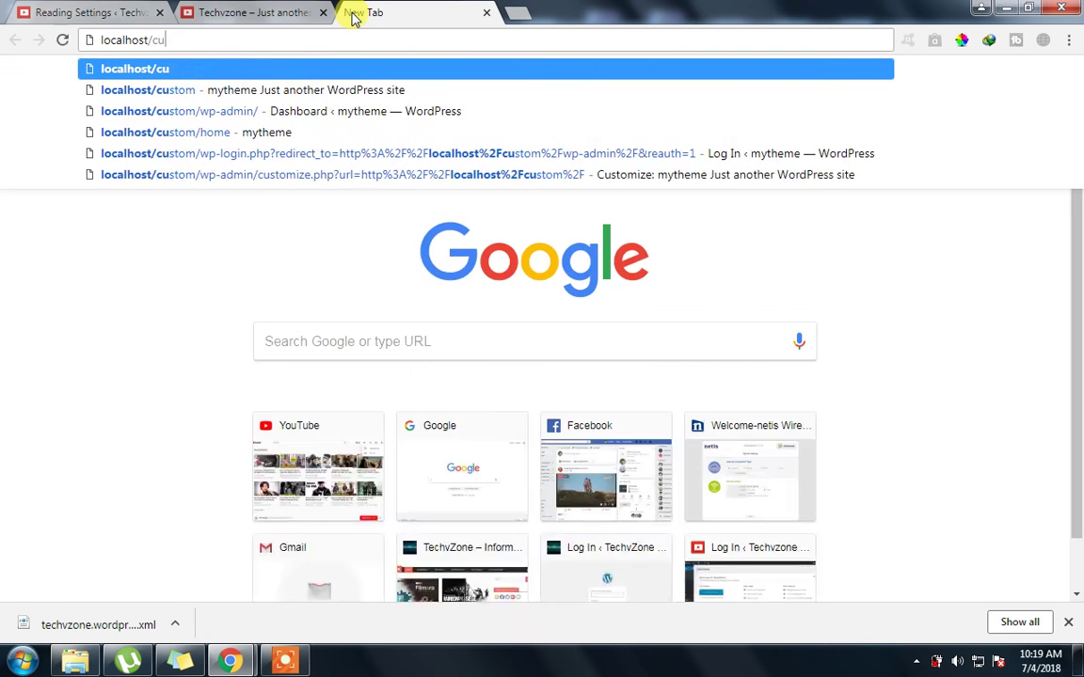
click(244, 7)
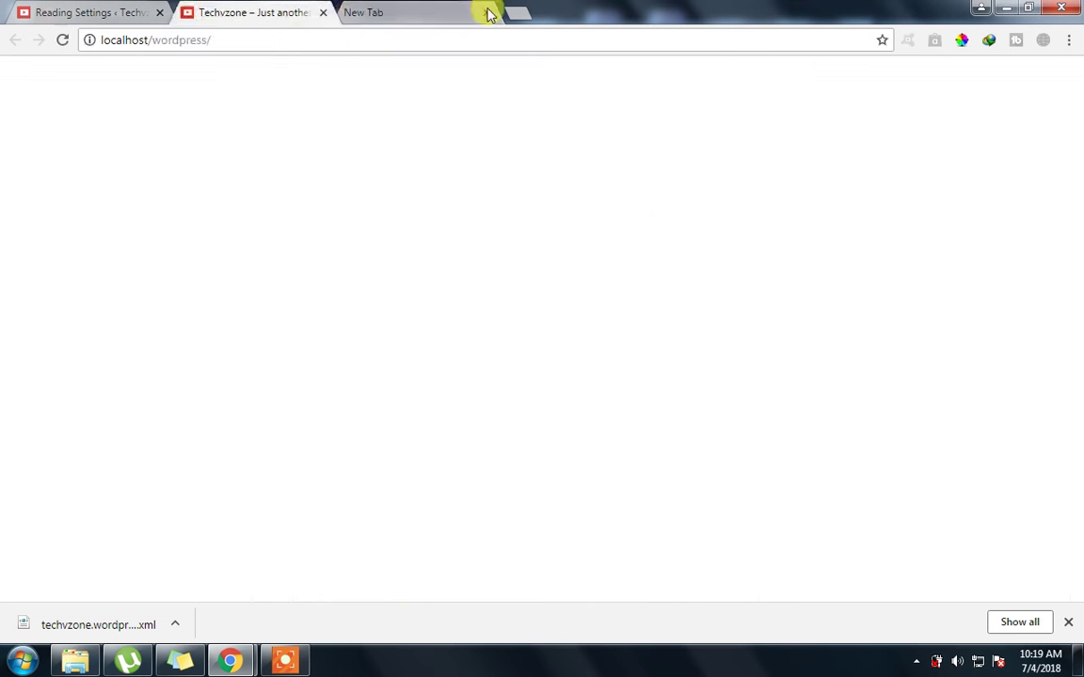
click(485, 13)
Scroll through the site's front page, then return to the Reading Settings tab
scroll(353, 189, down, 5)
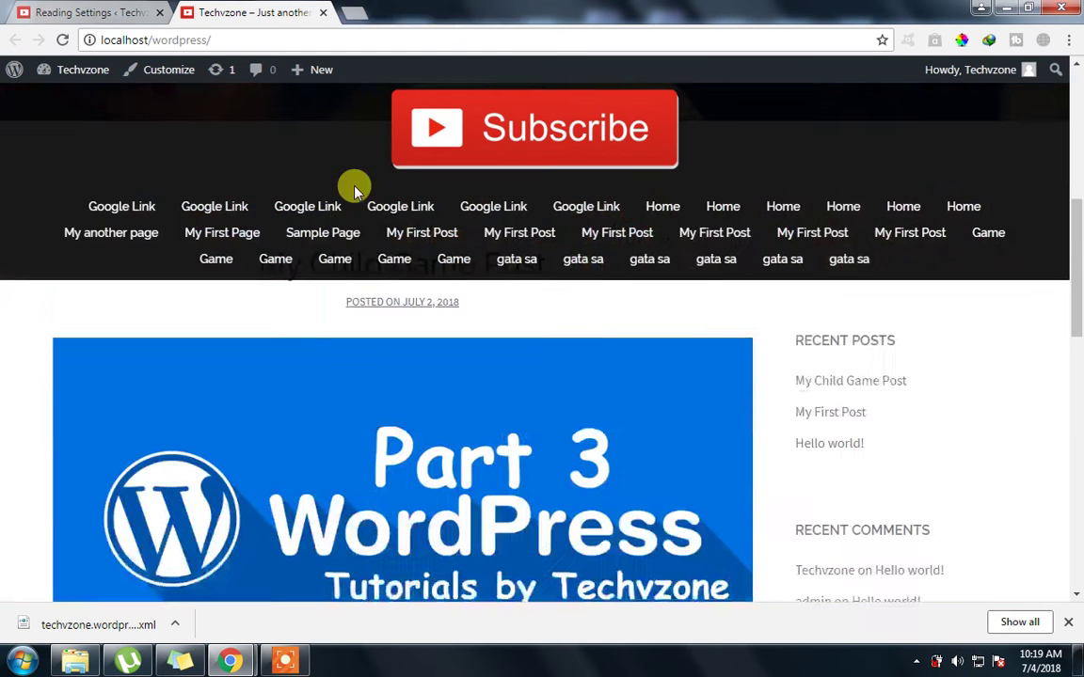
scroll(358, 216, down, 3)
scroll(353, 390, up, 2)
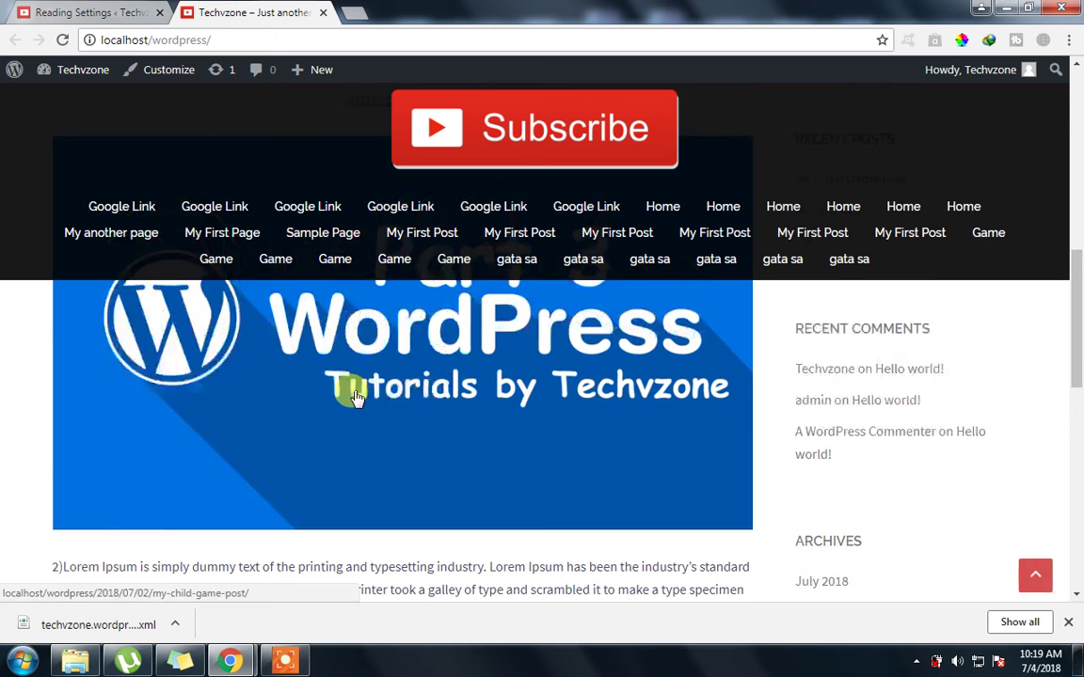
scroll(353, 395, down, 3)
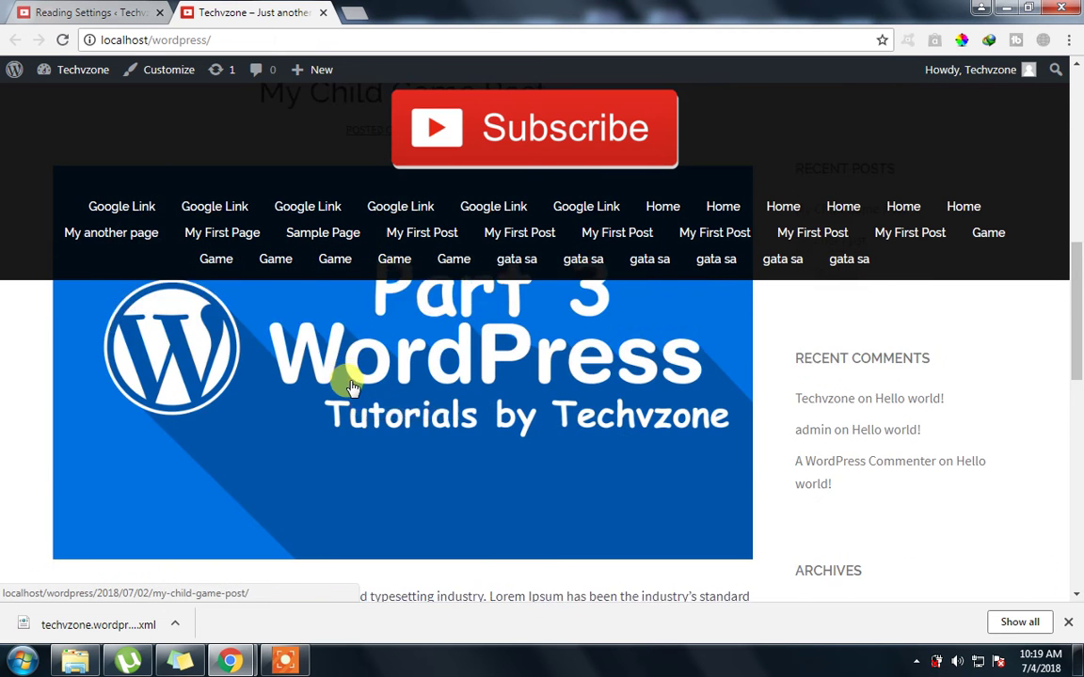
scroll(182, 466, down, 1)
scroll(170, 457, down, 1)
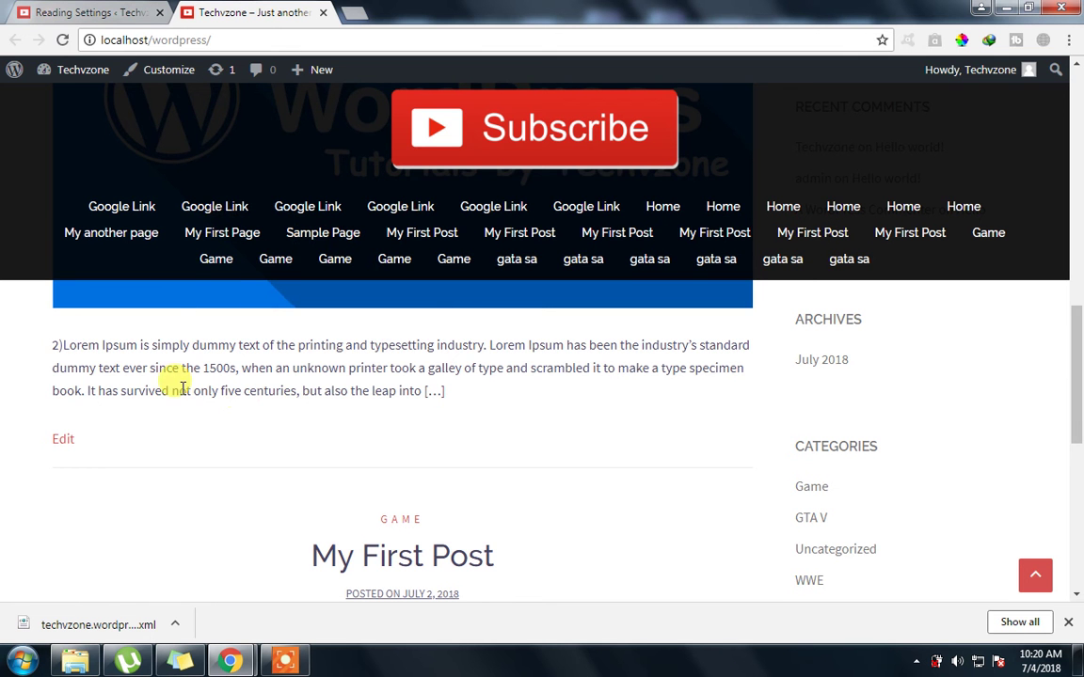
scroll(183, 382, up, 1)
scroll(160, 423, down, 2)
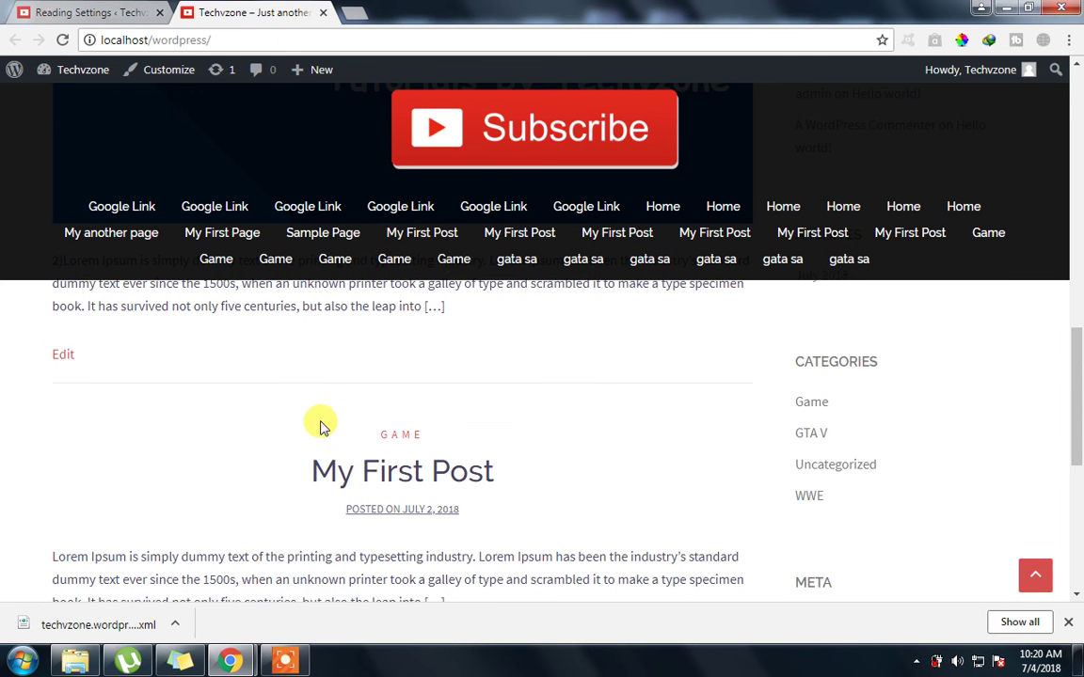
scroll(320, 423, up, 5)
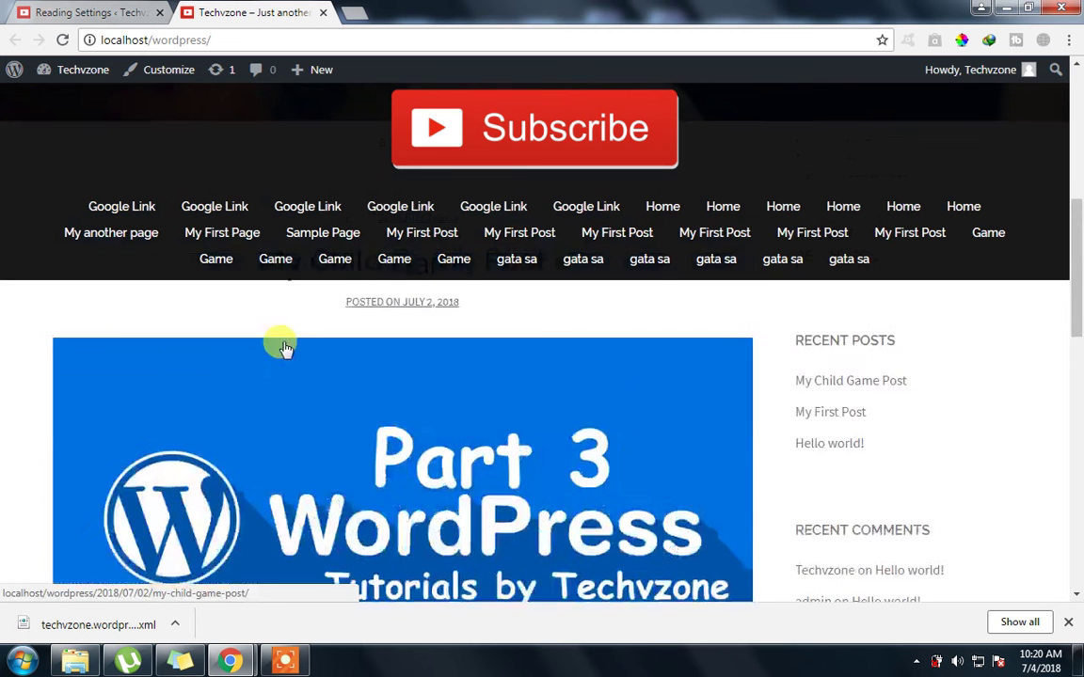
scroll(302, 317, up, 2)
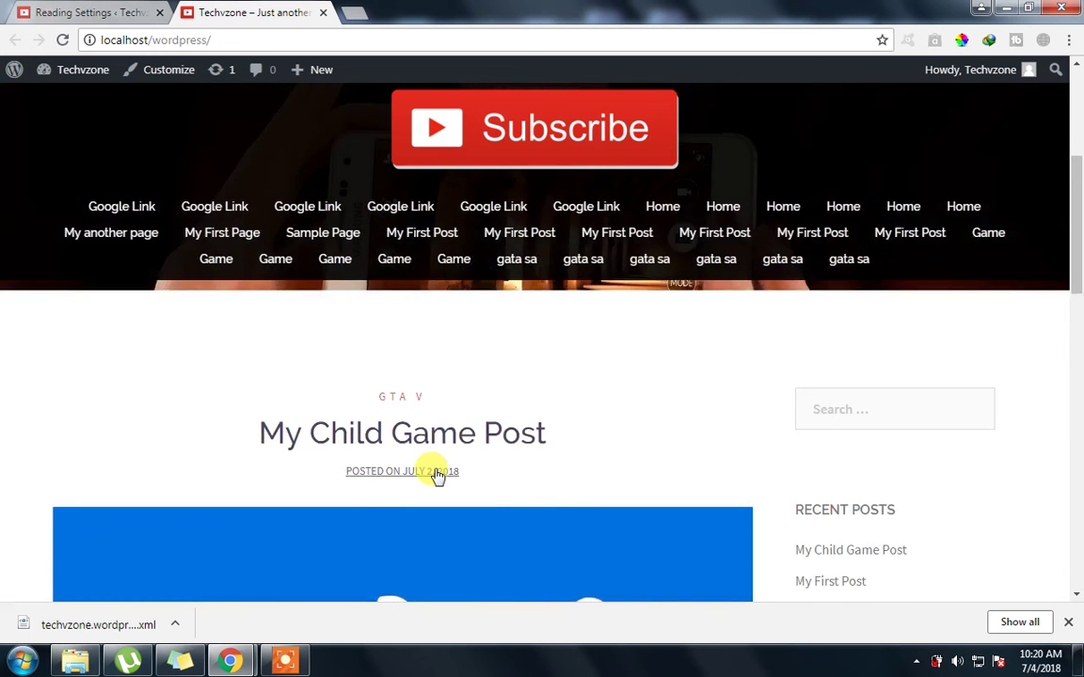
scroll(438, 475, down, 7)
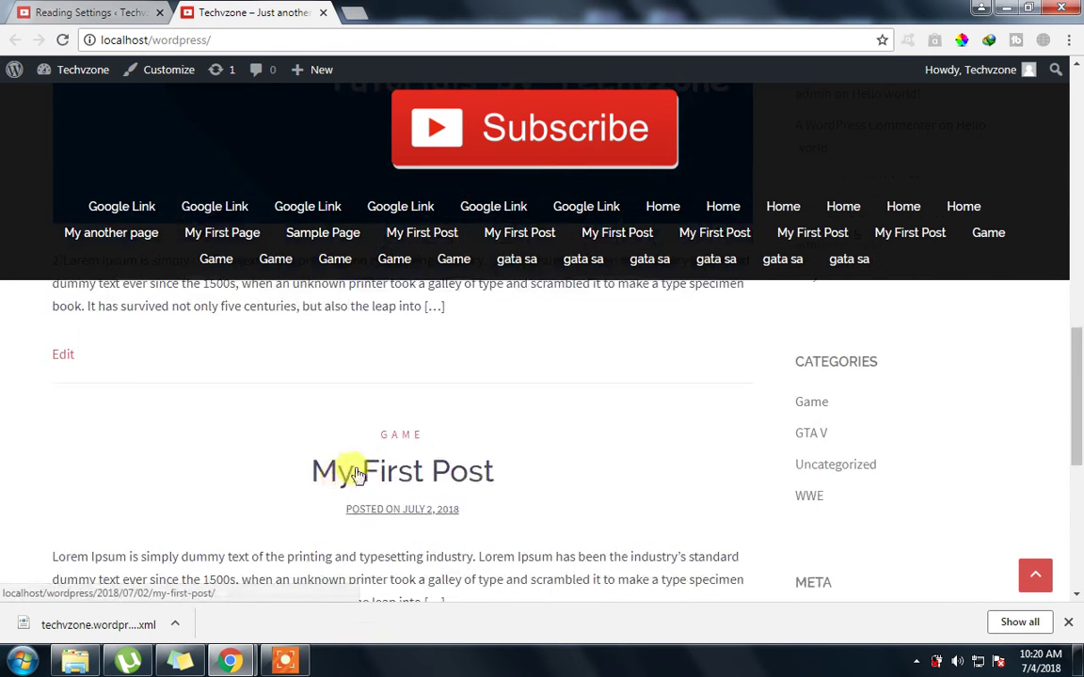
scroll(367, 475, down, 4)
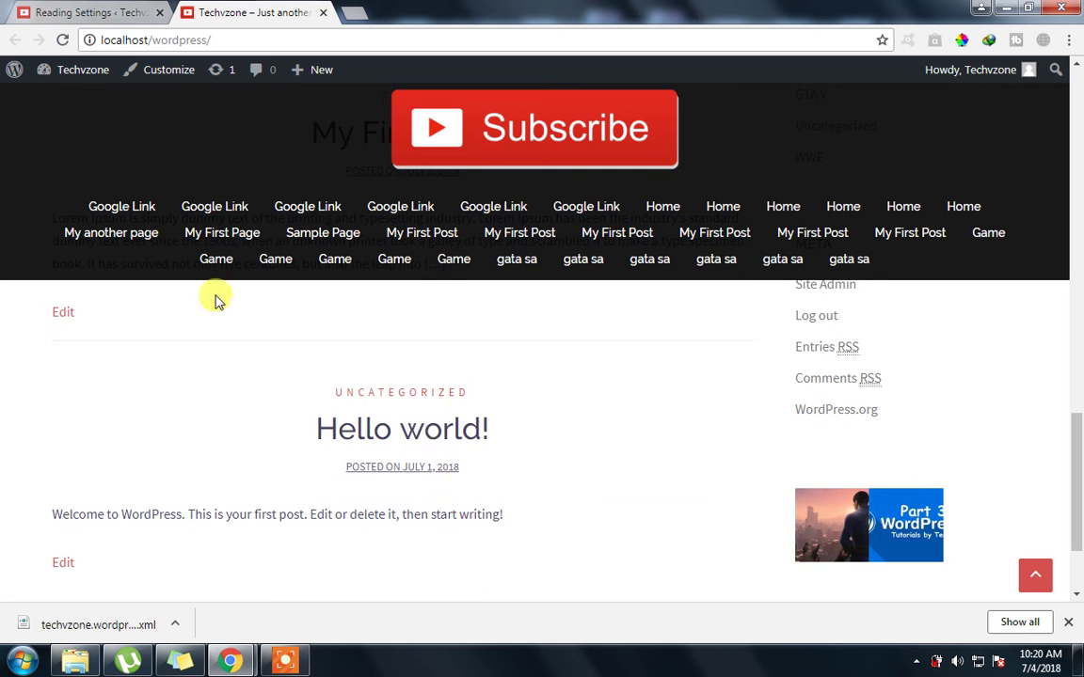
scroll(436, 476, down, 2)
click(51, 12)
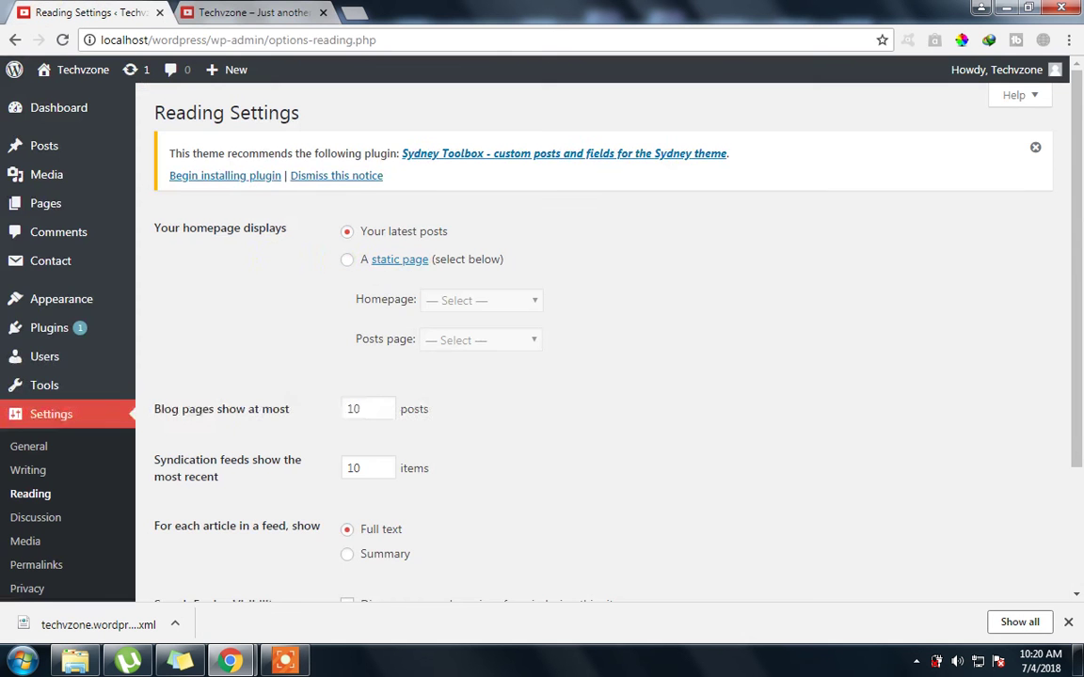
Select 'A static page', with 'My another page' as Homepage and 'My Elem PAge' as Posts page
click(347, 261)
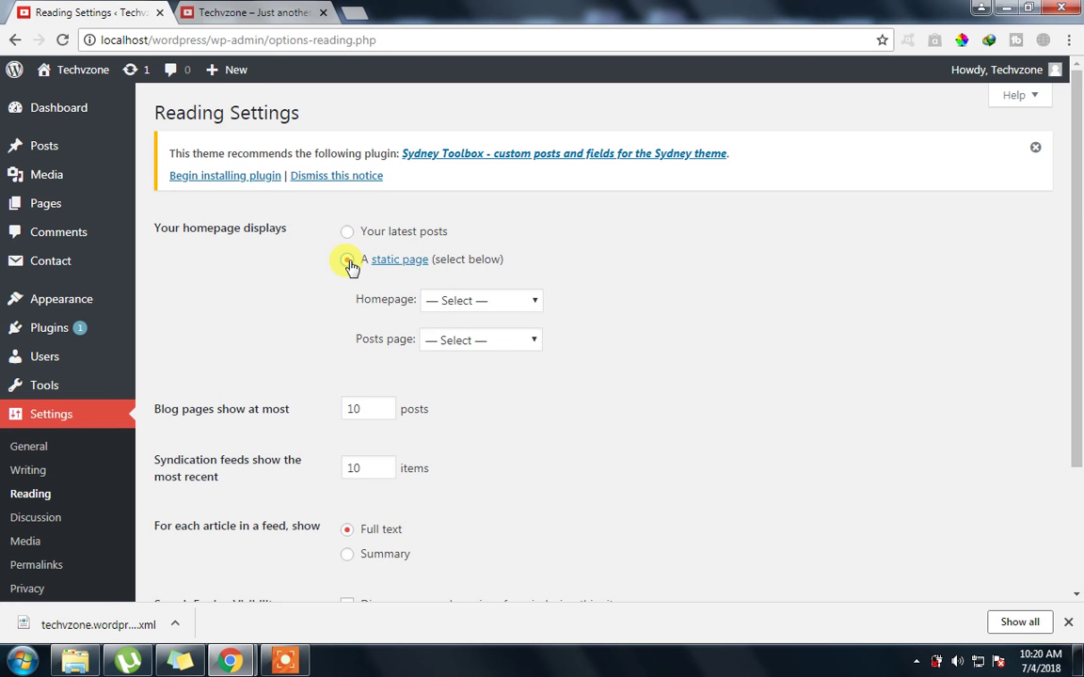
click(446, 305)
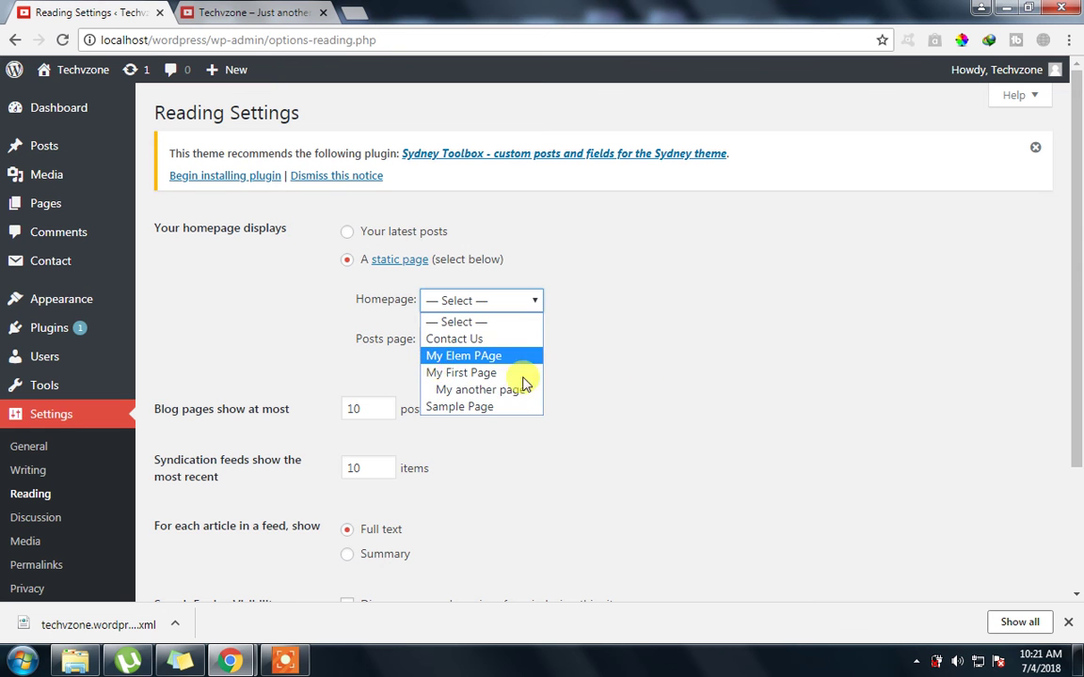
click(658, 304)
click(502, 302)
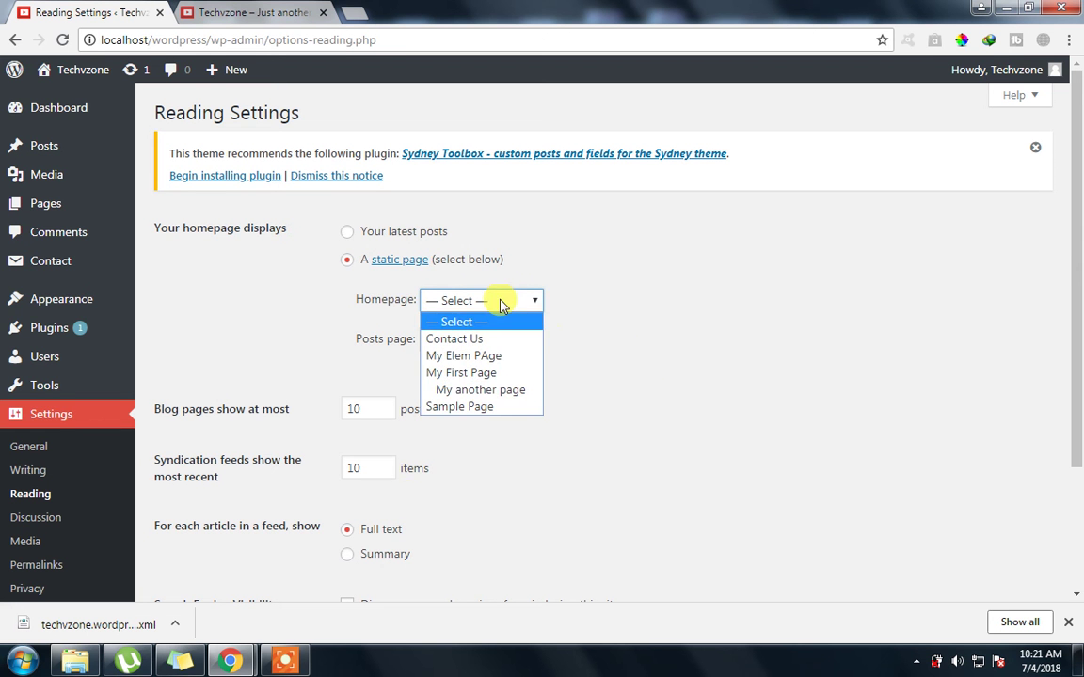
click(467, 390)
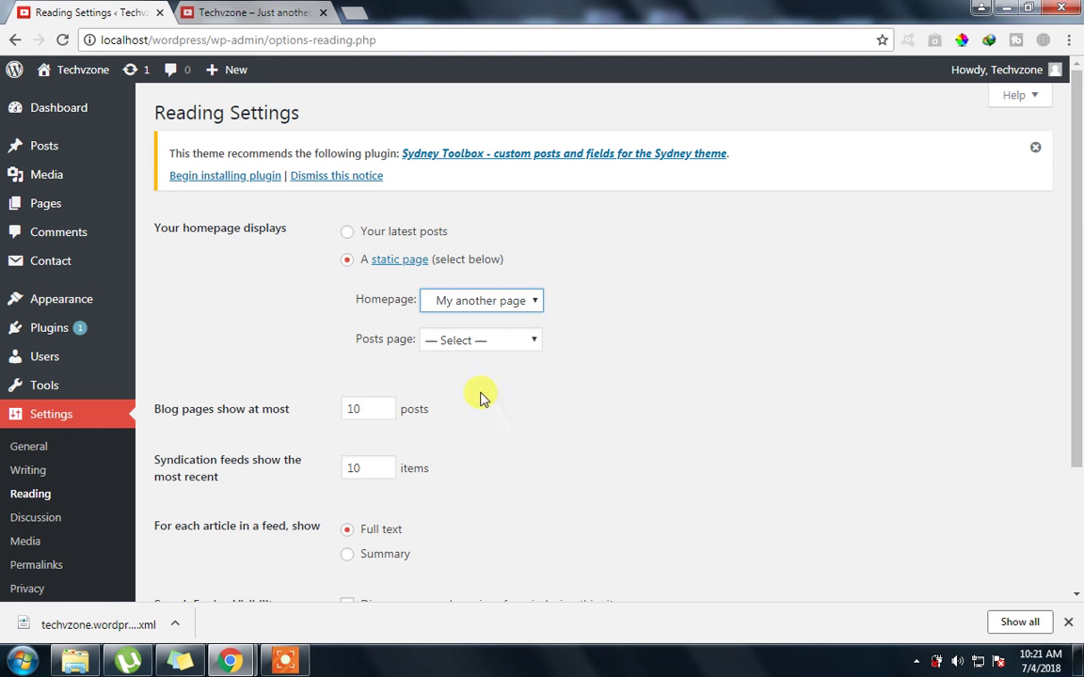
click(502, 308)
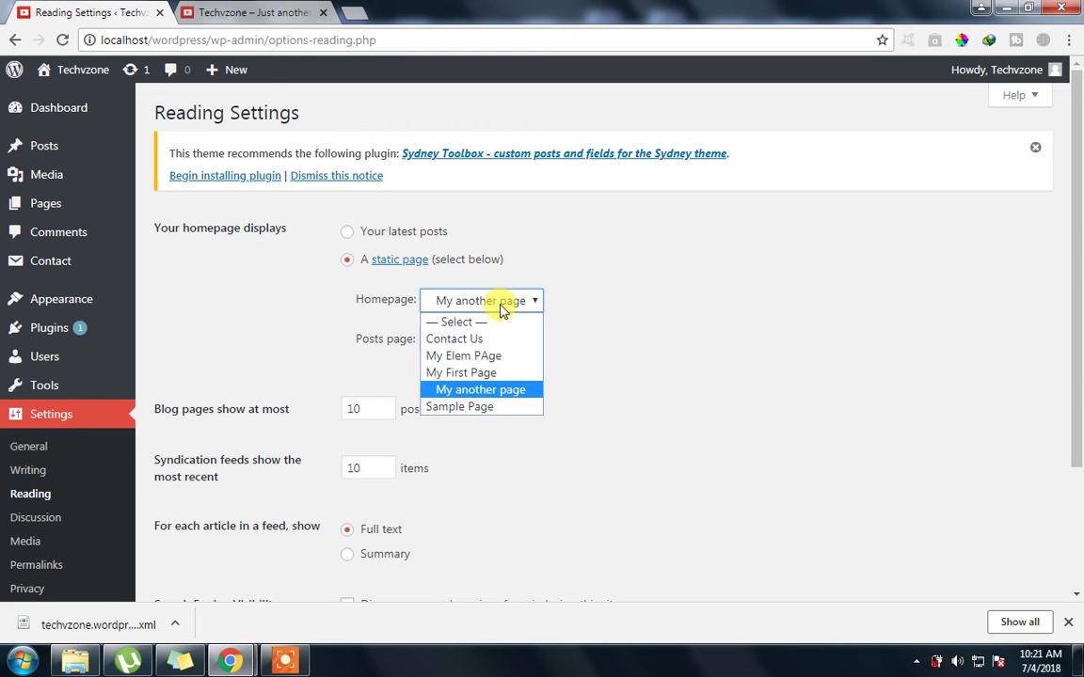
click(502, 307)
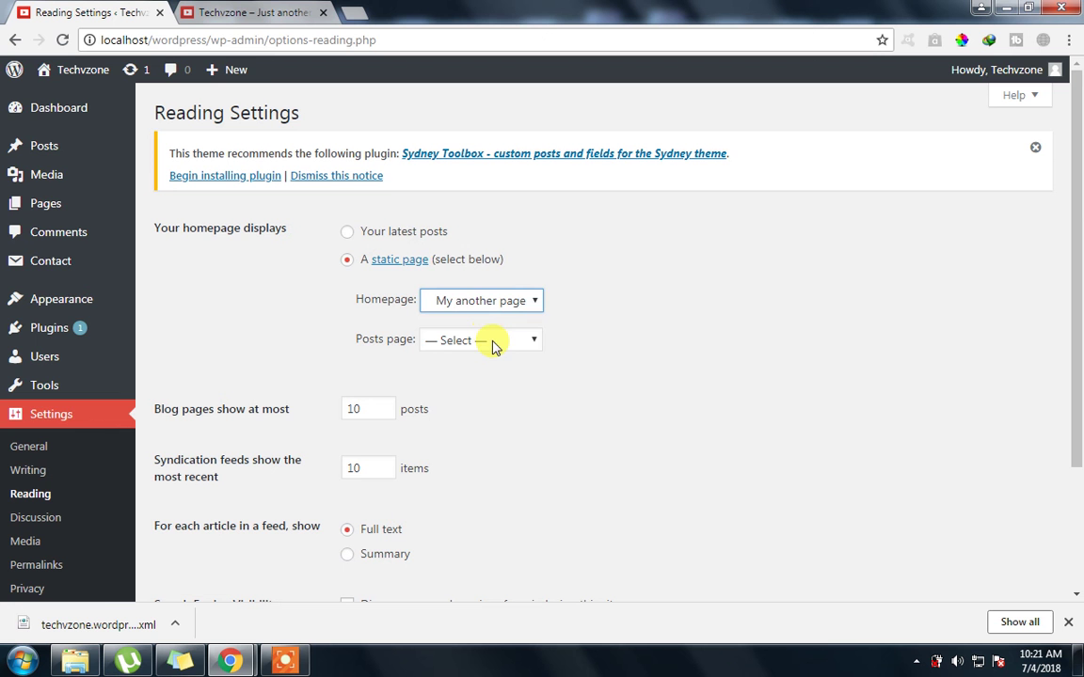
click(493, 344)
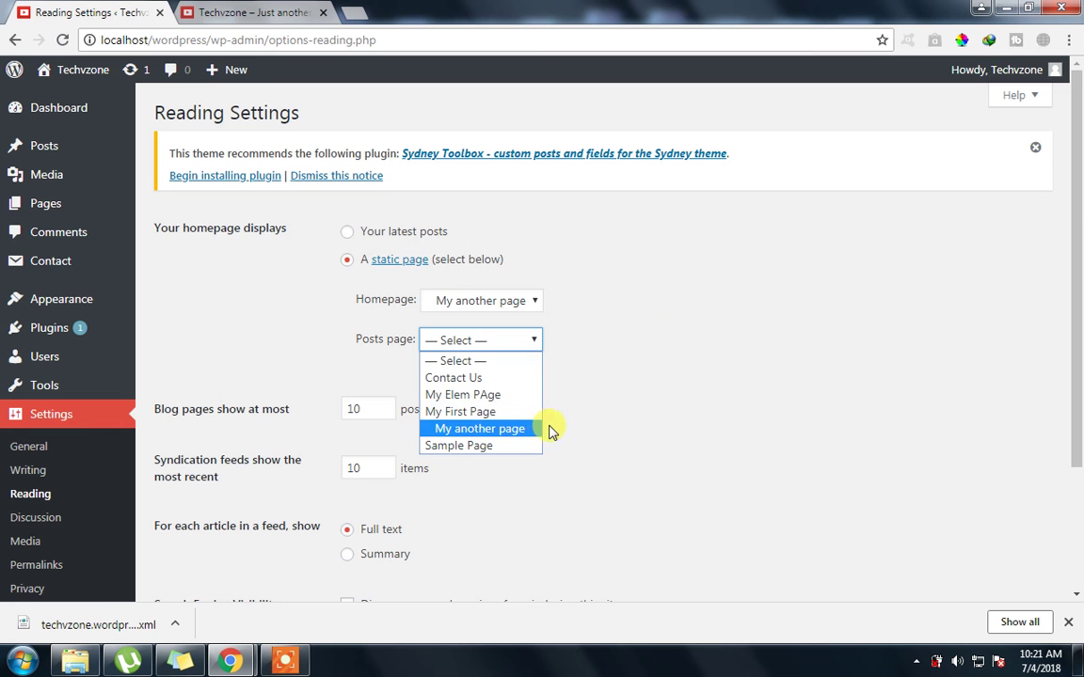
click(648, 317)
click(516, 351)
click(491, 395)
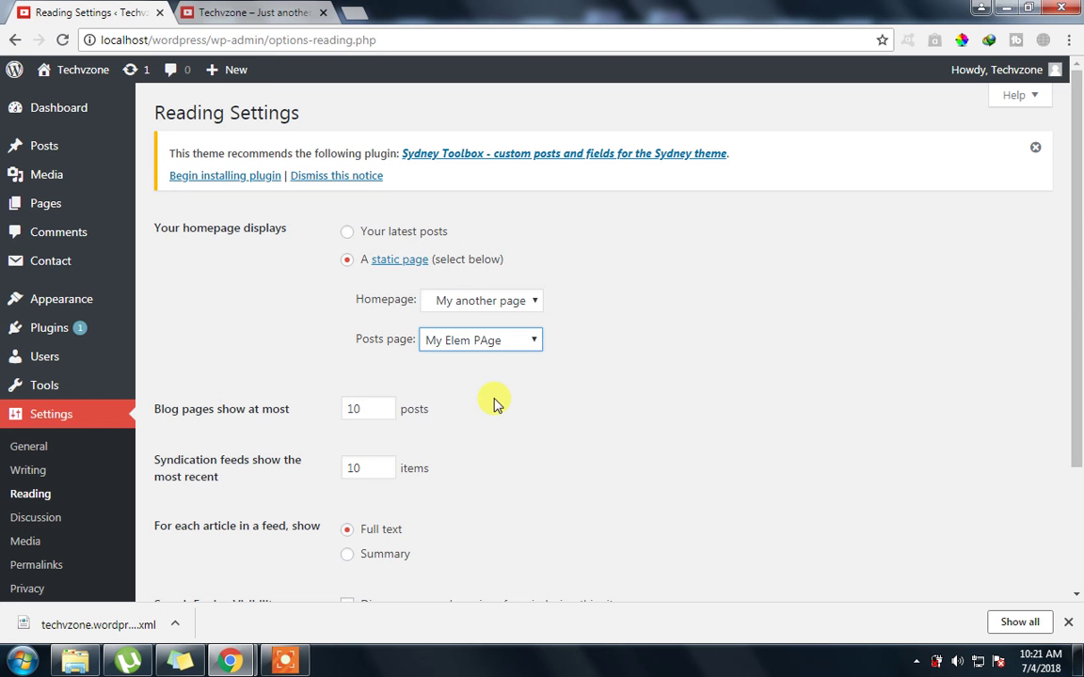
scroll(456, 409, down, 1)
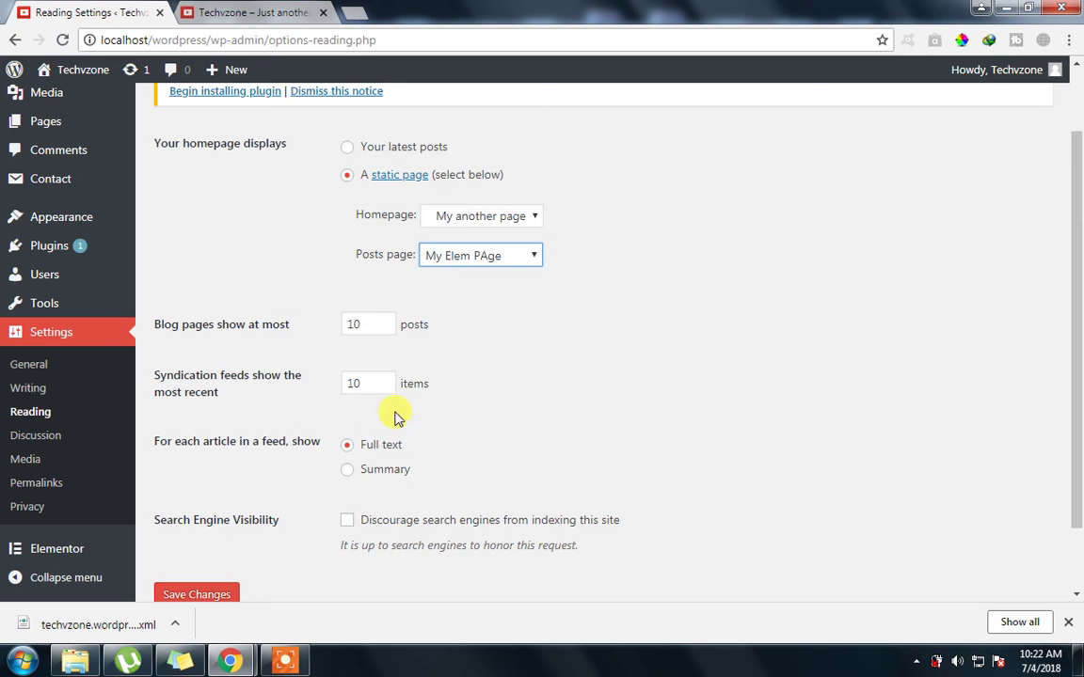
click(249, 403)
drag(129, 362, 513, 409)
click(534, 382)
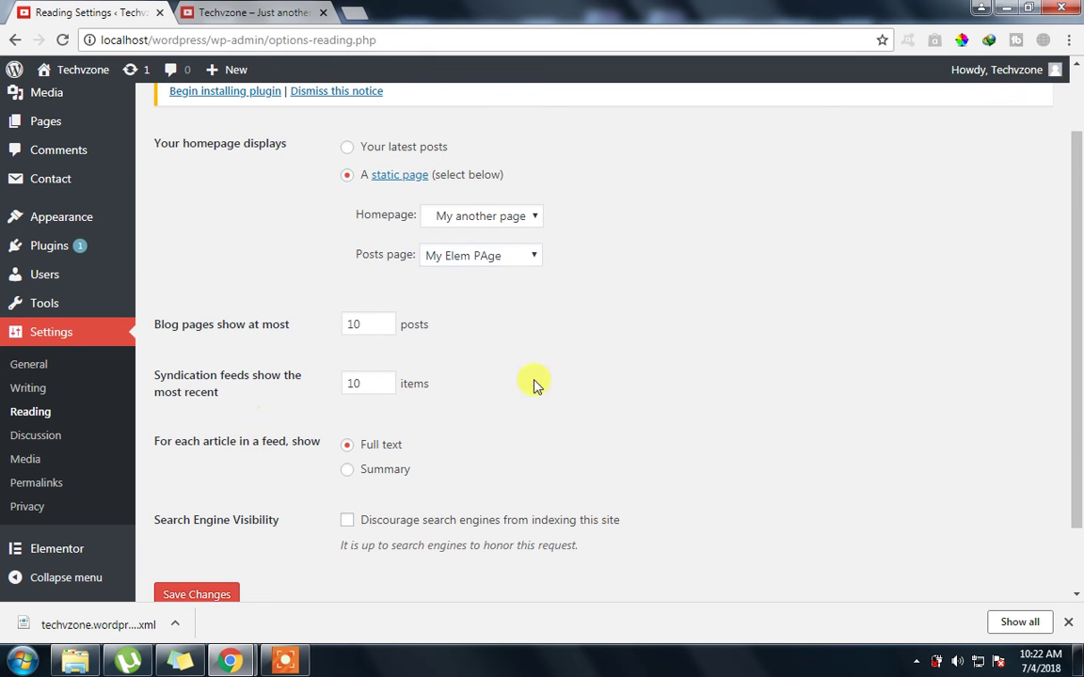
scroll(179, 442, down, 2)
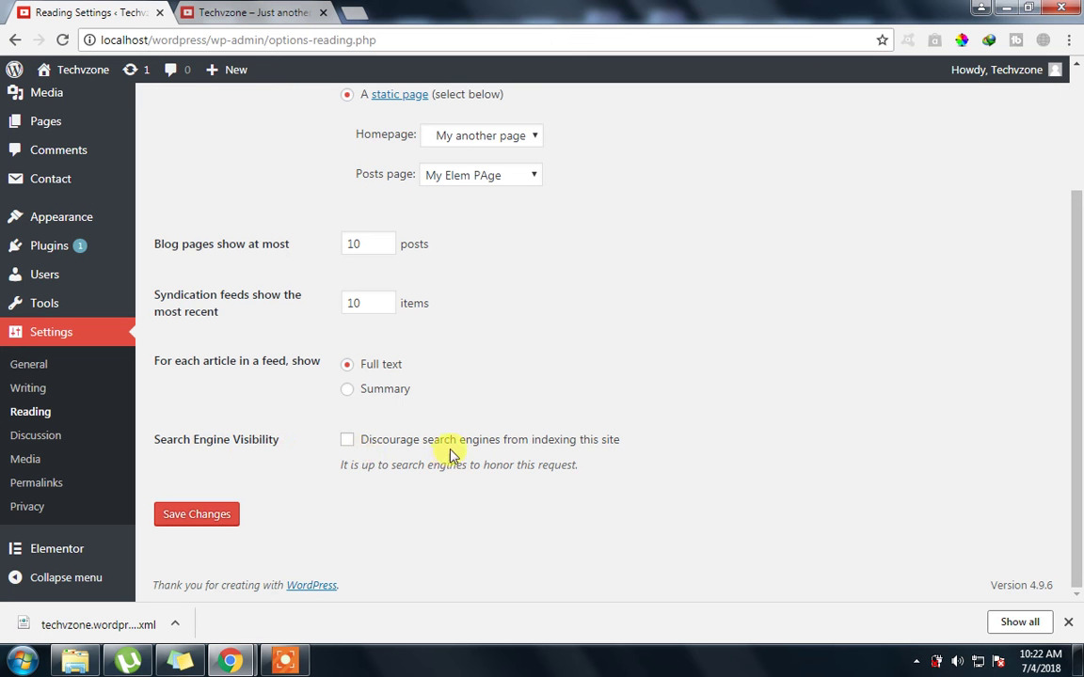
Save the Reading Settings and reload the front page, checking it now shows 'My another page'
click(179, 511)
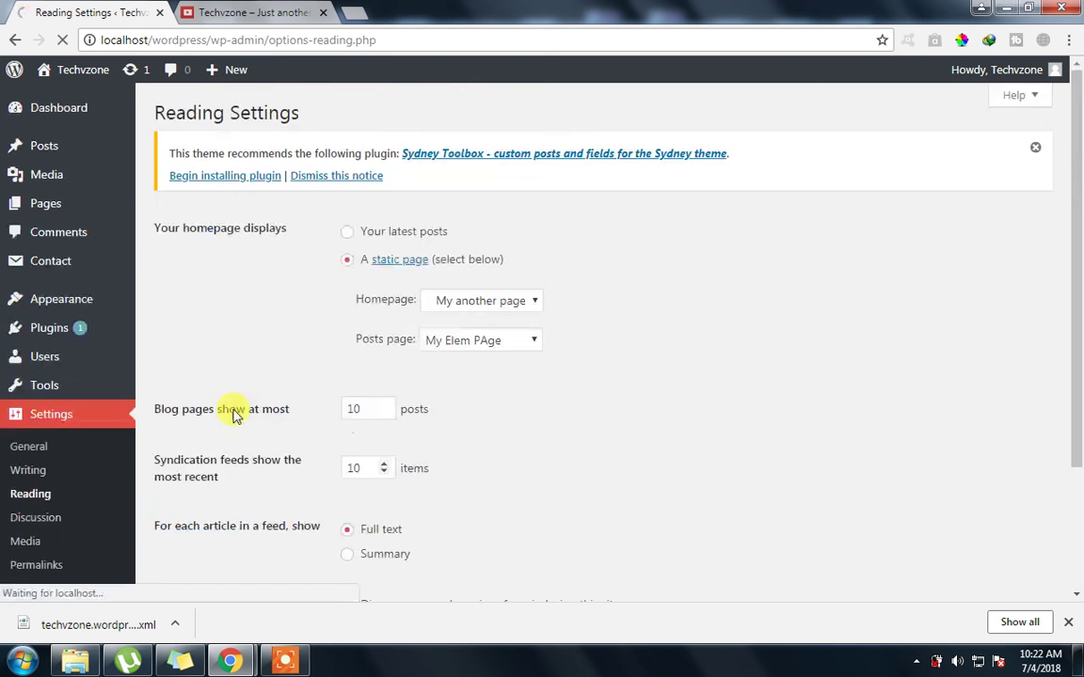
scroll(224, 384, down, 2)
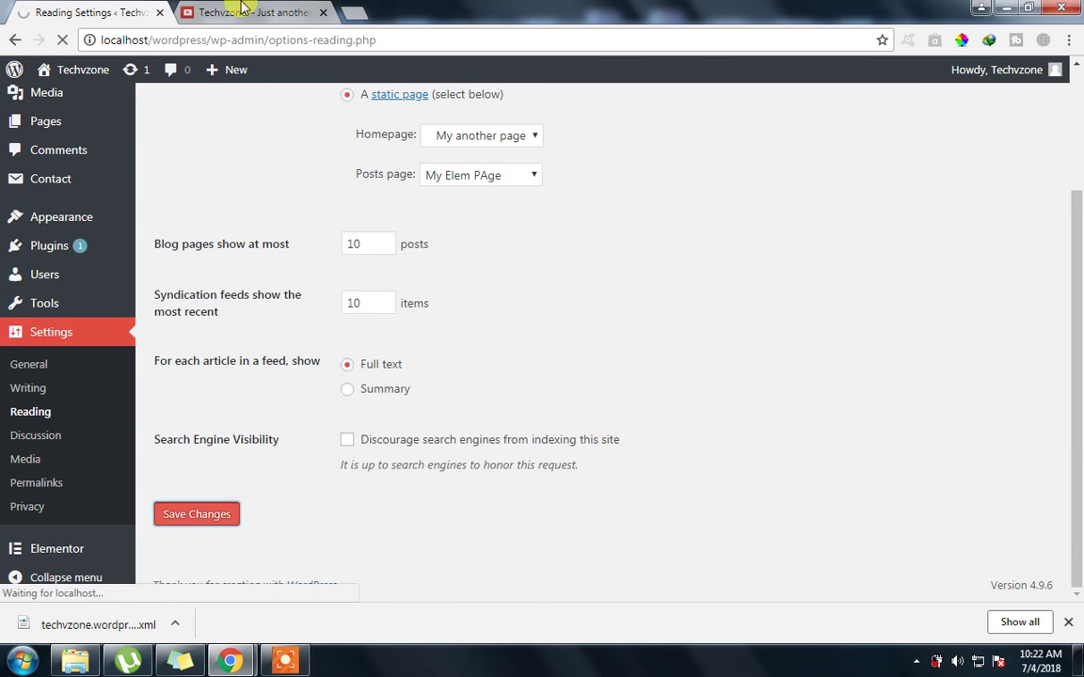
click(242, 10)
scroll(368, 414, up, 3)
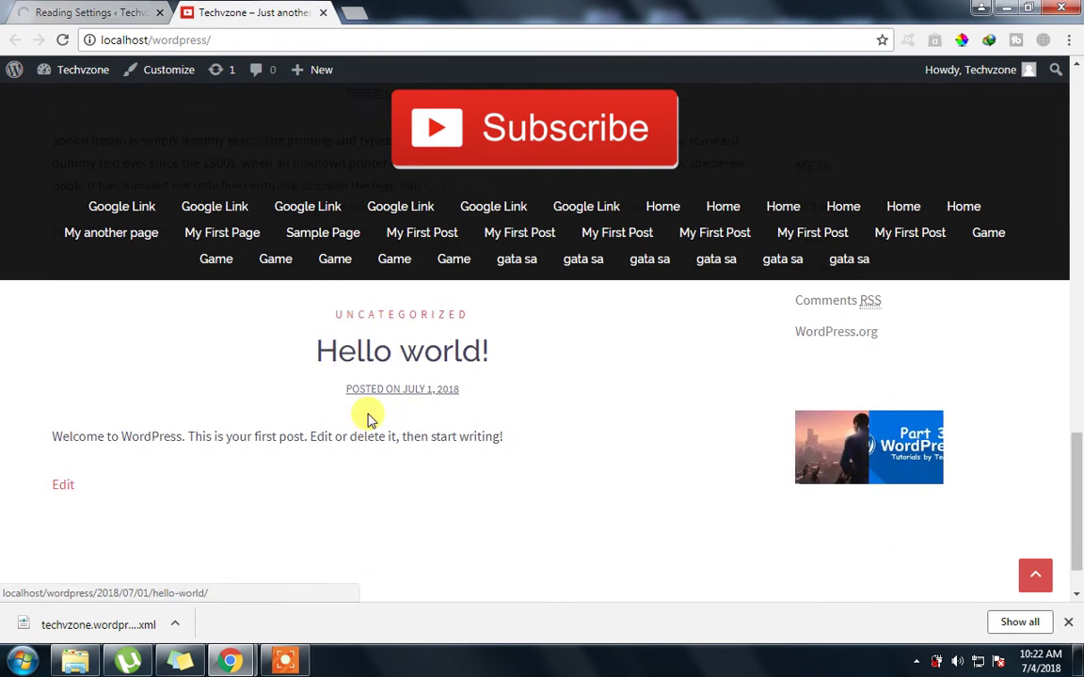
scroll(367, 414, up, 5)
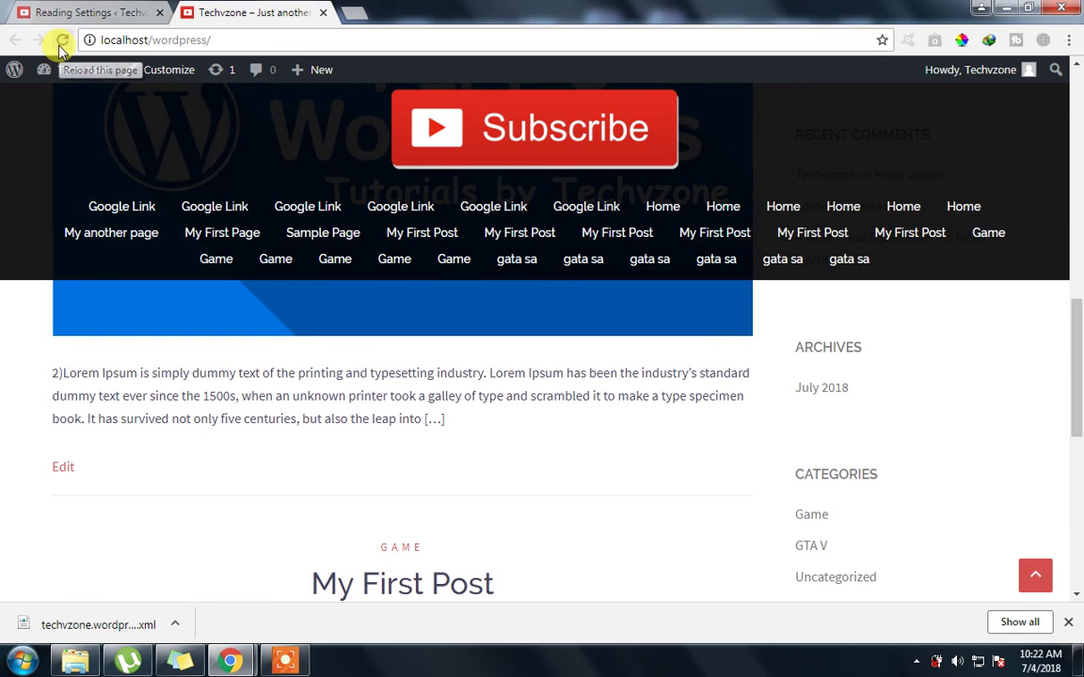
click(60, 45)
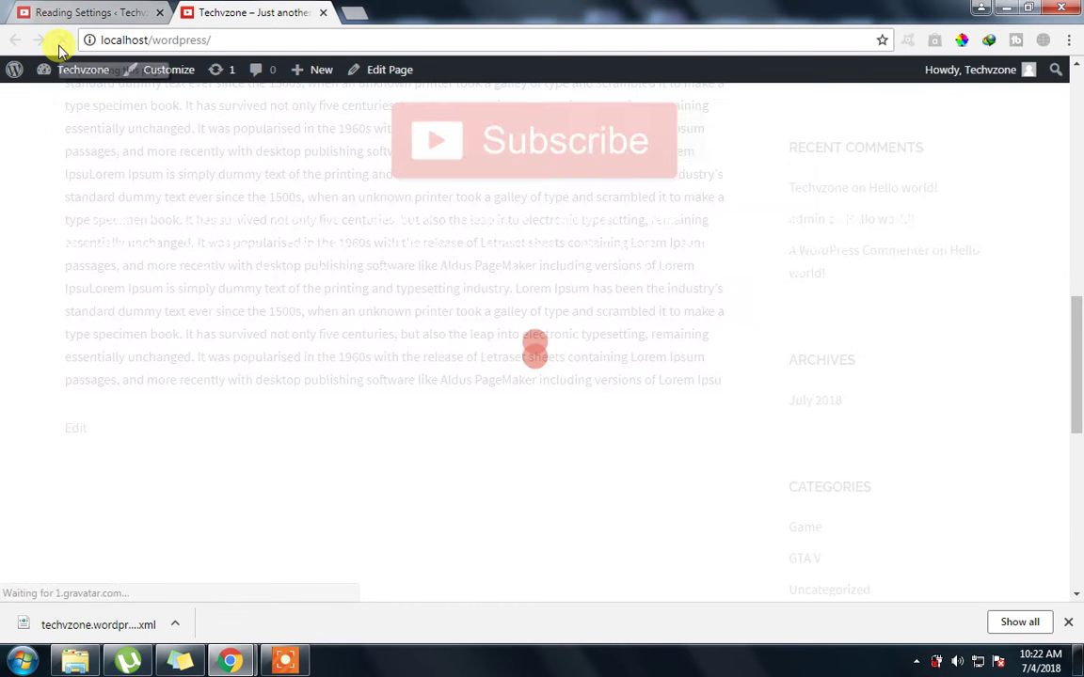
scroll(259, 320, up, 5)
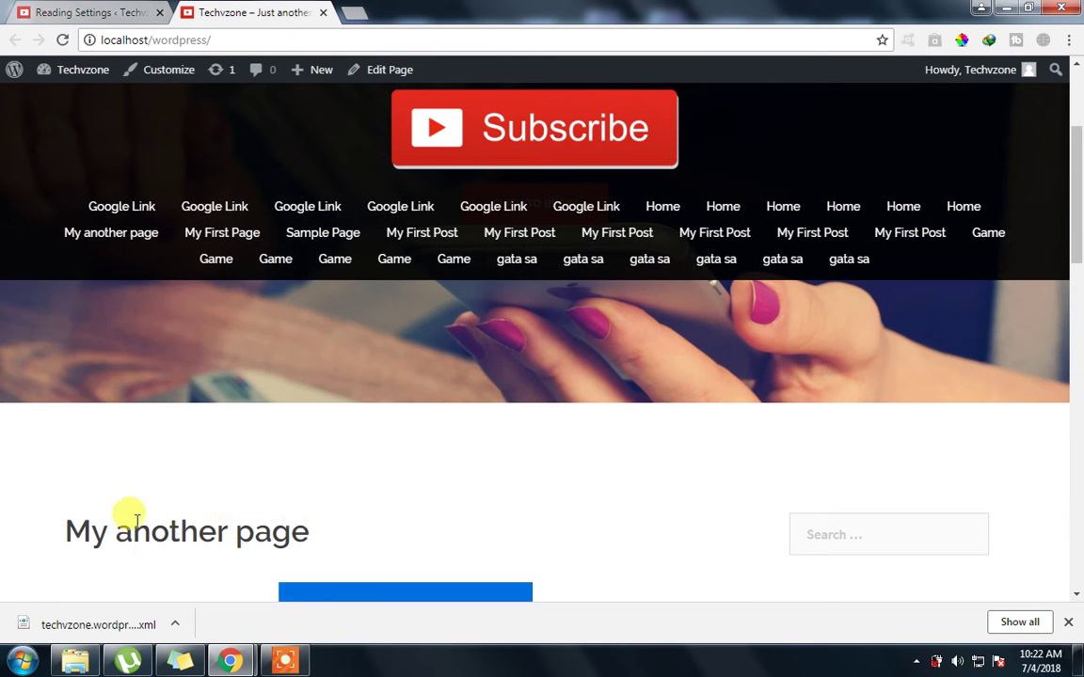
drag(311, 532, 136, 520)
scroll(141, 376, down, 2)
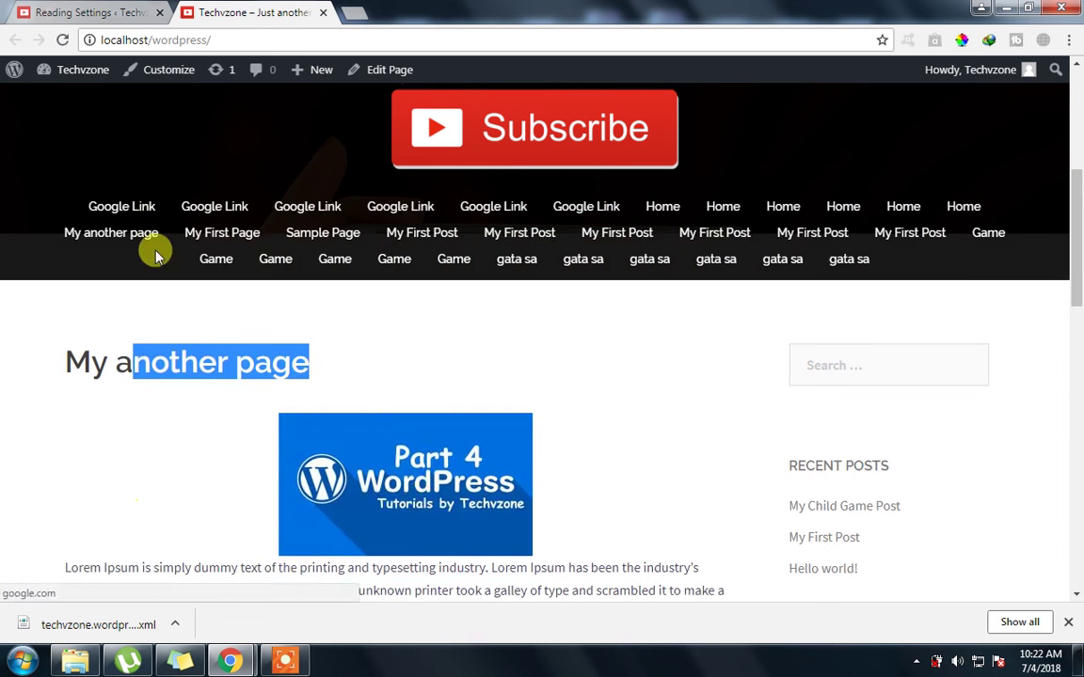
scroll(307, 554, down, 1)
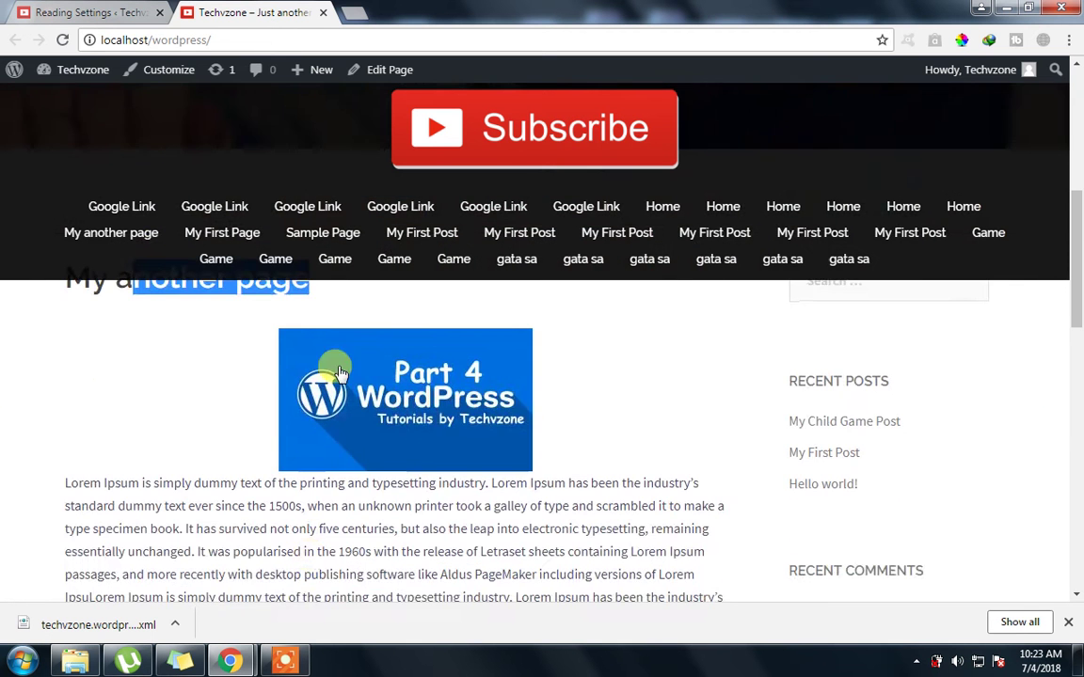
scroll(247, 407, down, 4)
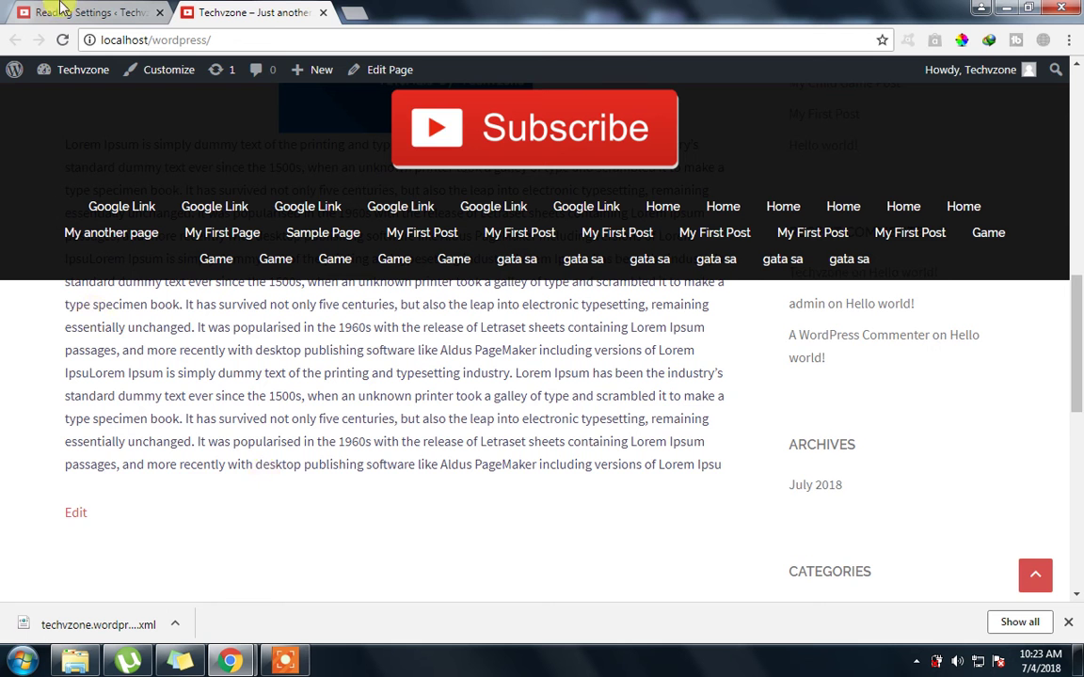
Switch between the Reading Settings and front-page tabs, then select the site address
click(68, 7)
click(215, 9)
click(56, 8)
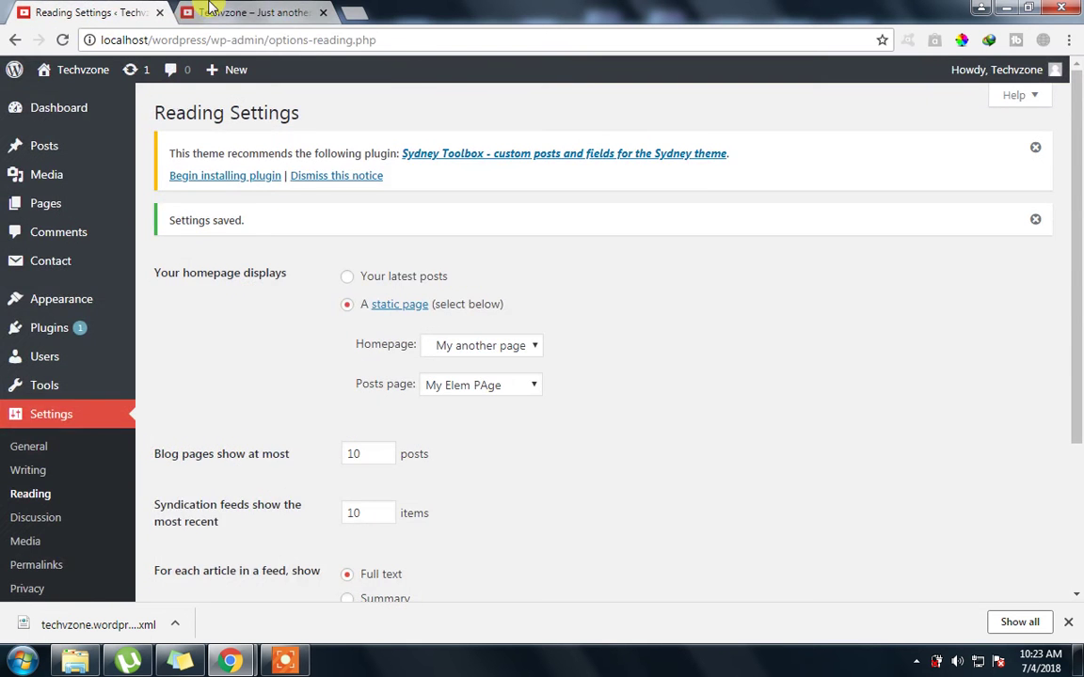
click(213, 10)
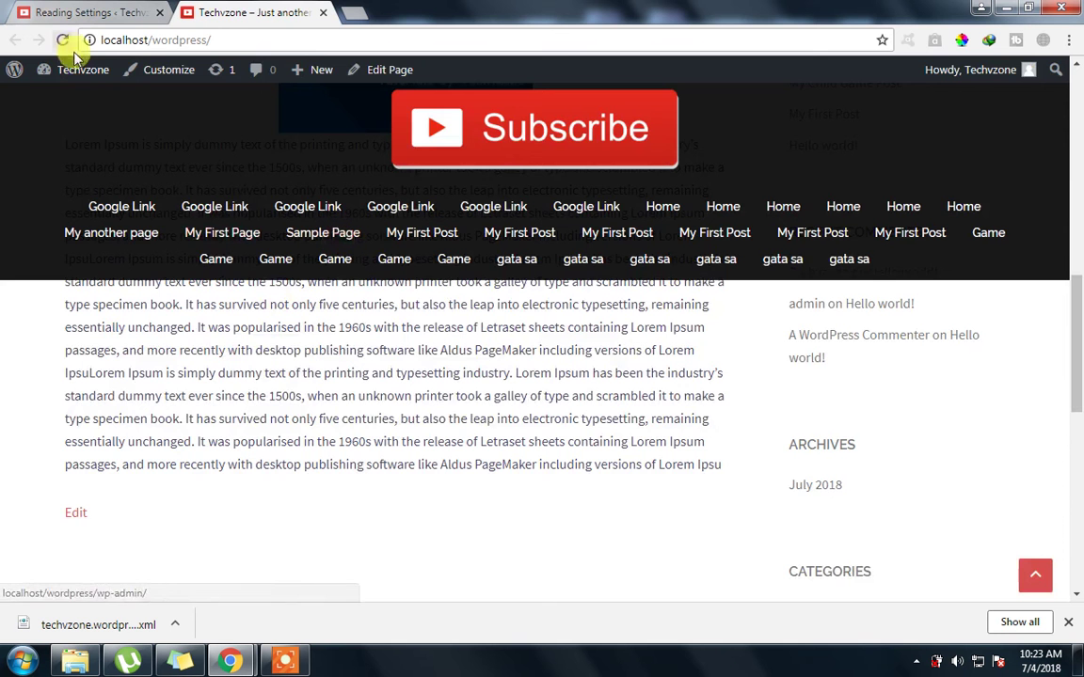
click(90, 10)
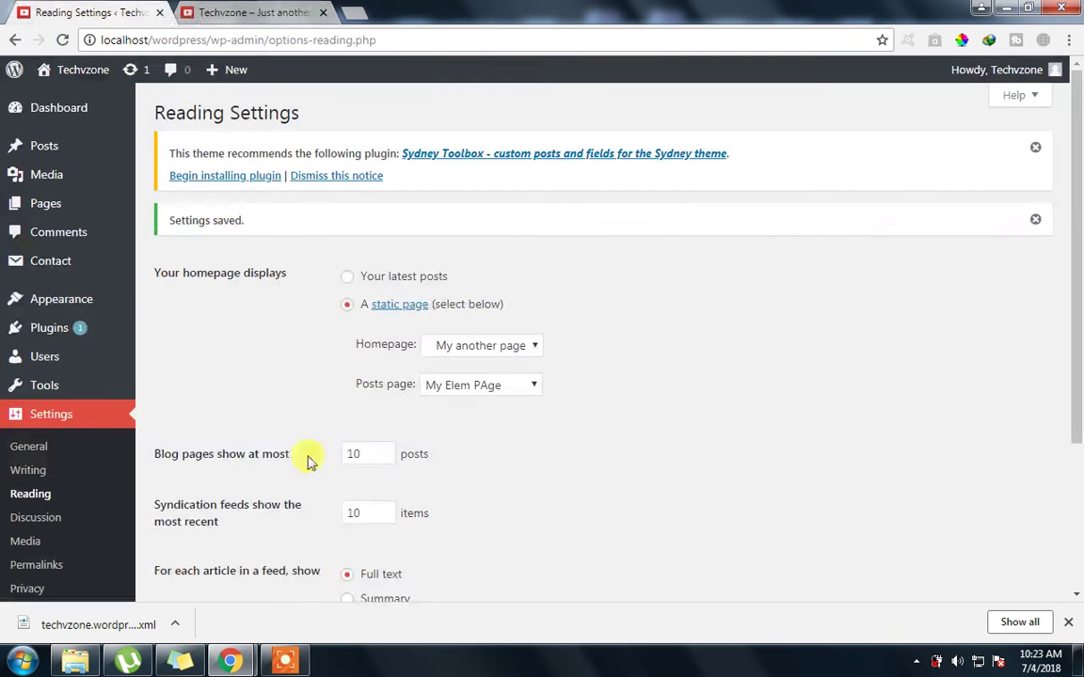
click(268, 12)
click(272, 39)
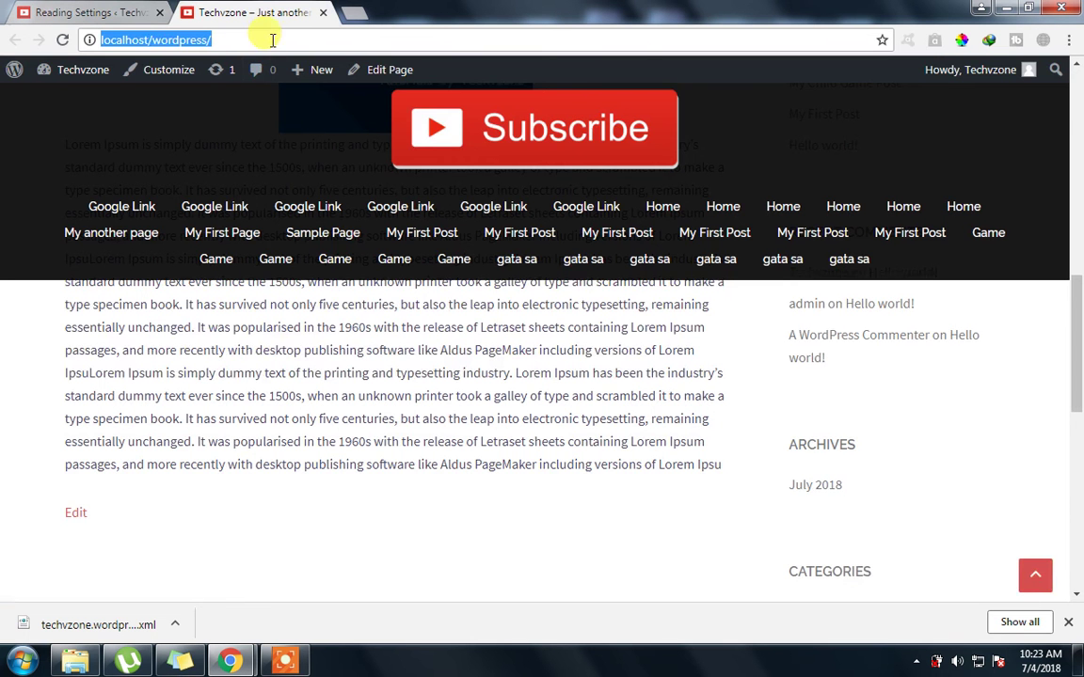
Load localhost/wordpress/my-elem-page, reload the resulting Page not found, then go back to Reading Settings
key(End)
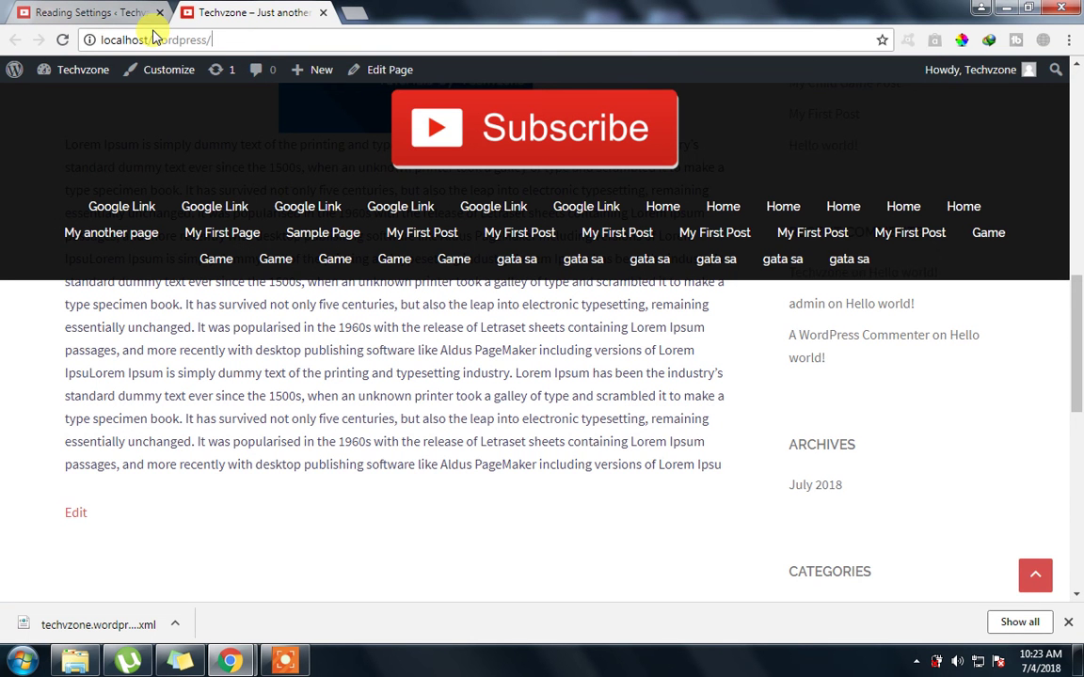
text(my-elemen)
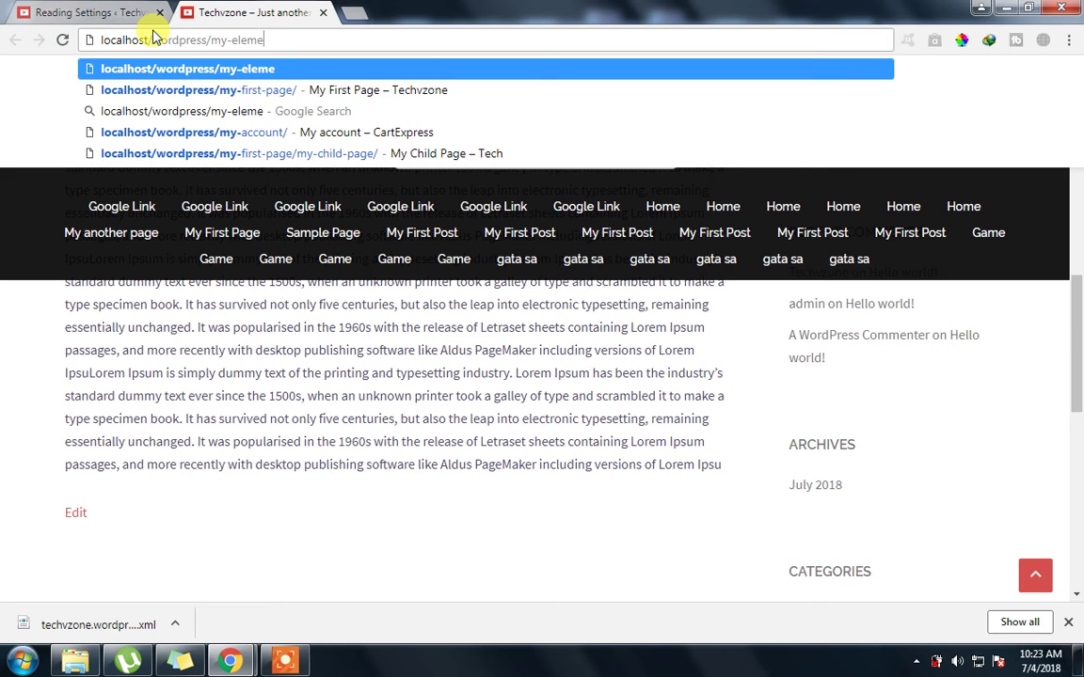
key(BackSpace)
key(BackSpace)
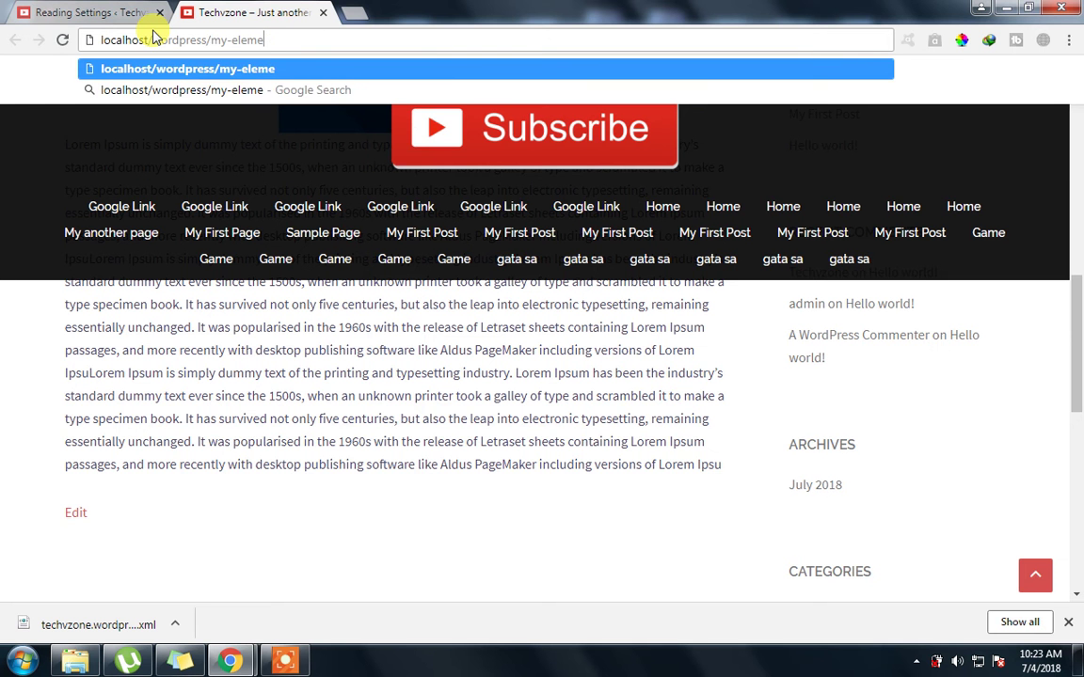
text(-page)
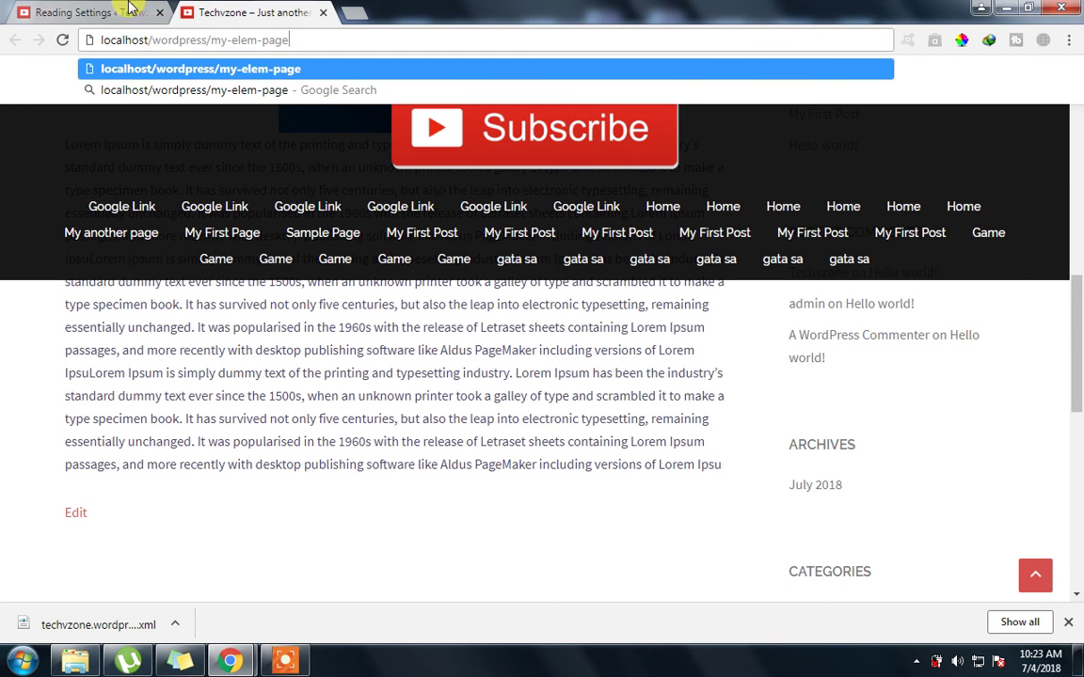
key(Return)
click(94, 12)
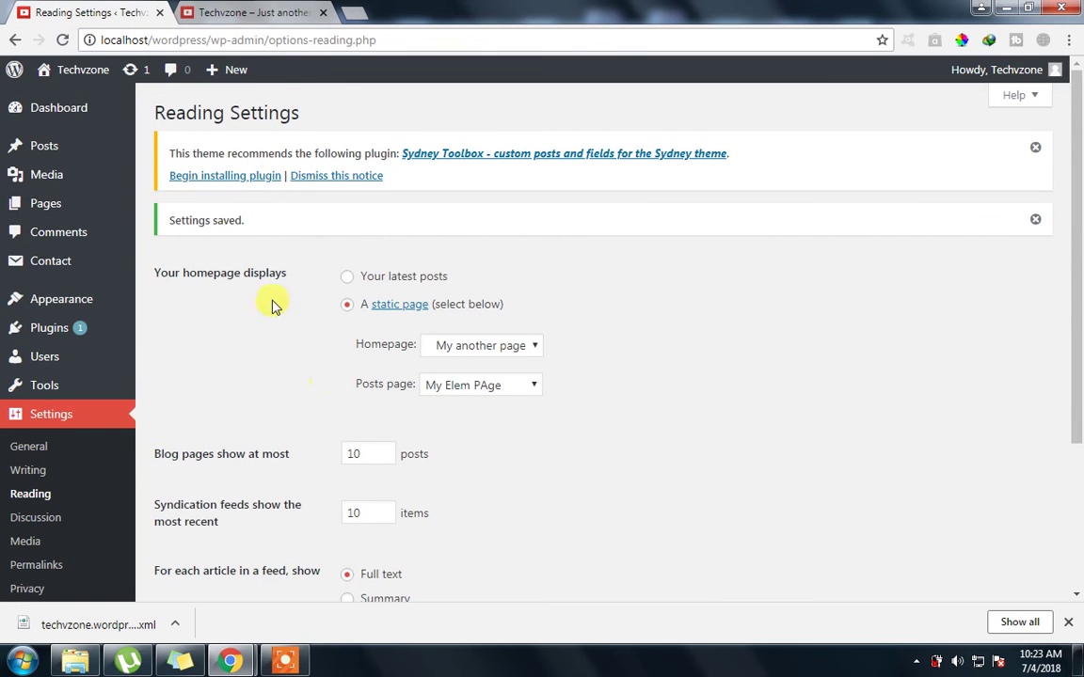
click(214, 9)
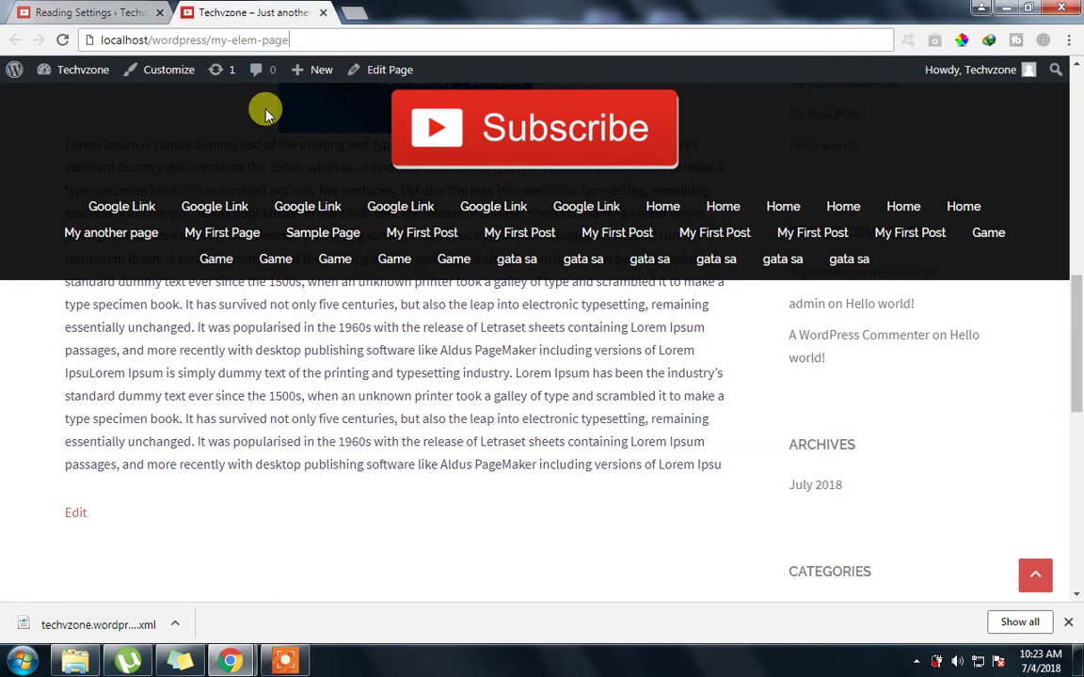
click(195, 206)
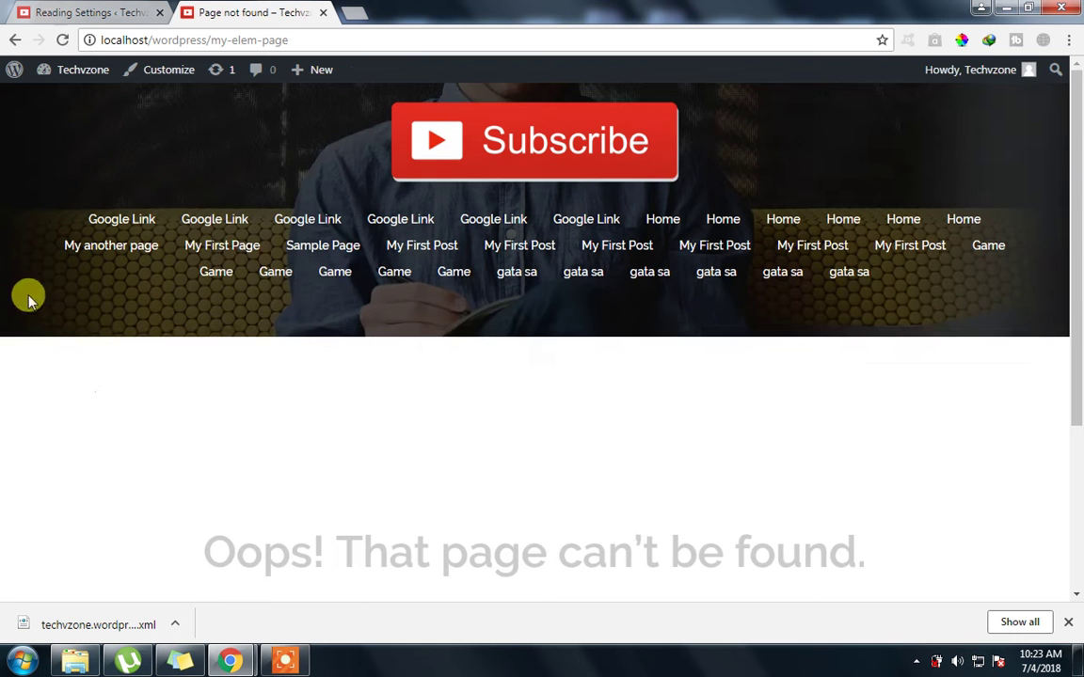
click(44, 11)
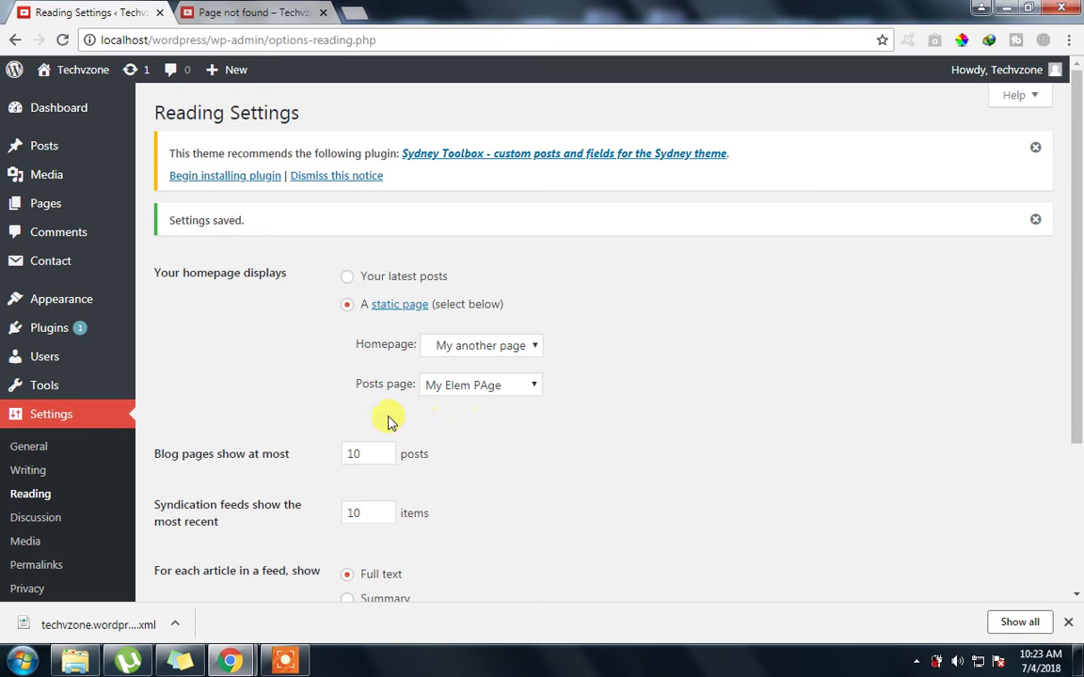
Save the Reading Settings again and go to Pages > All Pages
scroll(188, 433, down, 3)
click(197, 572)
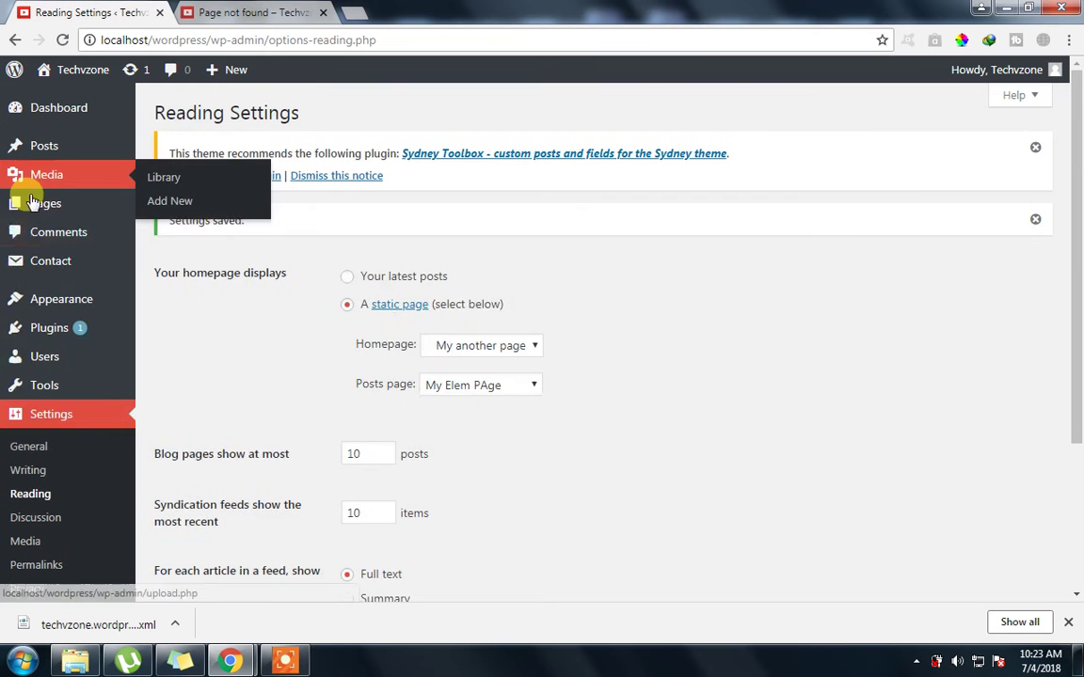
mouse_move(34, 203)
click(178, 213)
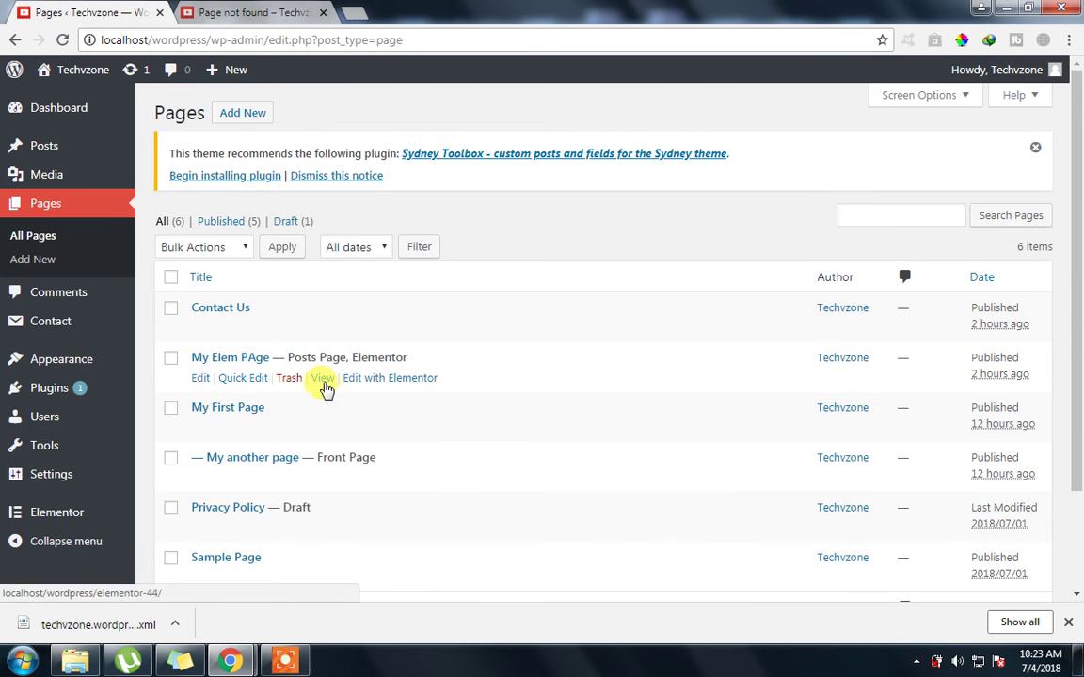
Open My Elem PAge's View link in a new tab and close the Page not found tab
right_click(325, 385)
click(343, 395)
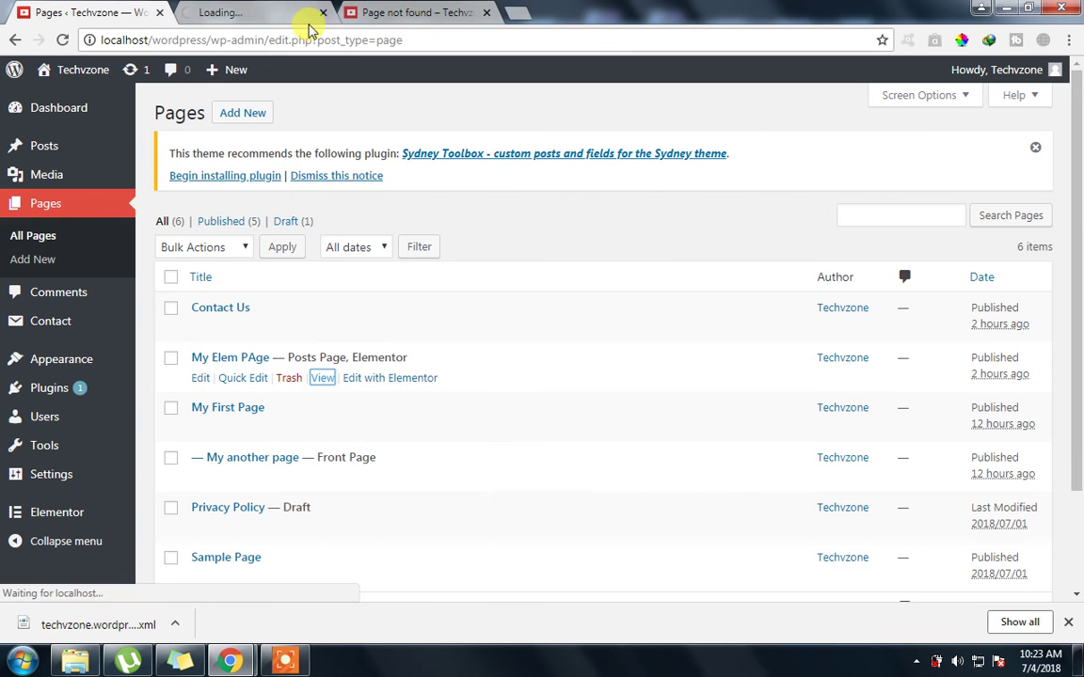
click(306, 12)
click(487, 13)
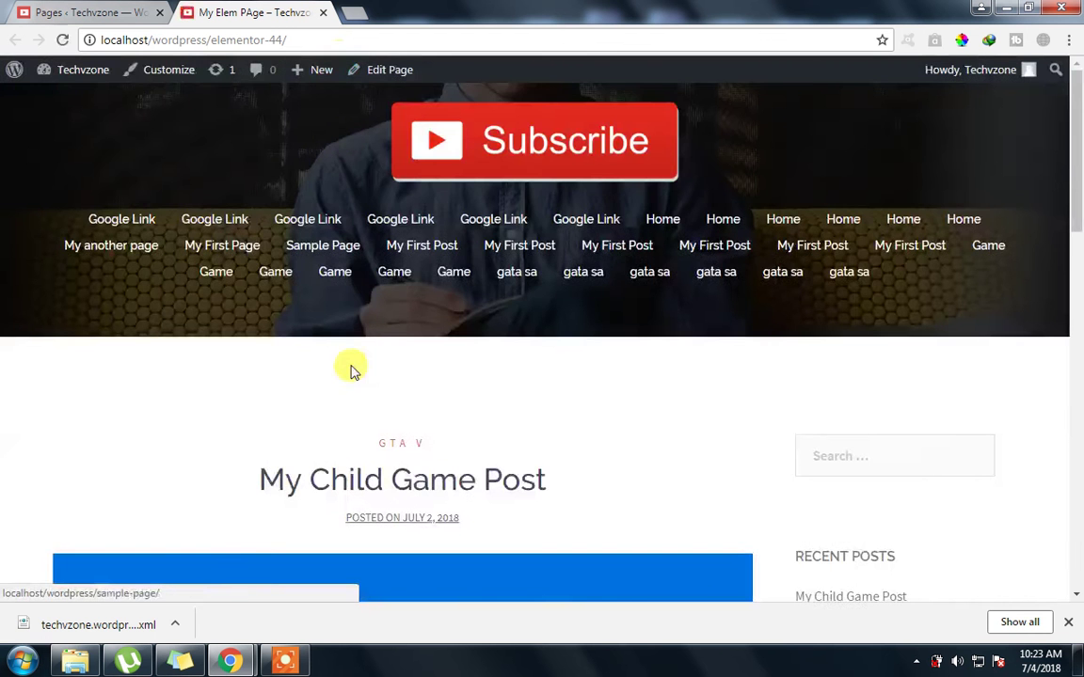
Scroll the My Elem PAge view to check it lists blog posts, then return to the Pages list
scroll(525, 453, down, 2)
scroll(491, 367, down, 4)
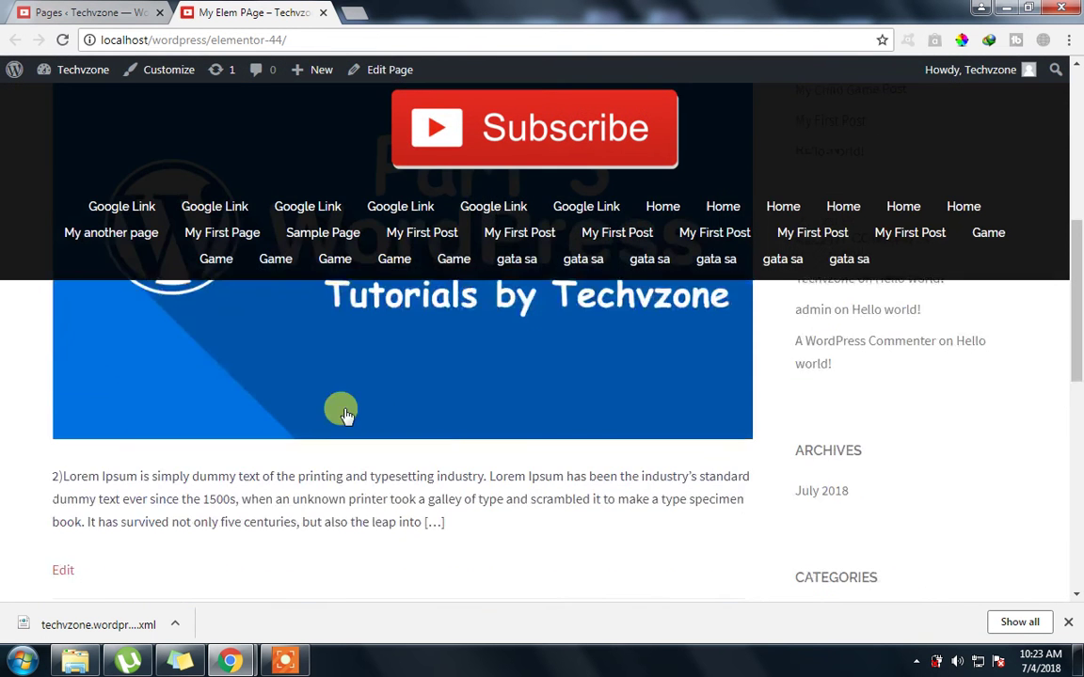
scroll(387, 368, up, 1)
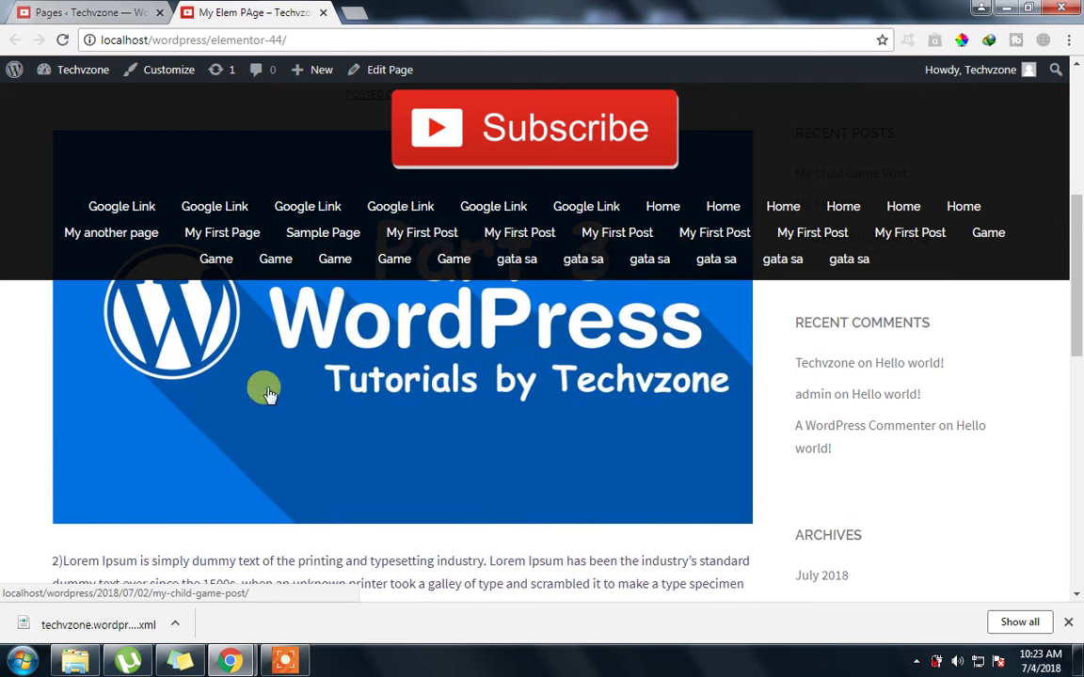
scroll(254, 367, up, 3)
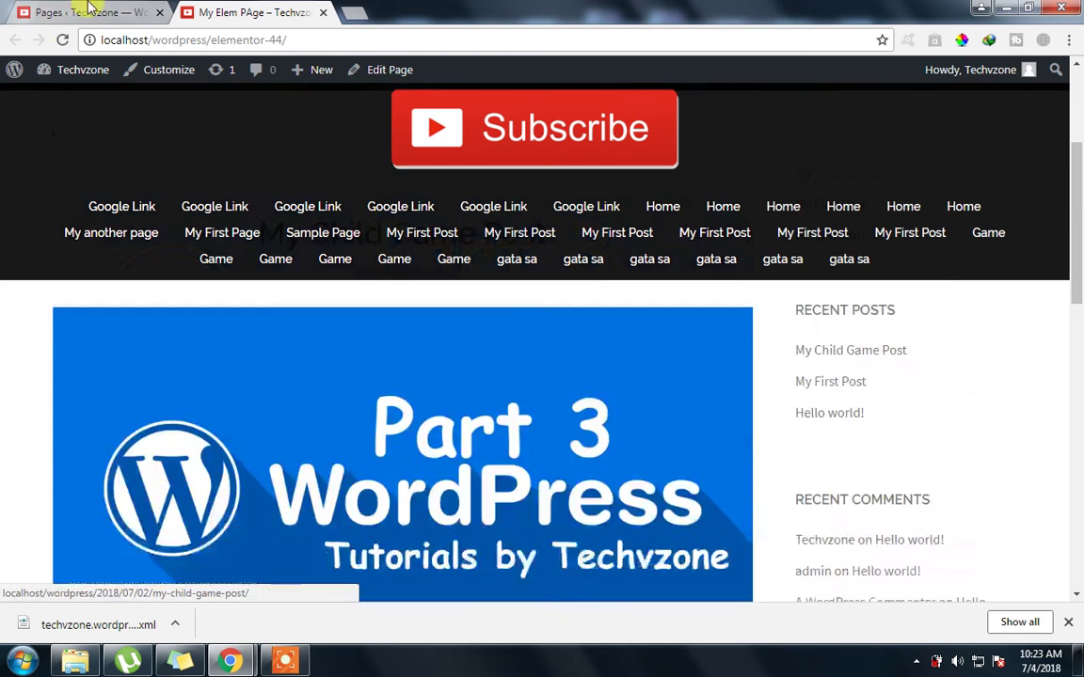
click(83, 11)
click(226, 9)
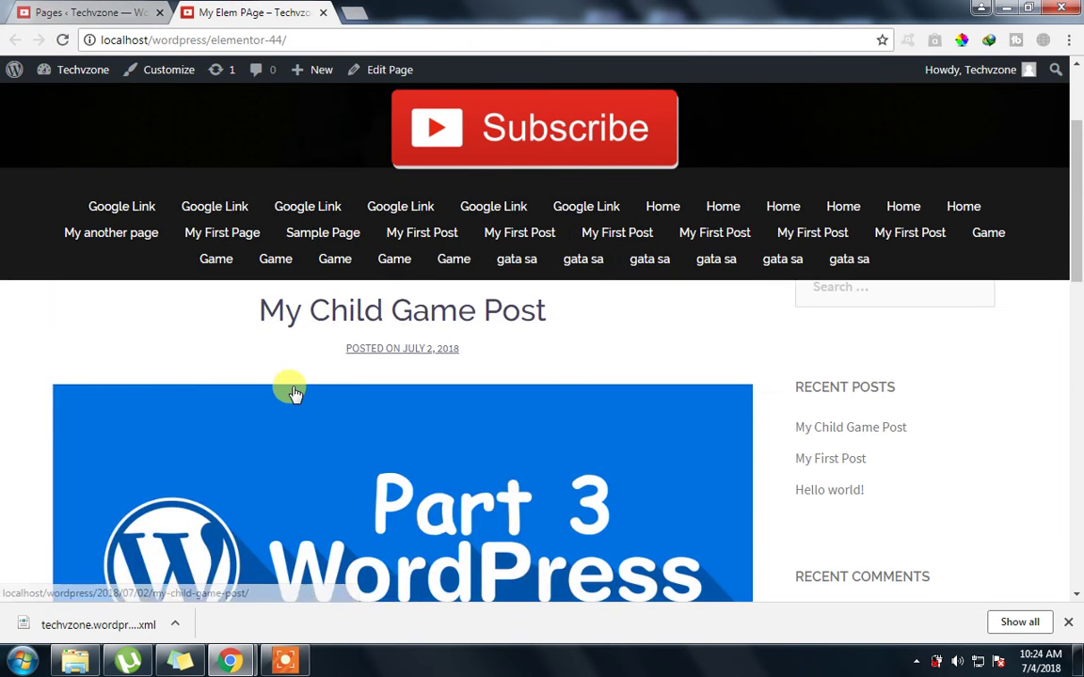
scroll(288, 388, down, 4)
scroll(293, 391, down, 4)
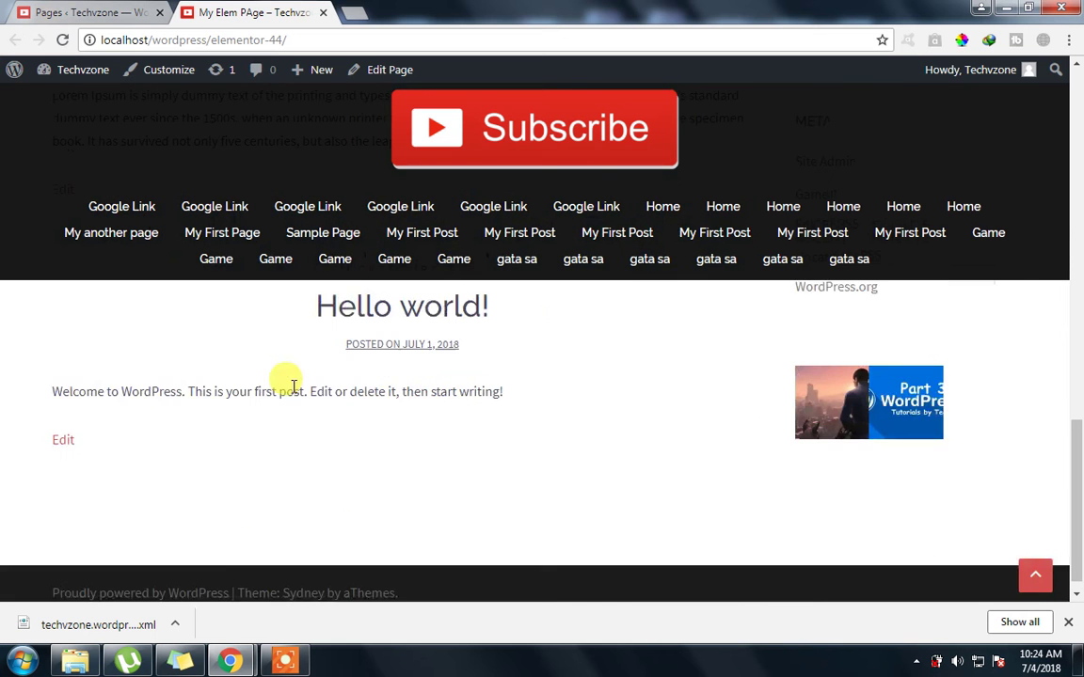
click(62, 11)
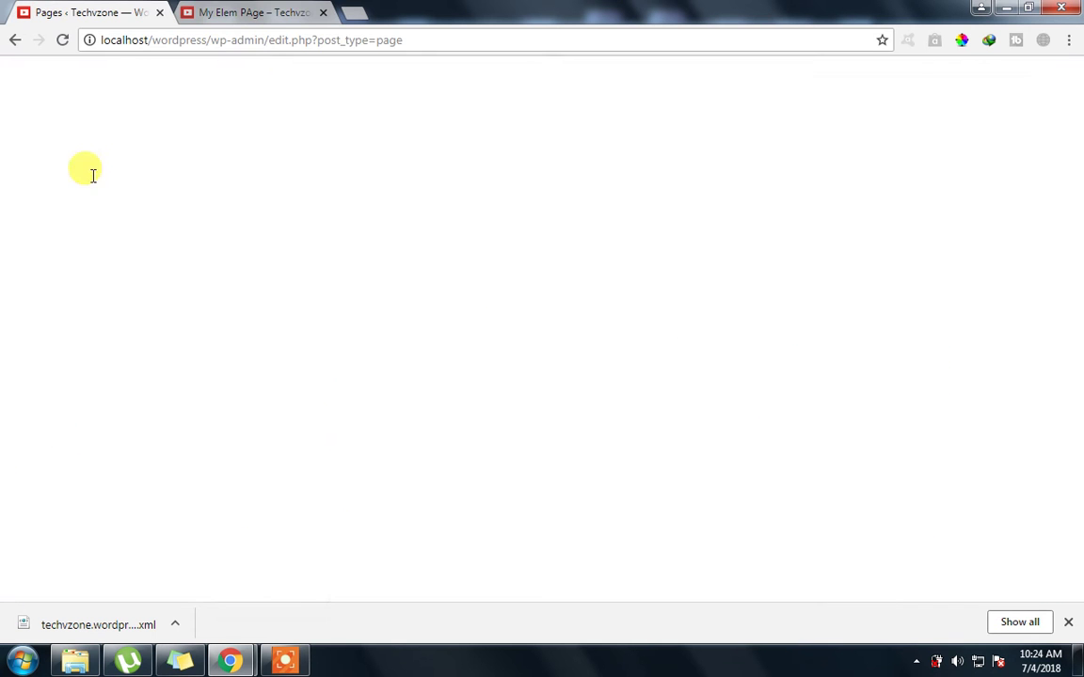
Open Settings > Reading and highlight the Homepage and Posts page selections
mouse_move(68, 474)
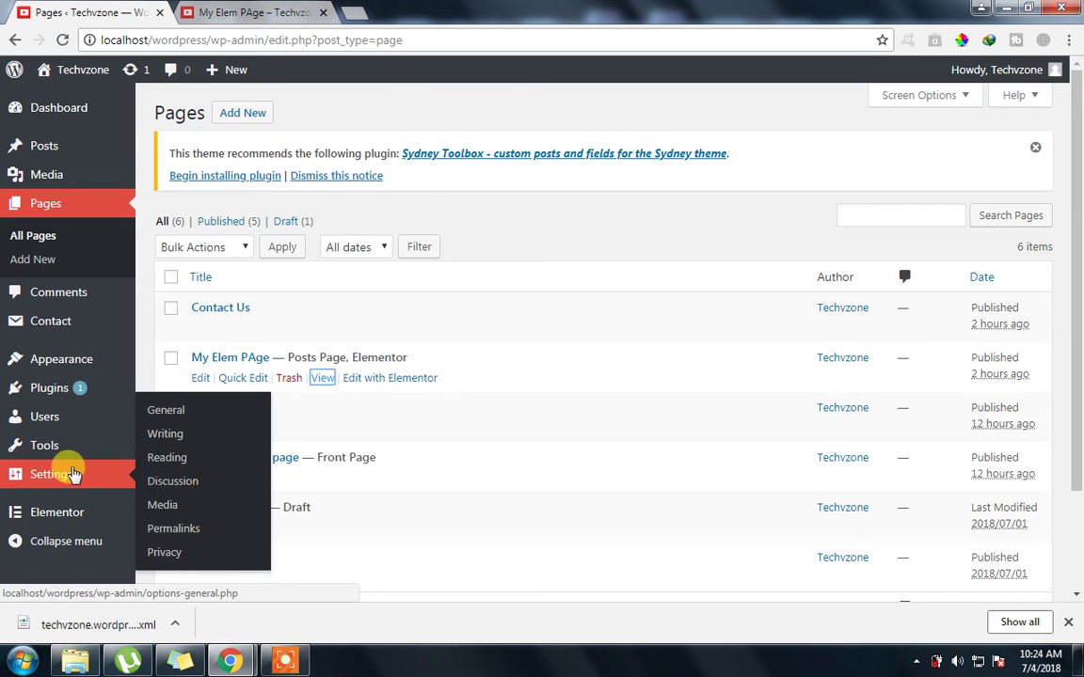
click(164, 463)
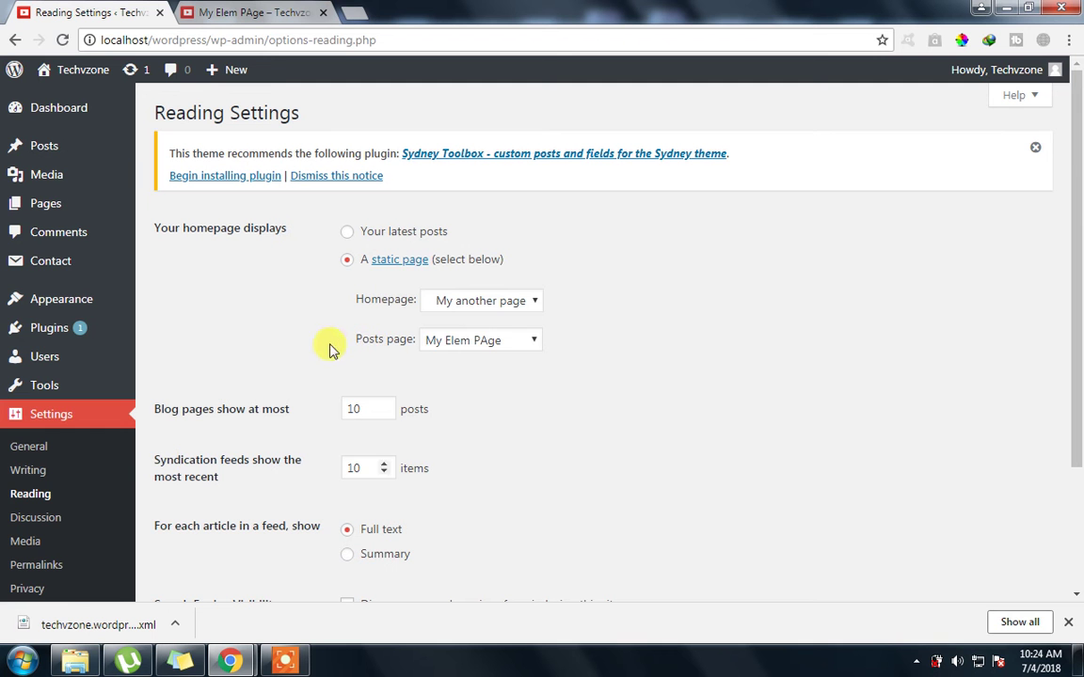
drag(351, 338, 440, 348)
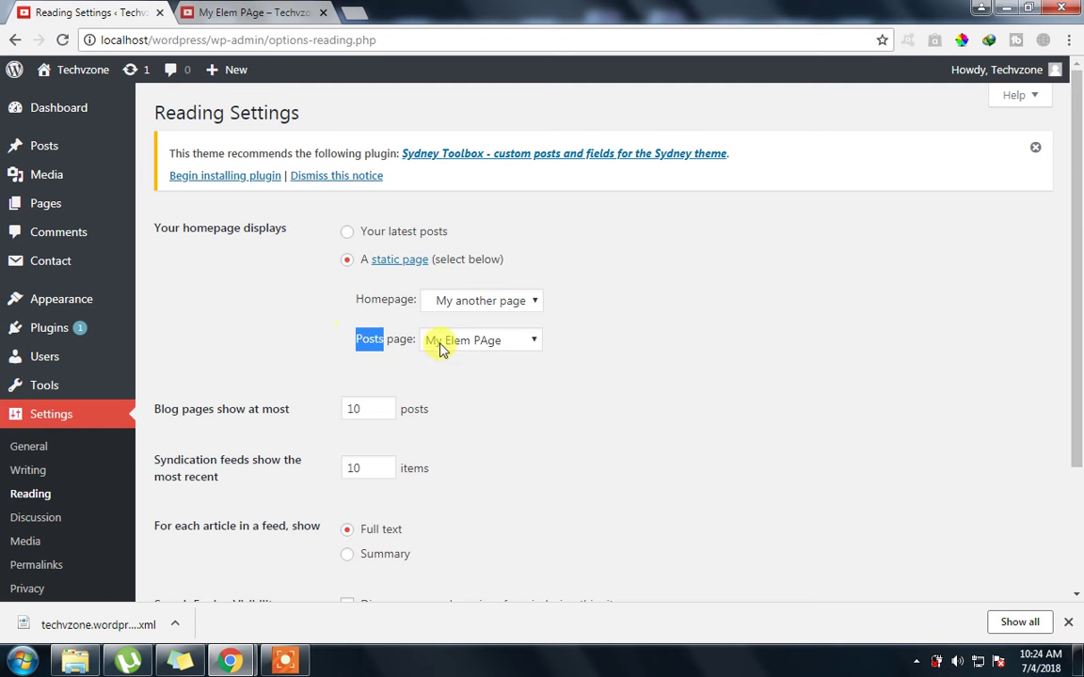
drag(381, 299, 527, 305)
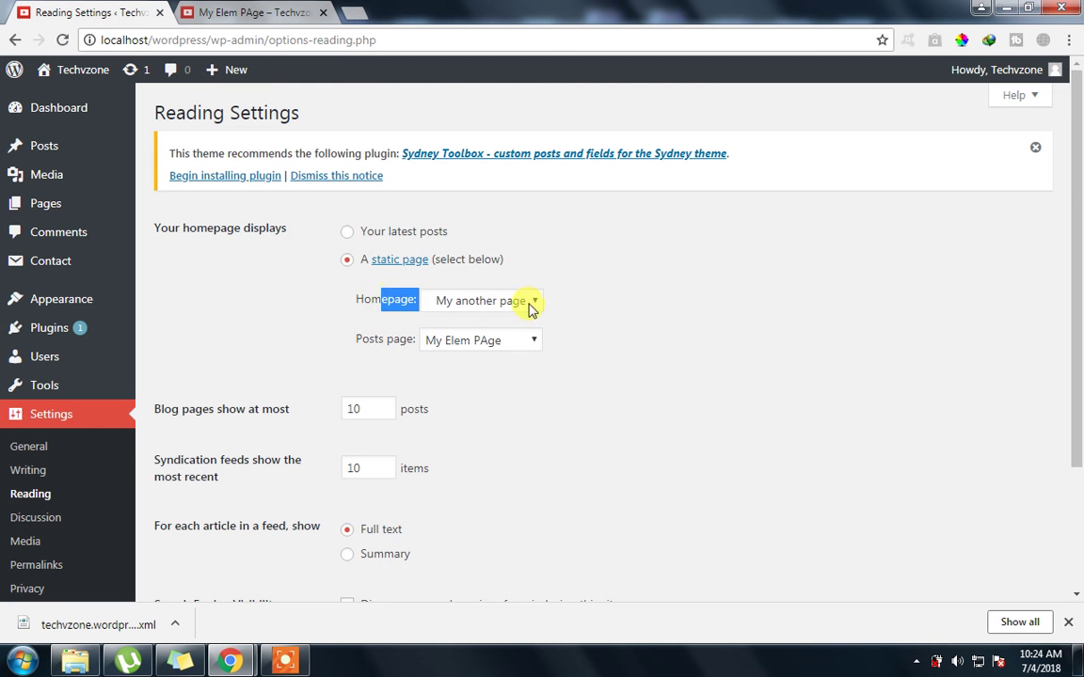
scroll(753, 283, down, 3)
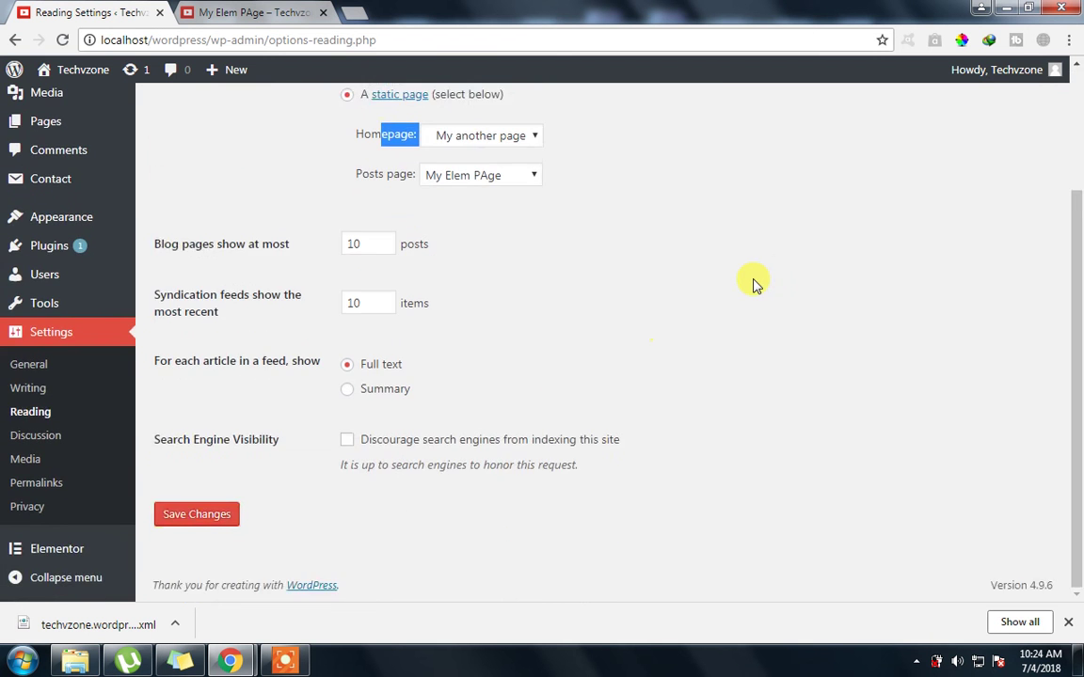
Click the site banner to confirm the homepage is 'My another page', then return to Reading Settings
click(202, 12)
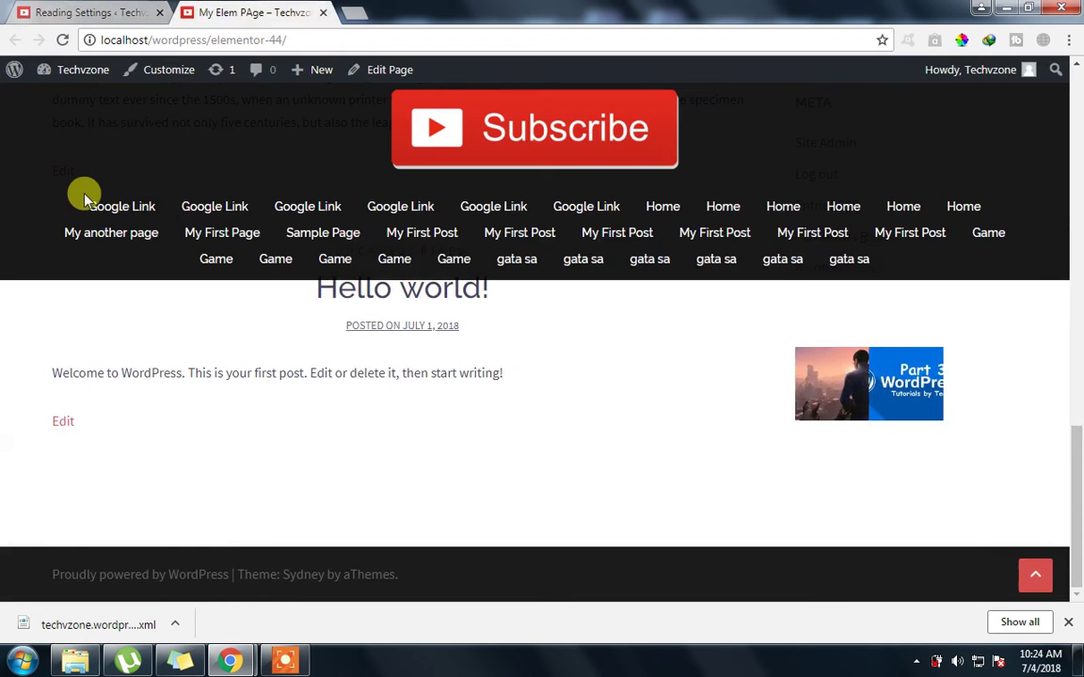
scroll(484, 138, up, 5)
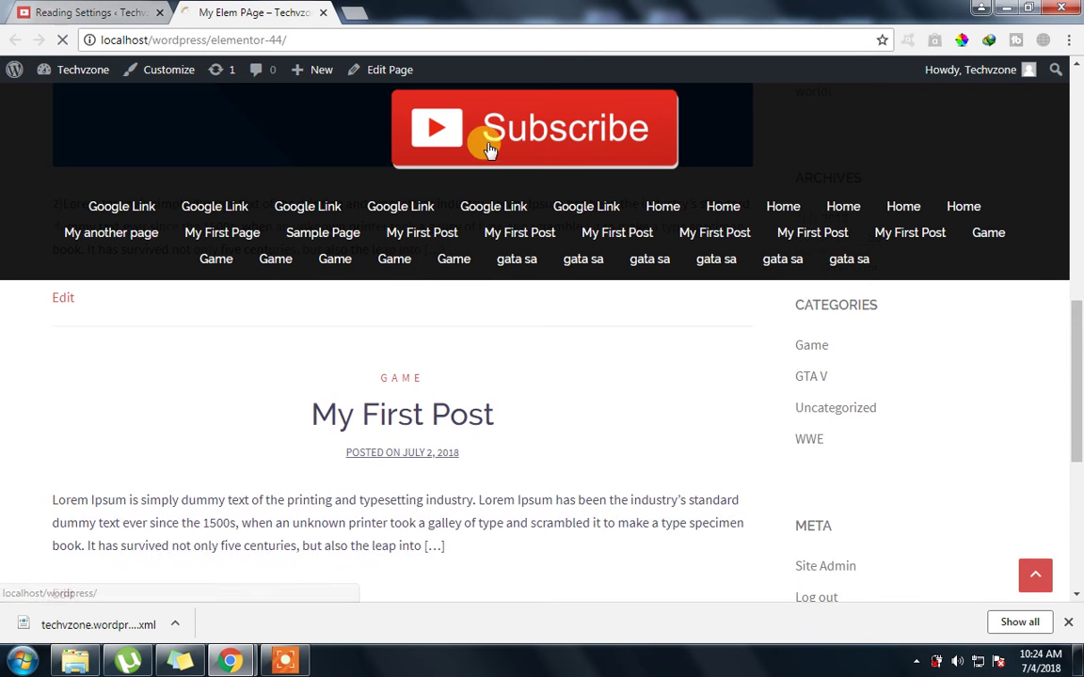
click(468, 138)
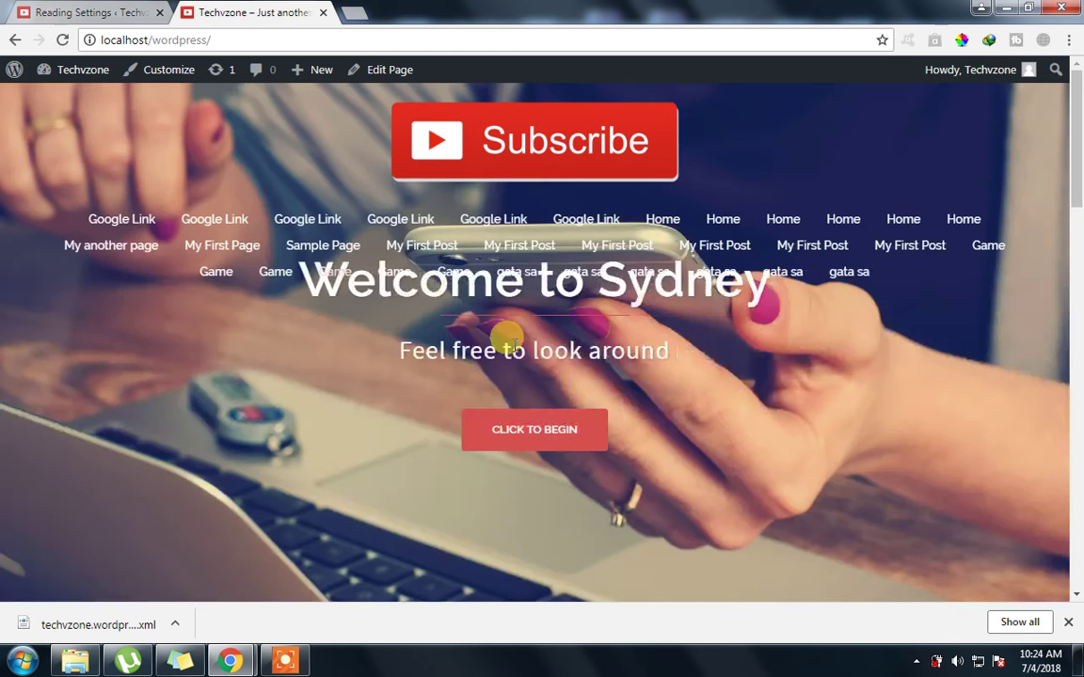
scroll(470, 320, down, 6)
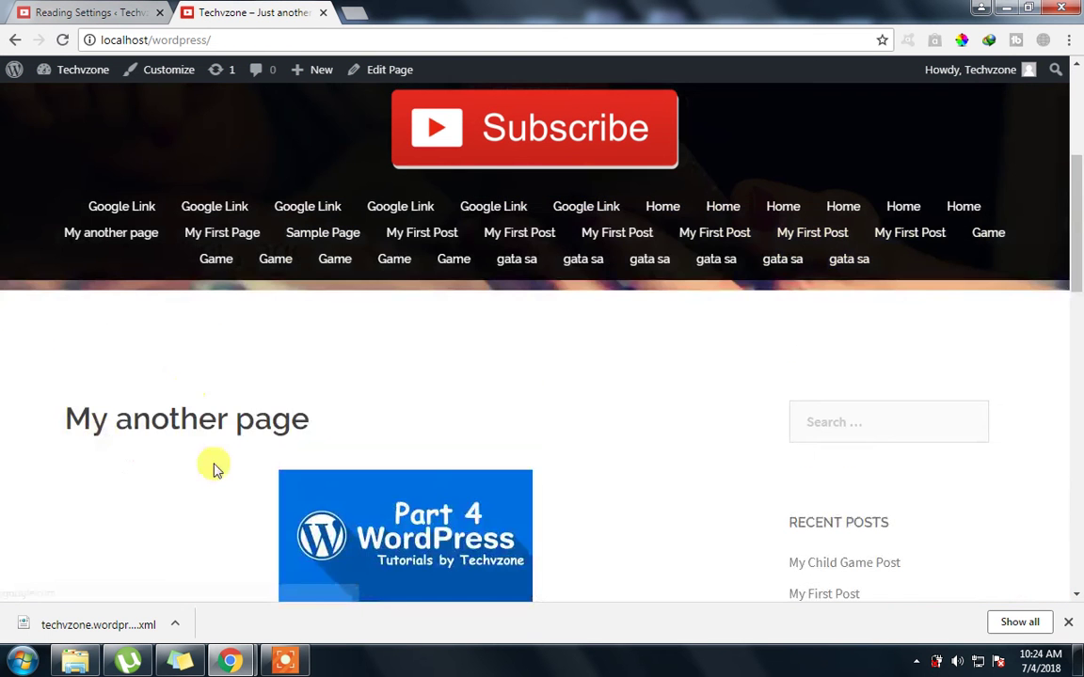
click(56, 12)
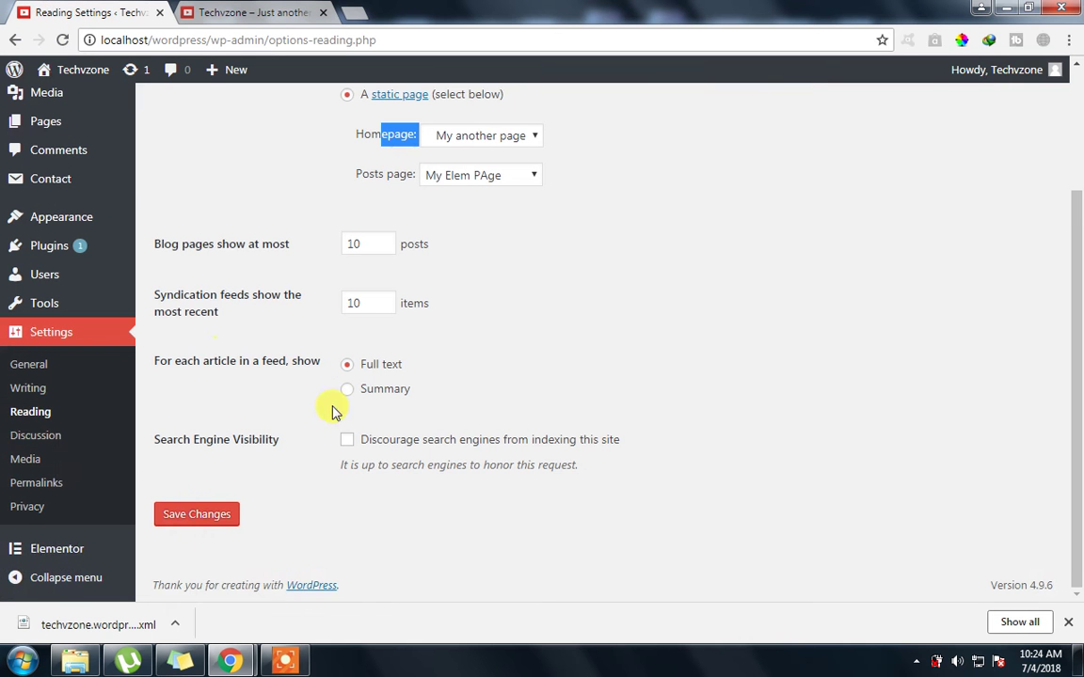
Open Settings > Discussion and scroll through the pingback, comment and threading options
click(23, 439)
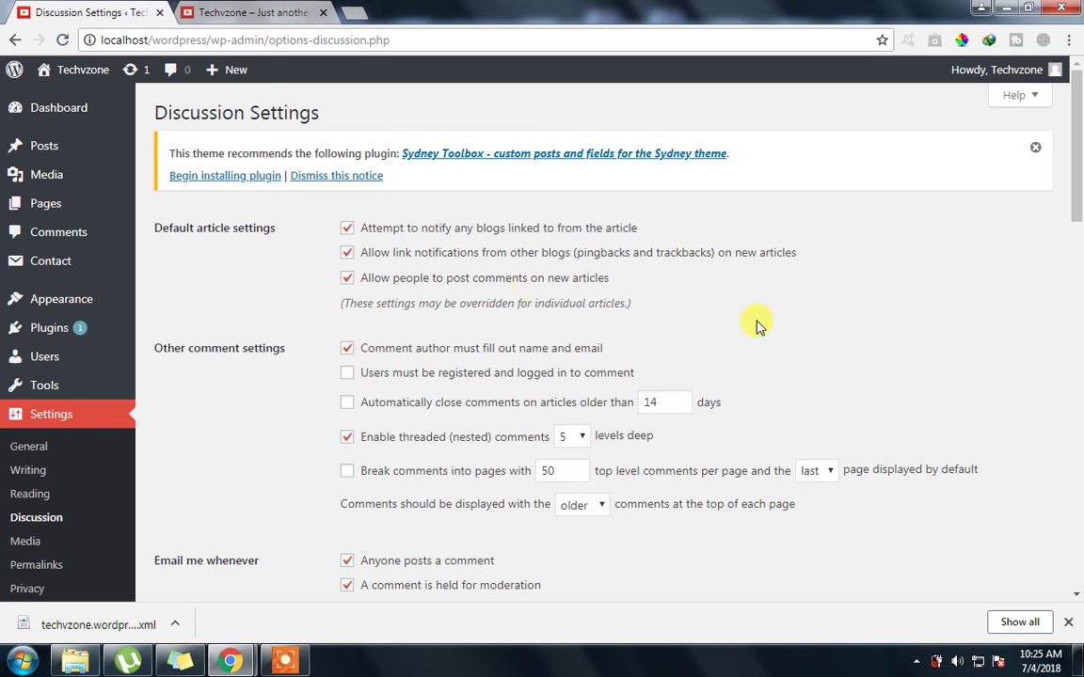
scroll(1075, 213, down, 1)
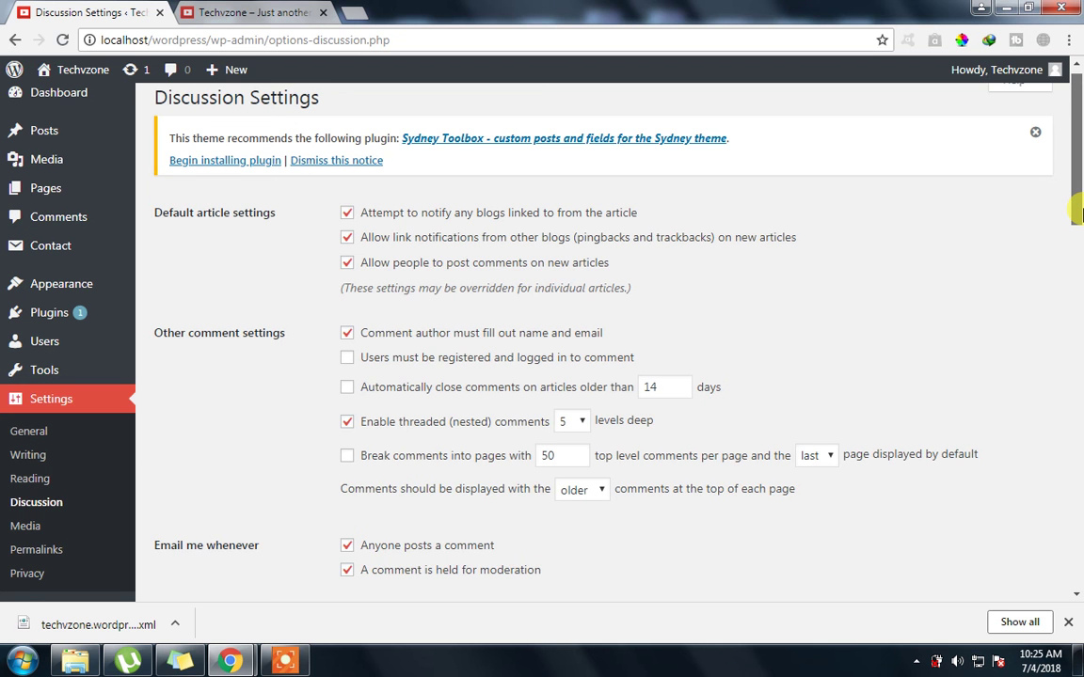
drag(1075, 212, 1076, 224)
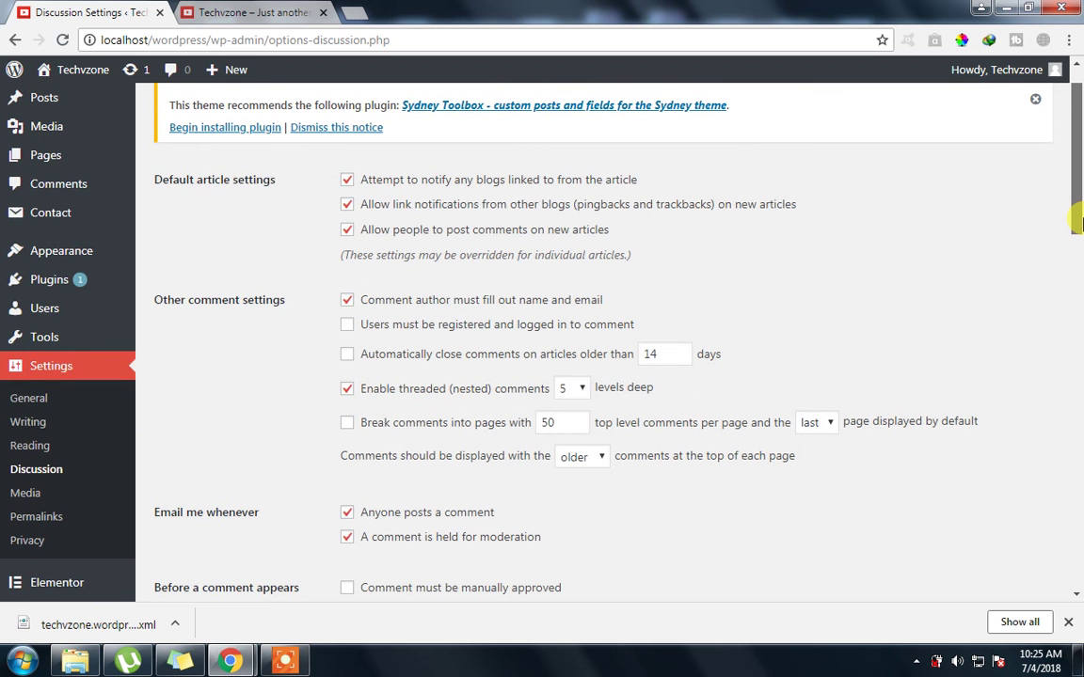
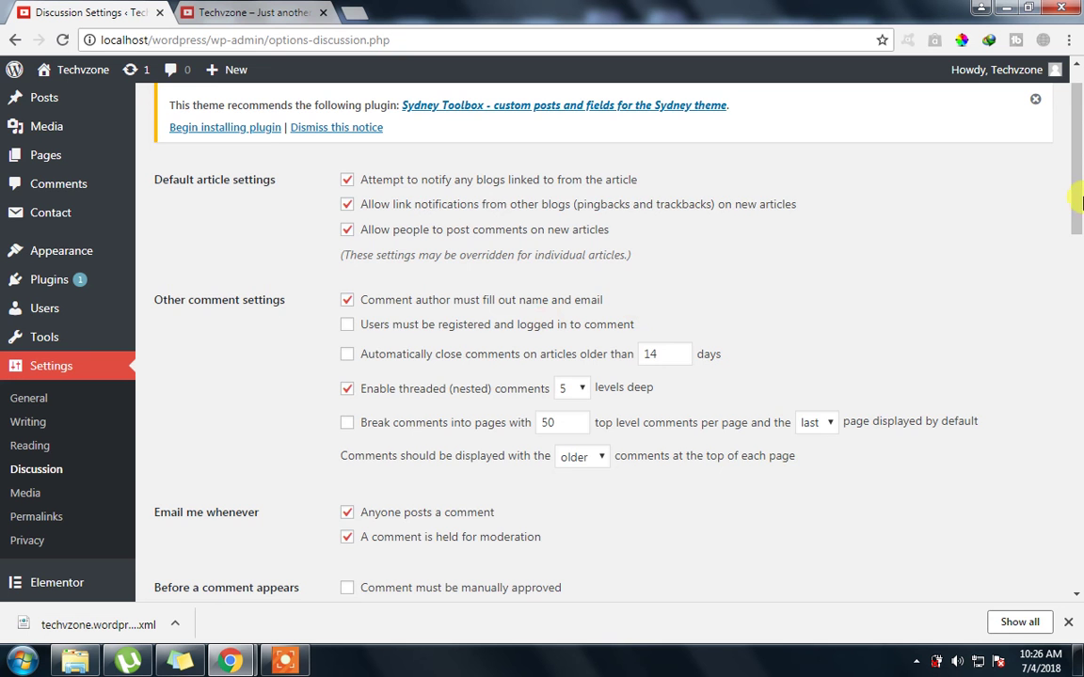
Review the registered-users-only commenting and auto-close-after-14-days discussion options
scroll(434, 326, down, 1)
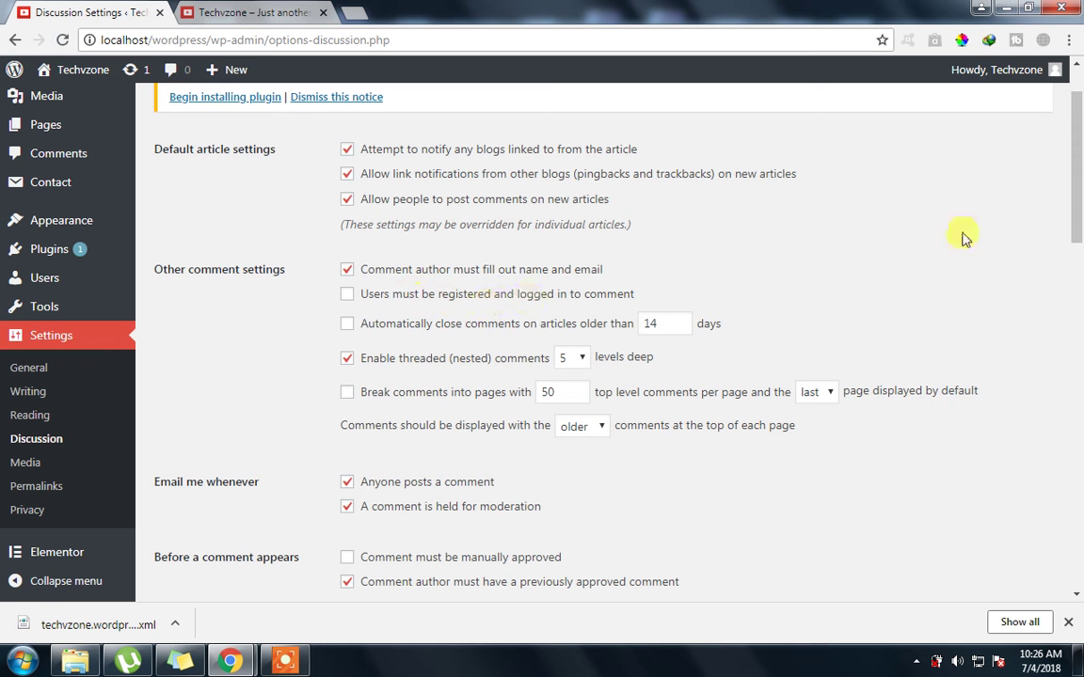
scroll(909, 232, down, 1)
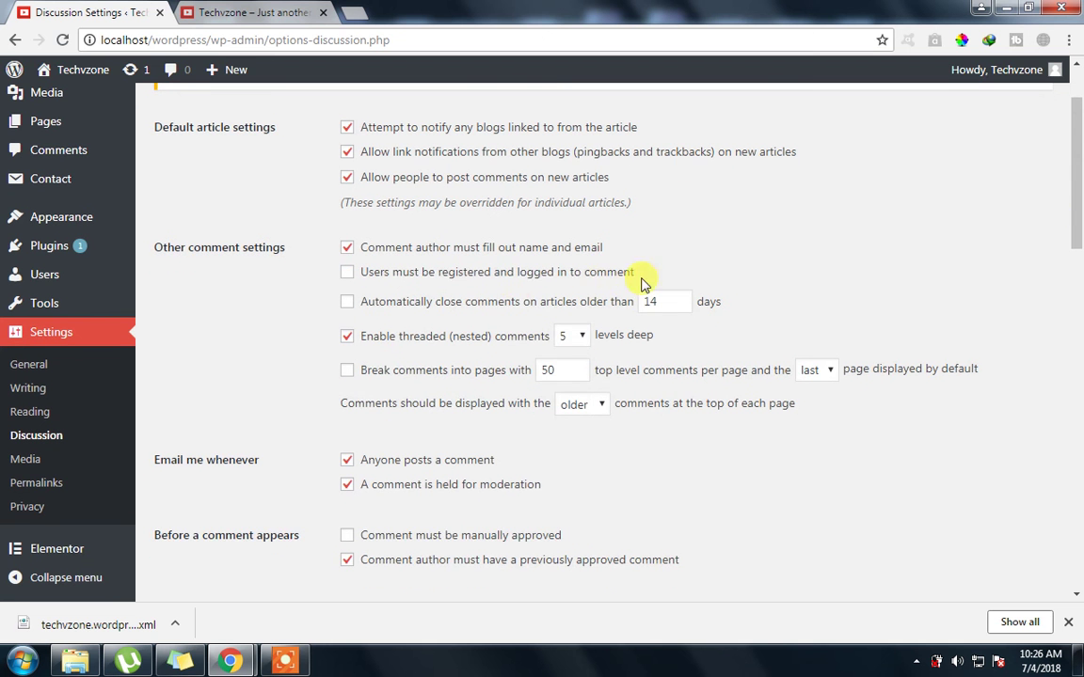
drag(638, 271, 414, 281)
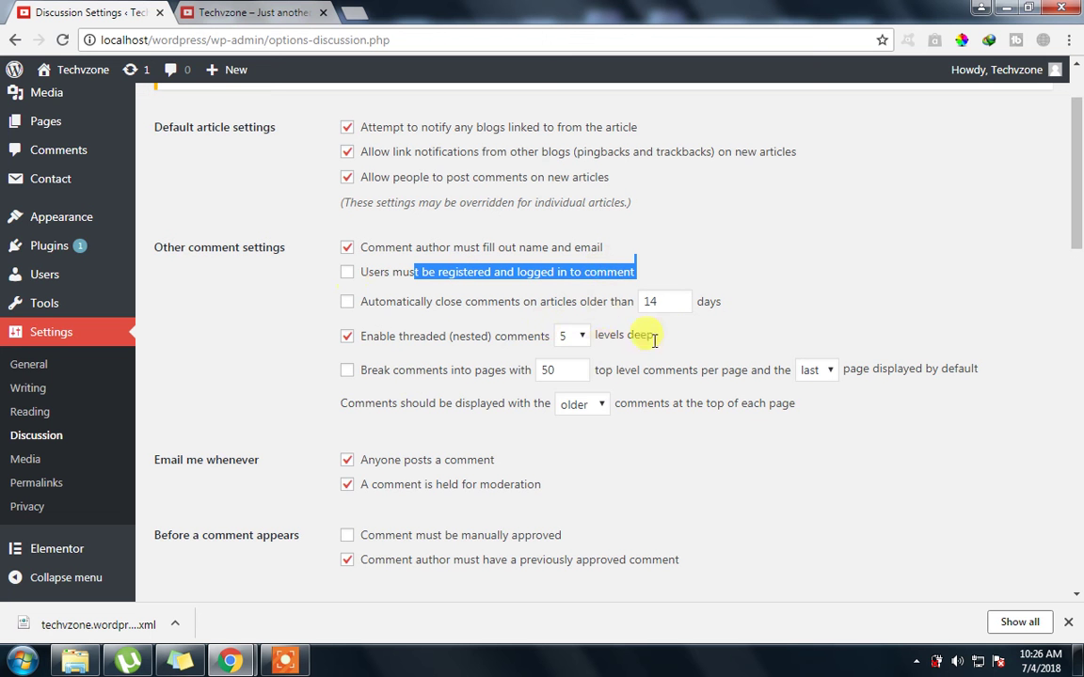
click(663, 303)
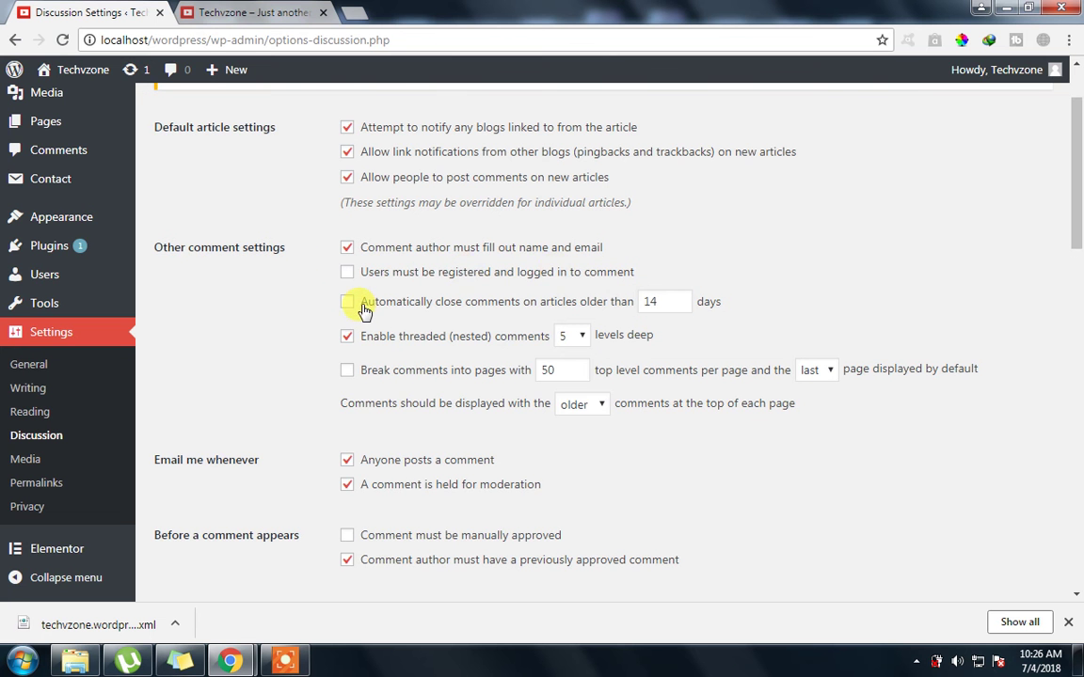
scroll(365, 311, down, 1)
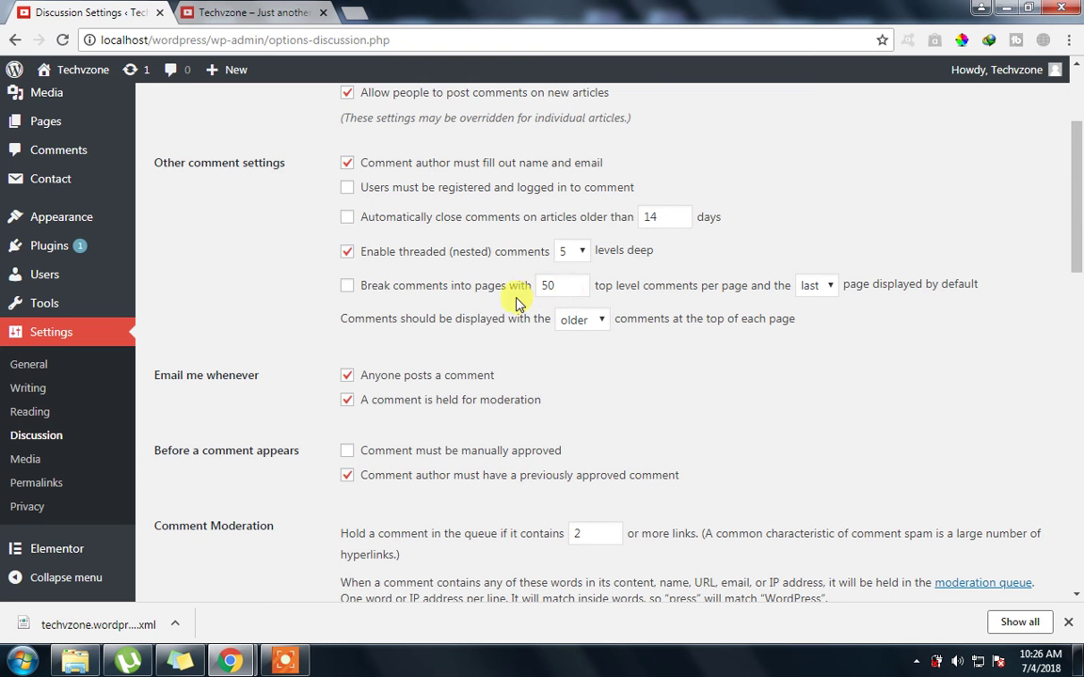
Review the 50 comments-per-page value and leave the comment order at older first
double_click(556, 288)
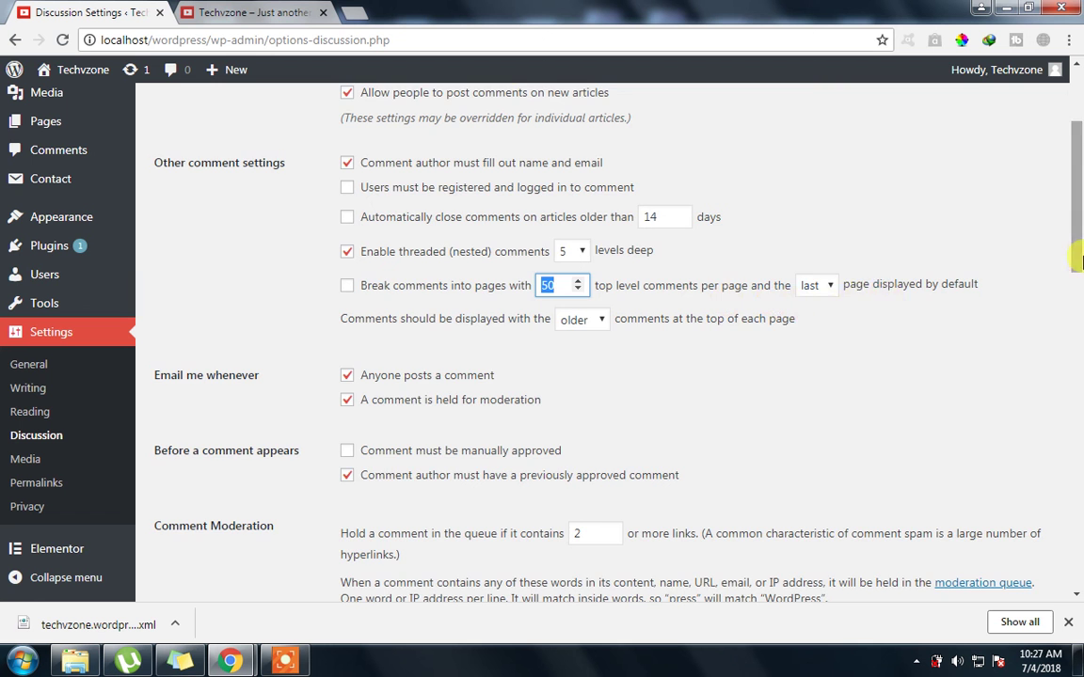
scroll(798, 213, down, 1)
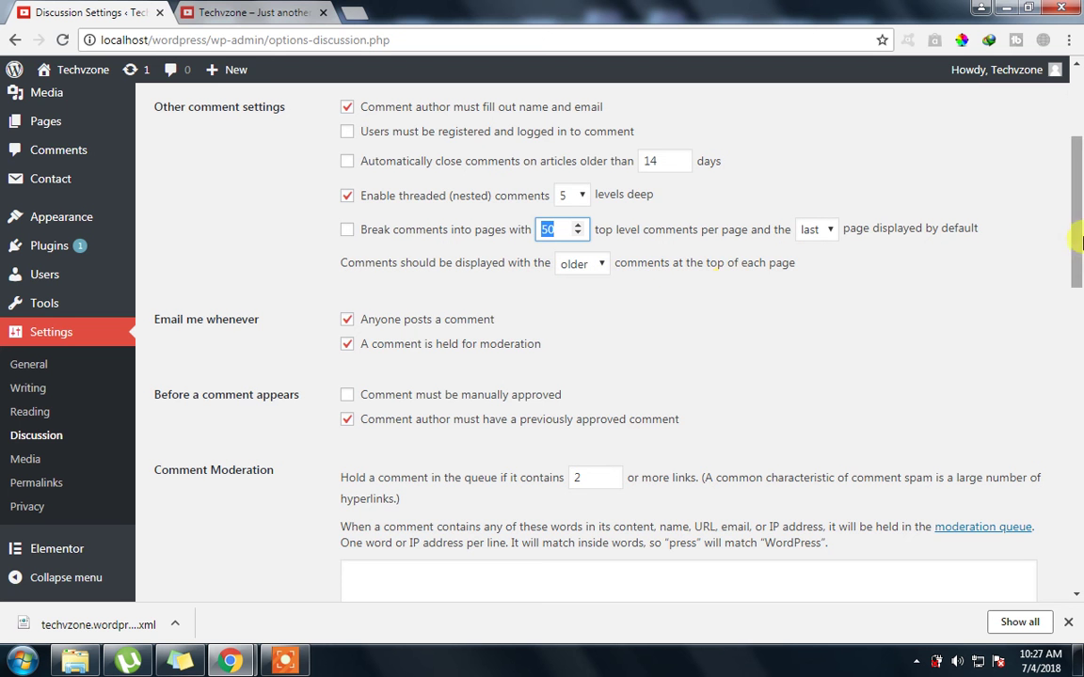
scroll(347, 227, down, 1)
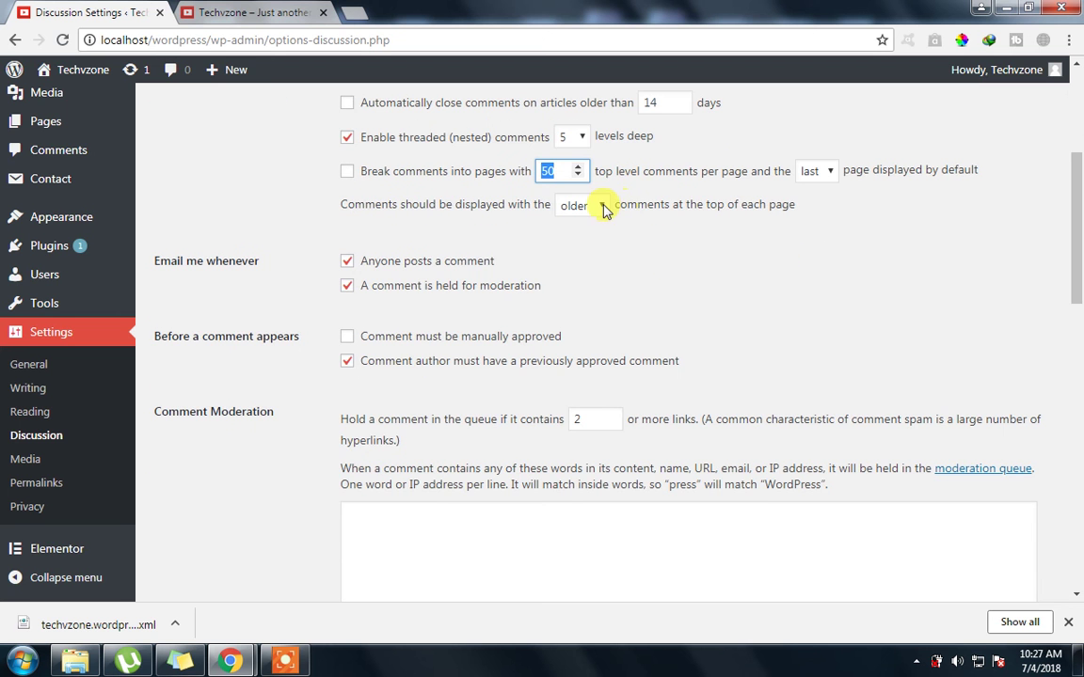
click(603, 206)
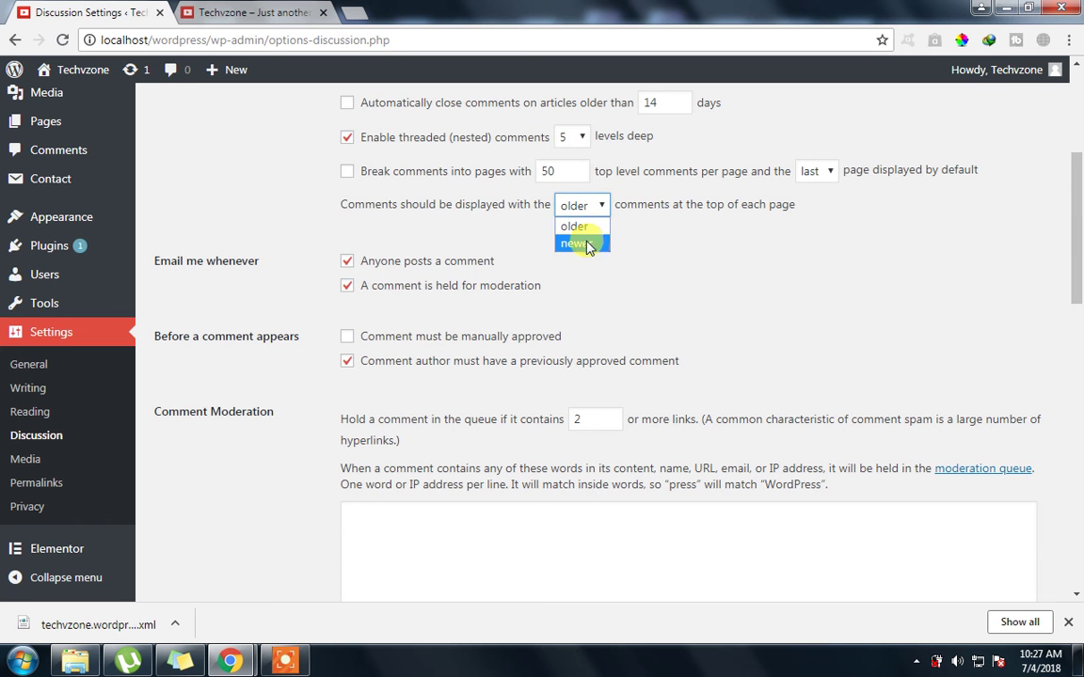
click(679, 237)
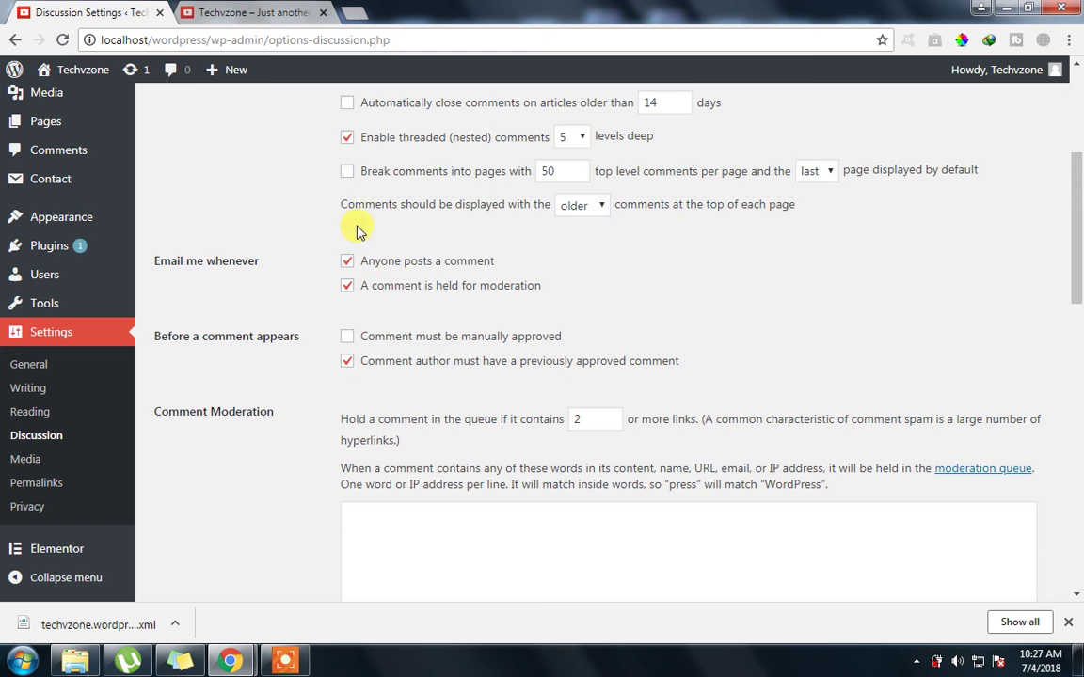
Point out the Email me whenever options for new comments and comments held for moderation
drag(260, 262, 156, 266)
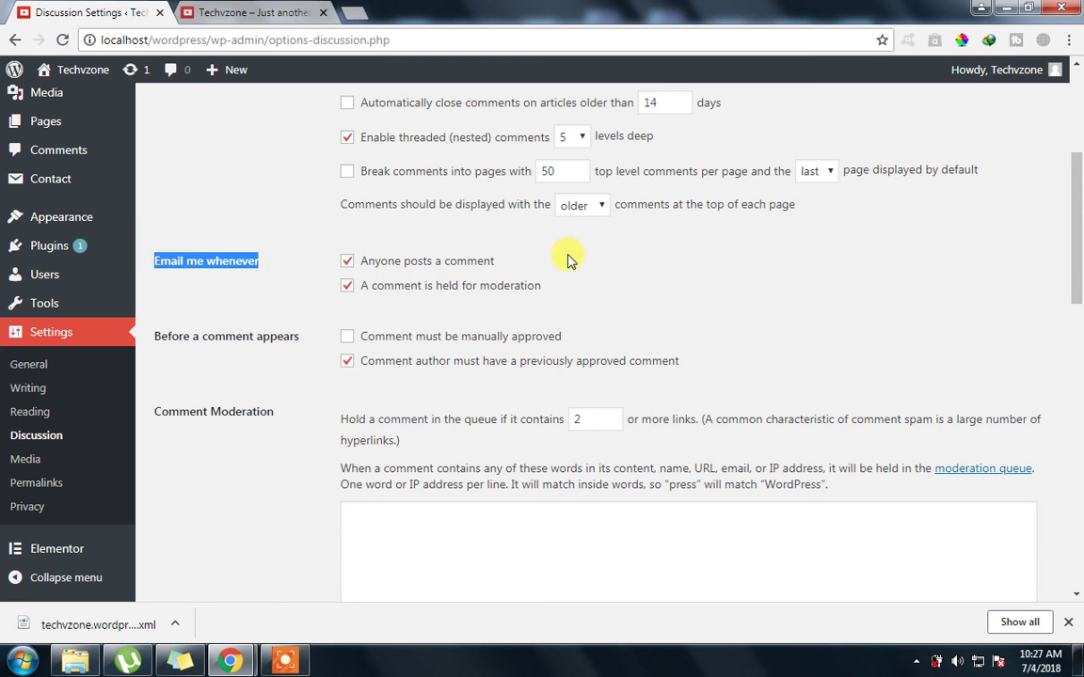
drag(496, 260, 477, 265)
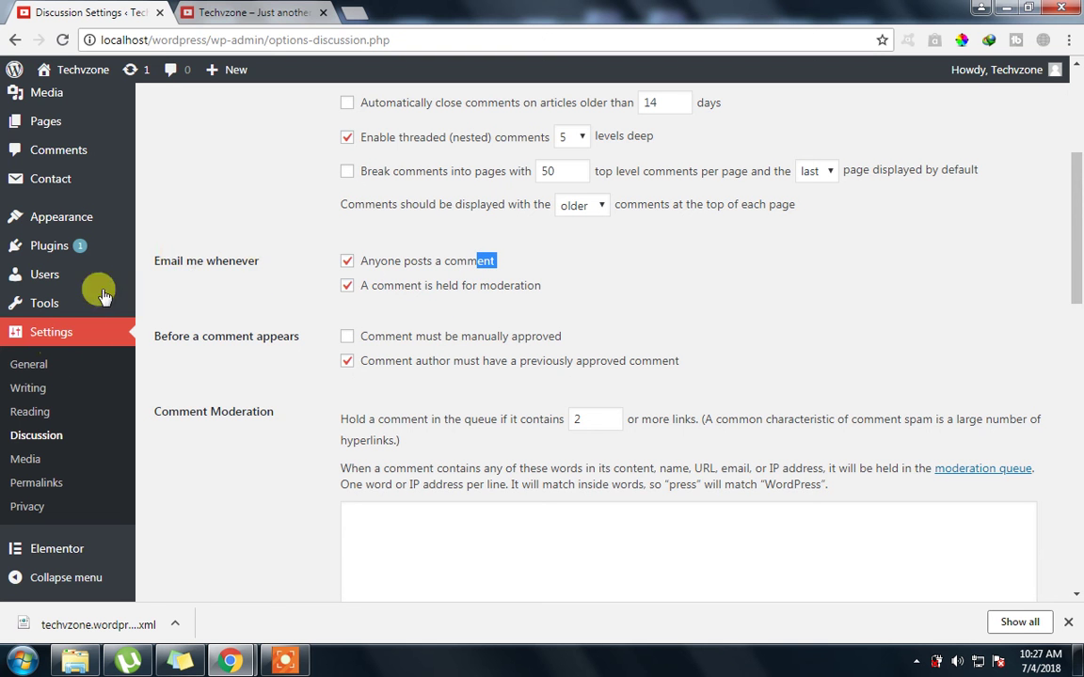
drag(544, 286, 426, 288)
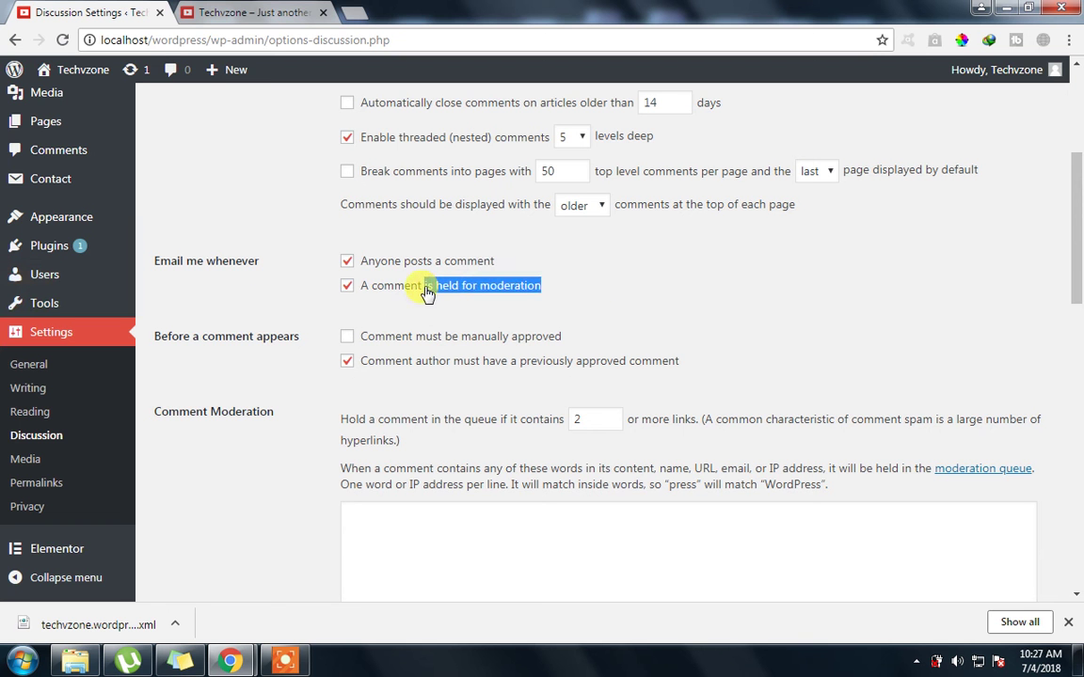
click(687, 285)
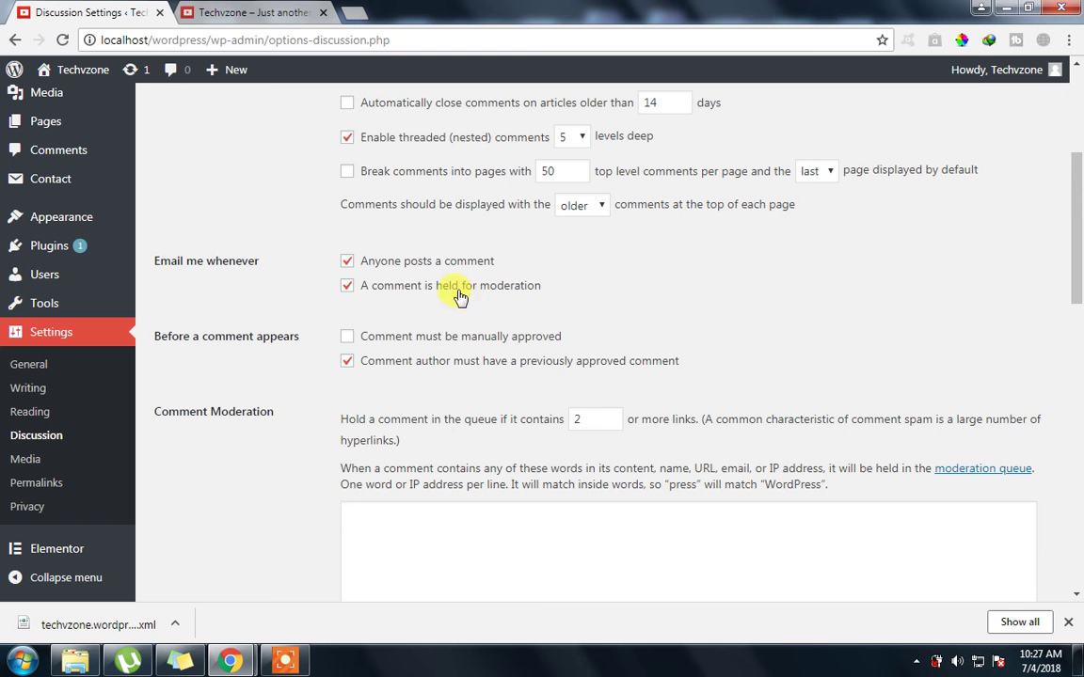
drag(458, 292, 500, 293)
Scroll through the remaining discussion options down to the Comment Moderation section
drag(1076, 278, 1078, 238)
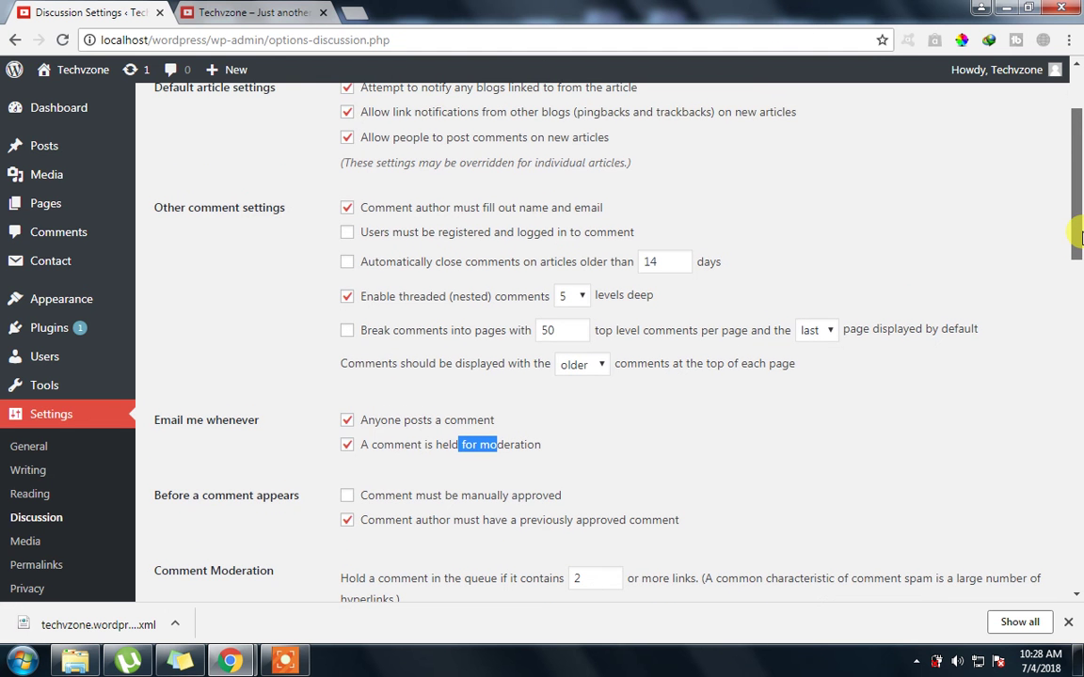
drag(1078, 238, 1078, 282)
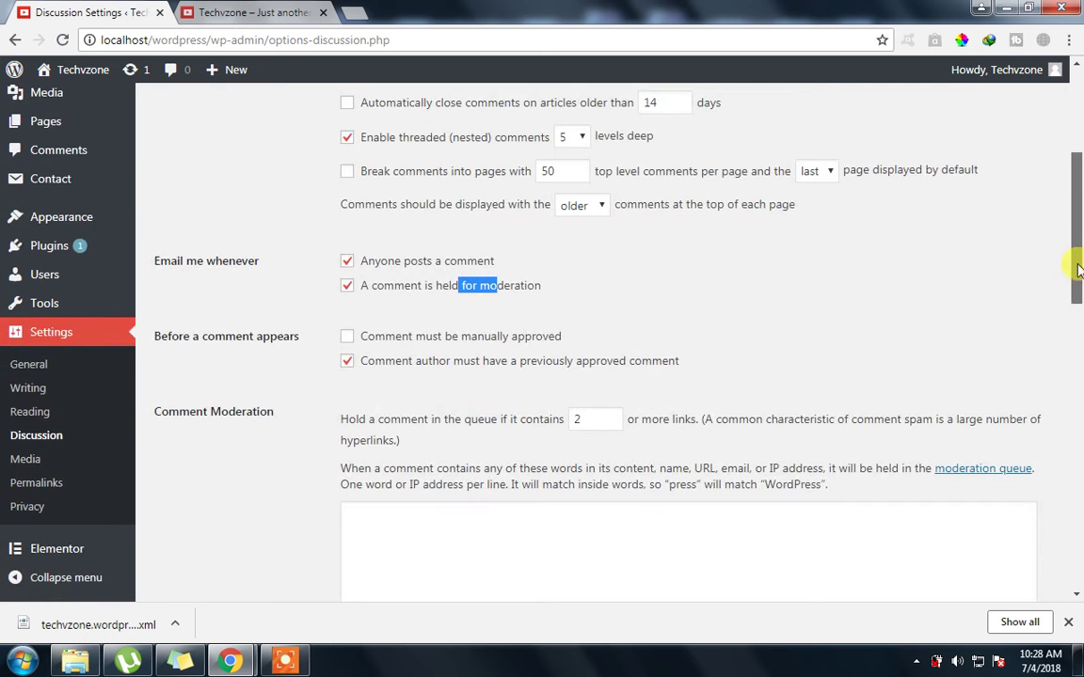
scroll(967, 225, up, 2)
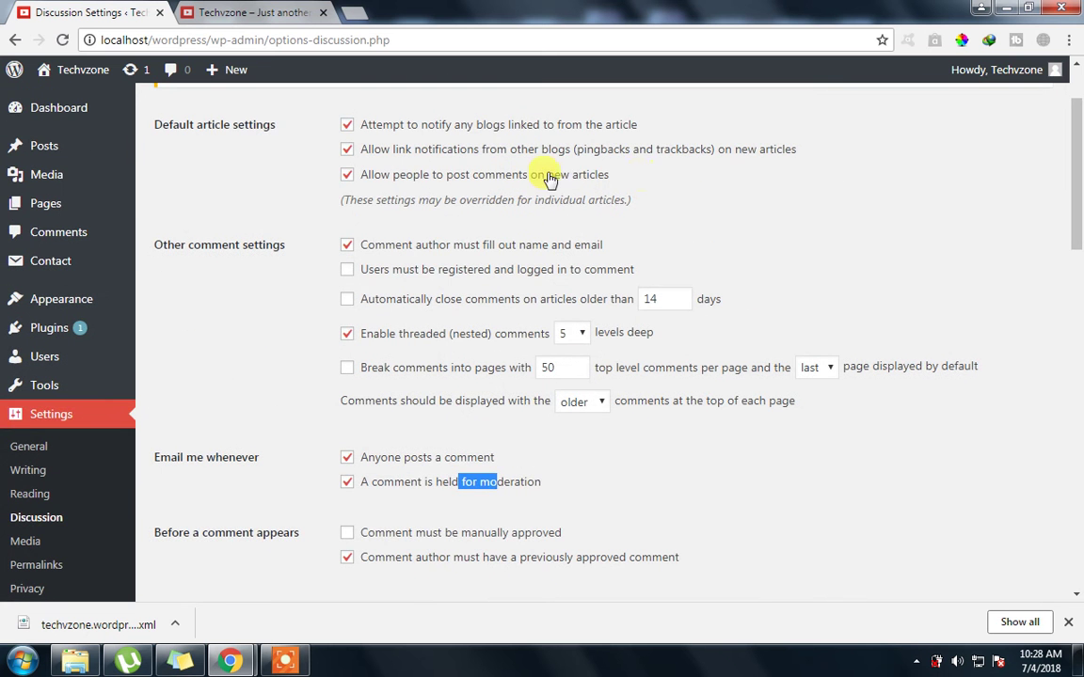
drag(612, 176, 432, 174)
scroll(1073, 183, down, 1)
scroll(1075, 181, down, 1)
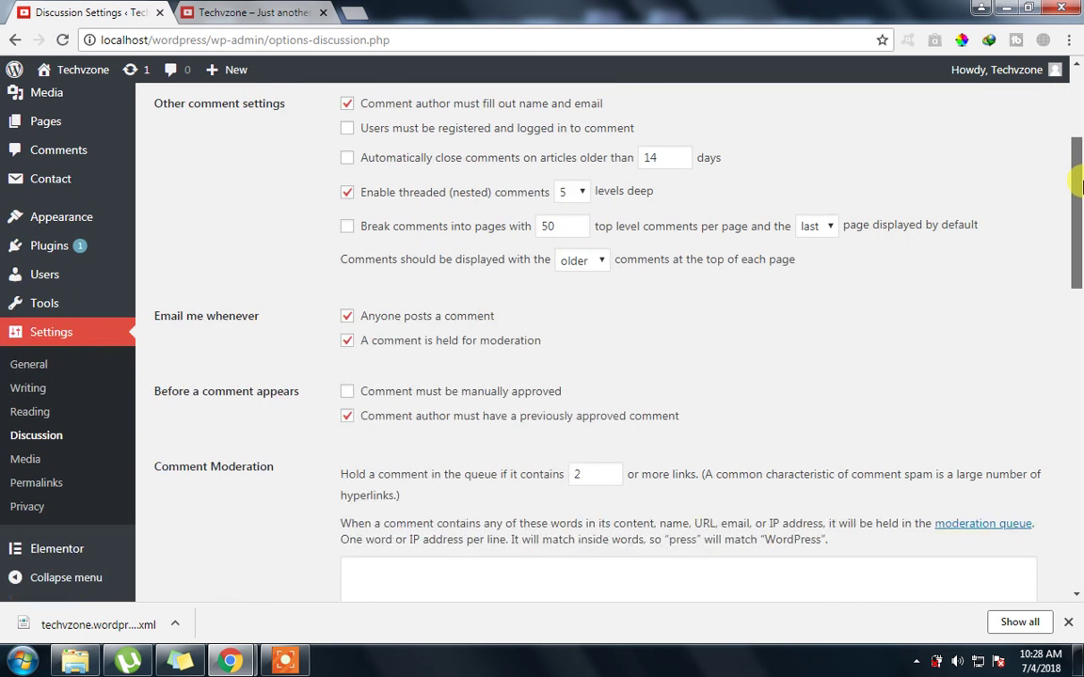
drag(495, 316, 420, 318)
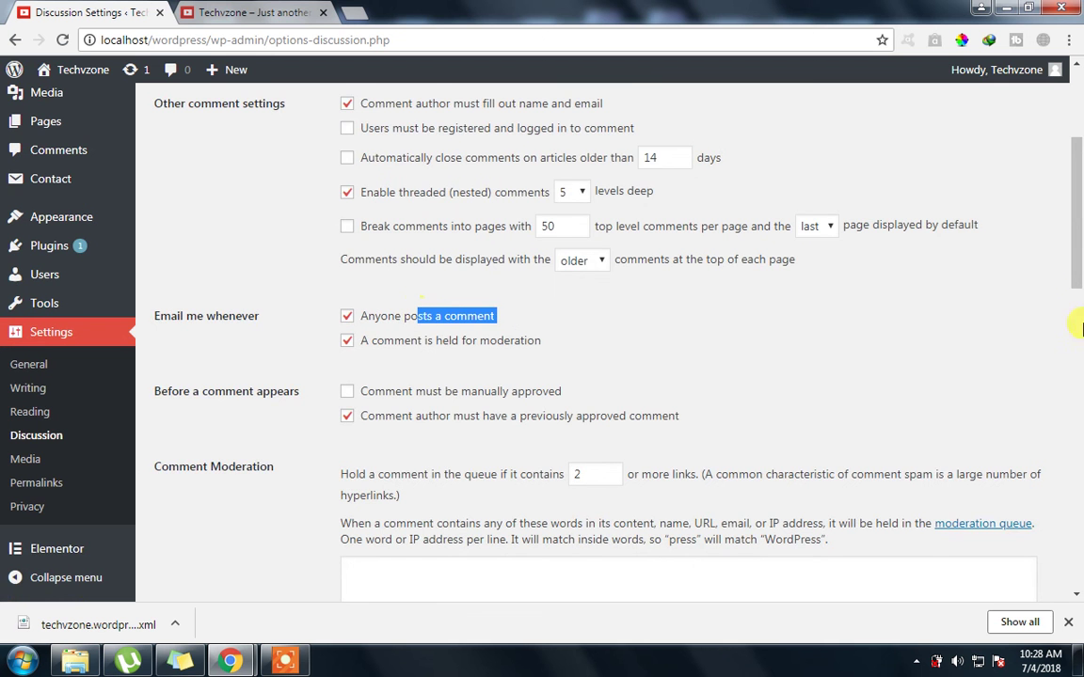
scroll(1078, 296, down, 1)
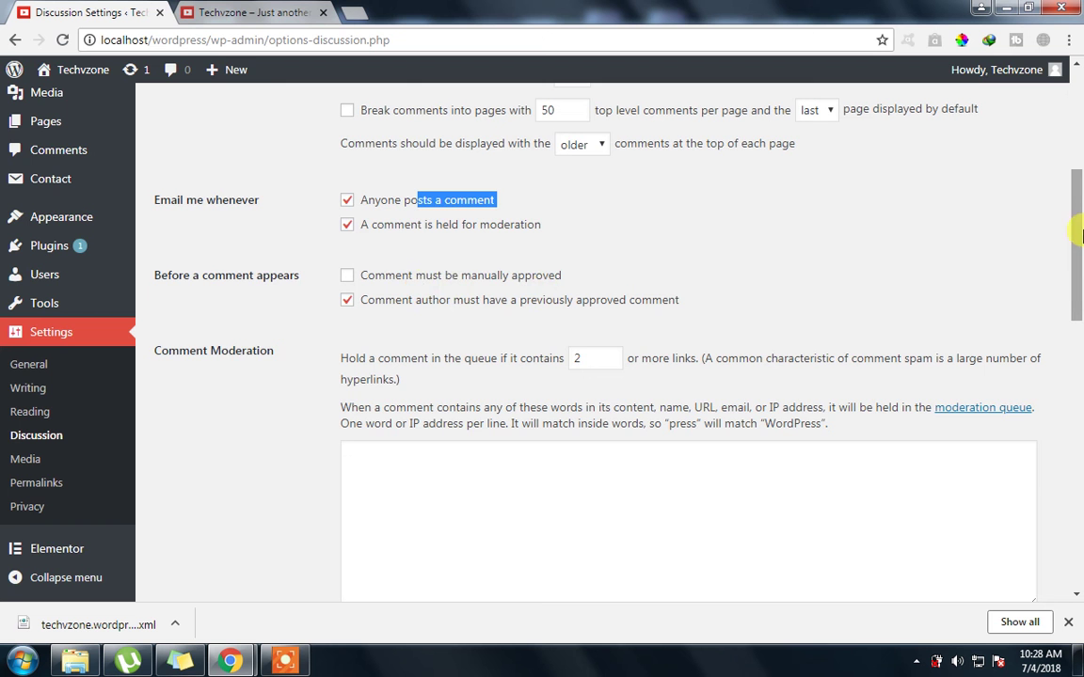
drag(1078, 237, 1079, 240)
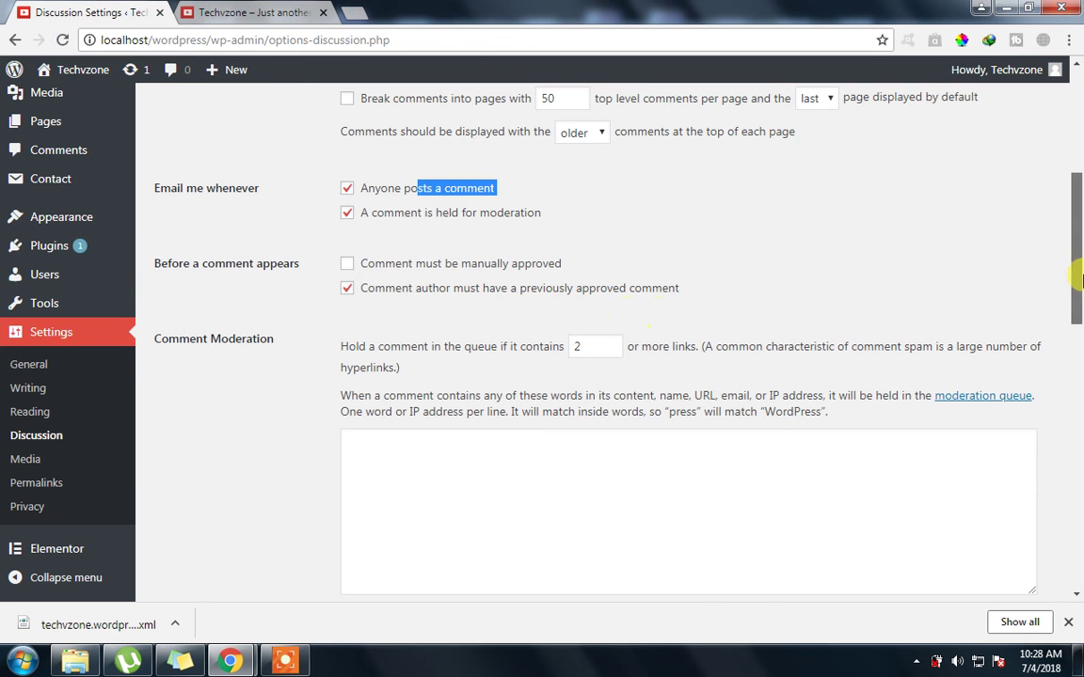
scroll(1078, 282, down, 1)
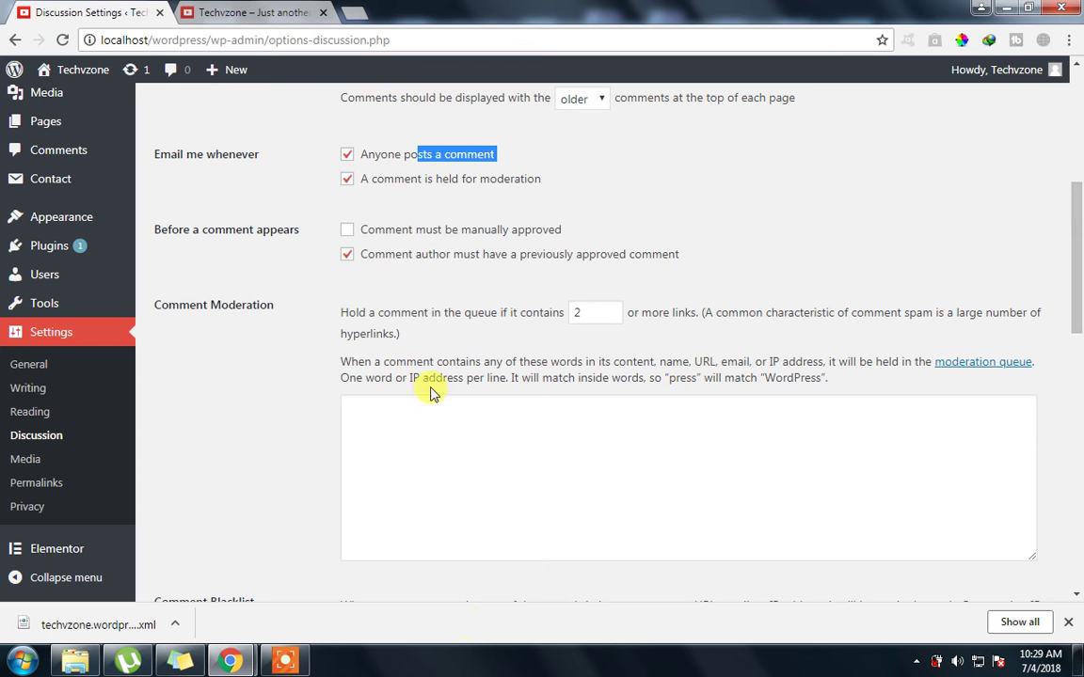
Set the Comment Moderation link count to 2 with the spinner arrows
drag(432, 341, 323, 309)
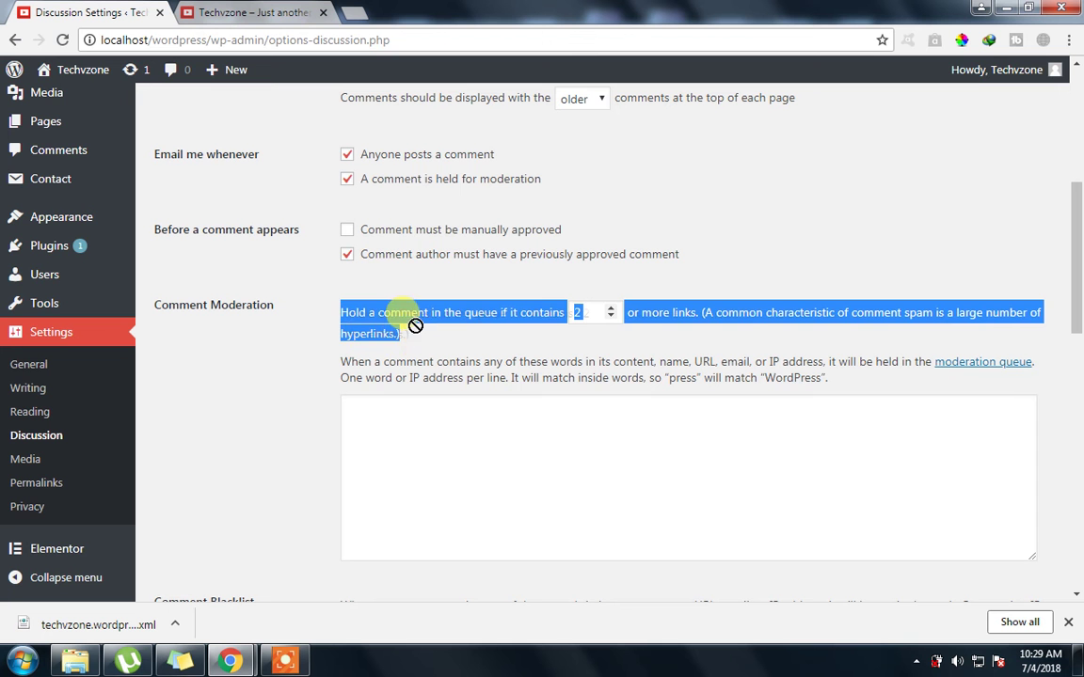
click(577, 318)
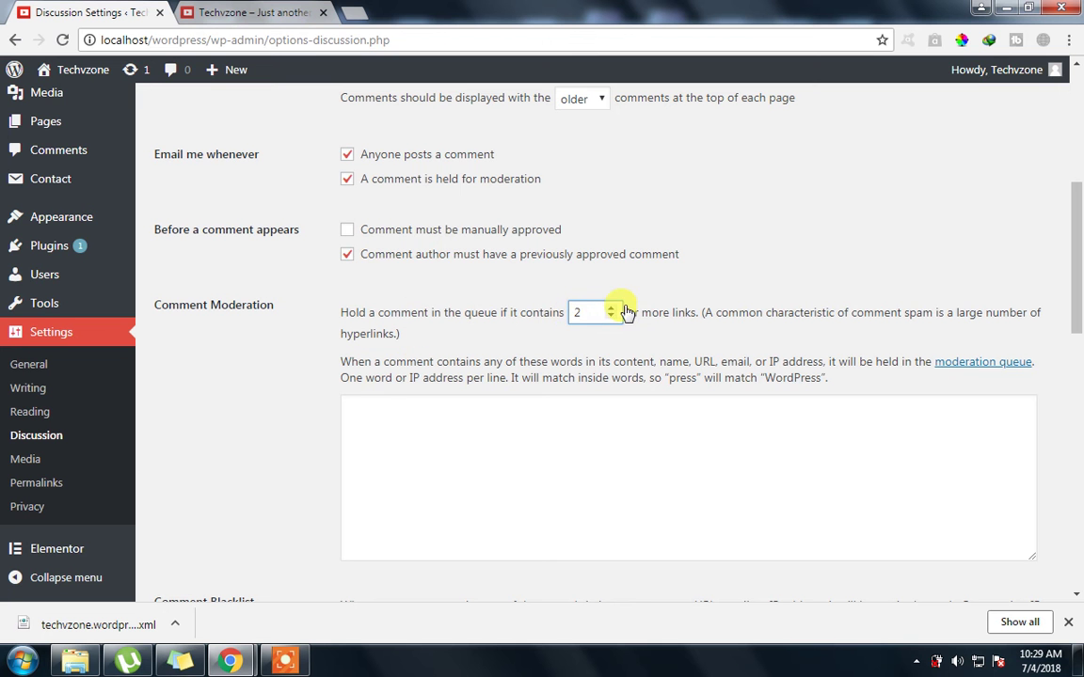
click(610, 309)
click(611, 318)
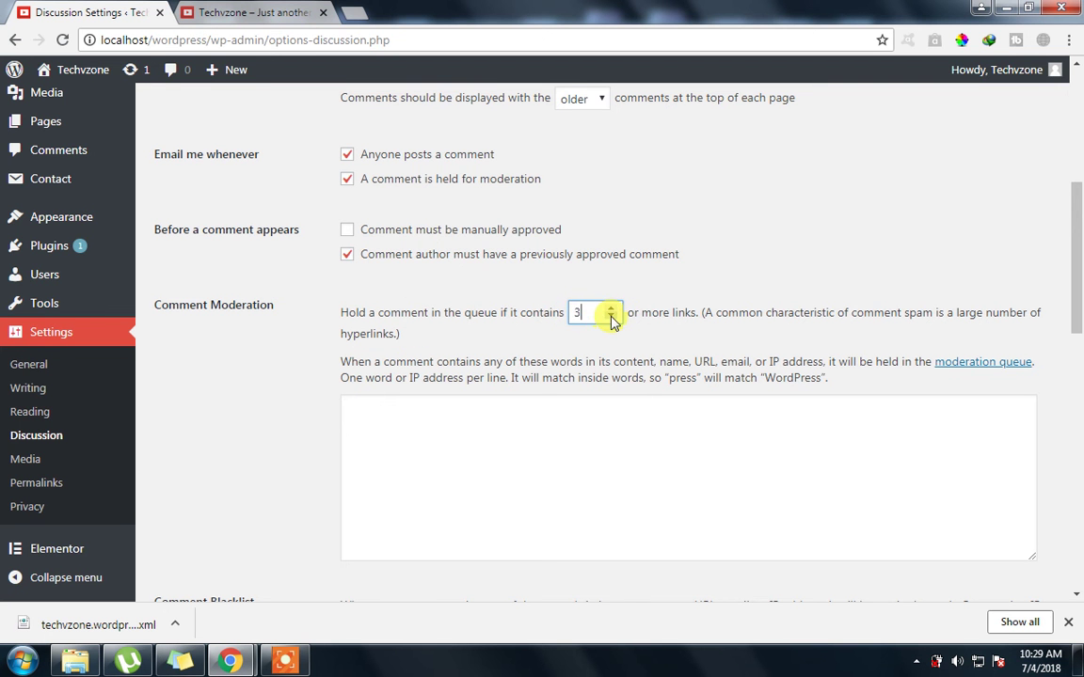
click(611, 317)
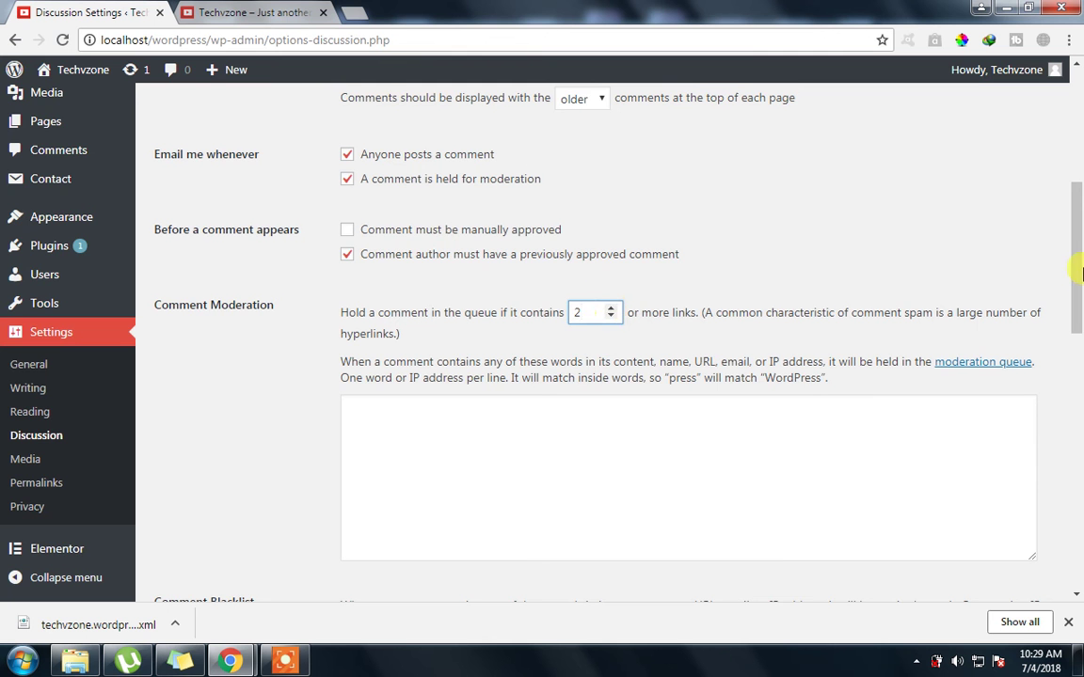
drag(1078, 266, 1080, 270)
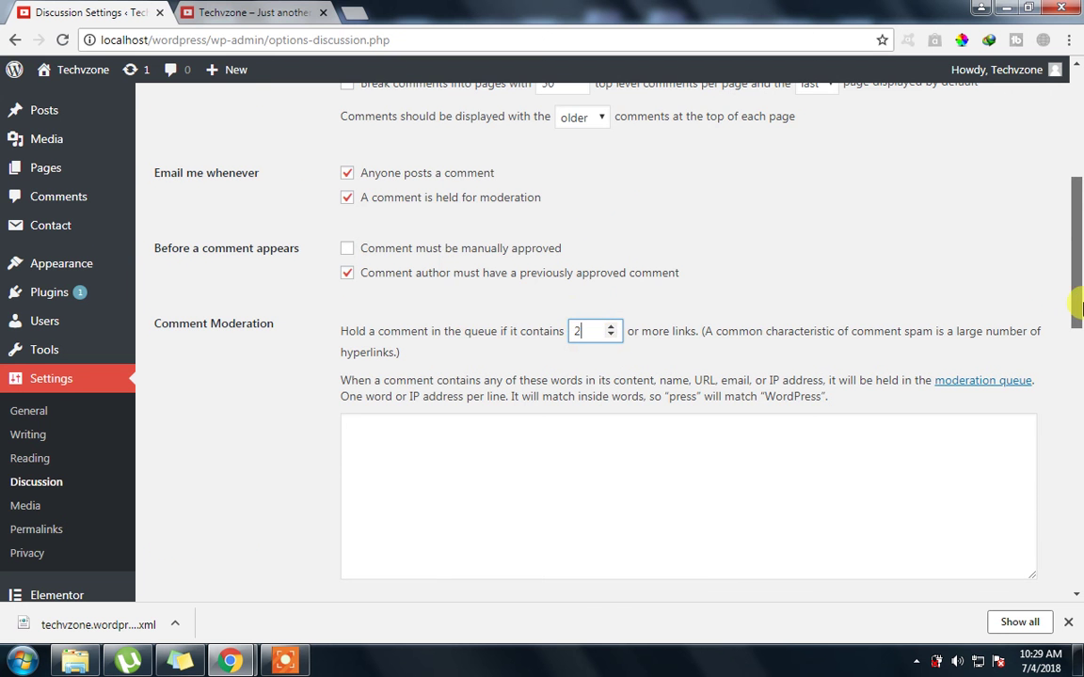
drag(1078, 296, 1078, 320)
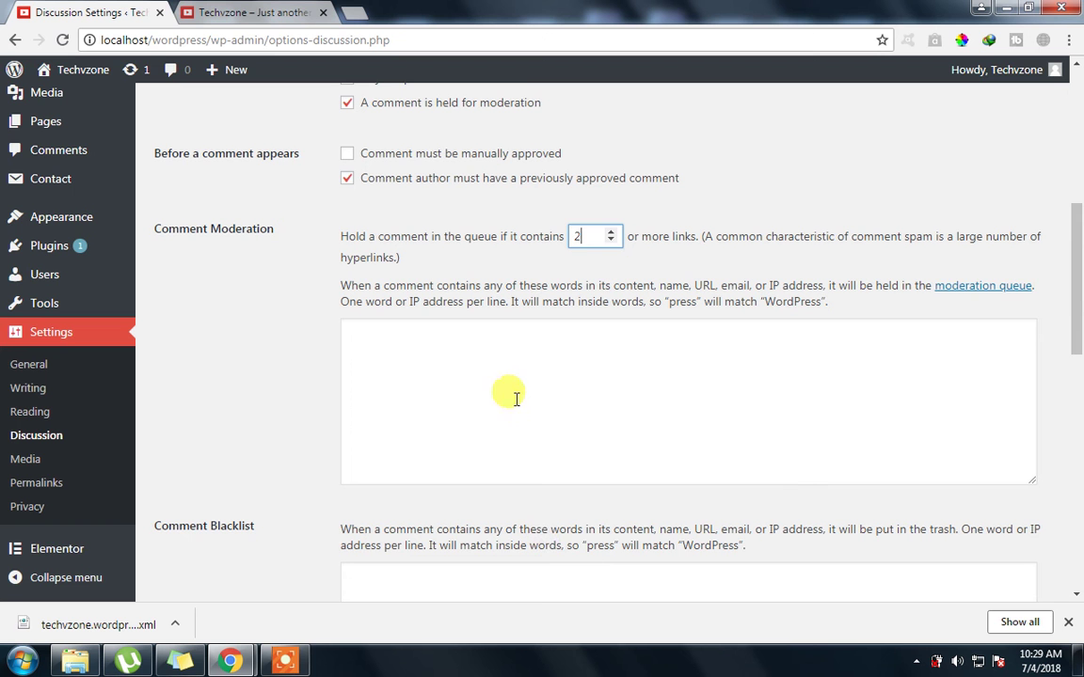
click(485, 421)
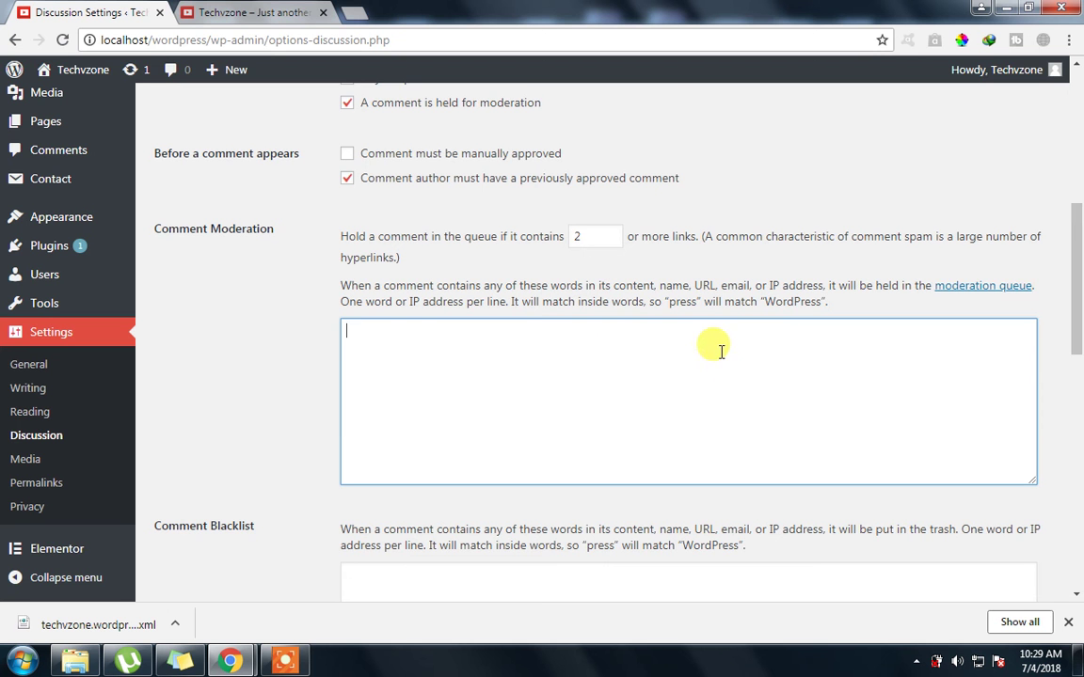
scroll(471, 270, down, 1)
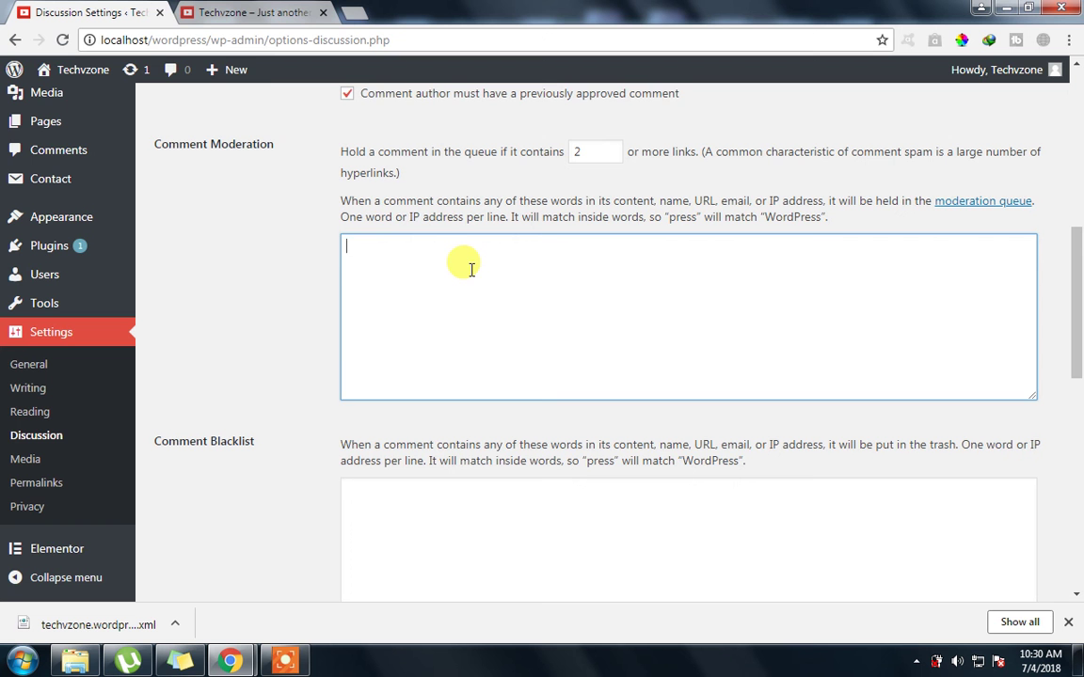
click(459, 293)
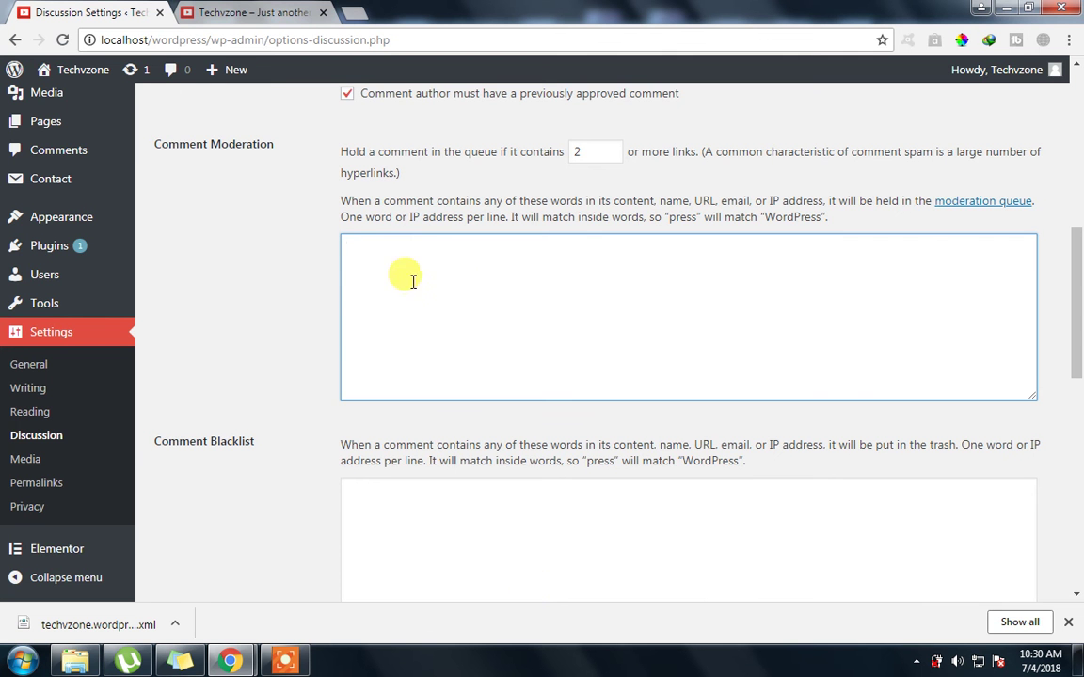
scroll(405, 319, down, 1)
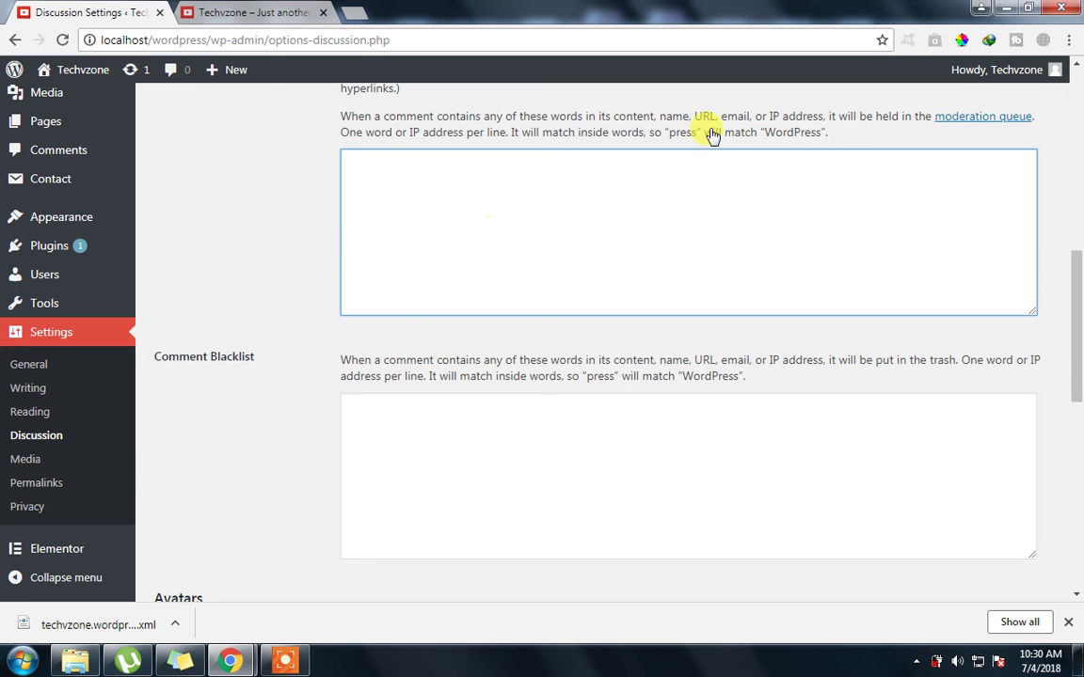
drag(844, 146, 653, 140)
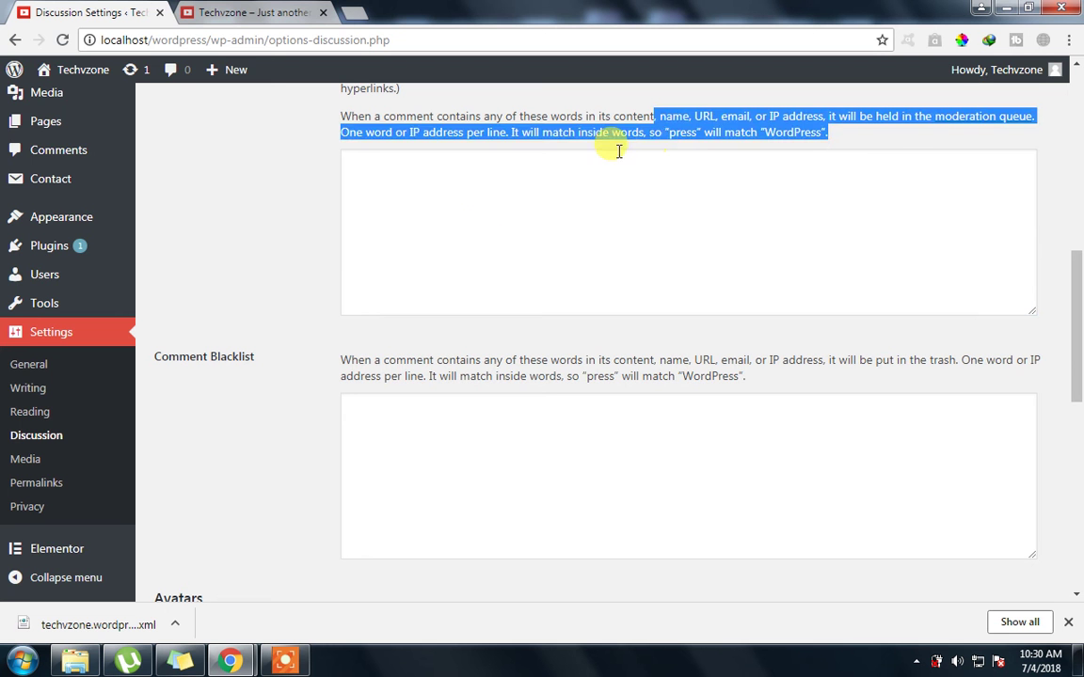
click(516, 141)
drag(515, 138, 836, 120)
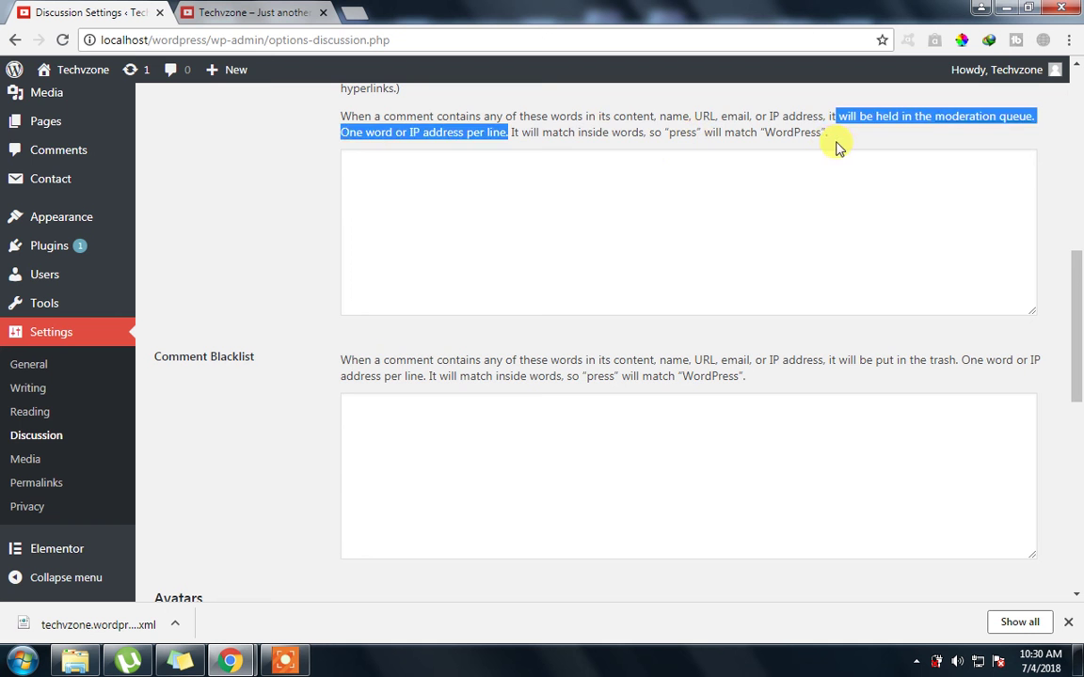
click(362, 350)
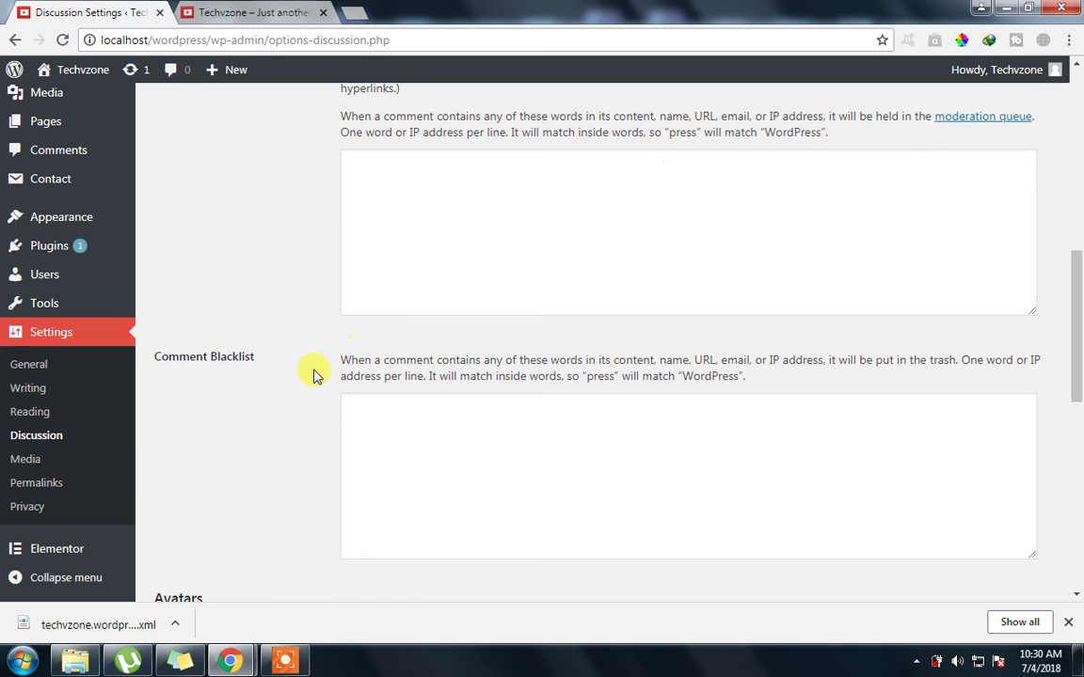
scroll(343, 338, down, 1)
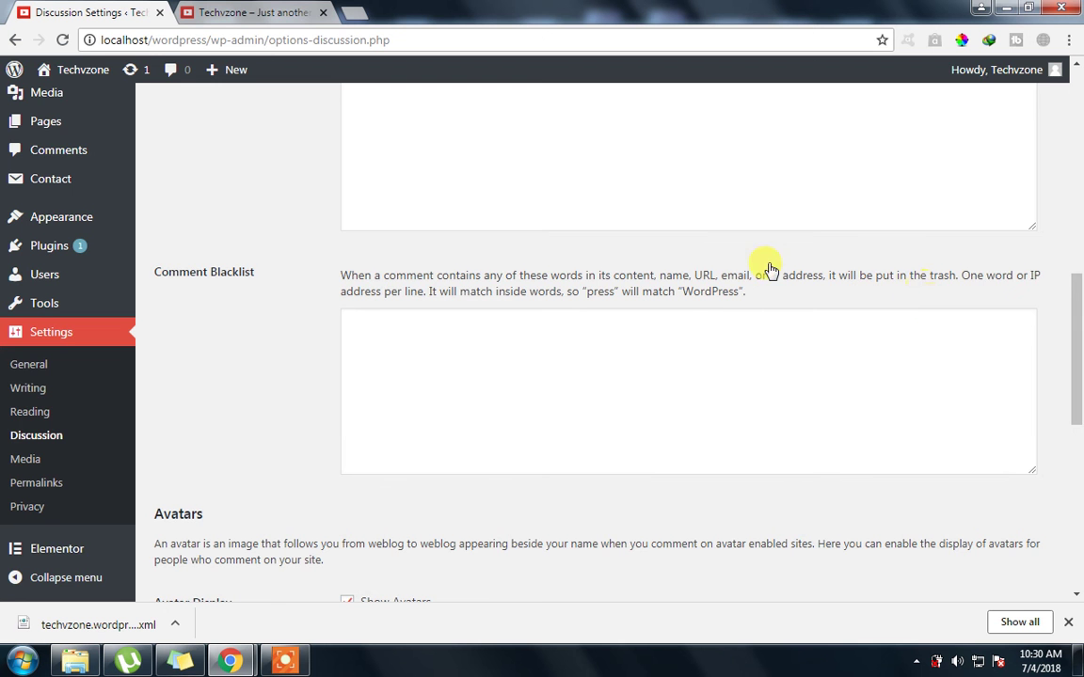
scroll(743, 249, up, 3)
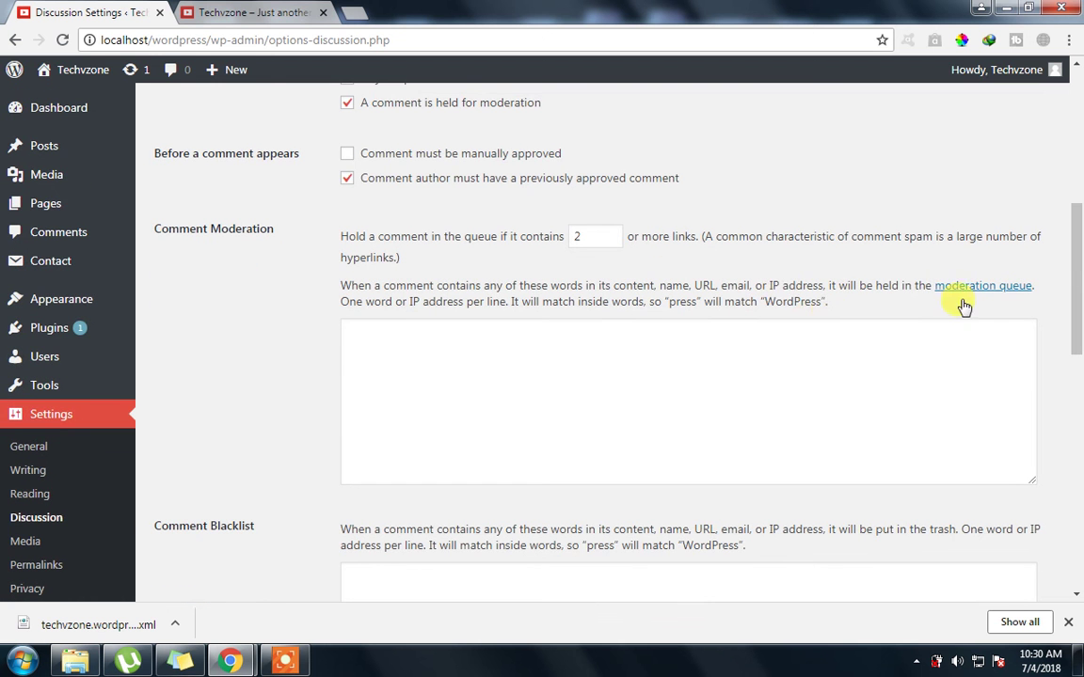
scroll(917, 393, down, 2)
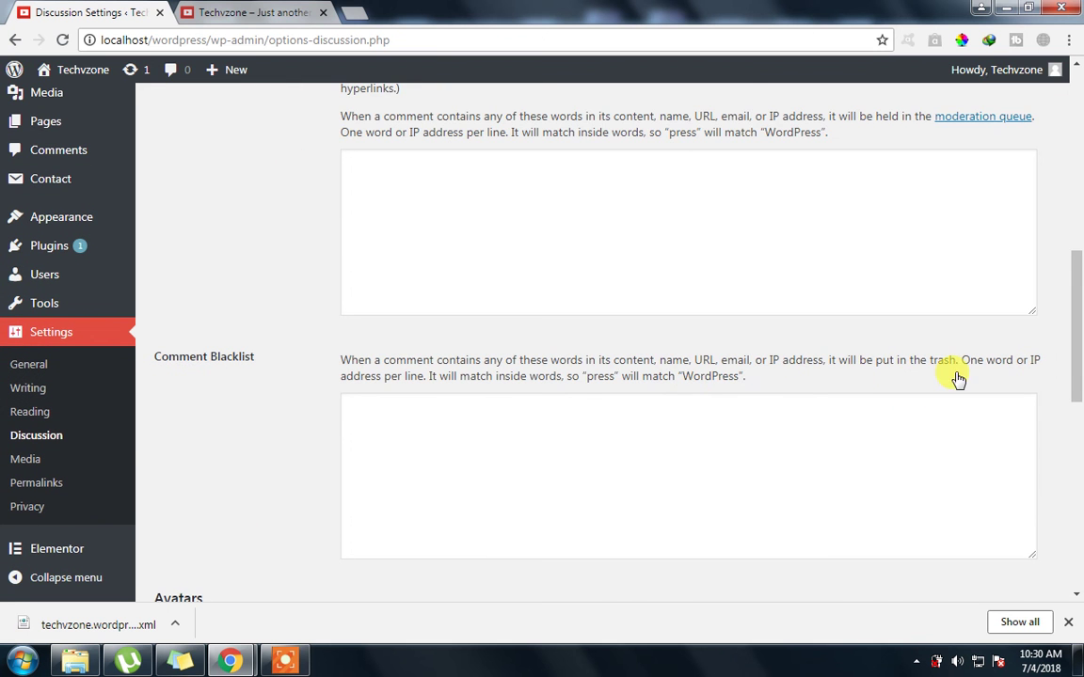
scroll(527, 419, down, 2)
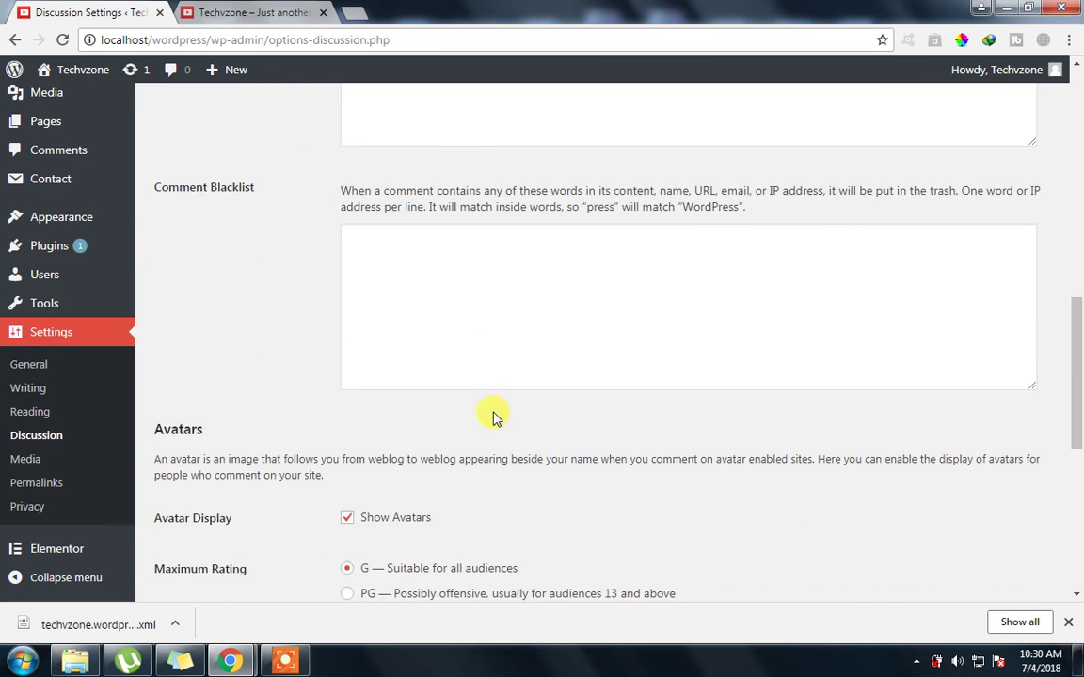
scroll(291, 405, down, 1)
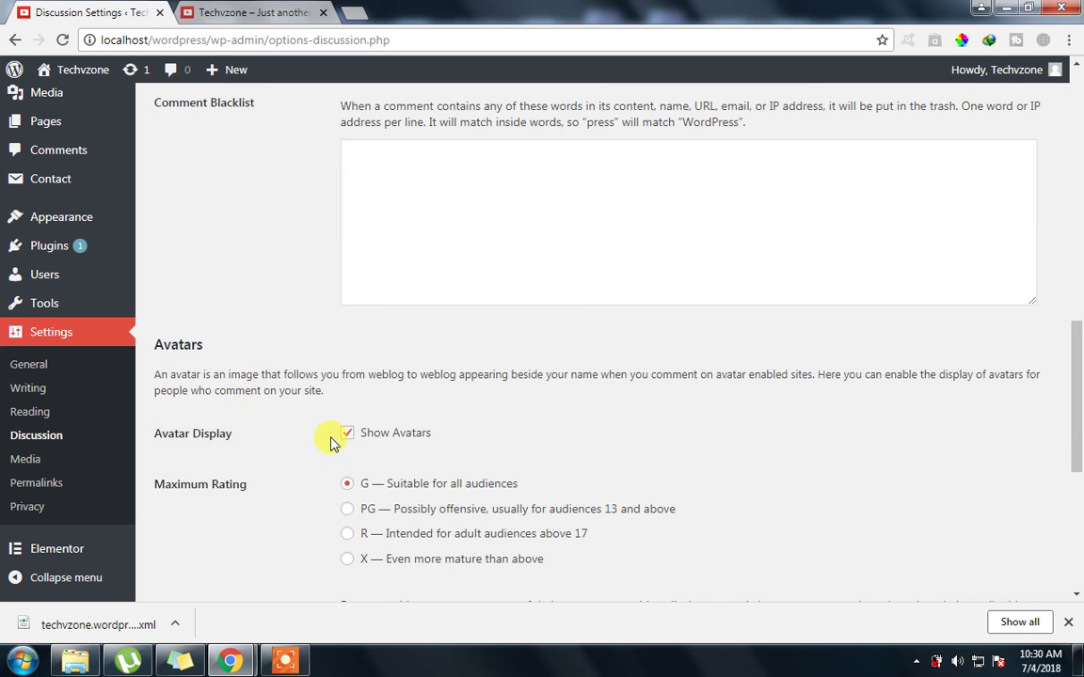
scroll(330, 442, down, 1)
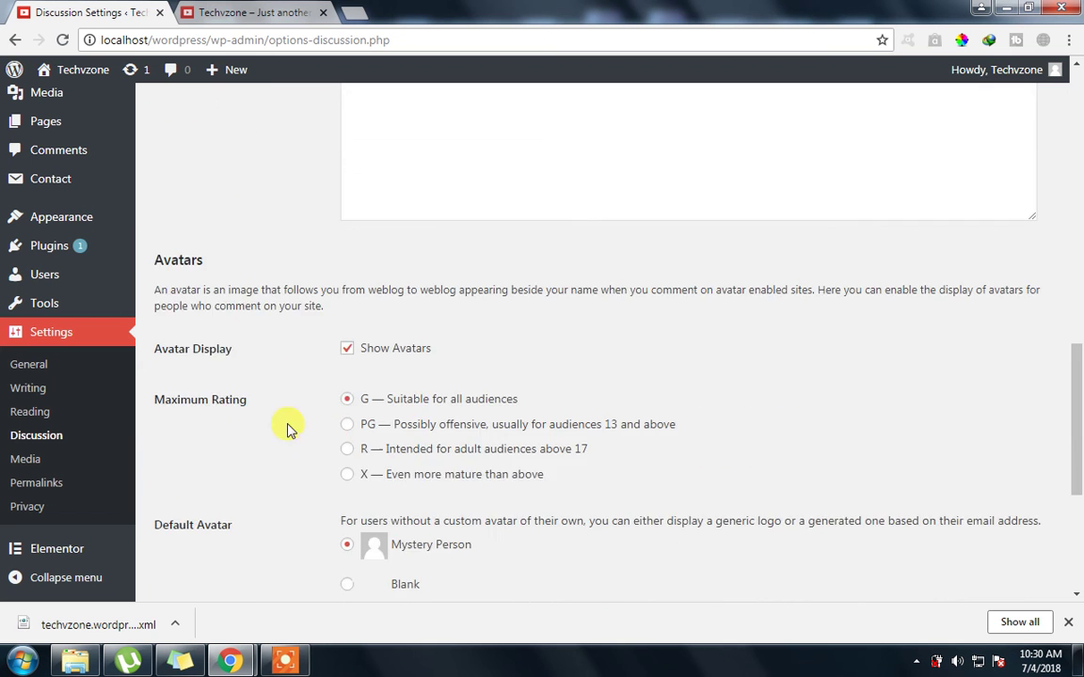
scroll(315, 433, down, 1)
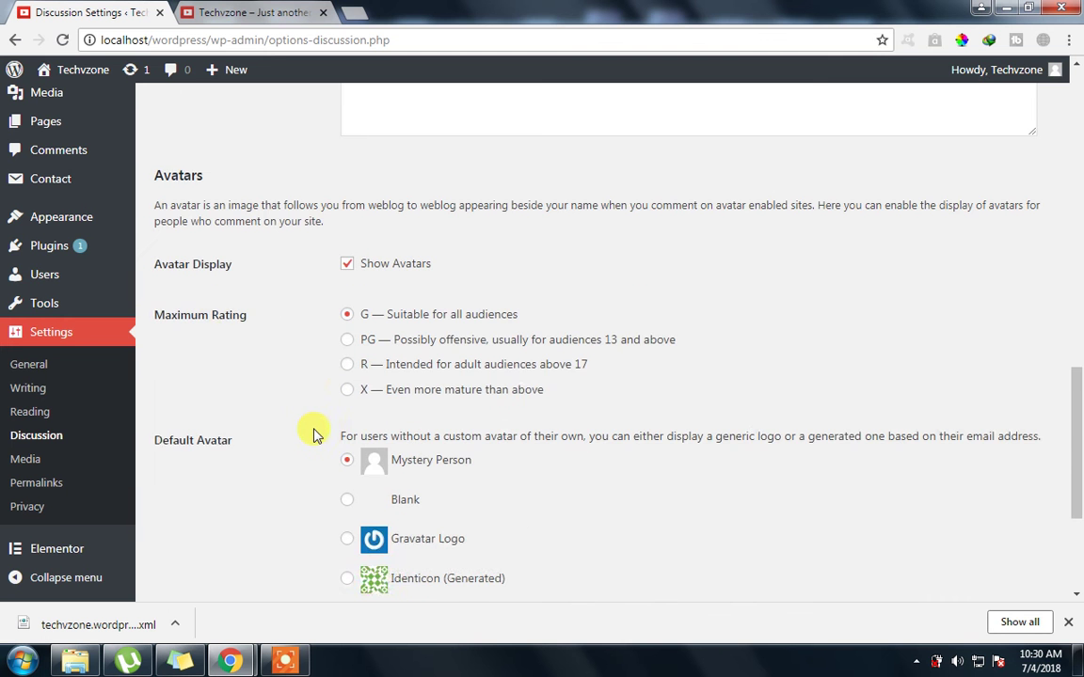
scroll(315, 433, down, 1)
scroll(314, 431, down, 1)
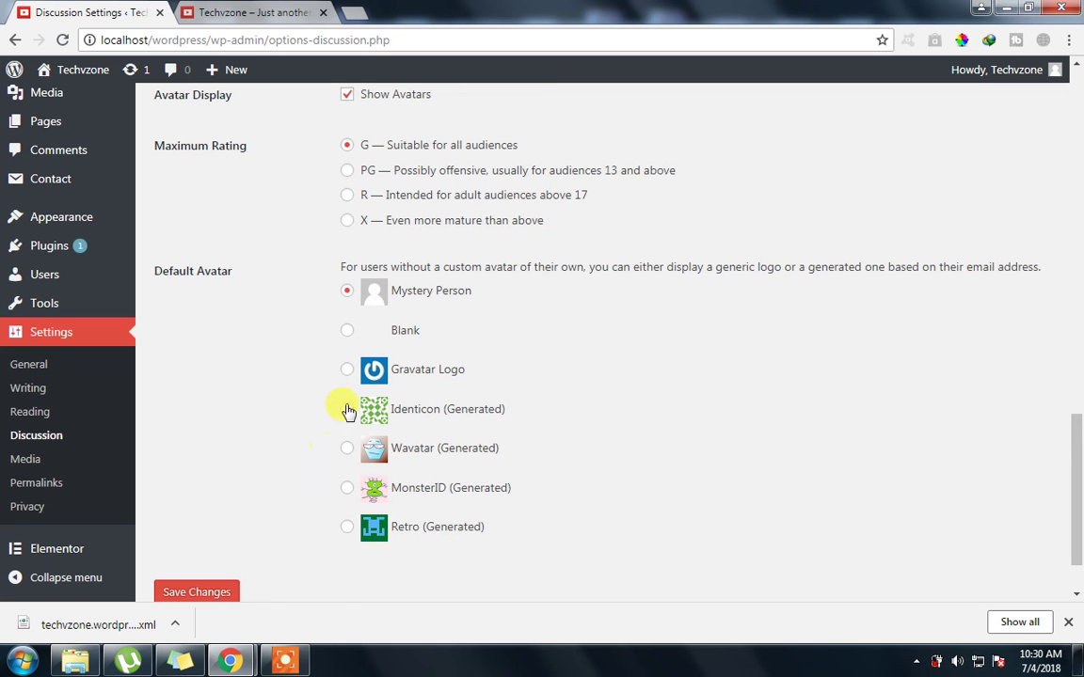
scroll(271, 403, down, 2)
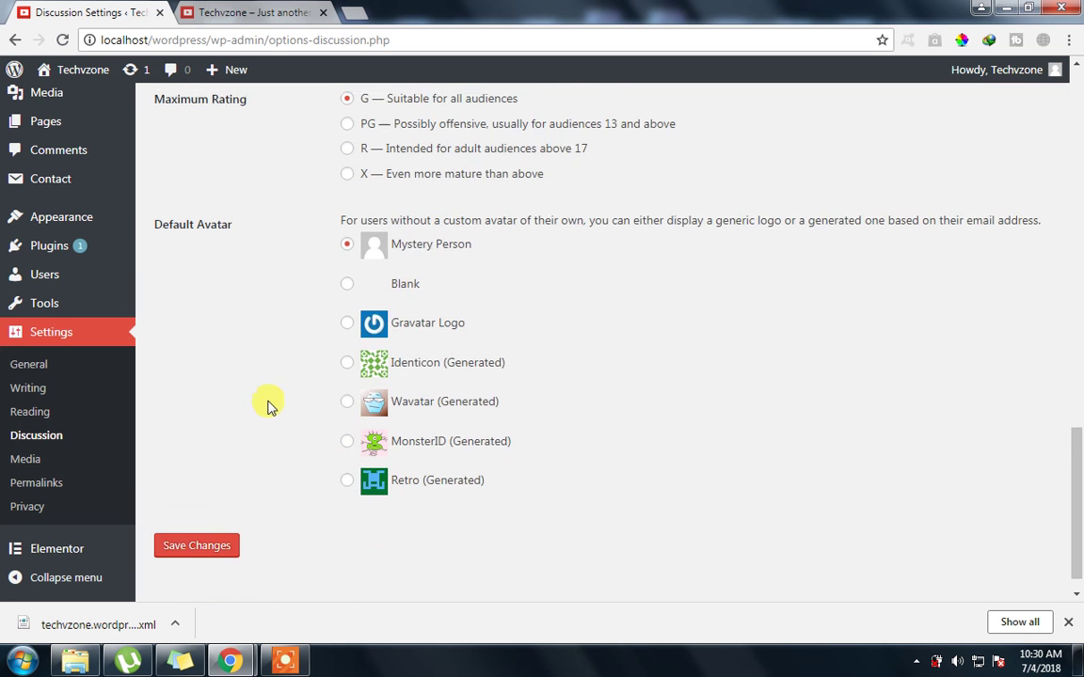
click(203, 508)
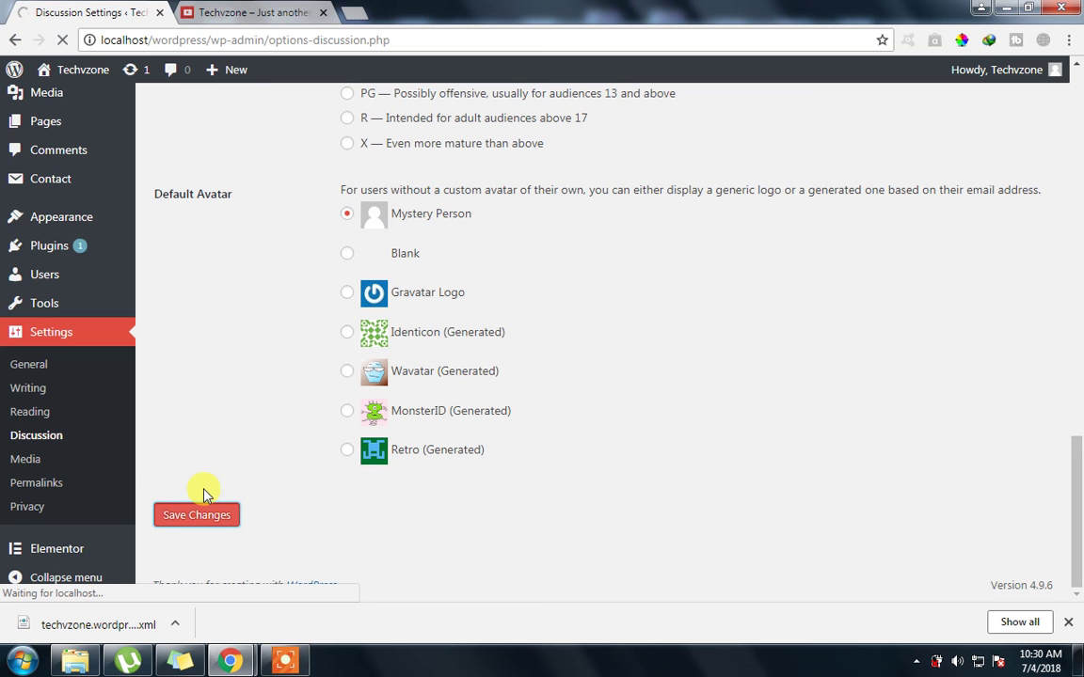
Go to Settings > Media, showing thumbnail 150×150, medium 300 and large 1024 sizes
mouse_move(47, 302)
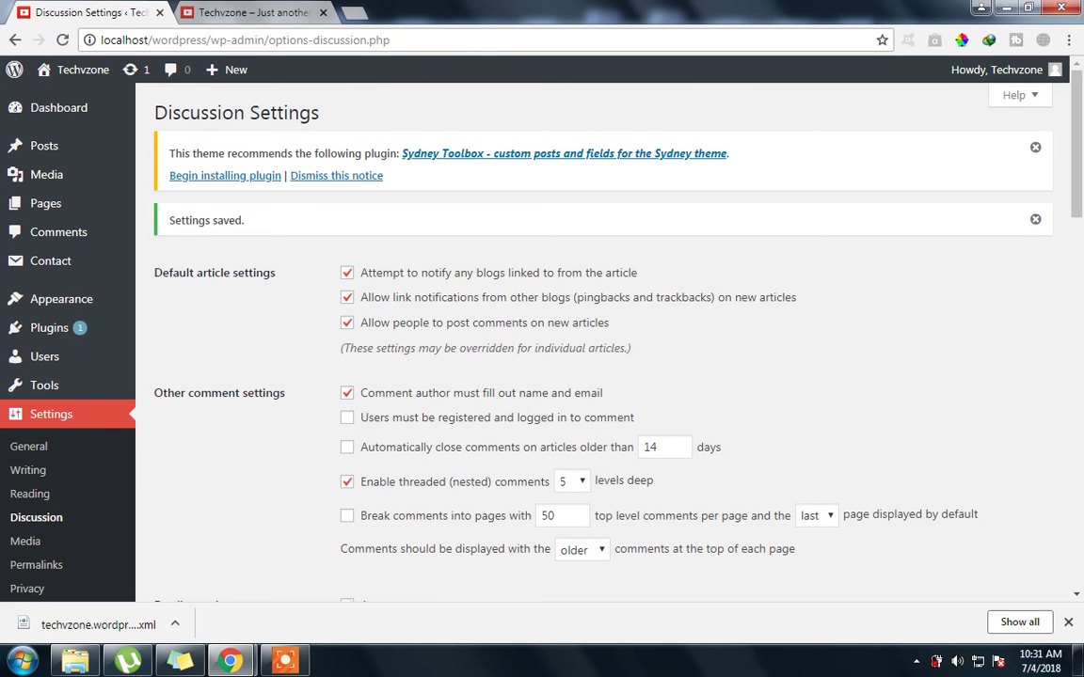
click(36, 539)
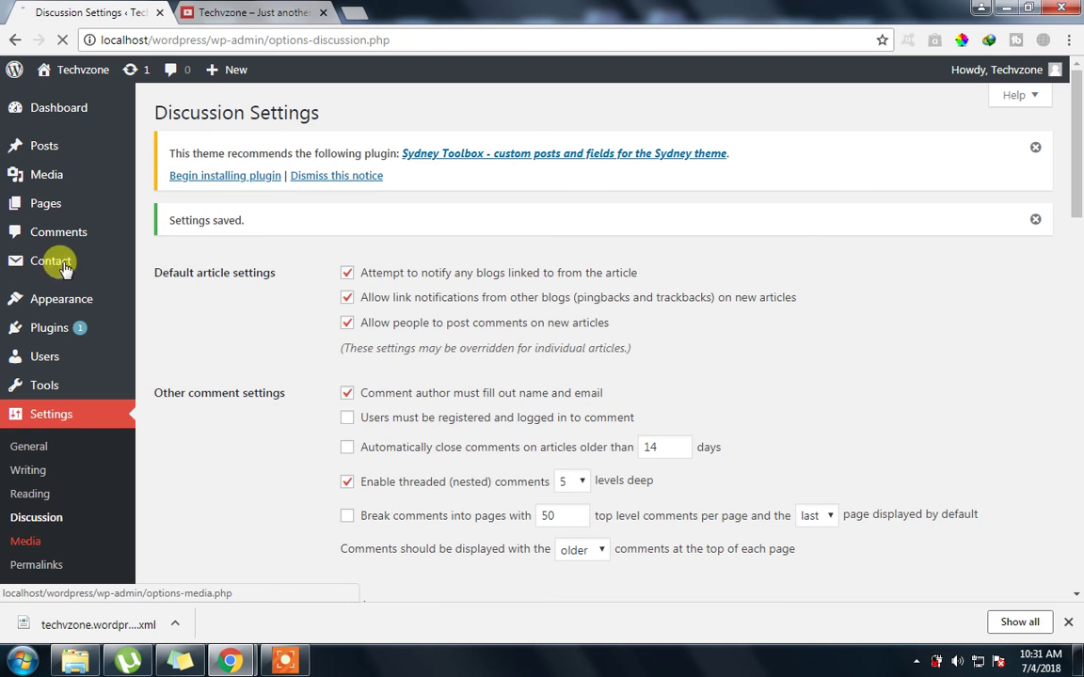
click(287, 662)
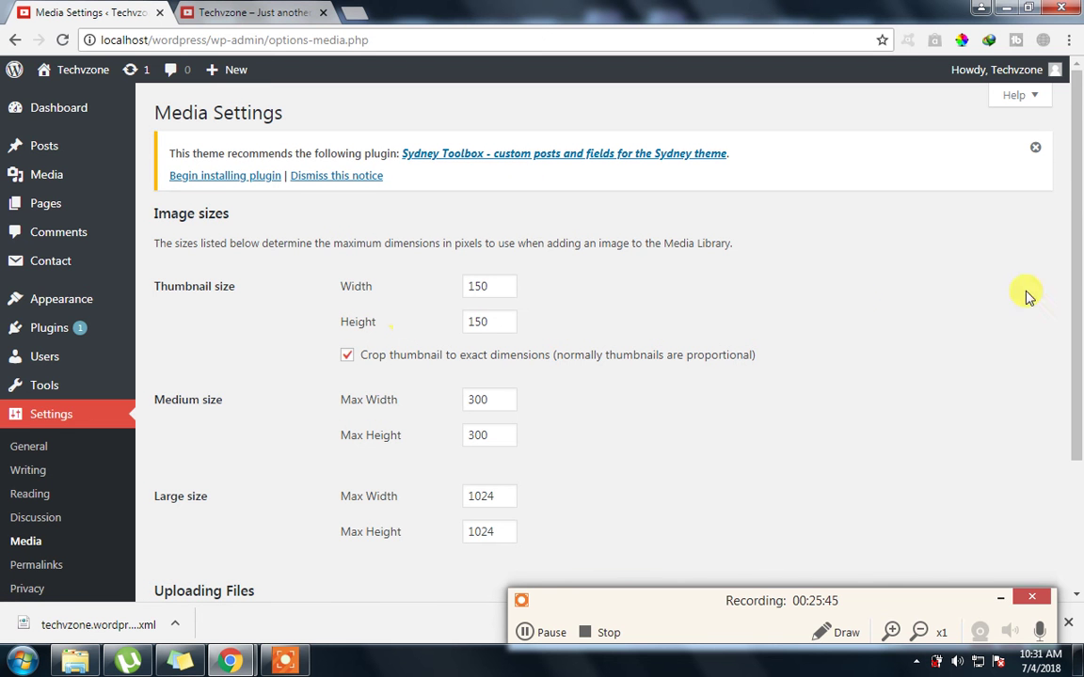
drag(1074, 309, 1075, 367)
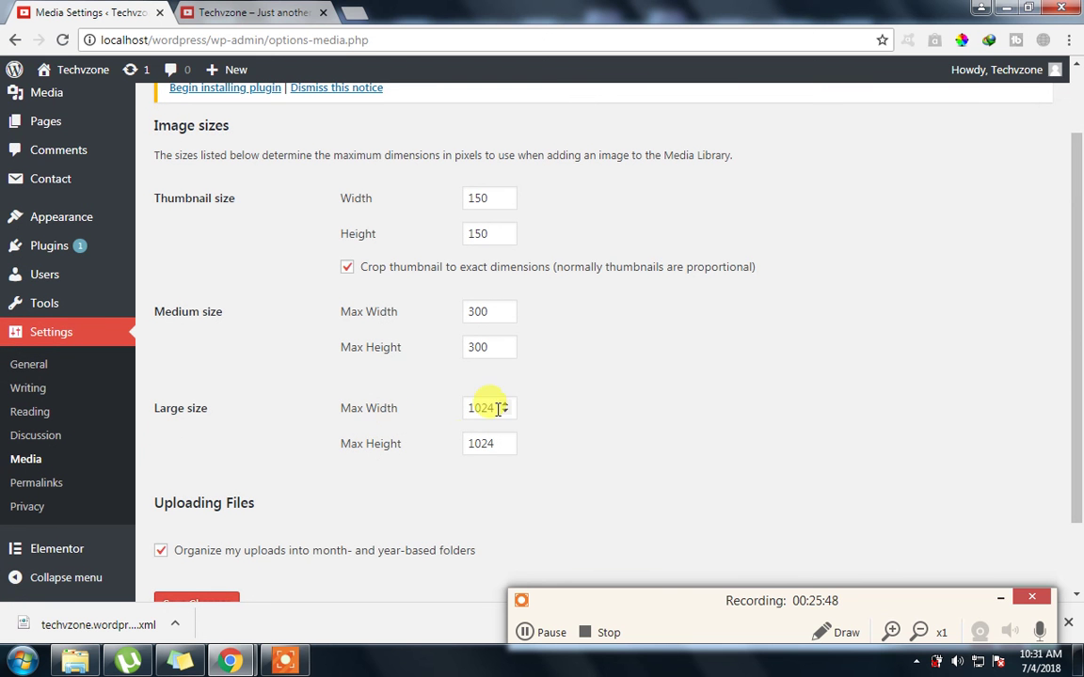
drag(499, 408, 455, 411)
click(505, 447)
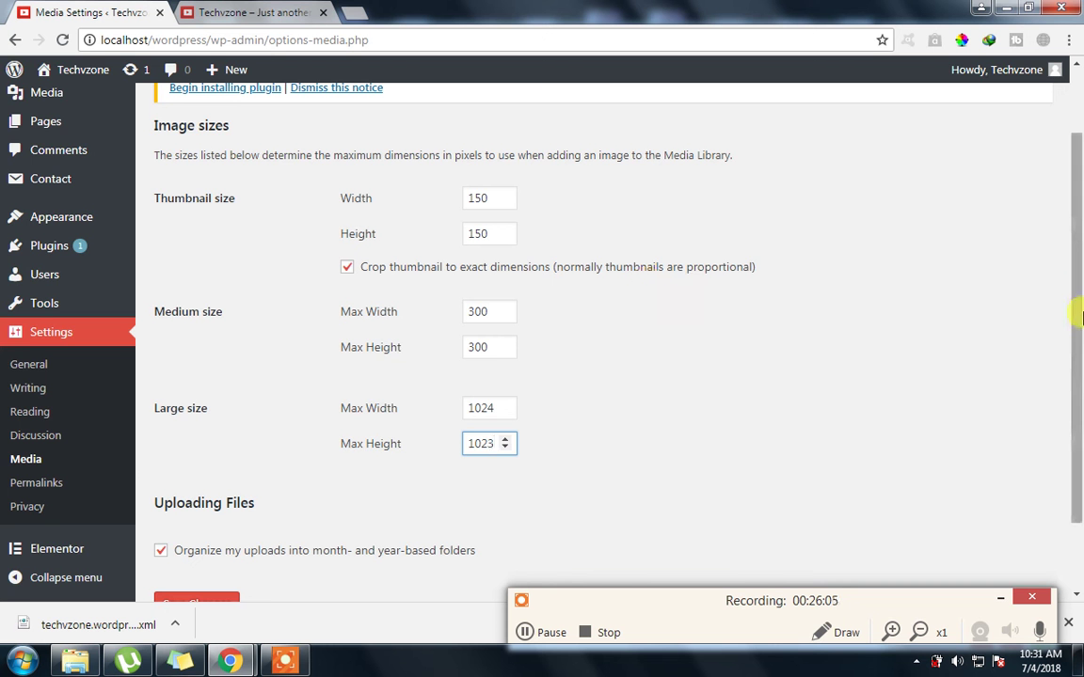
drag(1072, 309, 1073, 261)
scroll(1072, 279, down, 2)
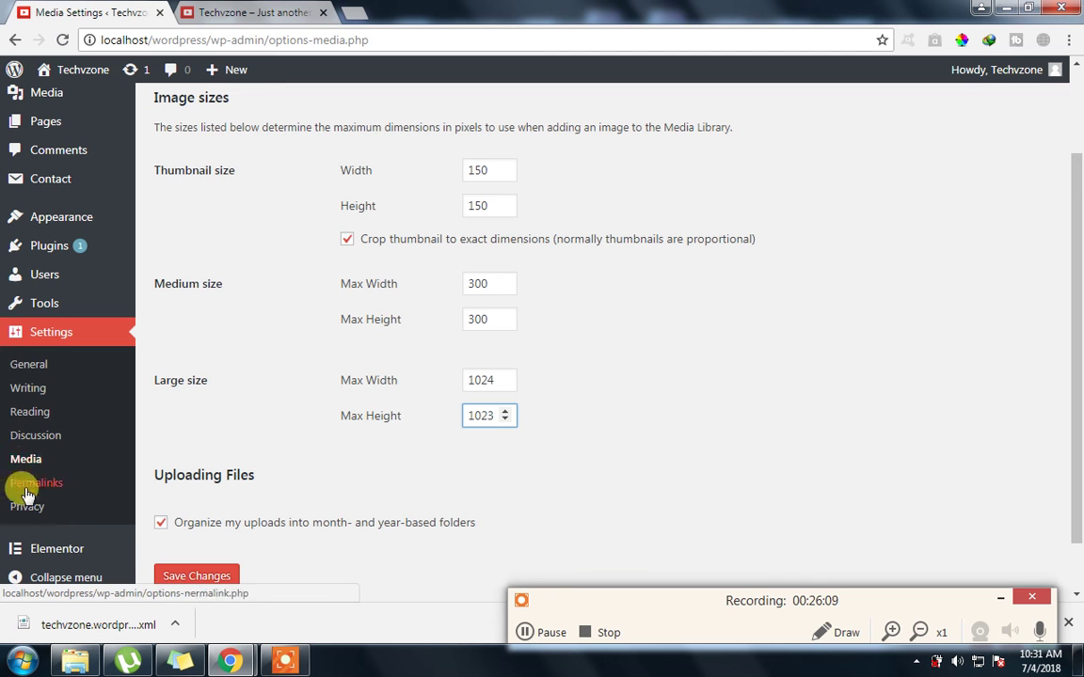
scroll(251, 527, down, 1)
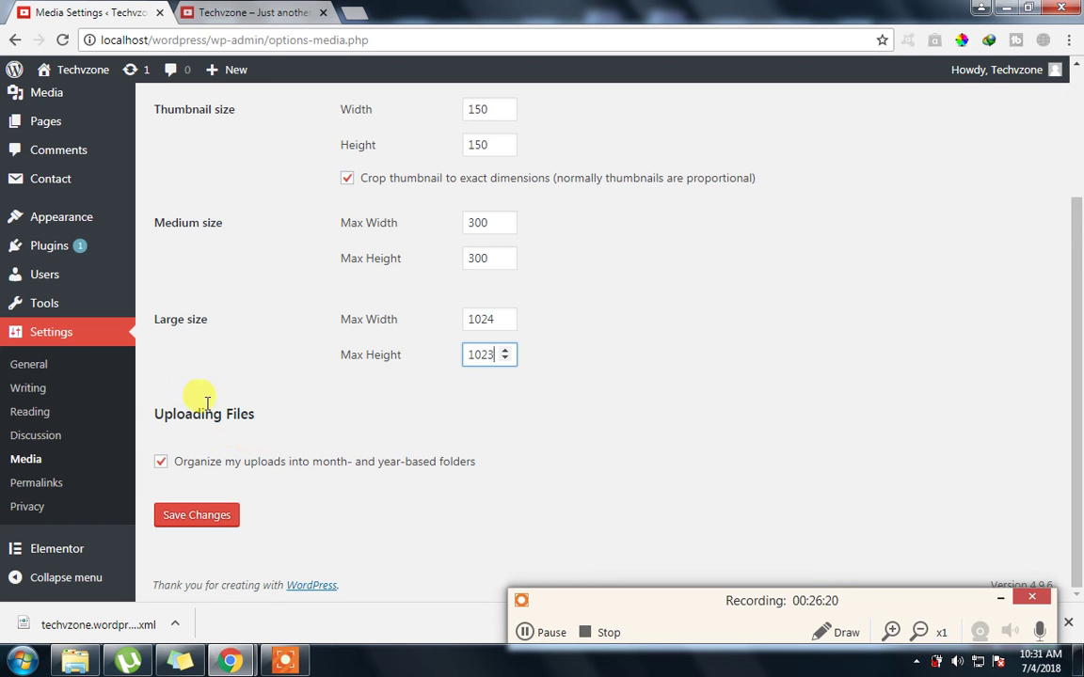
click(269, 420)
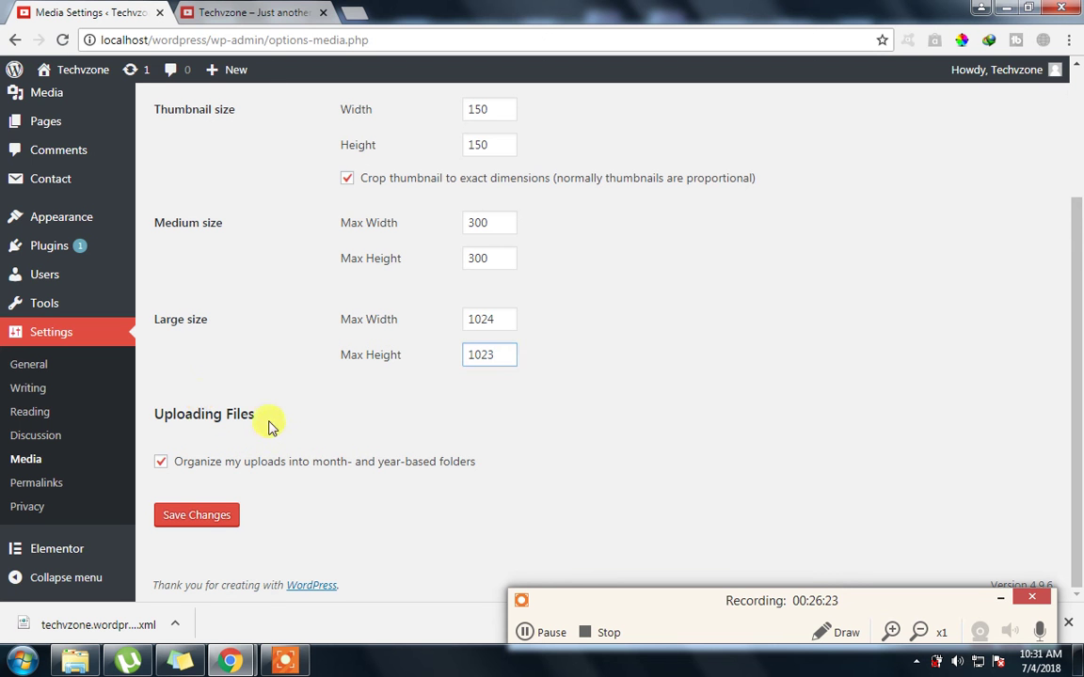
click(47, 489)
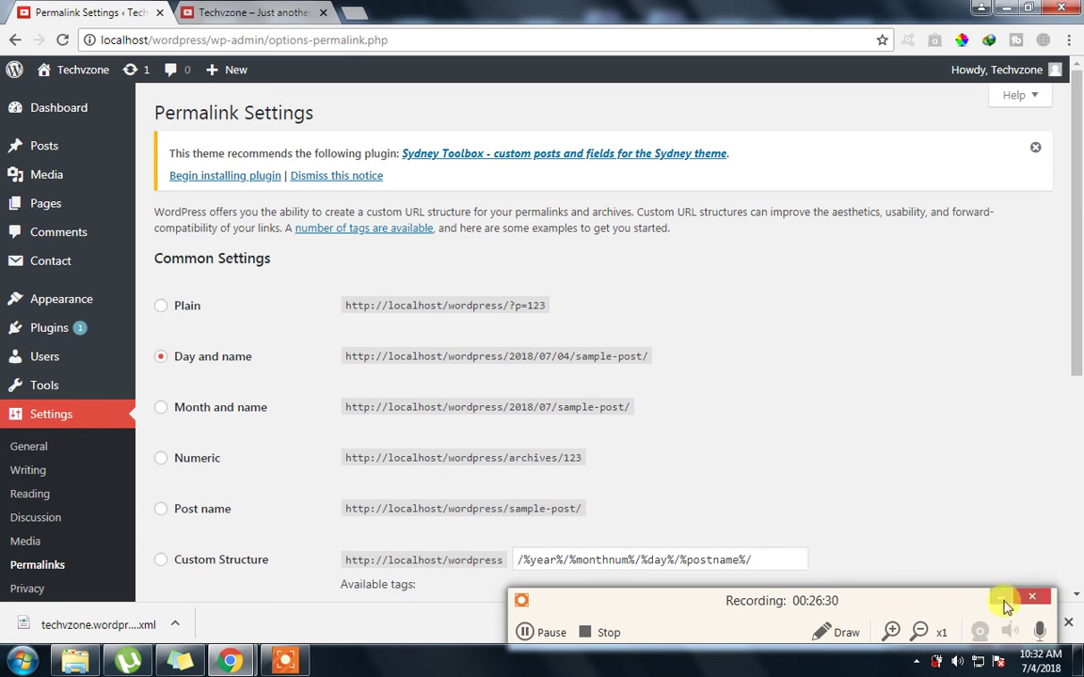
Scroll the Permalink Settings page to Common Settings, where Day and name is selected
click(1005, 602)
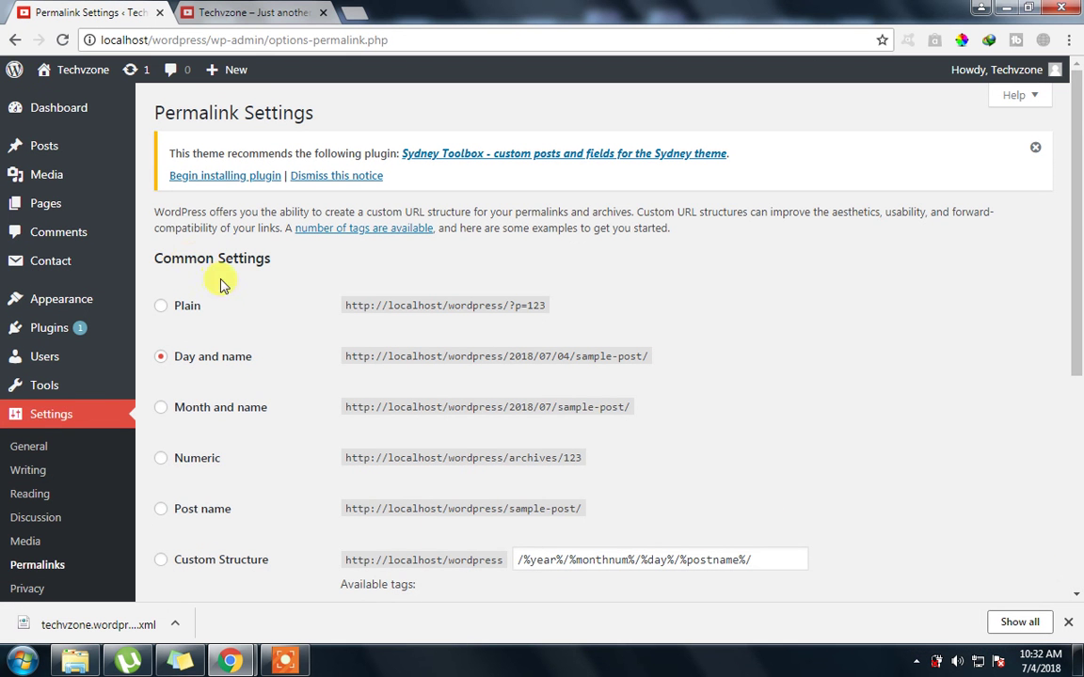
scroll(1072, 266, down, 1)
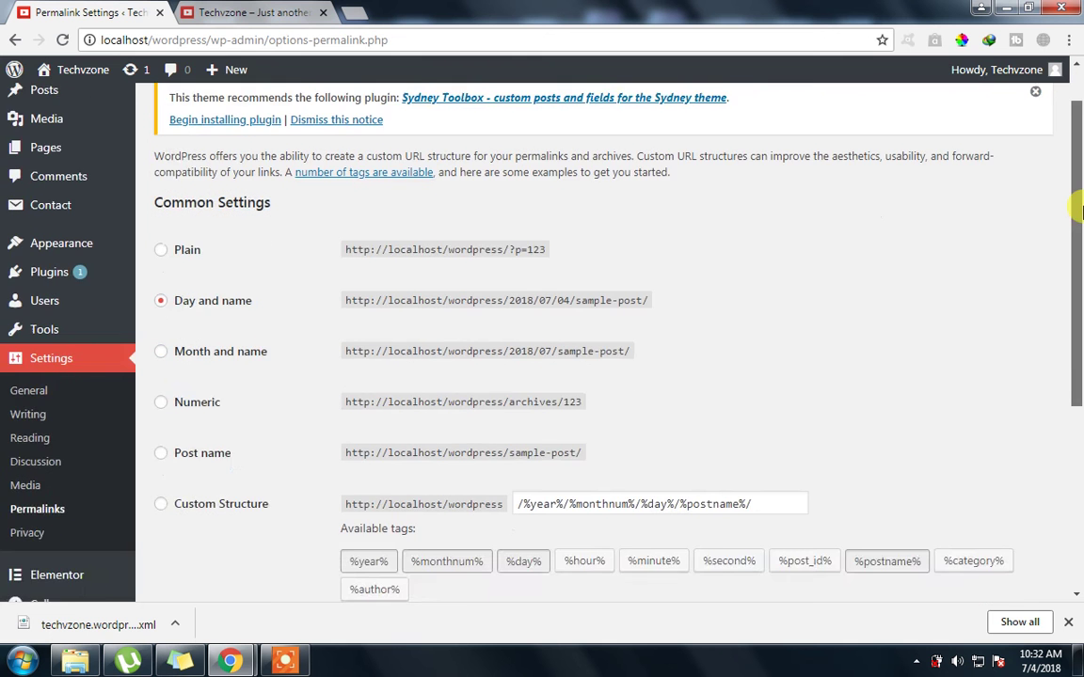
scroll(1075, 208, down, 1)
Open My Child Game Post on the site and highlight its /2018/07/02/ date-based address
click(192, 12)
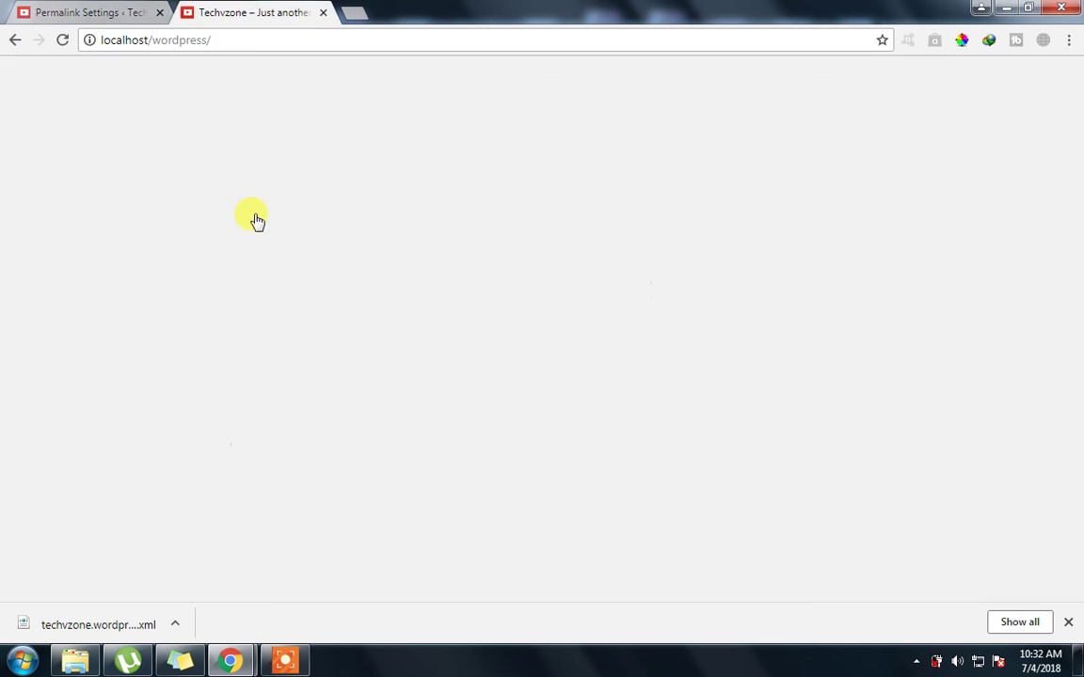
scroll(188, 362, down, 2)
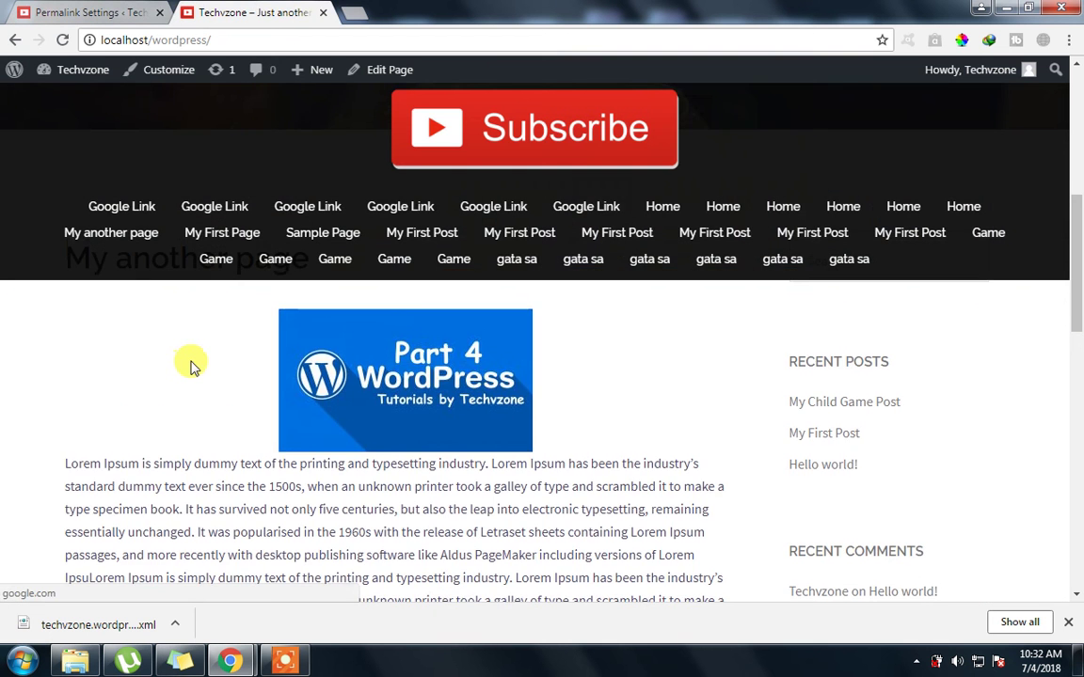
scroll(191, 365, up, 2)
scroll(188, 414, down, 2)
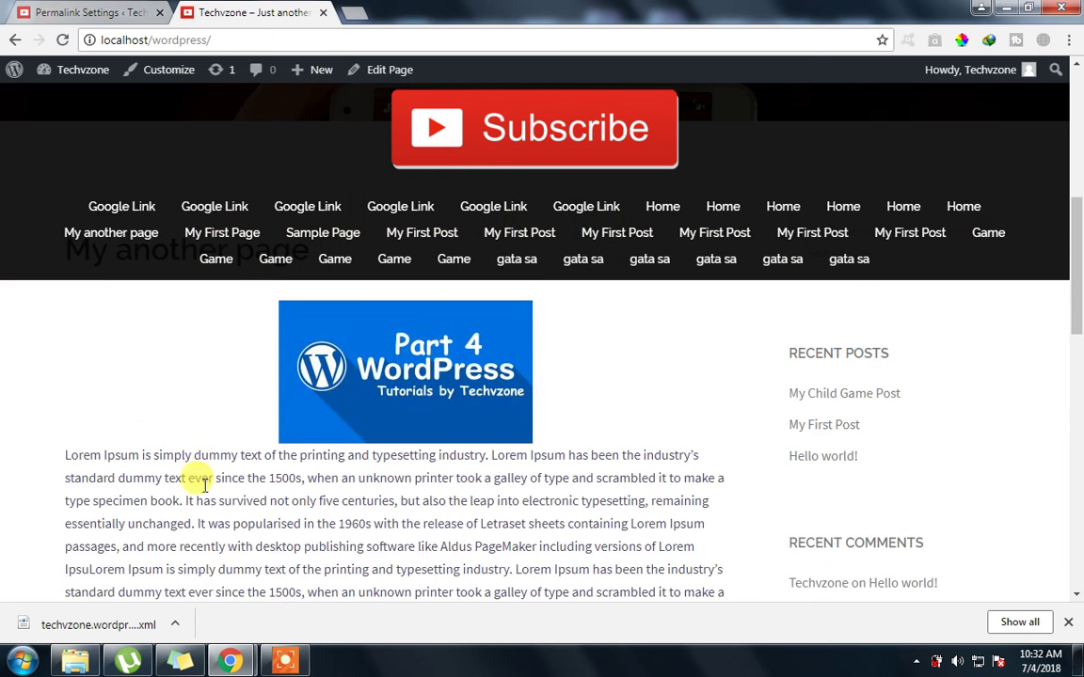
scroll(285, 419, down, 1)
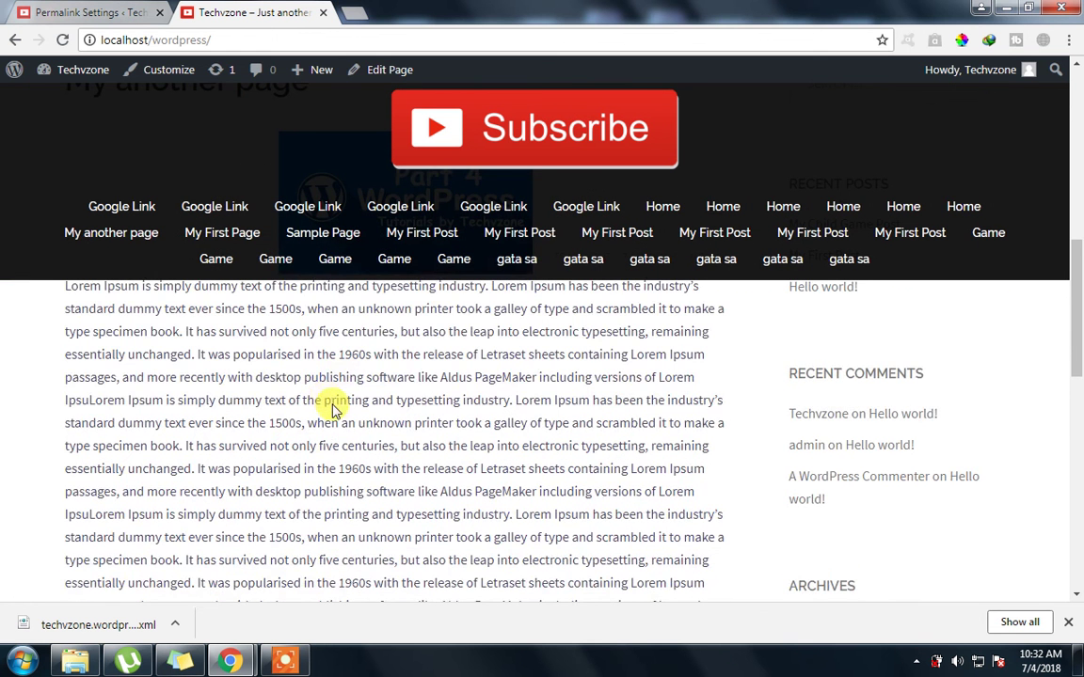
scroll(333, 404, down, 5)
scroll(333, 406, up, 7)
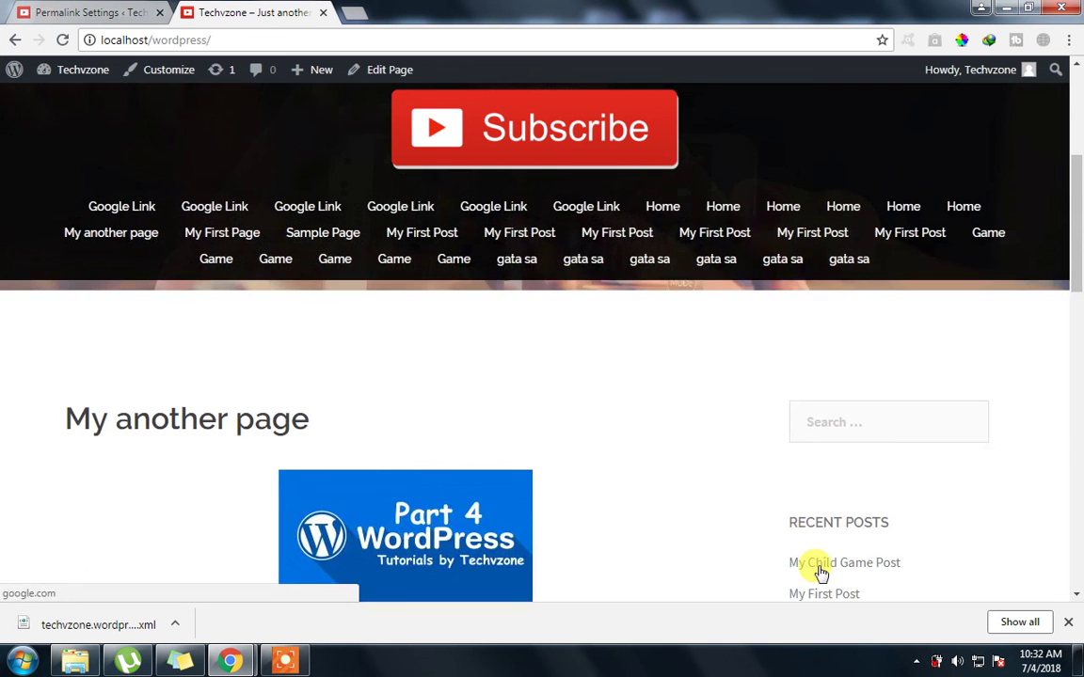
click(817, 572)
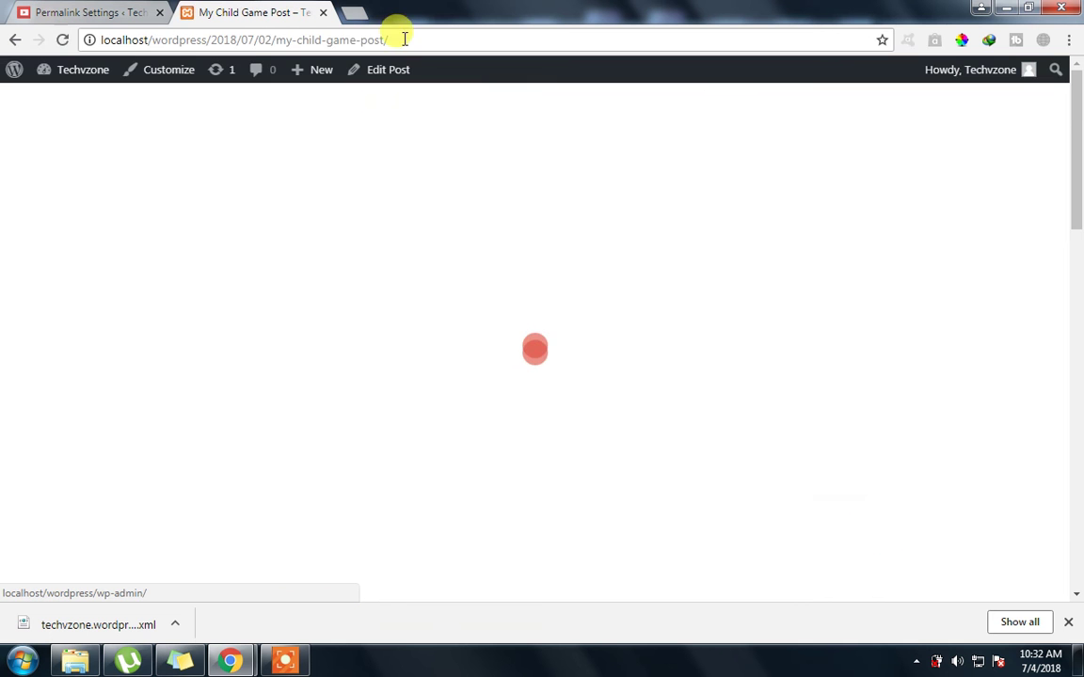
drag(393, 39, 214, 47)
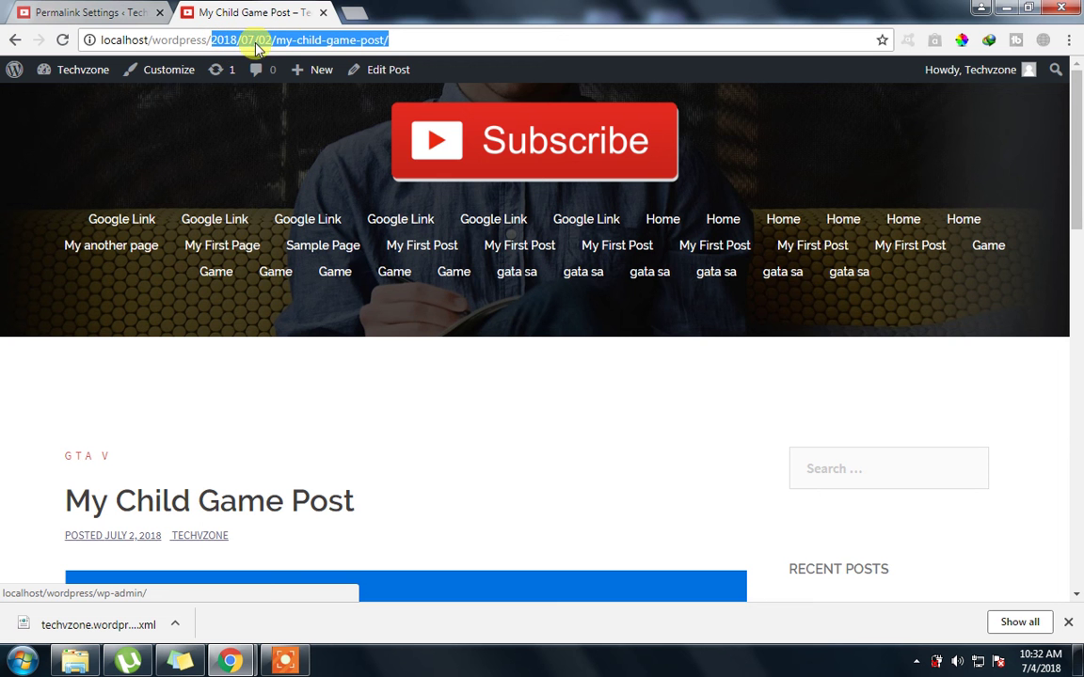
click(38, 11)
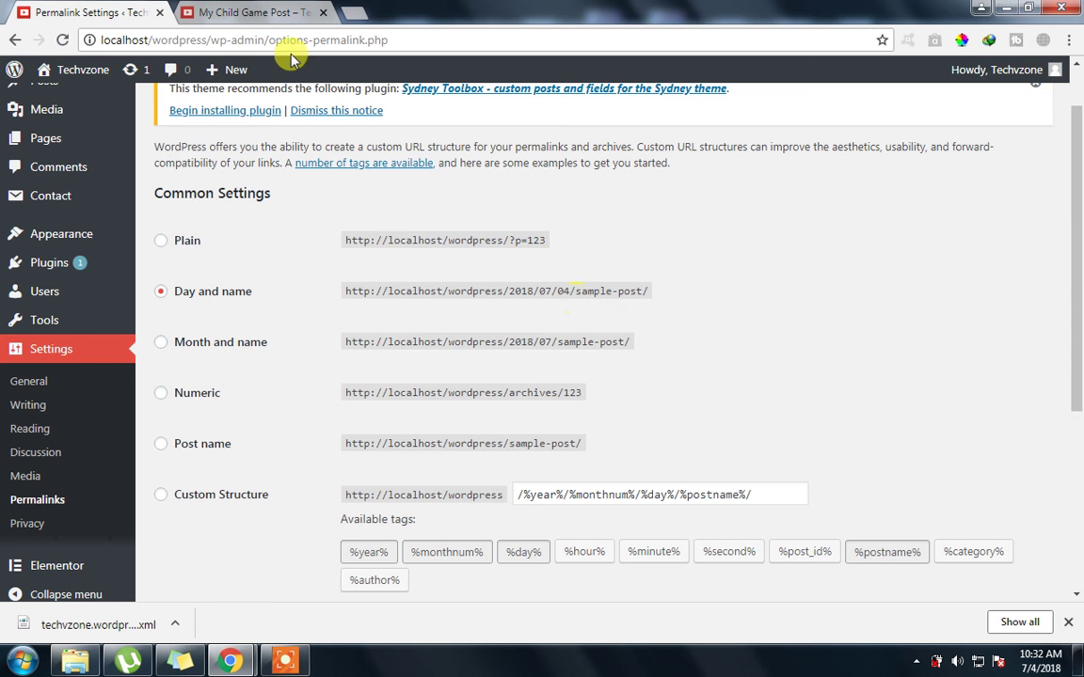
Compare the Month and name and Numeric permalink structures and their sample addresses
click(250, 13)
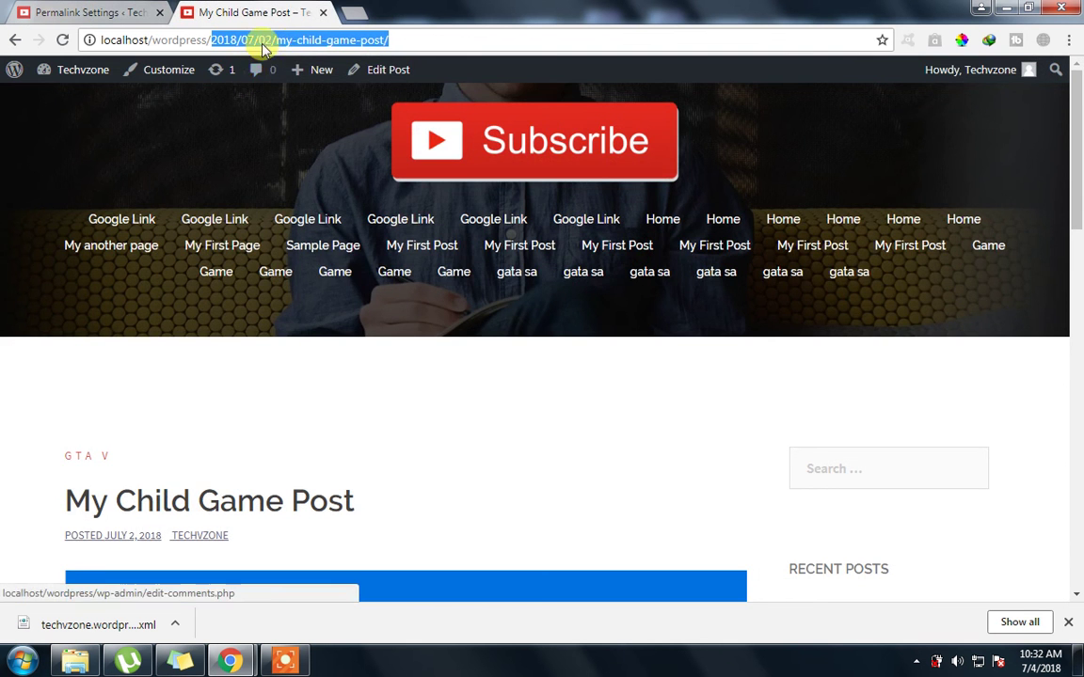
key(ctrl+Page_Up)
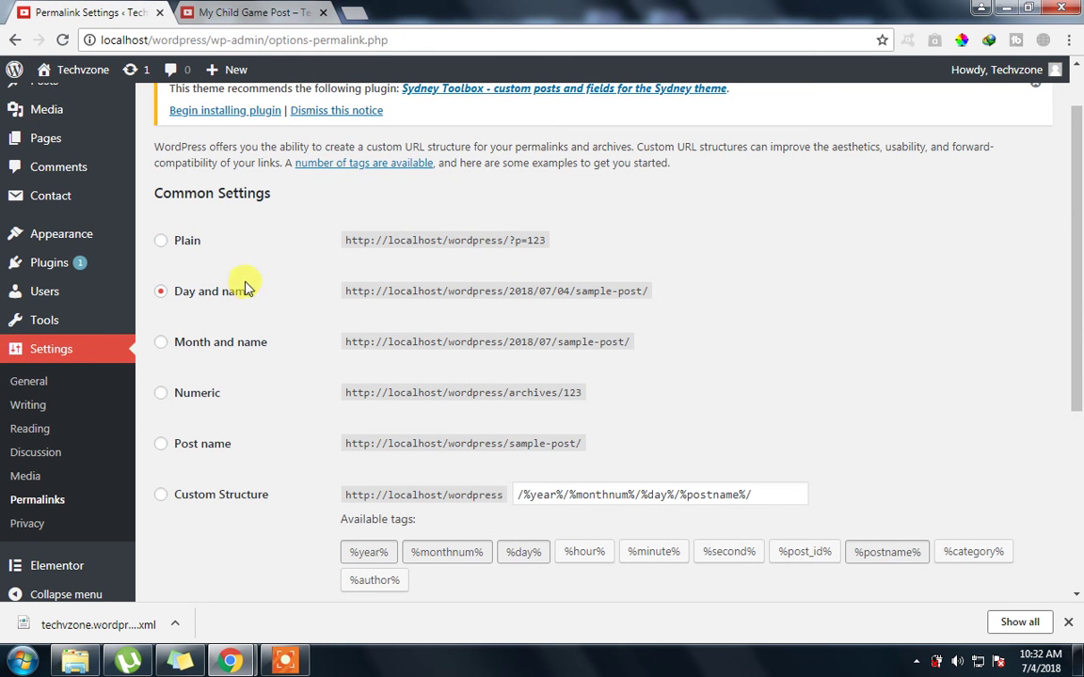
click(257, 345)
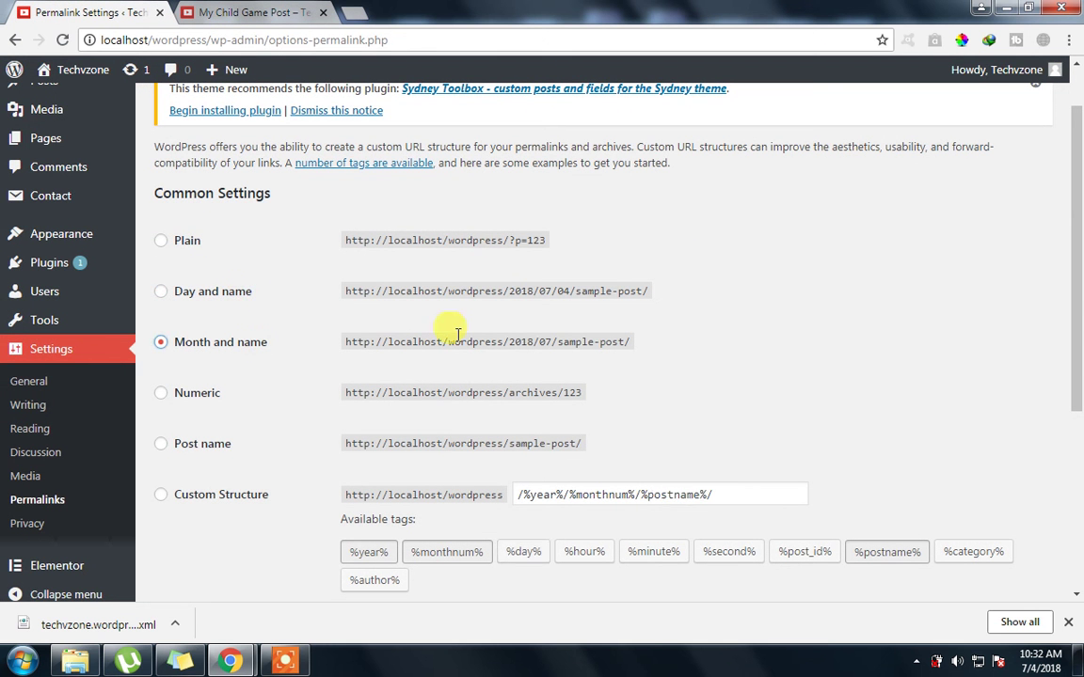
drag(509, 343, 538, 344)
click(179, 393)
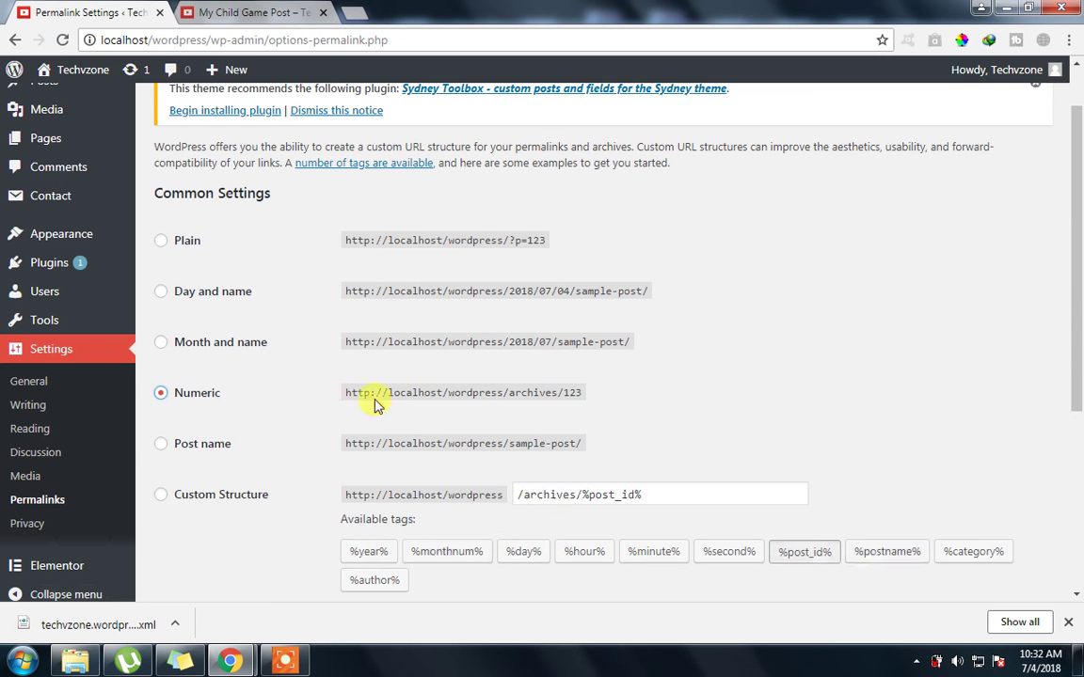
drag(504, 388, 610, 394)
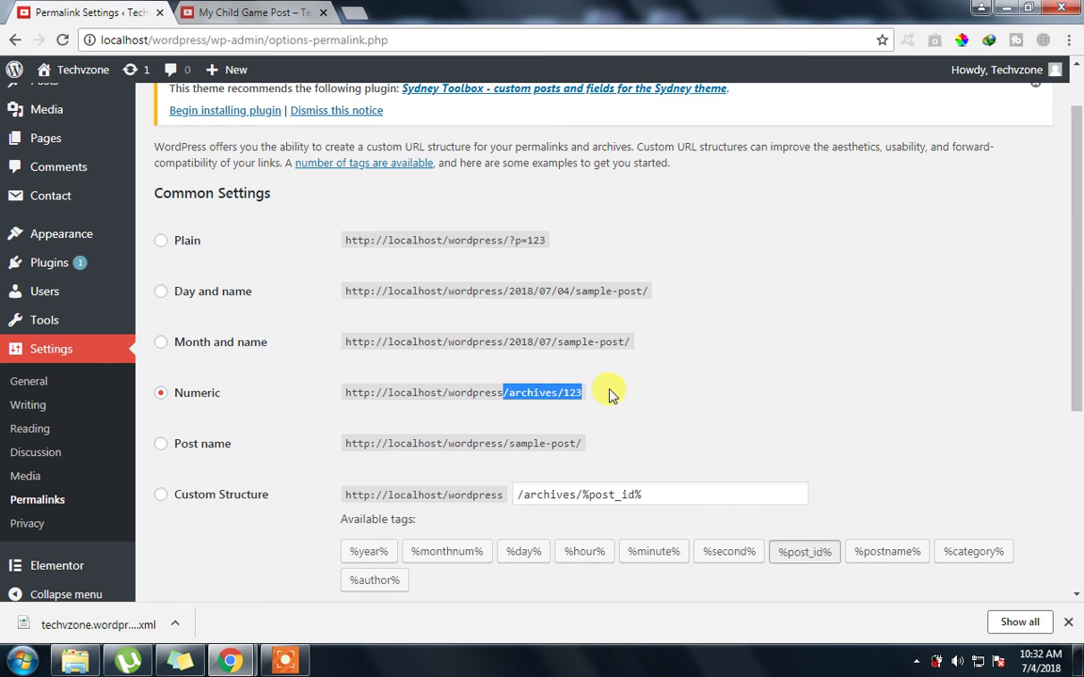
Save Post name (/%postname%/) as the permalink structure, then reload My Child Game Post
click(195, 454)
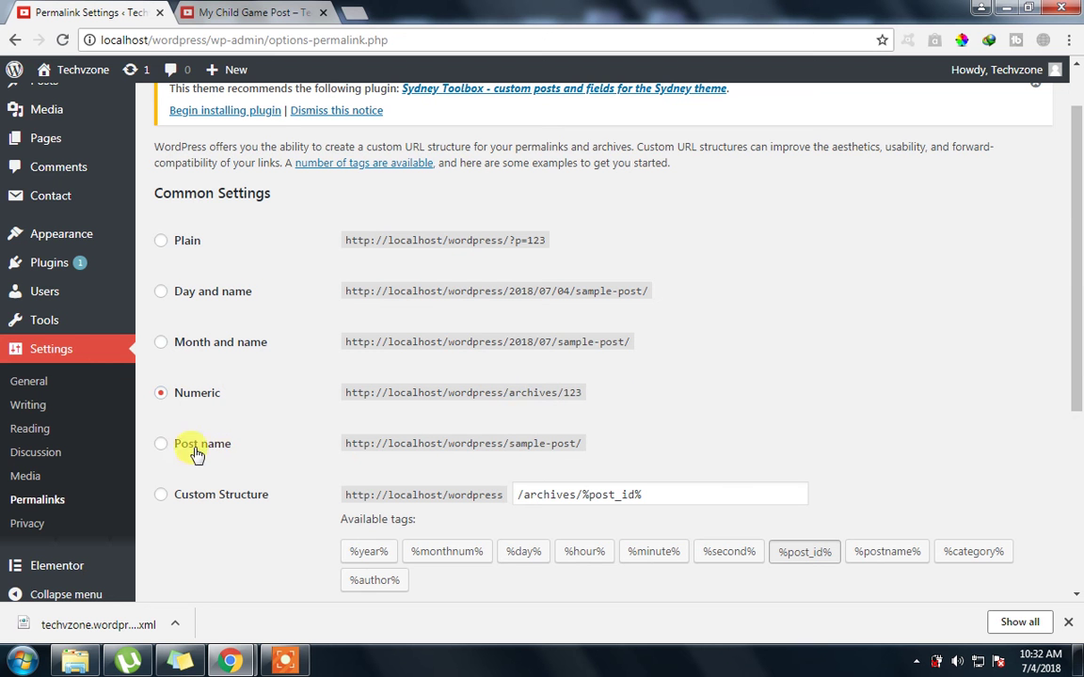
mouse_move(517, 442)
mouse_down()
mouse_move(485, 443)
mouse_move(520, 442)
mouse_up()
click(468, 445)
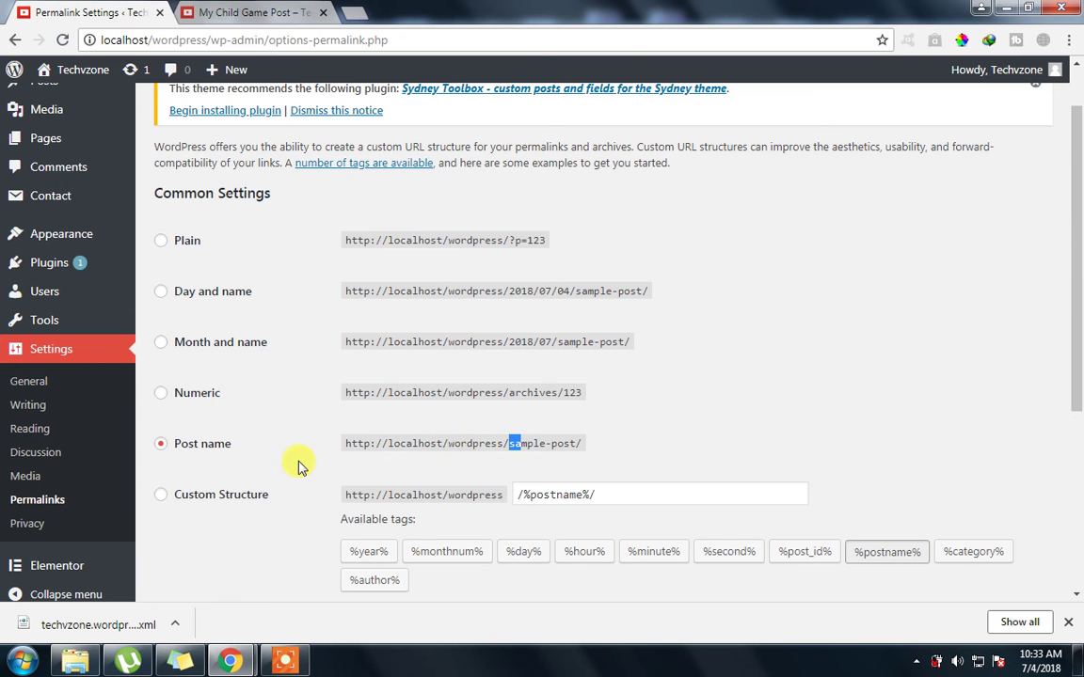
scroll(282, 463, down, 3)
click(177, 515)
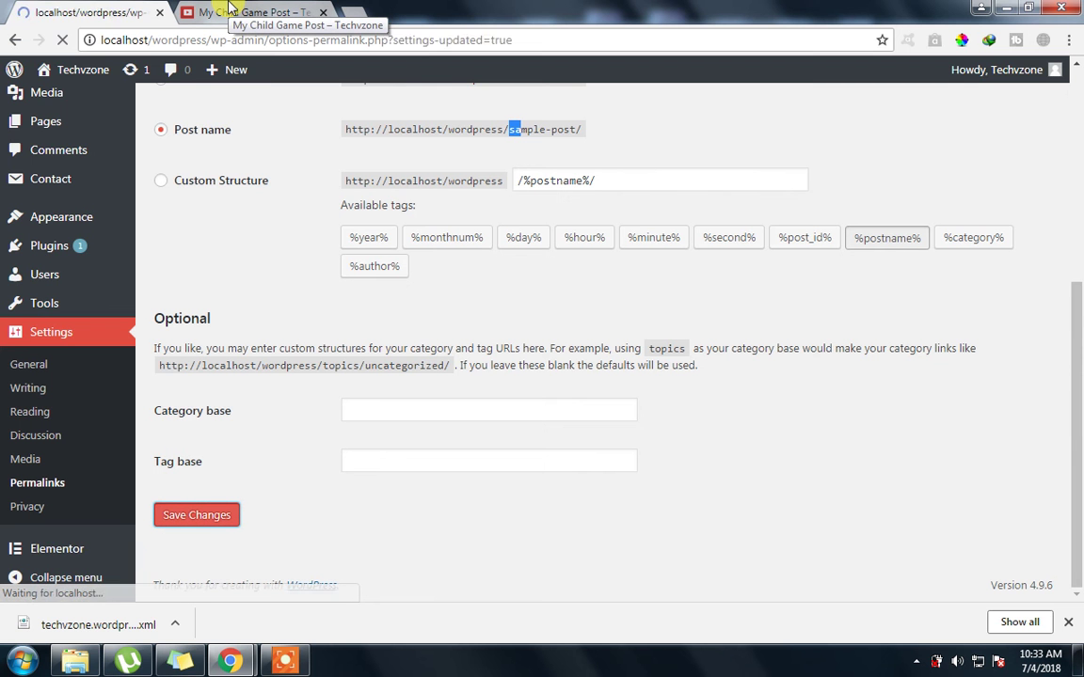
click(228, 11)
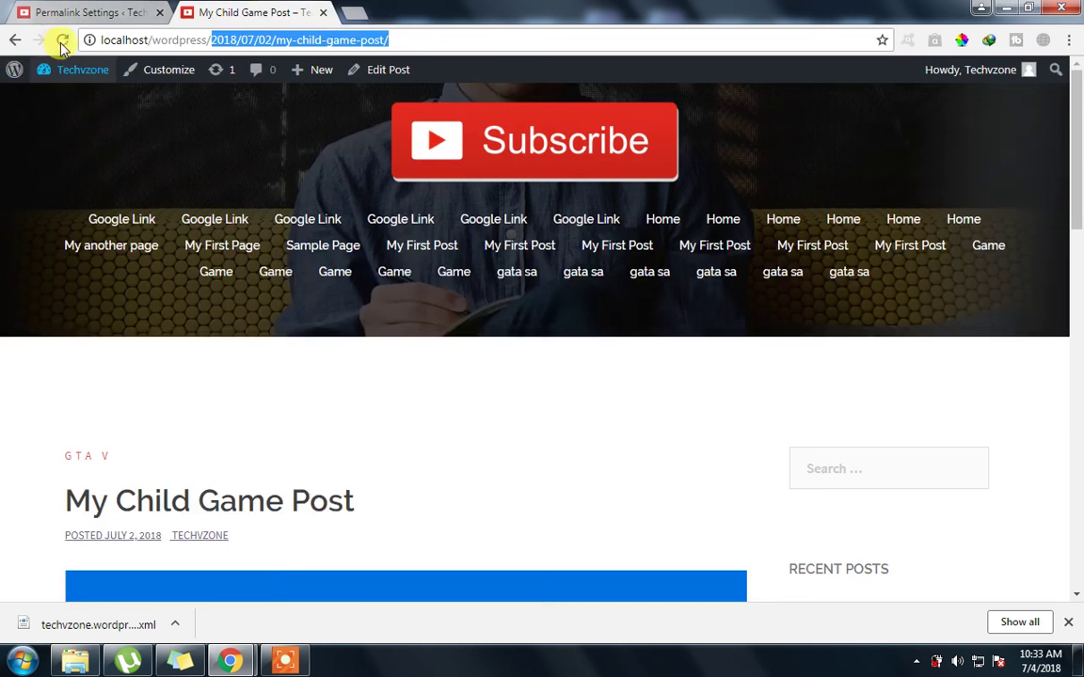
click(42, 40)
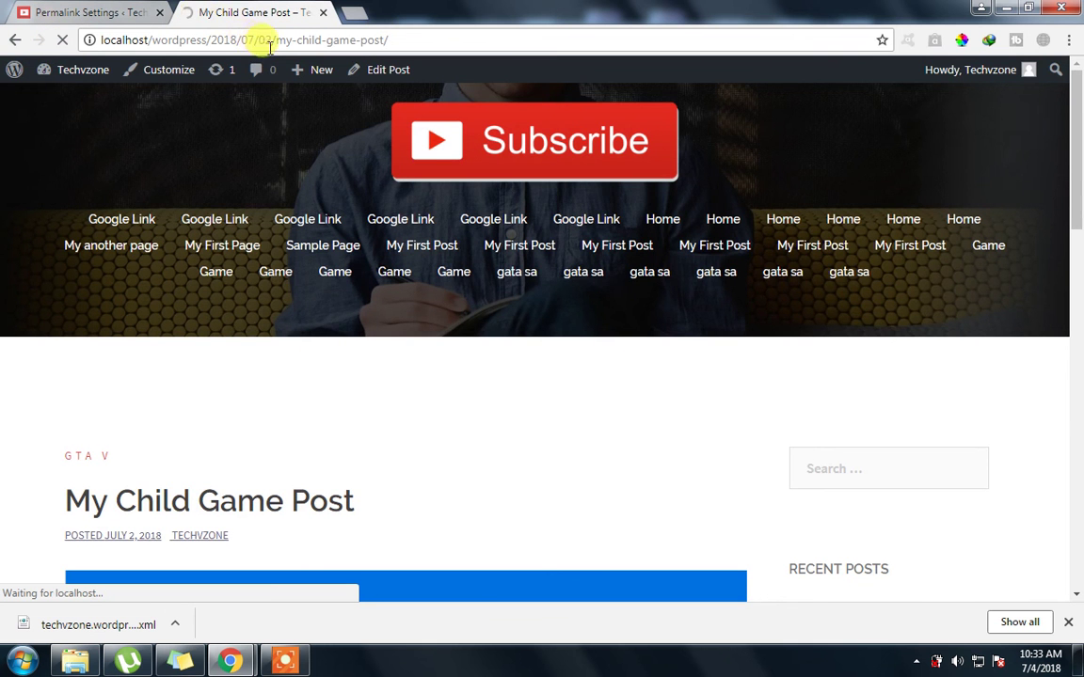